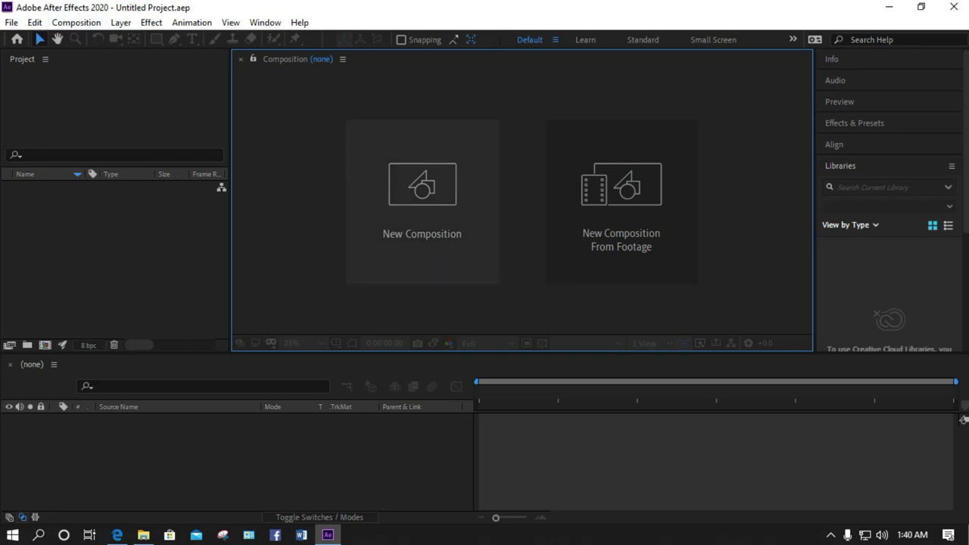
# Create a composition named hANDWRITING with a duration of 5 seconds, keeping the HDTV 1080 29.97 preset.
pyautogui.click(394, 224)
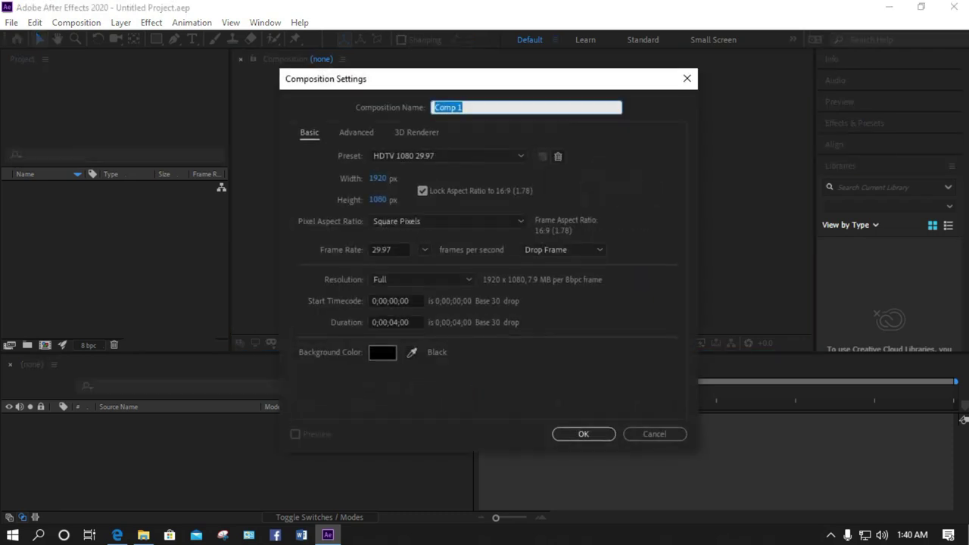
pyautogui.click(398, 323)
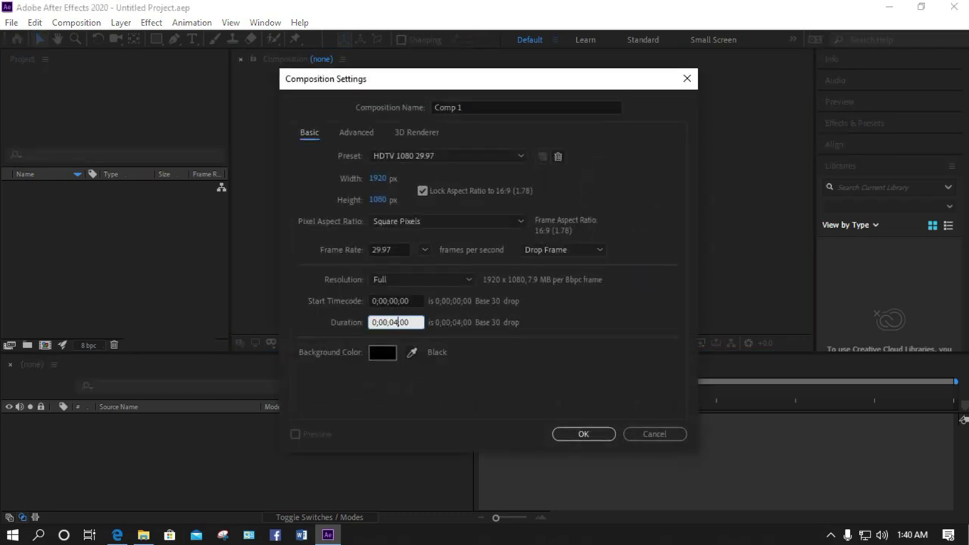
pyautogui.press('BackSpace')
pyautogui.write('5')
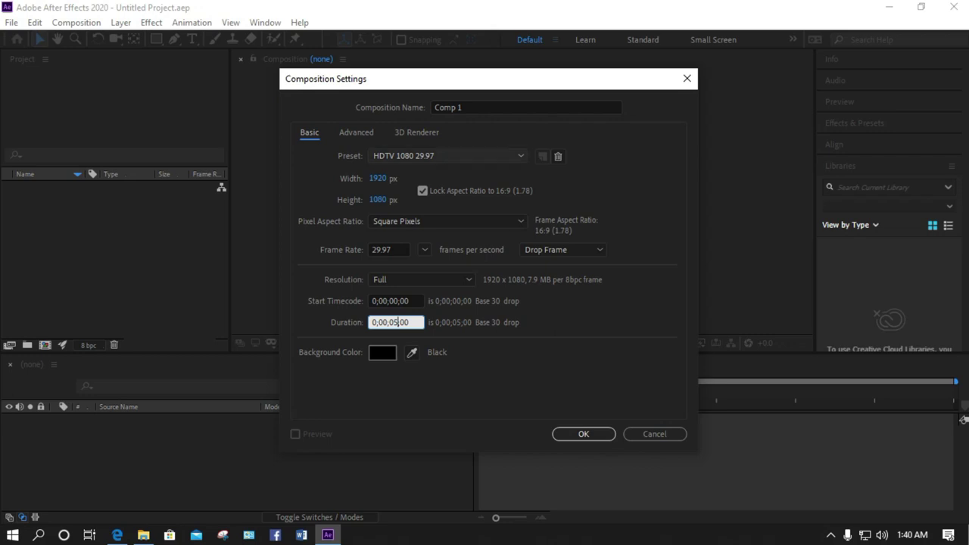
pyautogui.moveTo(464, 107); pyautogui.dragTo(433, 107)
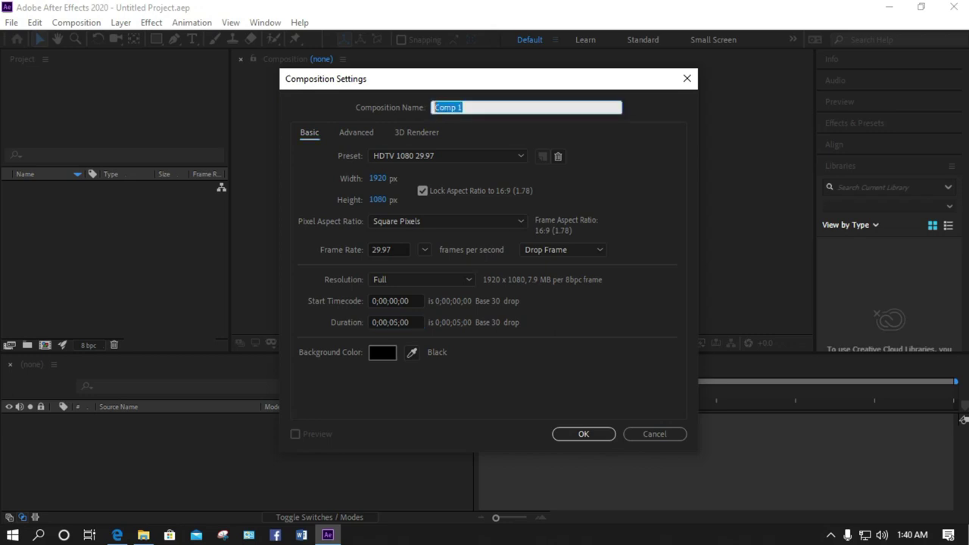
pyautogui.write('hANDWRITING')
pyautogui.press('Return')
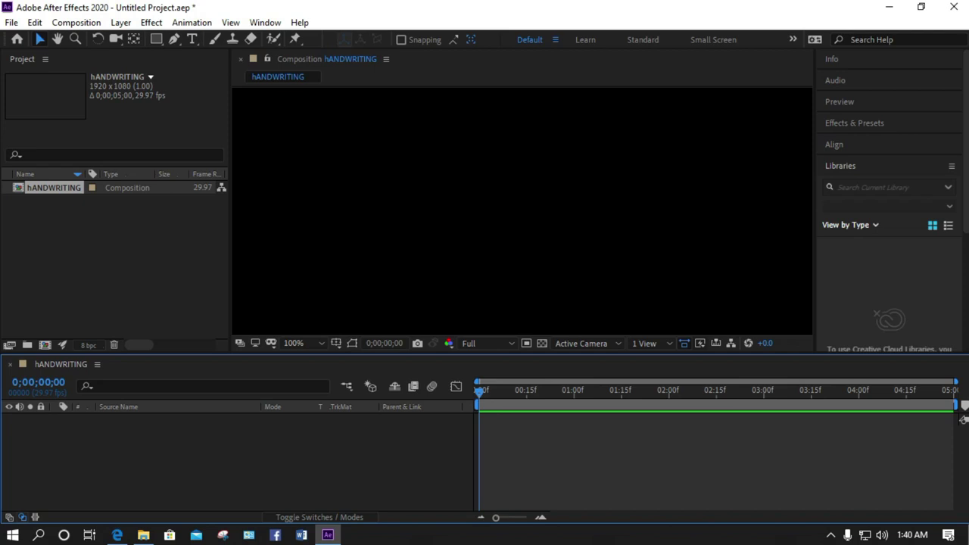
# Add a new text layer to the hANDWRITING composition.
pyautogui.moveTo(385, 354)
pyautogui.mouseDown()
pyautogui.moveTo(385, 377)
pyautogui.moveTo(385, 355)
pyautogui.mouseUp()
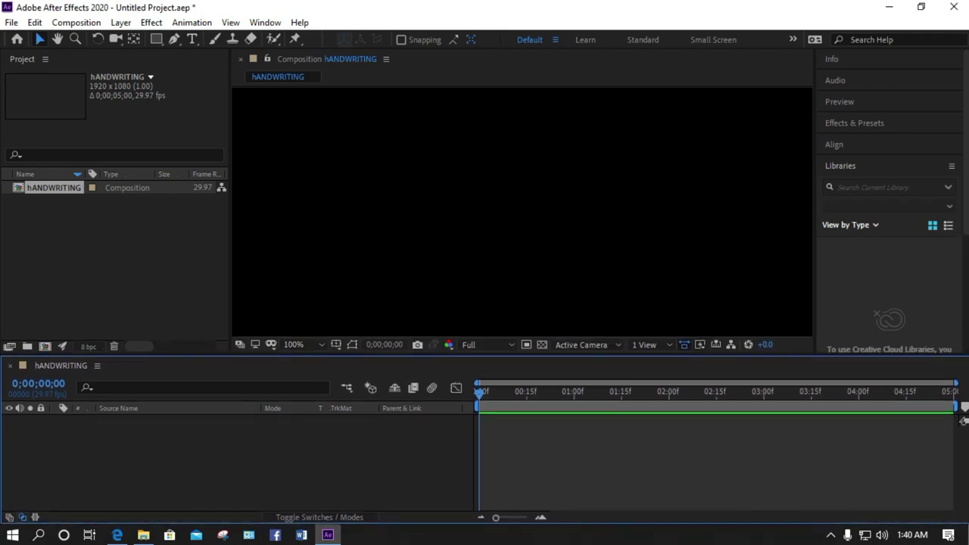
pyautogui.rightClick(154, 440)
pyautogui.click(266, 448)
pyautogui.rightClick(220, 282)
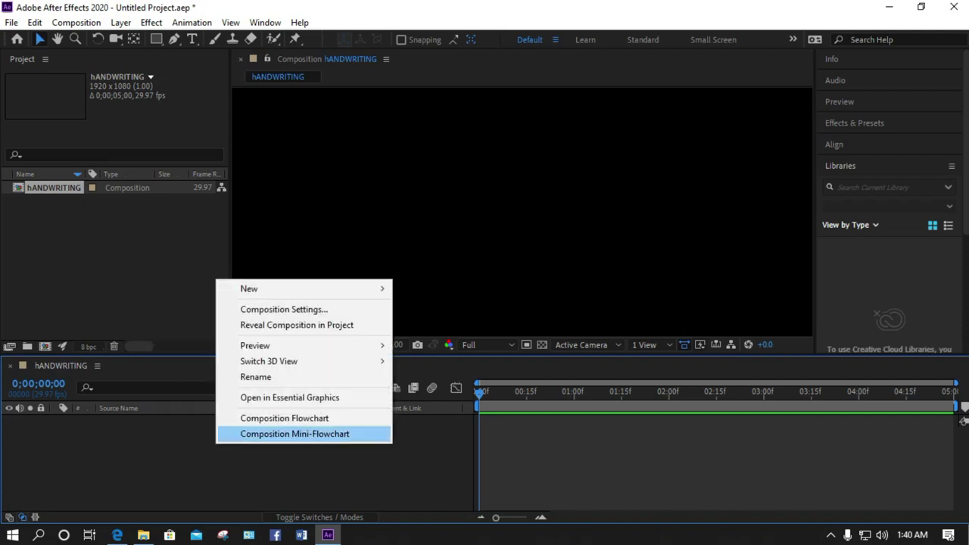
pyautogui.moveTo(303, 288)
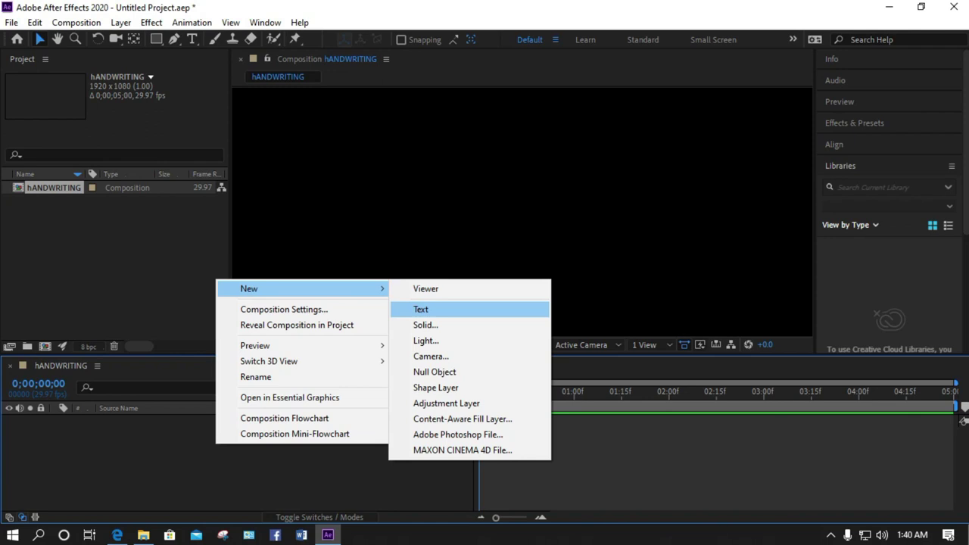
pyautogui.click(420, 309)
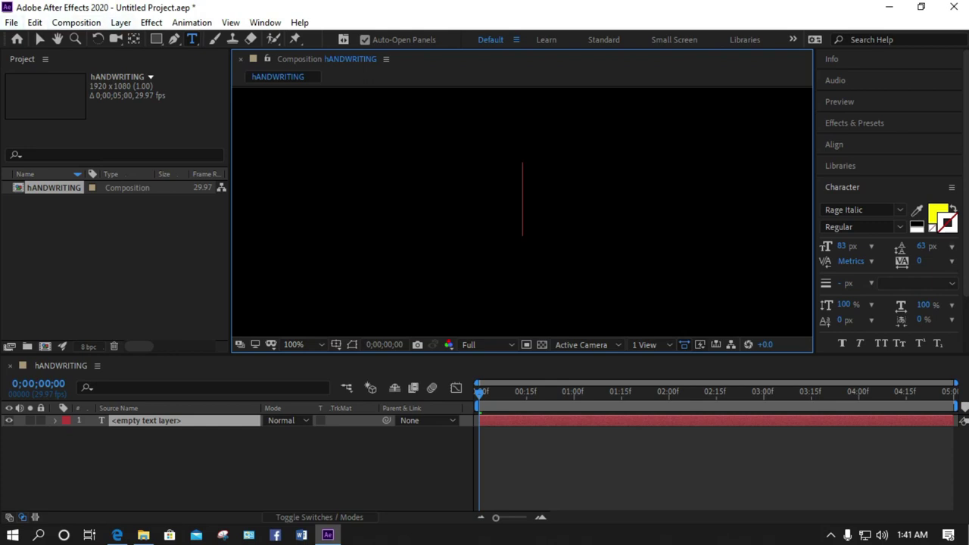
pyautogui.click(121, 23)
pyautogui.moveTo(166, 39)
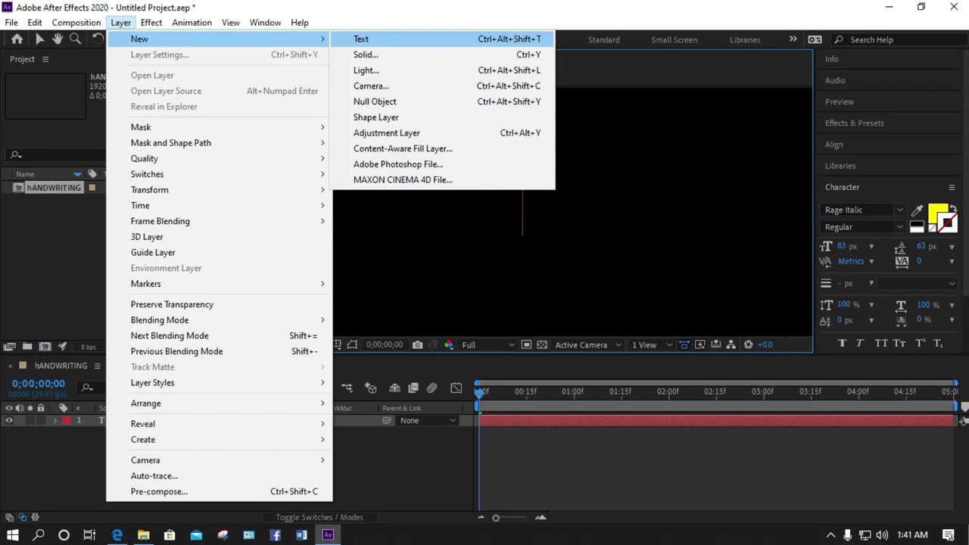
pyautogui.press('Return')
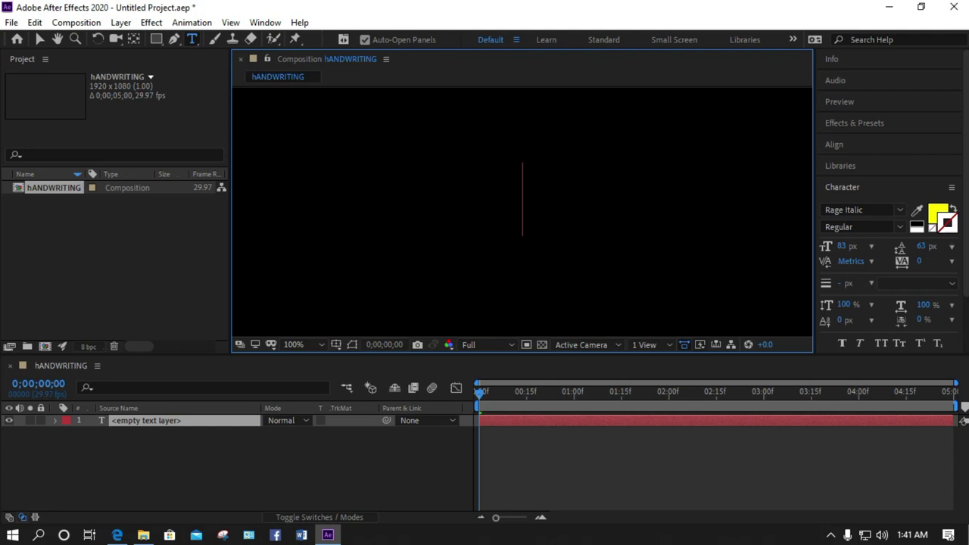
# Enter the text "Congratulation" in the empty text layer.
pyautogui.write('cON')
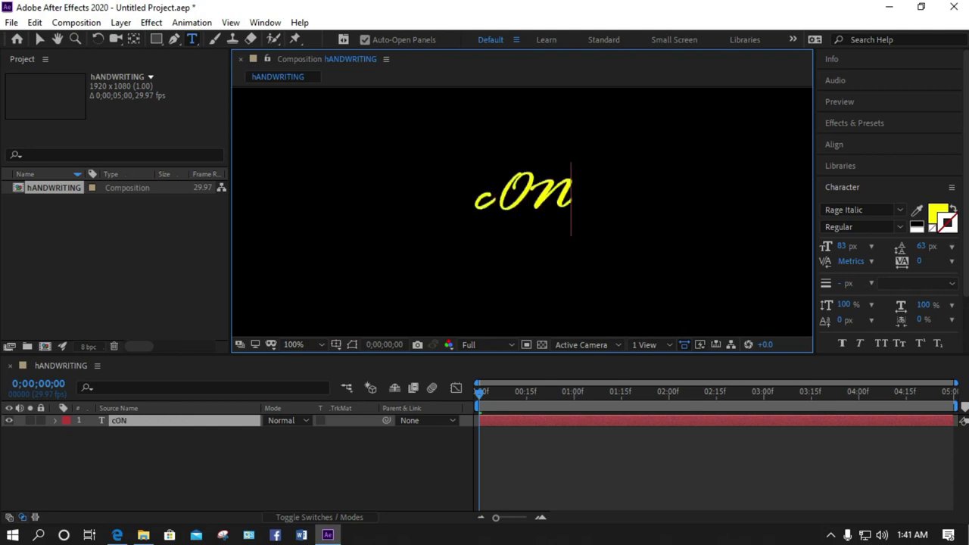
pyautogui.press('BackSpace')
pyautogui.press('BackSpace')
pyautogui.press('BackSpace')
pyautogui.write('Co')
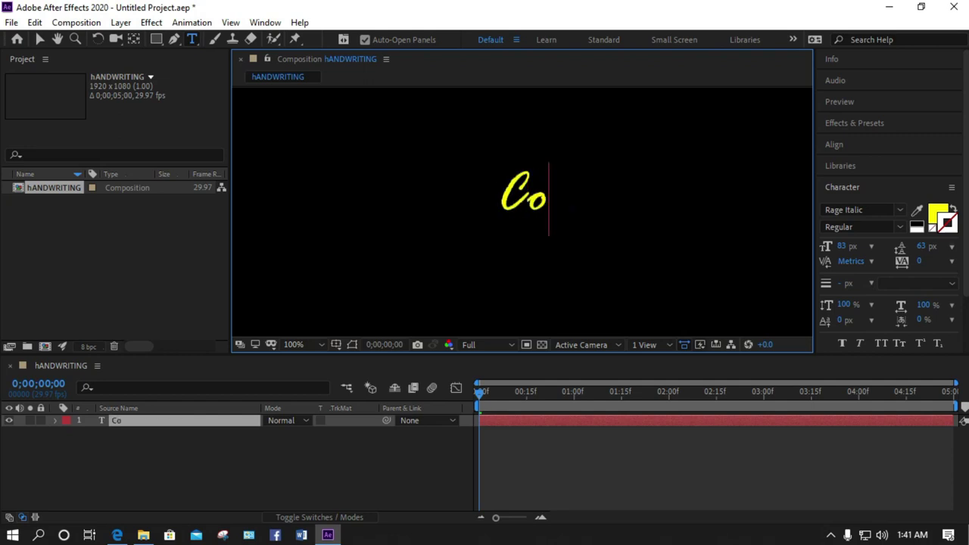
pyautogui.write('ngra')
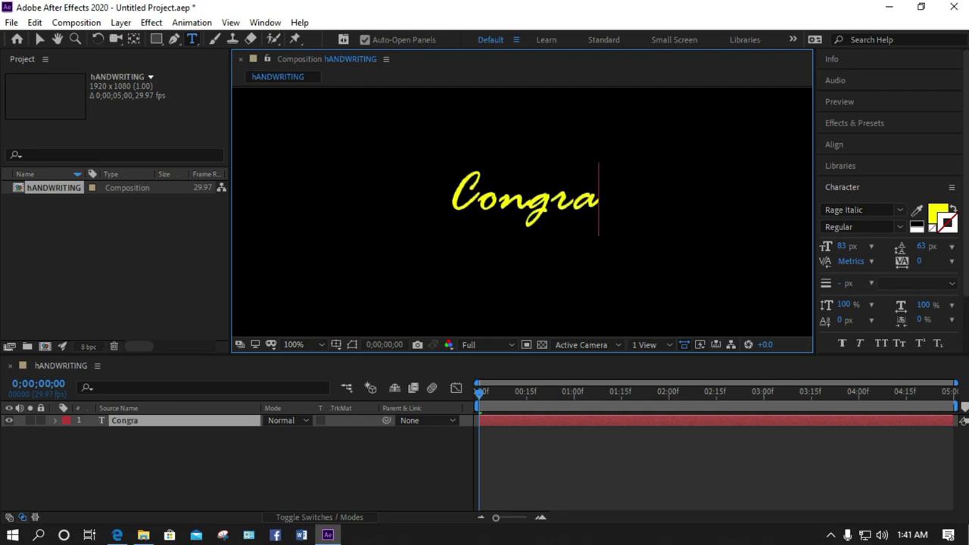
pyautogui.write('tulation')
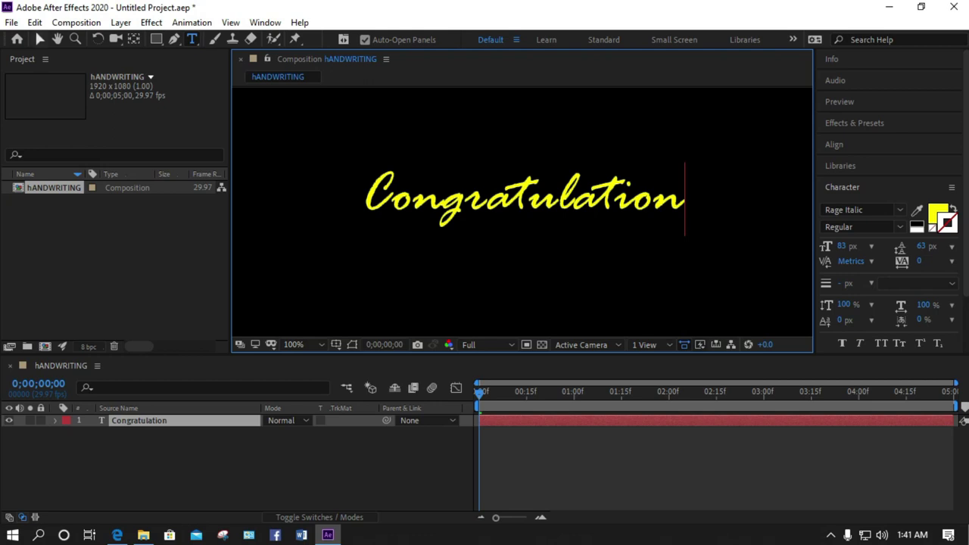
# Scale up the Congratulation text to fill most of the frame's width and move it slightly down and to the right.
pyautogui.click(40, 39)
pyautogui.scroll(-1, 522, 212)
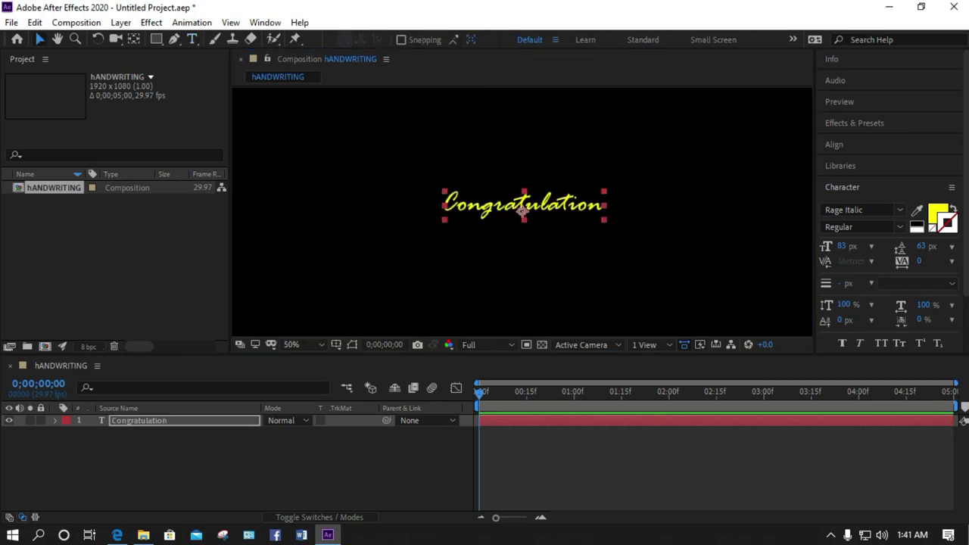
pyautogui.press(',')
pyautogui.moveTo(564, 202); pyautogui.dragTo(665, 164)
pyautogui.press('alt+KP_Subtract')
pyautogui.press('alt+KP_Subtract')
pyautogui.press('alt+KP_Subtract')
pyautogui.press('alt+KP_Subtract')
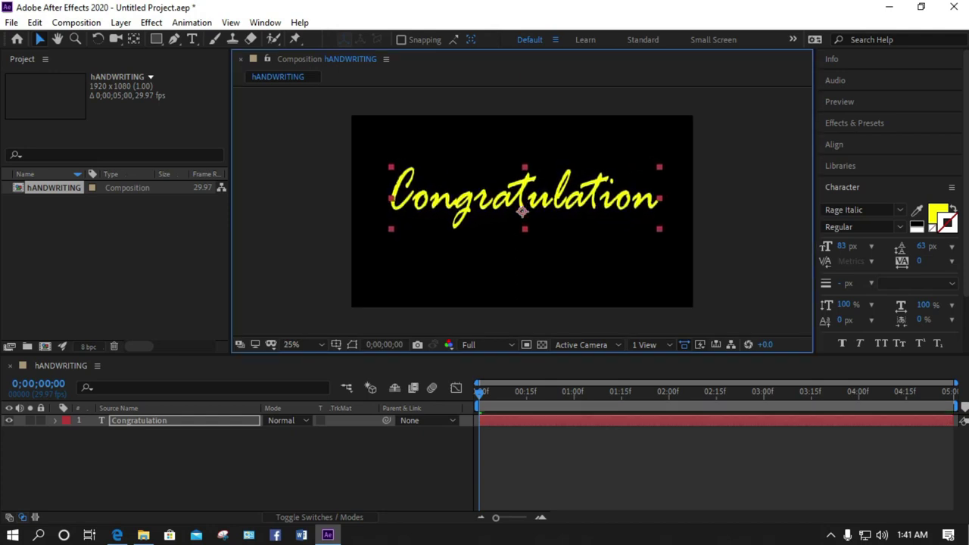
pyautogui.moveTo(524, 196); pyautogui.dragTo(530, 204)
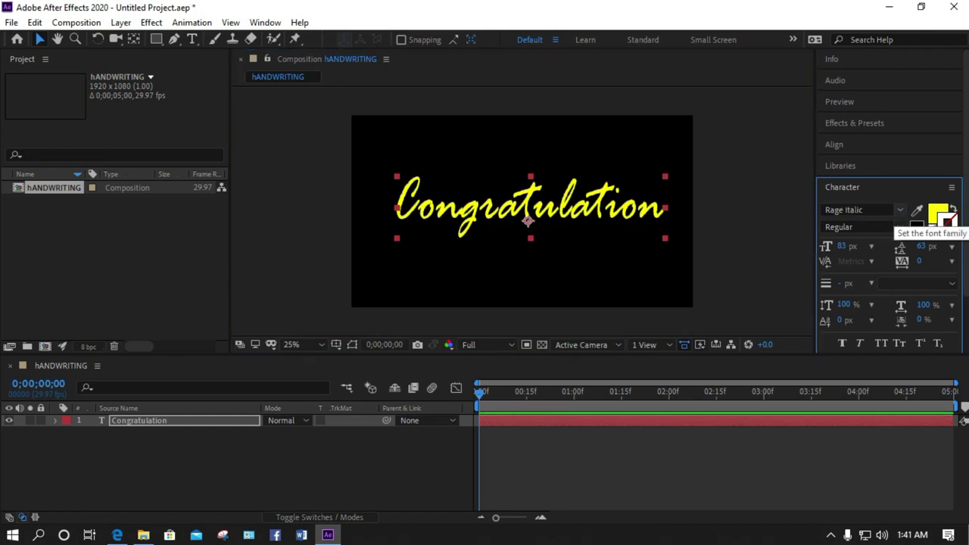
# Browse the available font families for the Congratulation text without choosing a different one.
pyautogui.click(899, 210)
pyautogui.scroll(-1, 814, 363)
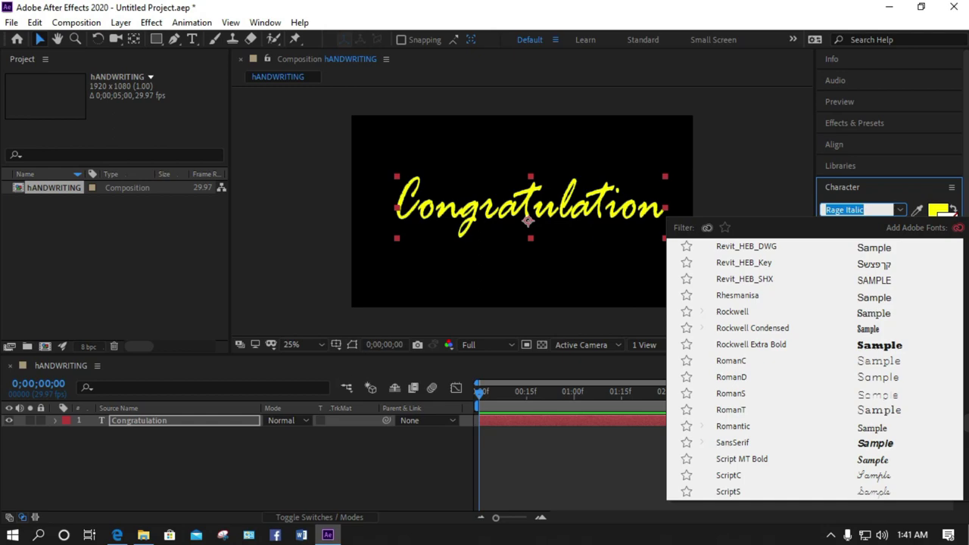
pyautogui.press('Escape')
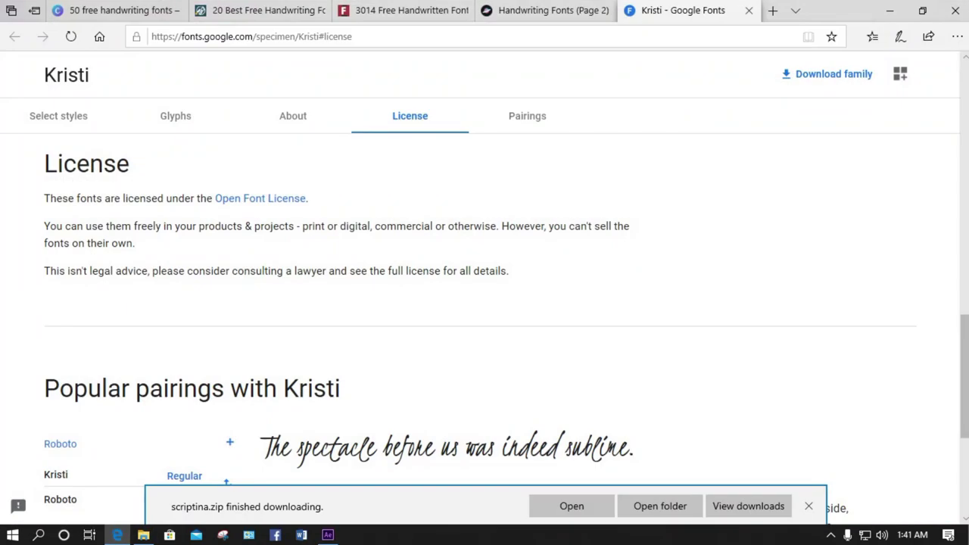
# Switch to Microsoft Edge and look through the open Canva, CSSIgniter, FontSpace and Google Fonts handwriting font pages.
pyautogui.hotkey('ctrl', '1')
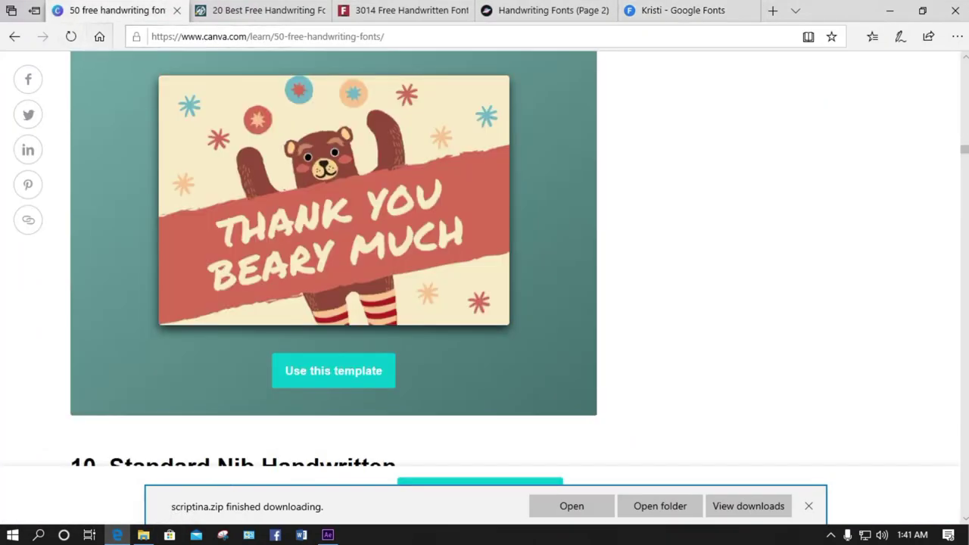
pyautogui.hotkey('ctrl', 'Tab')
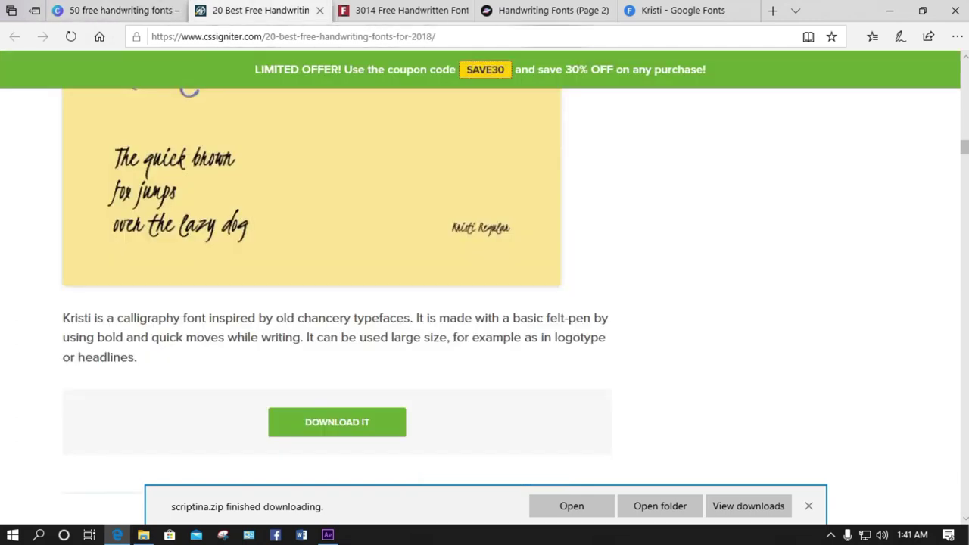
pyautogui.click(547, 11)
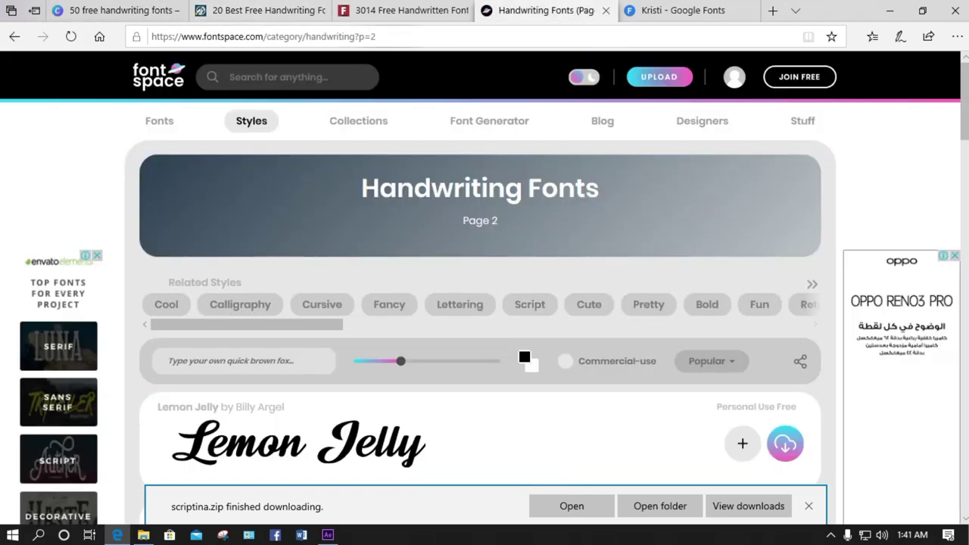
pyautogui.hotkey('ctrl', 'Tab')
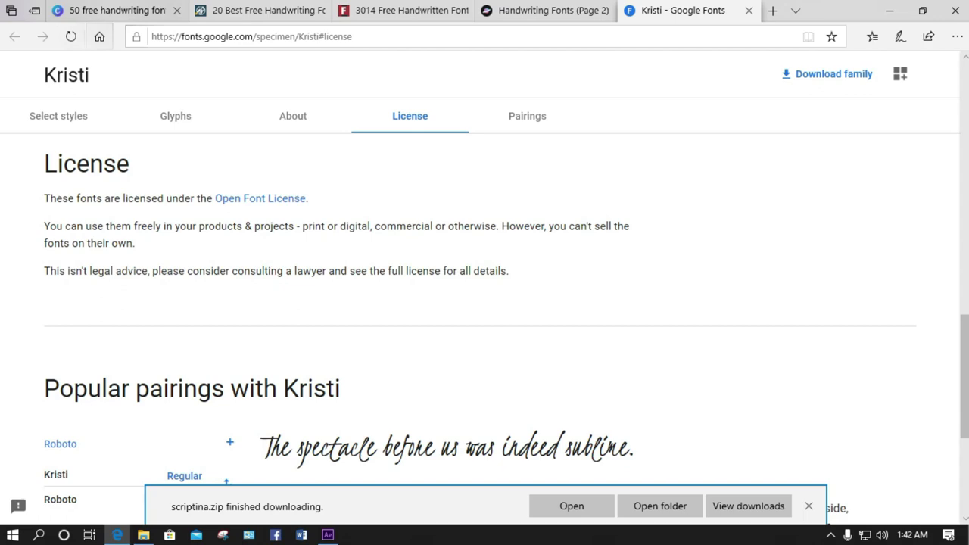
# Examine the font samples in Canva's 50 free handwriting fonts article.
pyautogui.hotkey('ctrl', '1')
pyautogui.scroll(-9, 333, 288)
pyautogui.scroll(-4, 333, 258)
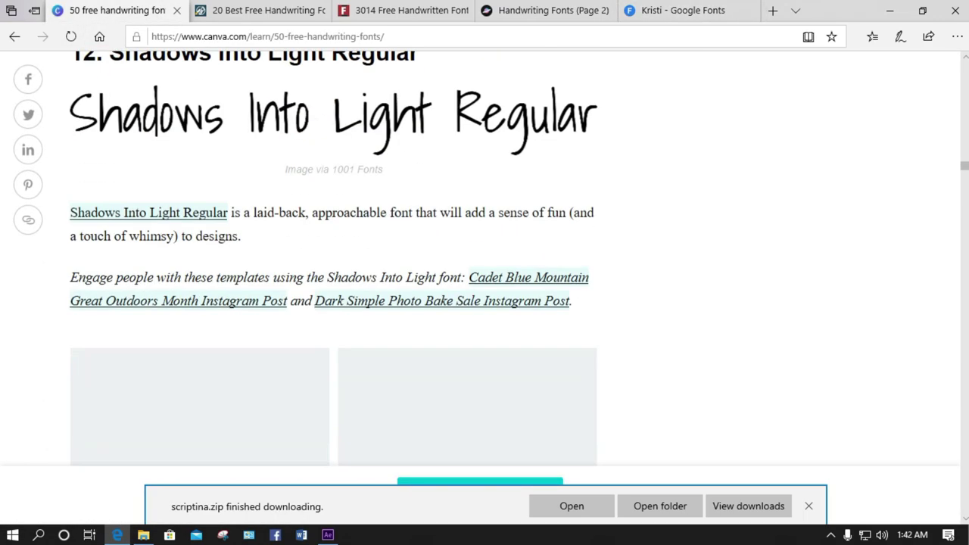
pyautogui.scroll(-7, 333, 257)
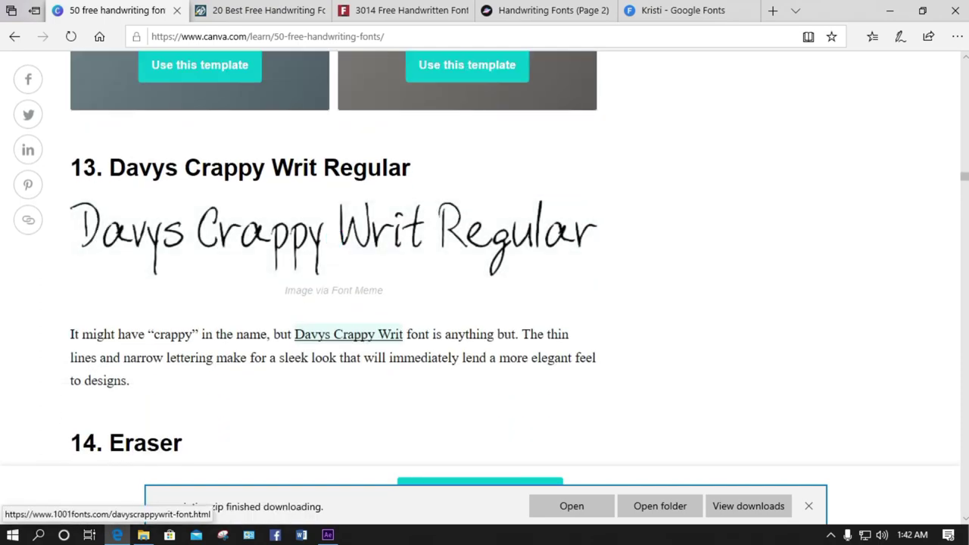
pyautogui.scroll(-18, 333, 257)
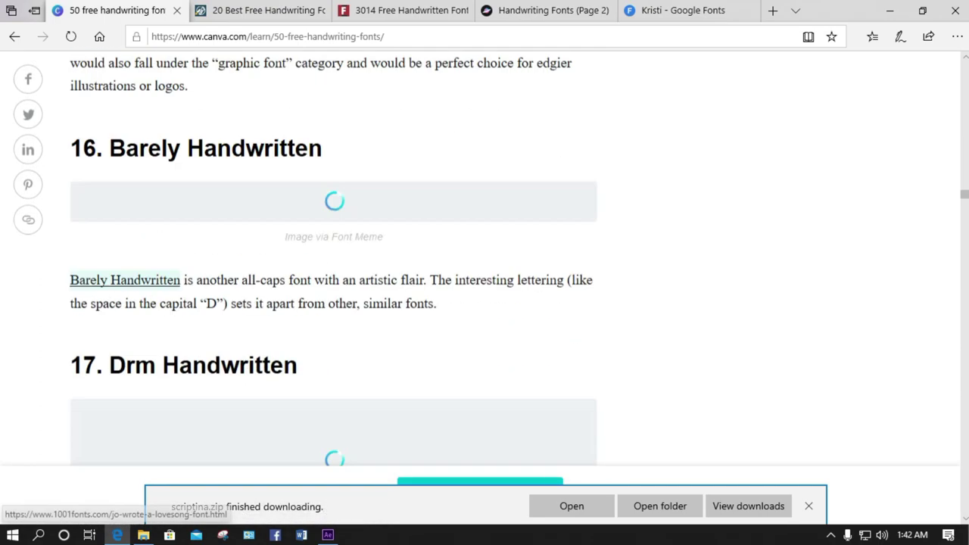
pyautogui.scroll(-8, 333, 258)
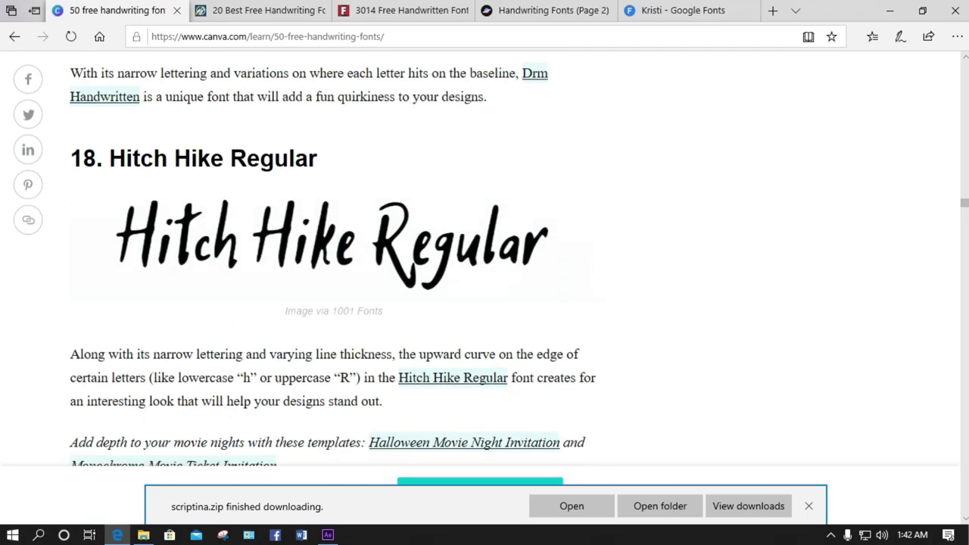
pyautogui.scroll(-10, 335, 315)
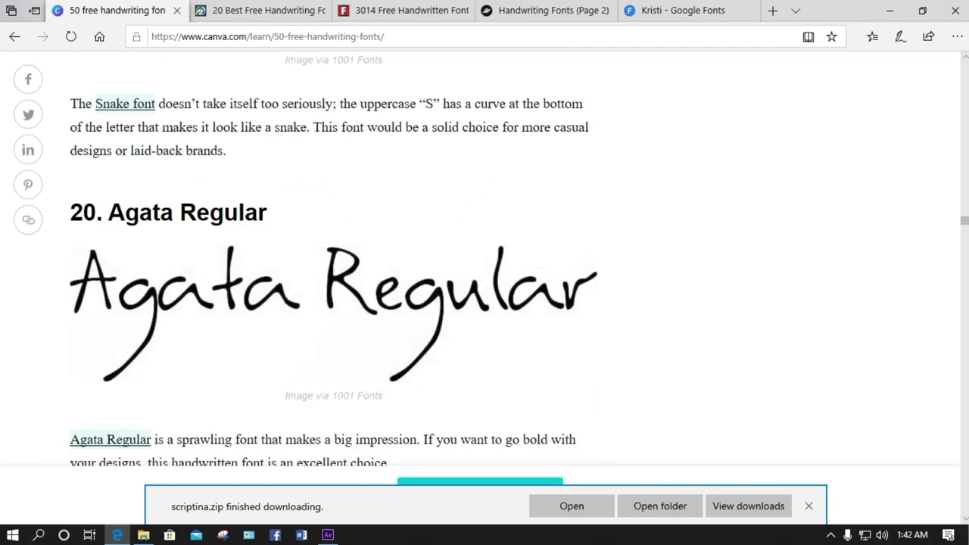
pyautogui.scroll(2, 334, 257)
pyautogui.scroll(-8, 334, 257)
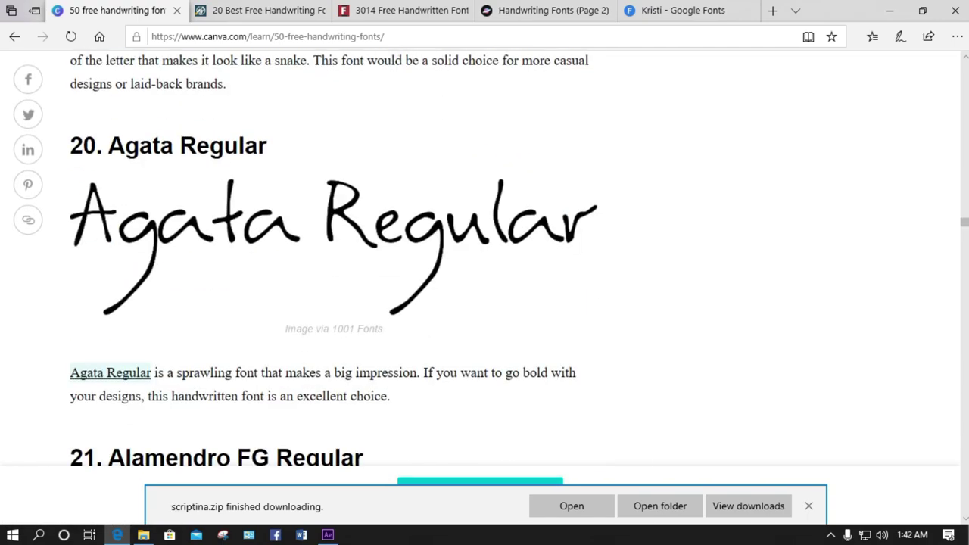
pyautogui.scroll(-9, 333, 257)
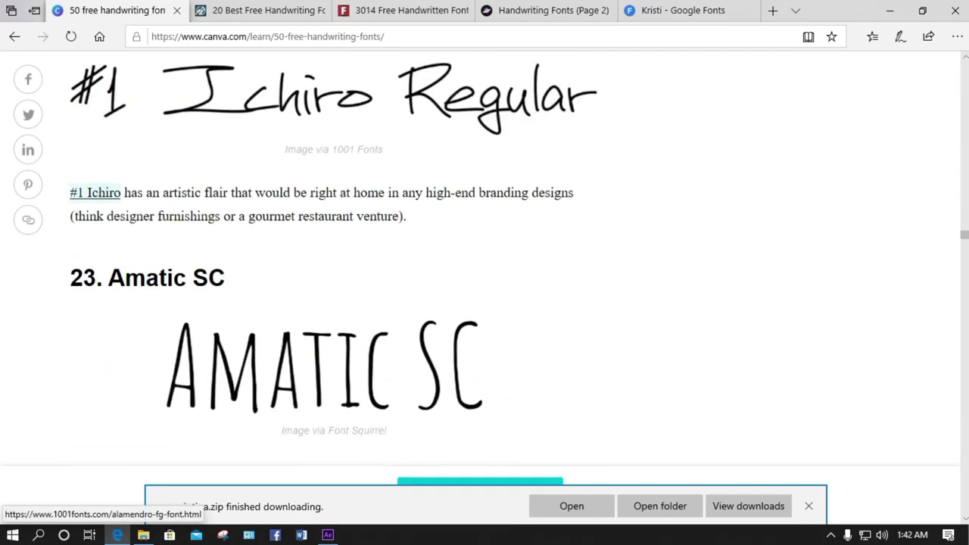
pyautogui.scroll(-15, 333, 257)
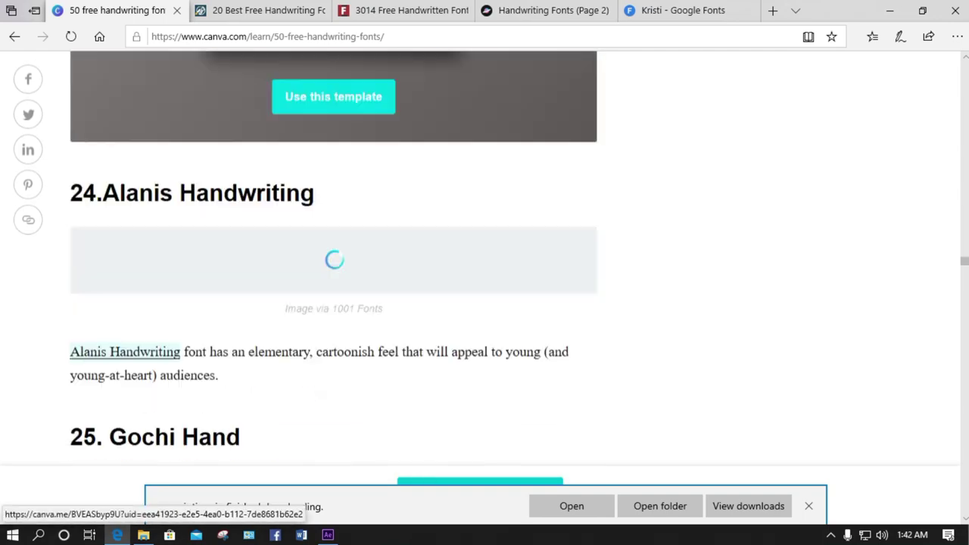
pyautogui.scroll(-18, 334, 258)
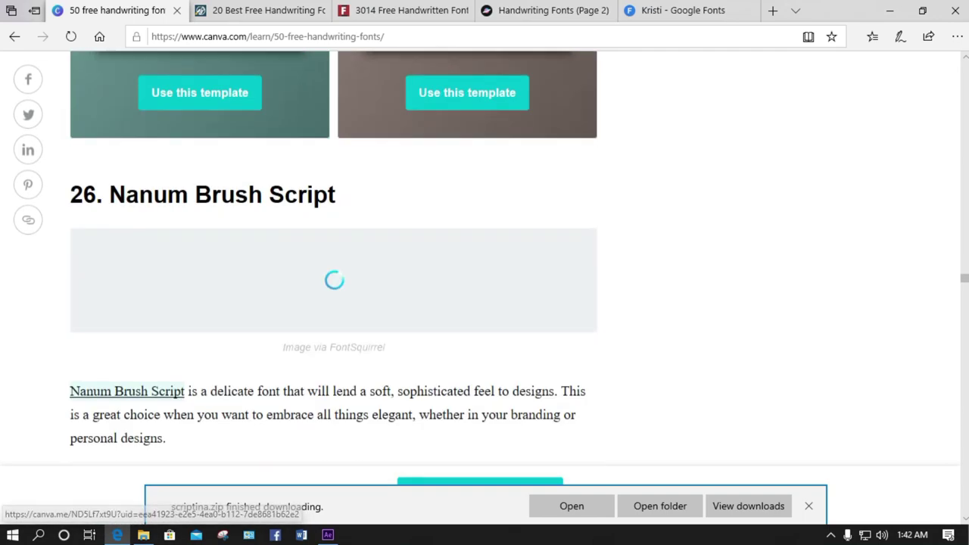
pyautogui.scroll(5, 333, 303)
pyautogui.scroll(-6, 333, 303)
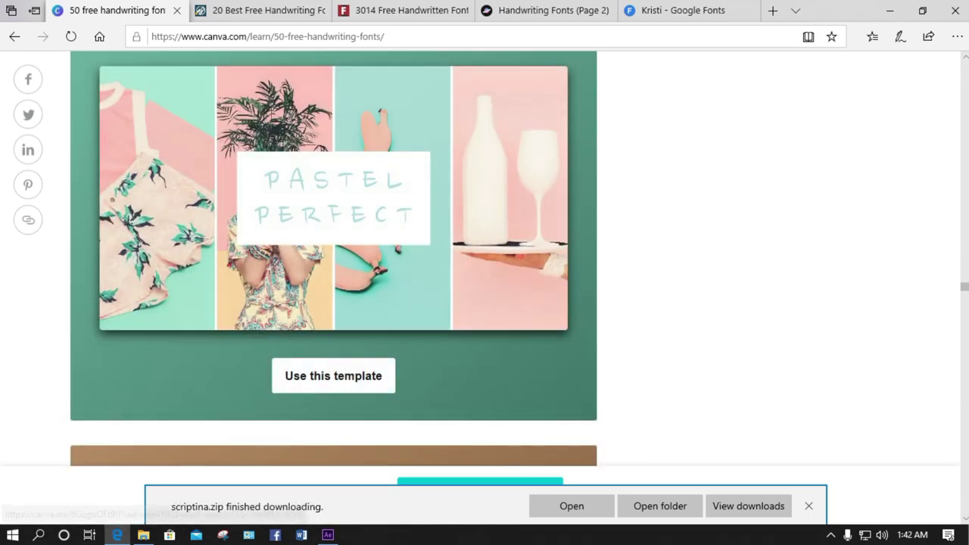
pyautogui.scroll(-5, 333, 303)
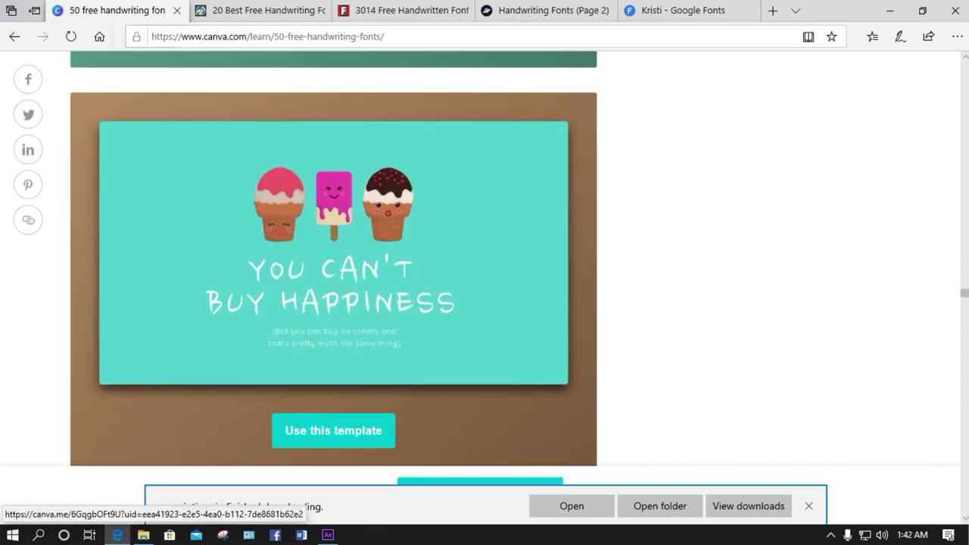
# Close the Canva article, download and save the Kristi font family through CSSIgniter's Google Fonts link, and close both Google Fonts pages.
pyautogui.click(177, 10)
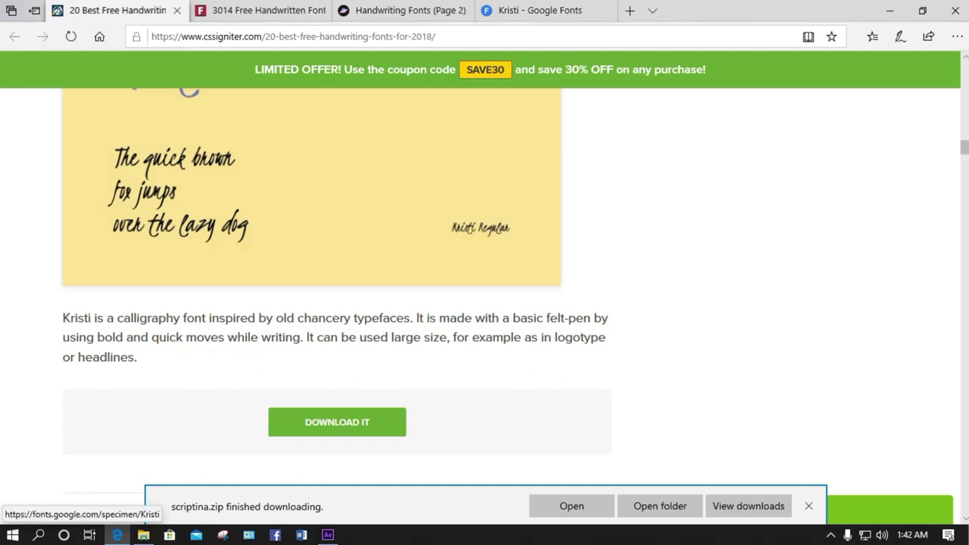
pyautogui.scroll(2, 311, 265)
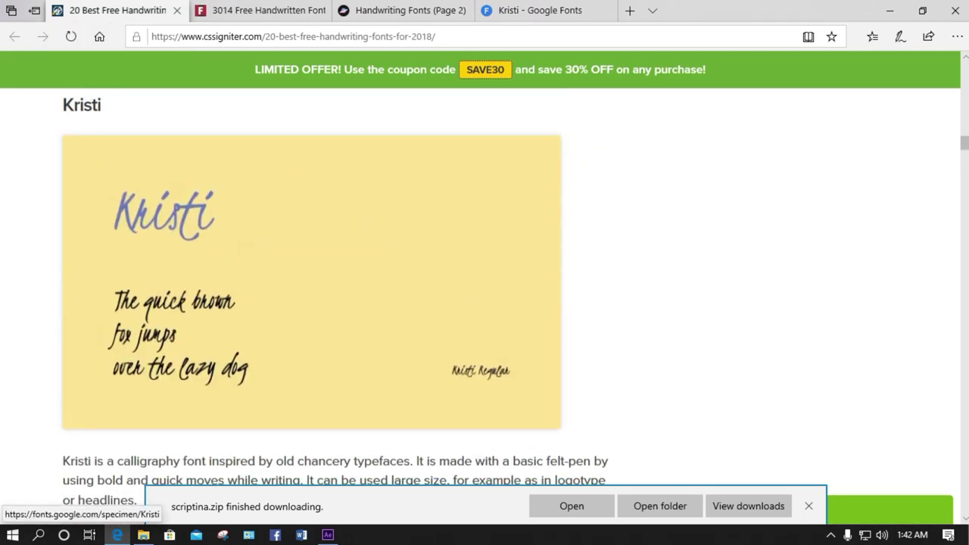
pyautogui.scroll(-2, 311, 265)
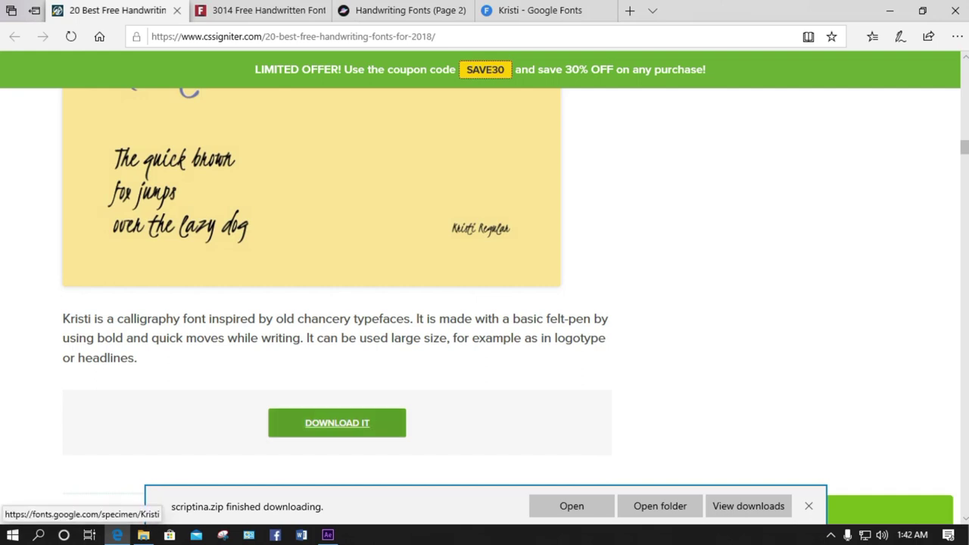
pyautogui.click(337, 423)
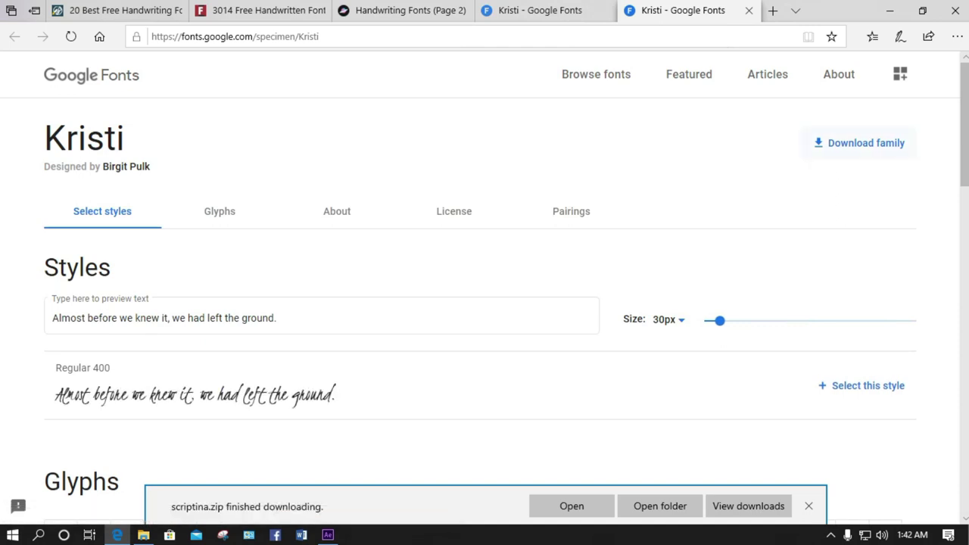
pyautogui.click(859, 144)
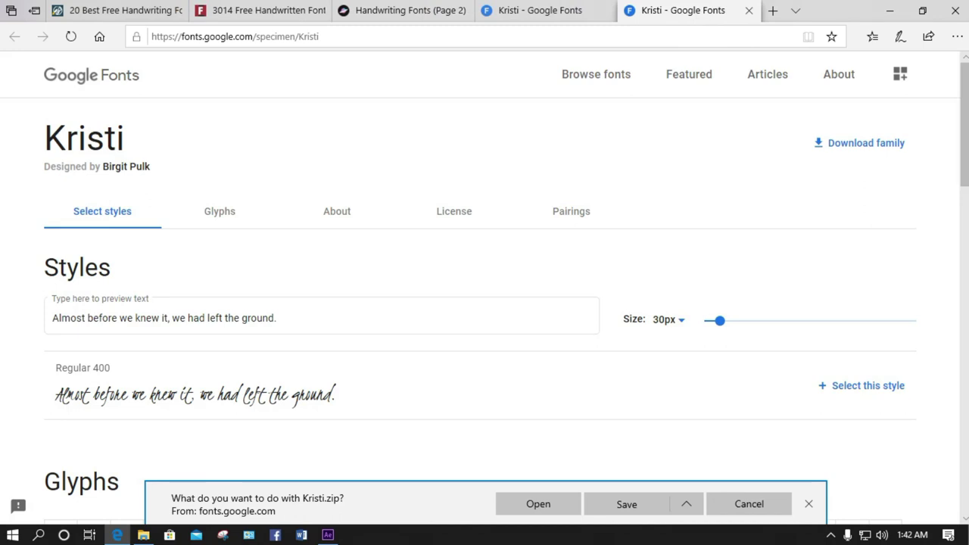
pyautogui.click(626, 504)
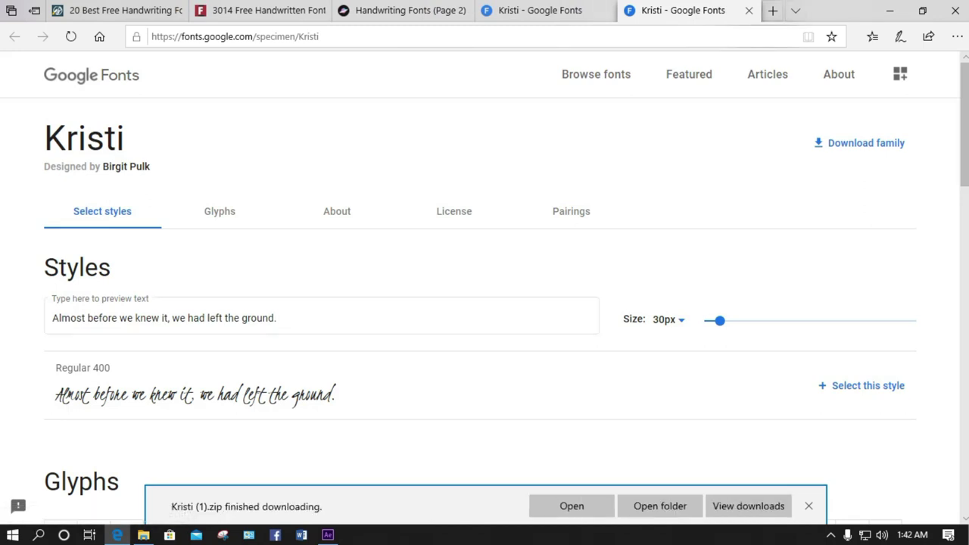
pyautogui.hotkey('ctrl', 'w')
pyautogui.hotkey('ctrl', 'w')
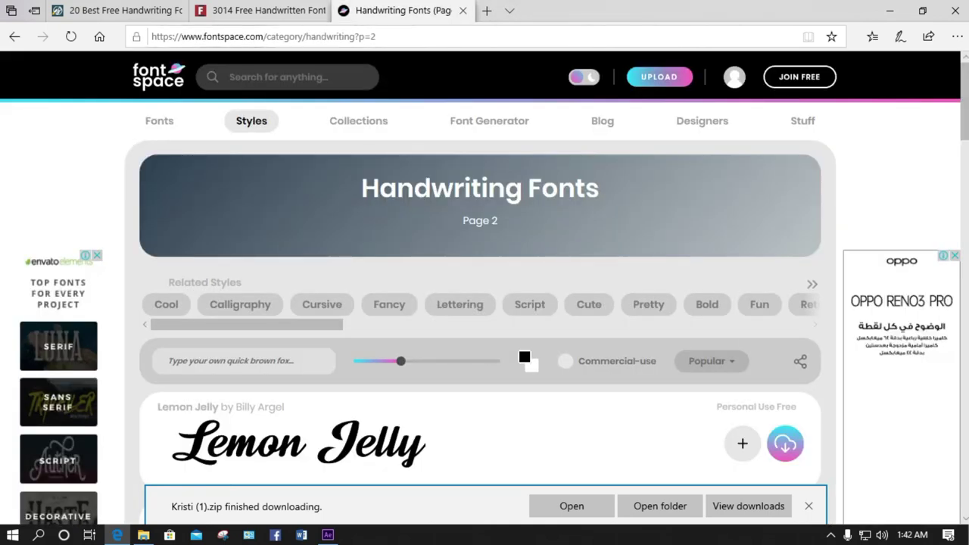
# Download the Housttely Signature font from FontSpace's Handwriting Fonts page and save the zip file.
pyautogui.scroll(-4, 481, 303)
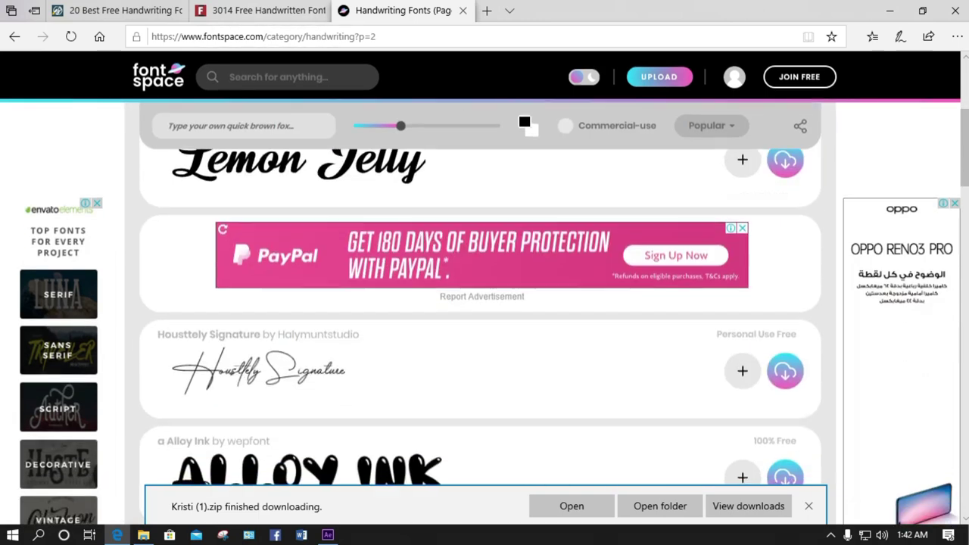
pyautogui.scroll(-2, 306, 240)
pyautogui.scroll(1, 306, 241)
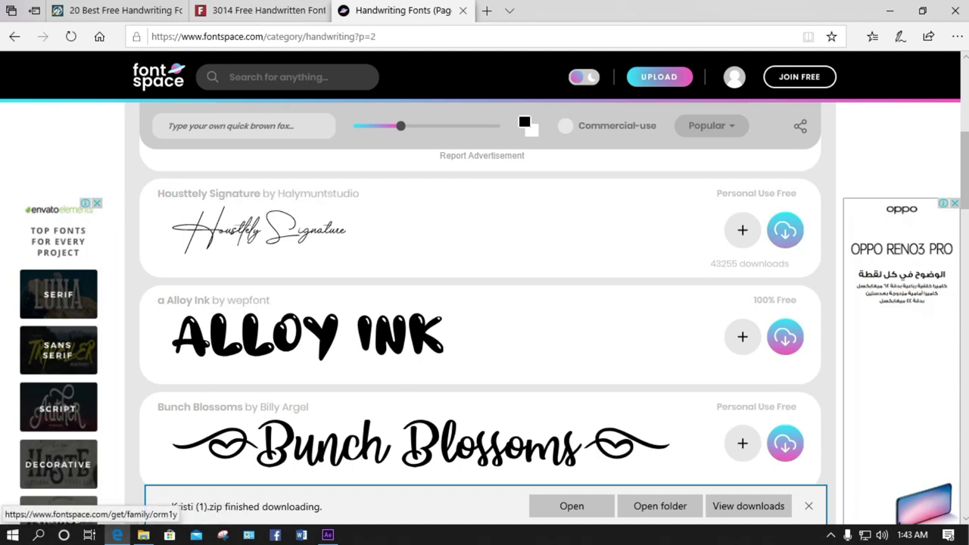
pyautogui.click(785, 227)
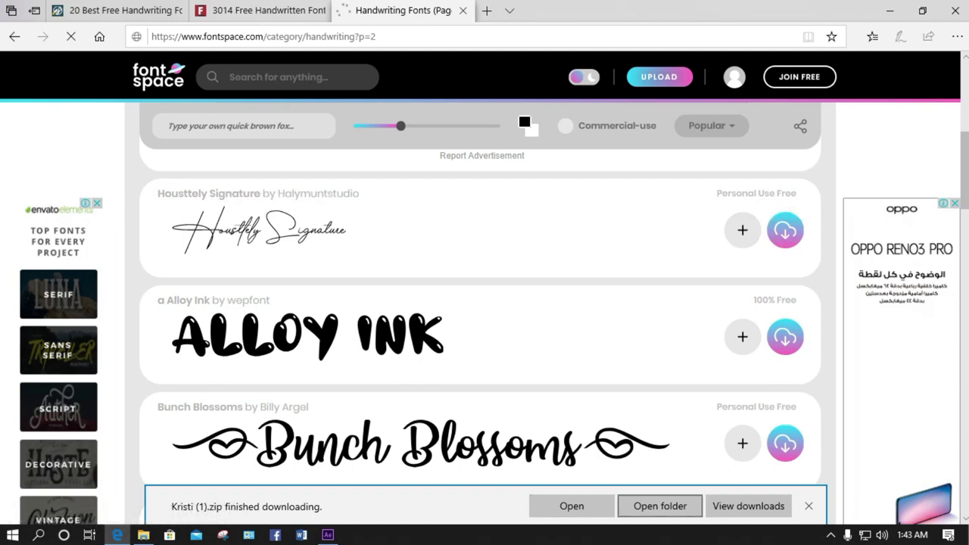
pyautogui.click(627, 504)
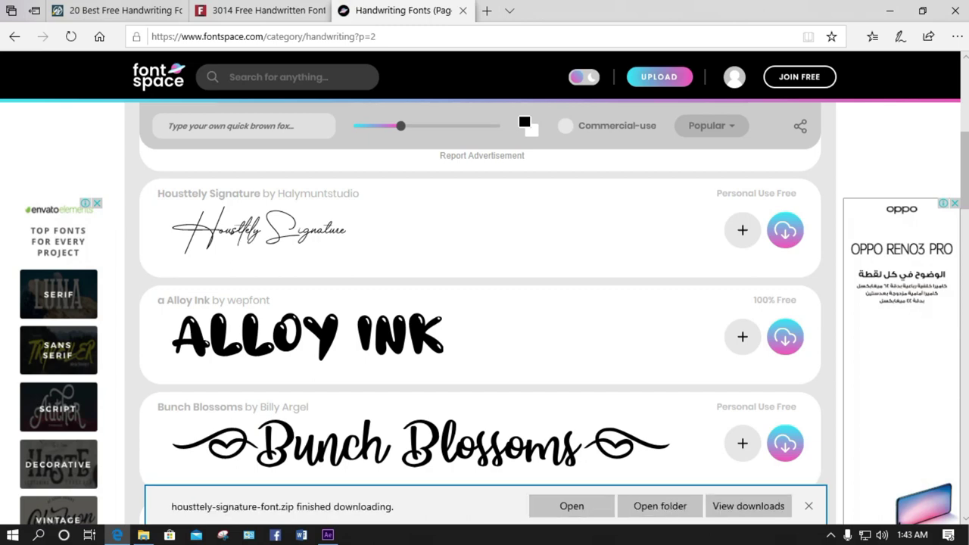
# Download the Nicholia font from FontSpace, save its zip file, and close the FontSpace page.
pyautogui.scroll(-8, 480, 303)
pyautogui.scroll(5, 480, 302)
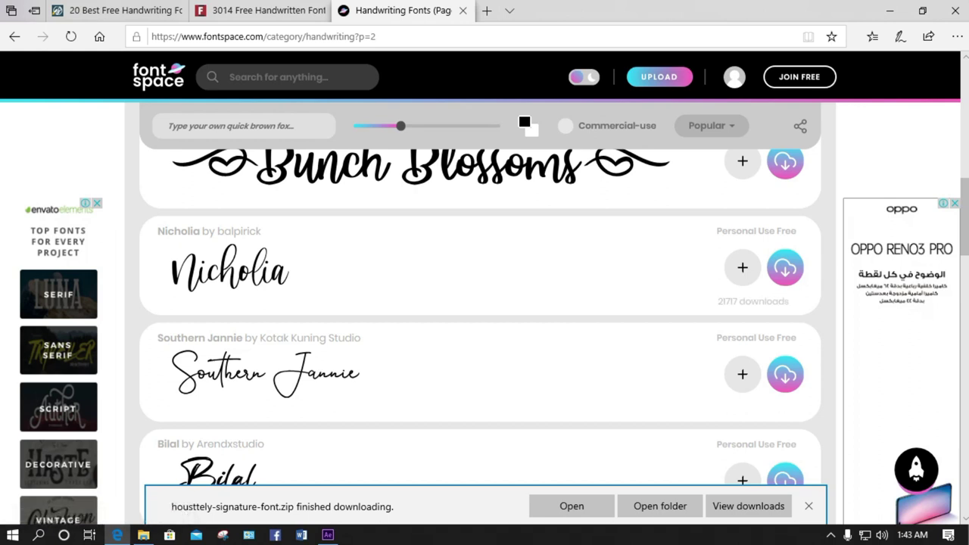
pyautogui.click(785, 268)
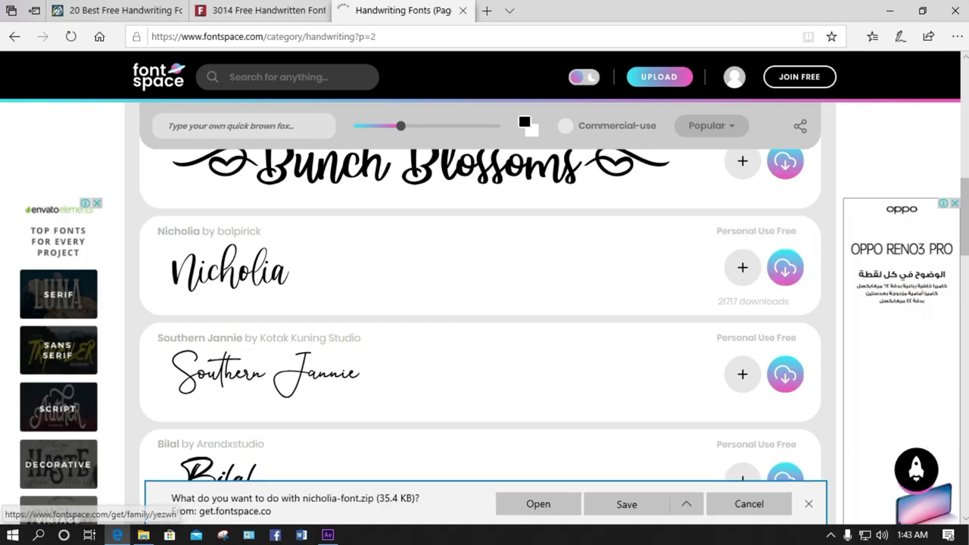
pyautogui.click(625, 502)
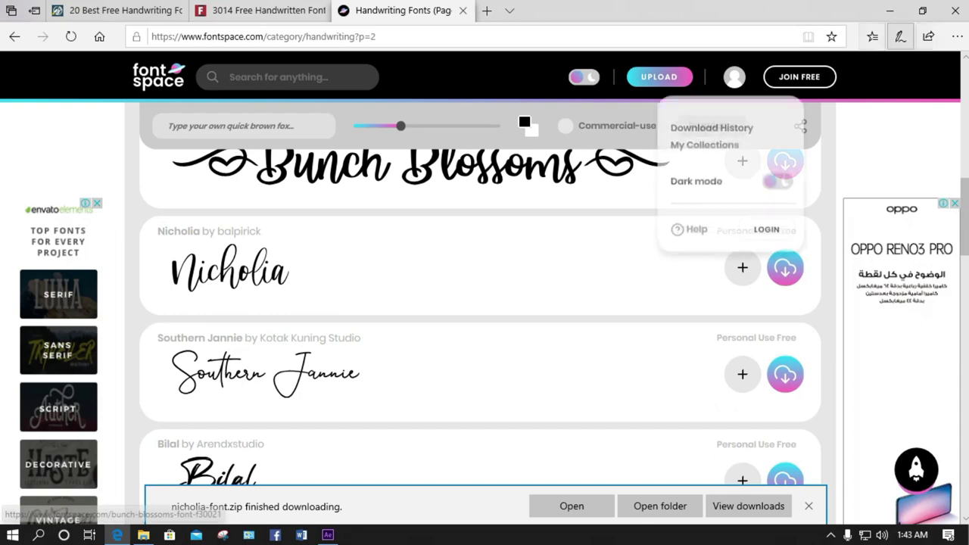
pyautogui.click(463, 10)
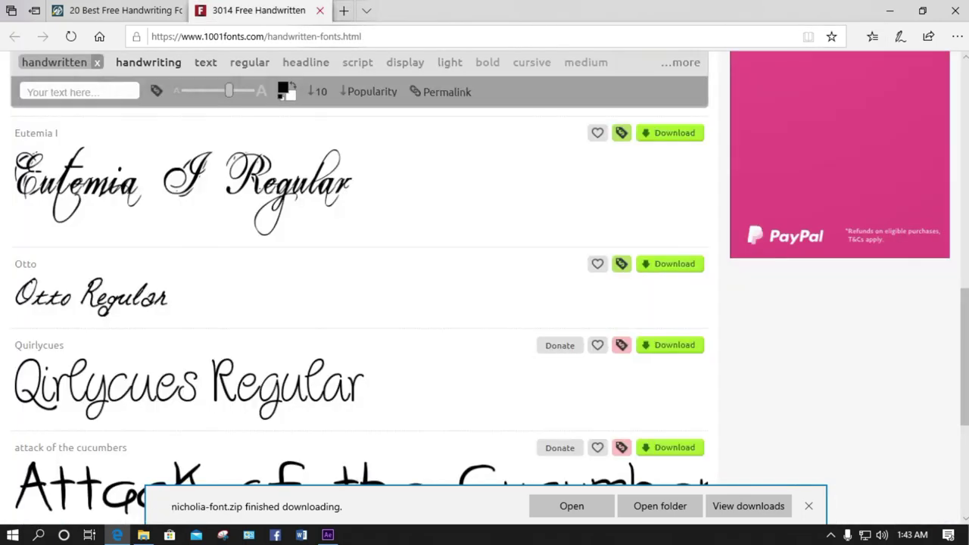
# Look over the handwritten font samples on the 1001 Fonts page and close that page.
pyautogui.scroll(-4, 360, 287)
pyautogui.scroll(4, 360, 189)
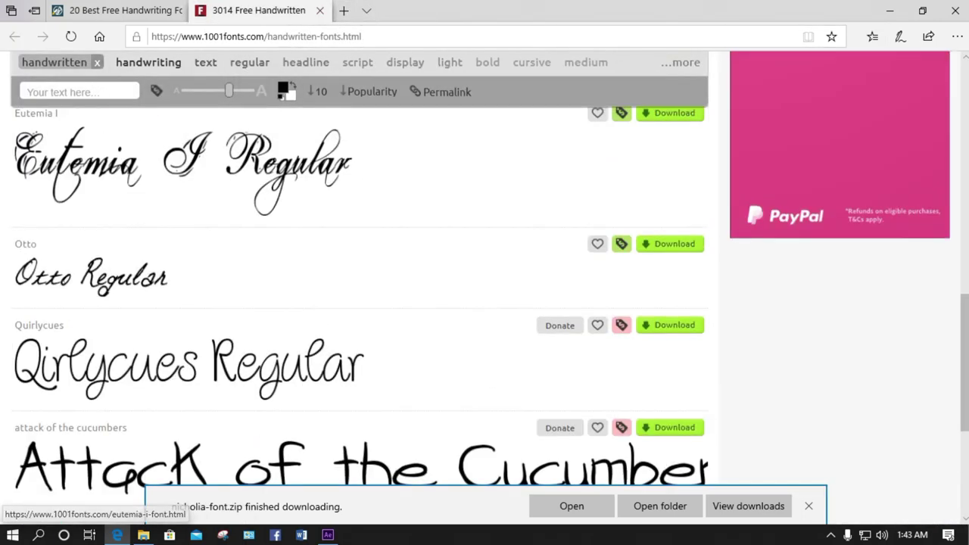
pyautogui.click(319, 11)
# Search Bing for "handwriting font", look through the font sites in the results, and close the browser.
pyautogui.hotkey('ctrl', 'l')
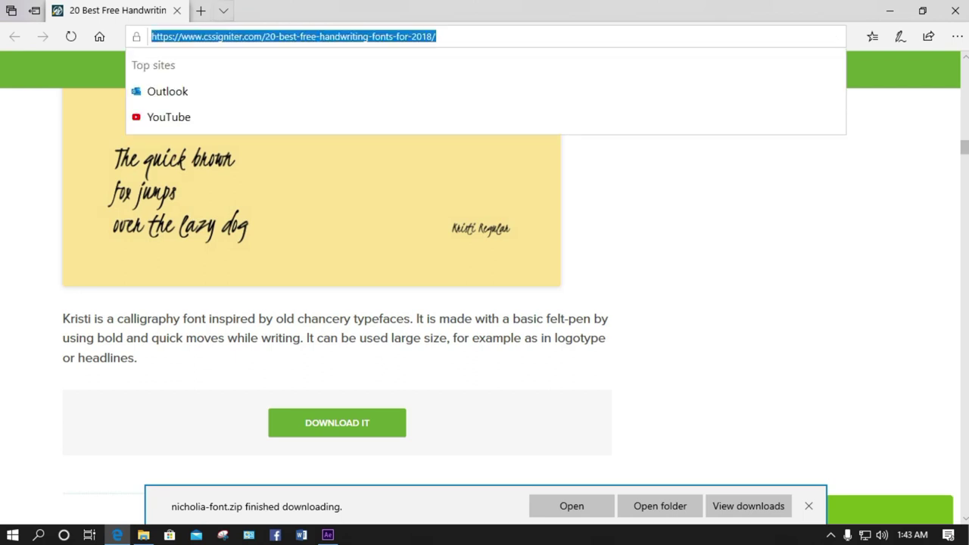
pyautogui.write('handwriting')
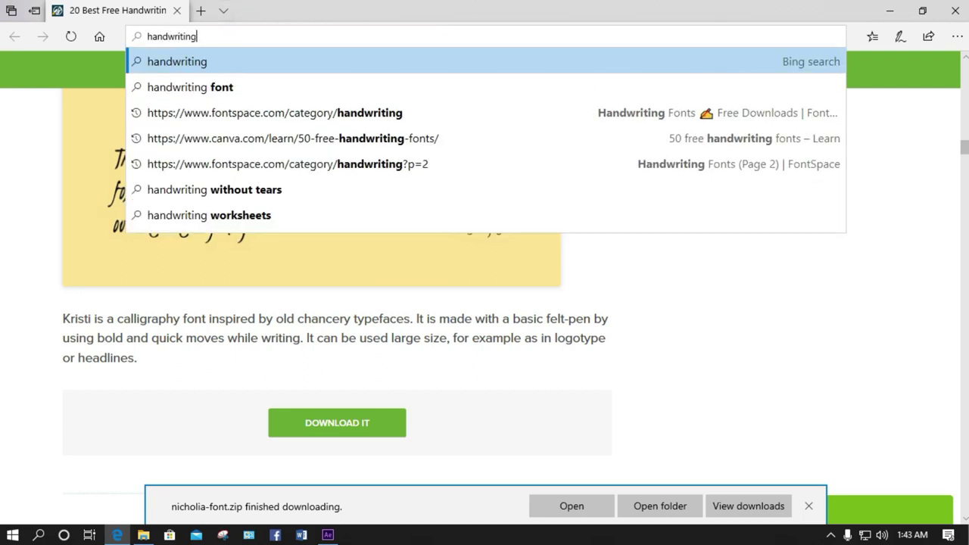
pyautogui.press('Down')
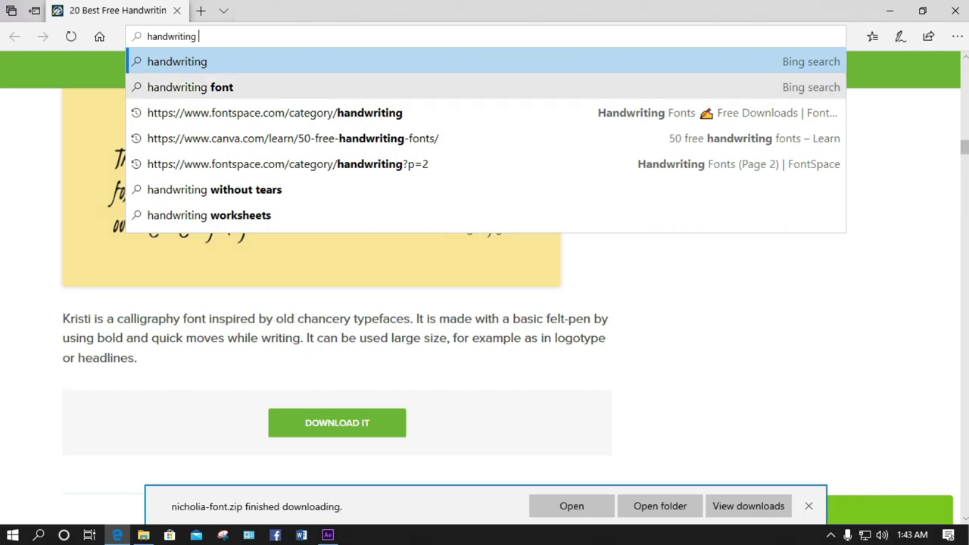
pyautogui.press('Return')
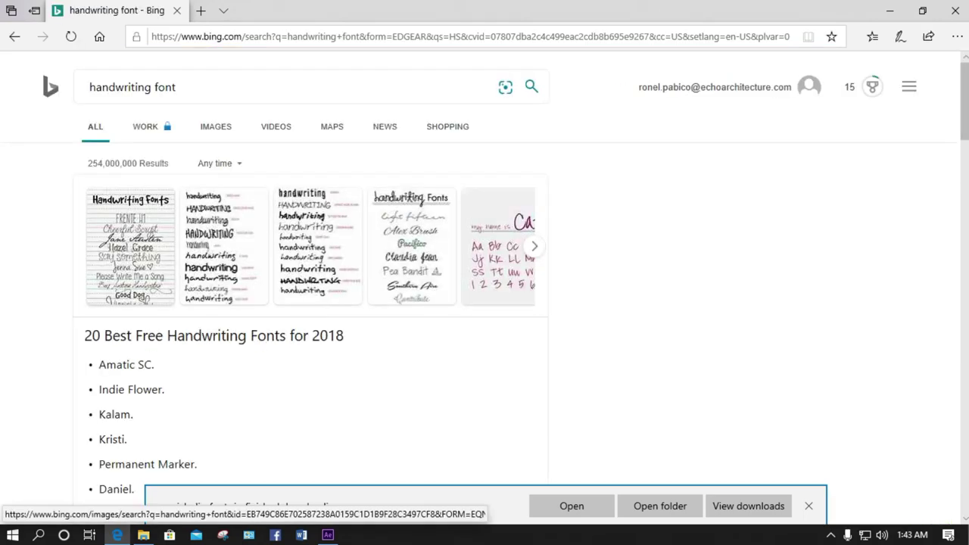
pyautogui.scroll(-5, 303, 303)
pyautogui.scroll(-5, 219, 187)
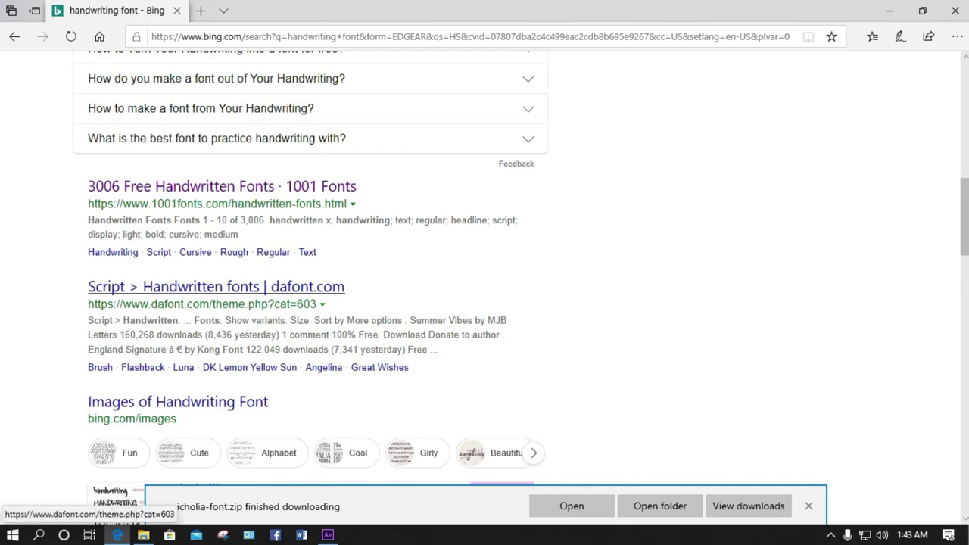
pyautogui.scroll(-4, 216, 287)
pyautogui.scroll(-2, 220, 293)
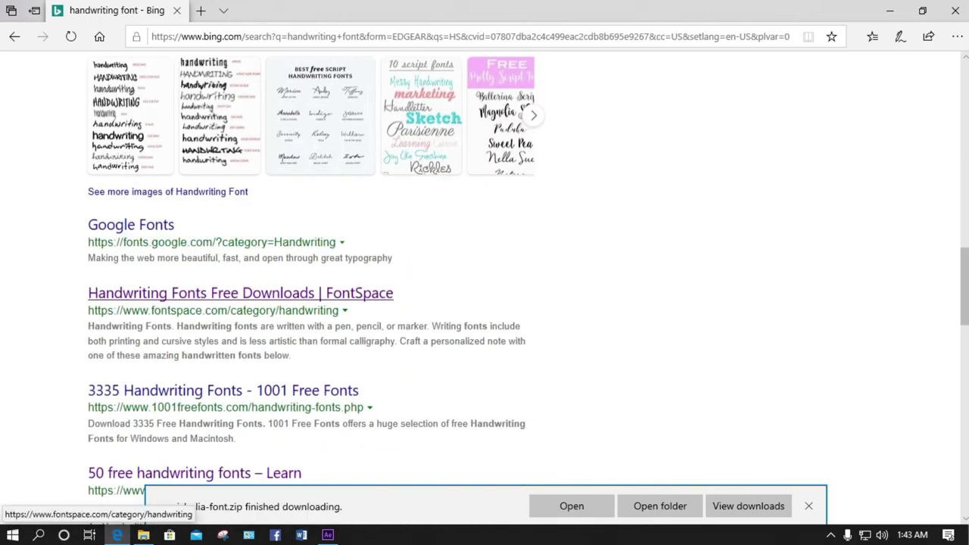
pyautogui.scroll(-3, 220, 293)
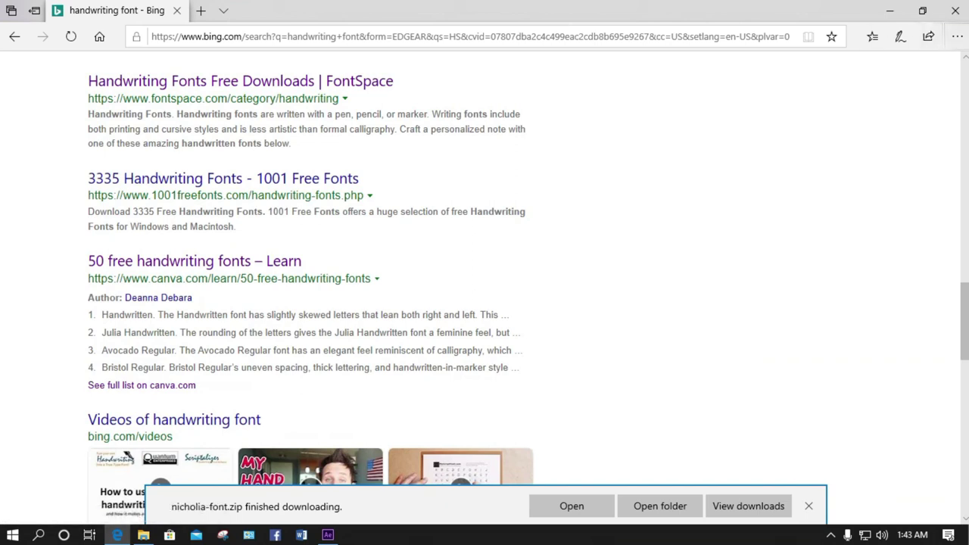
pyautogui.click(956, 11)
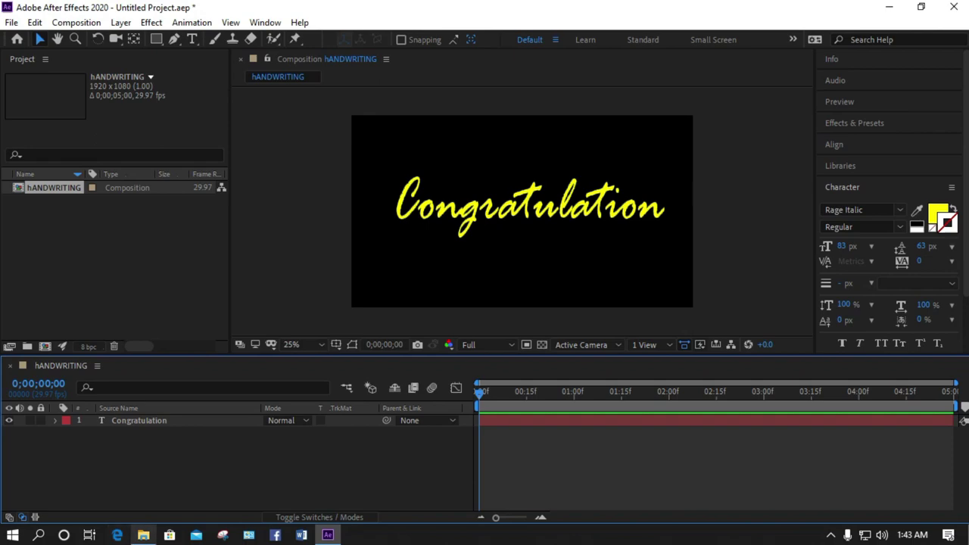
# Switch to File Explorer and install the Nicholia font from the nicholia-font archive in Downloads, closing the preview and archive.
pyautogui.click(143, 535)
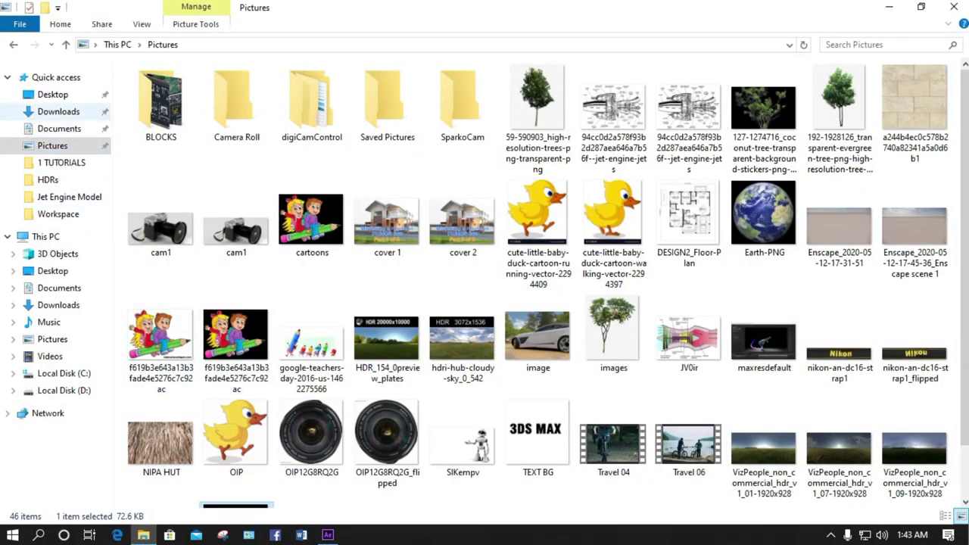
pyautogui.click(58, 112)
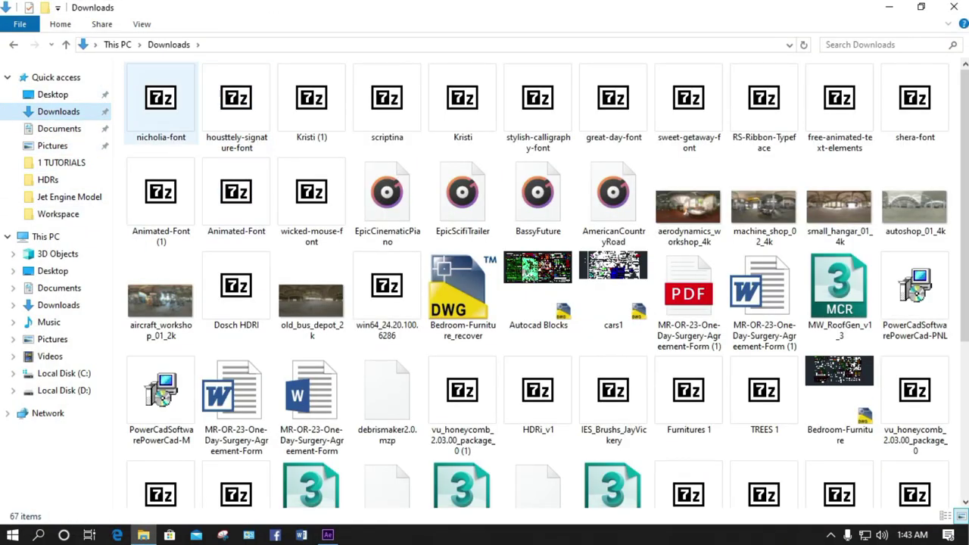
pyautogui.doubleClick(159, 98)
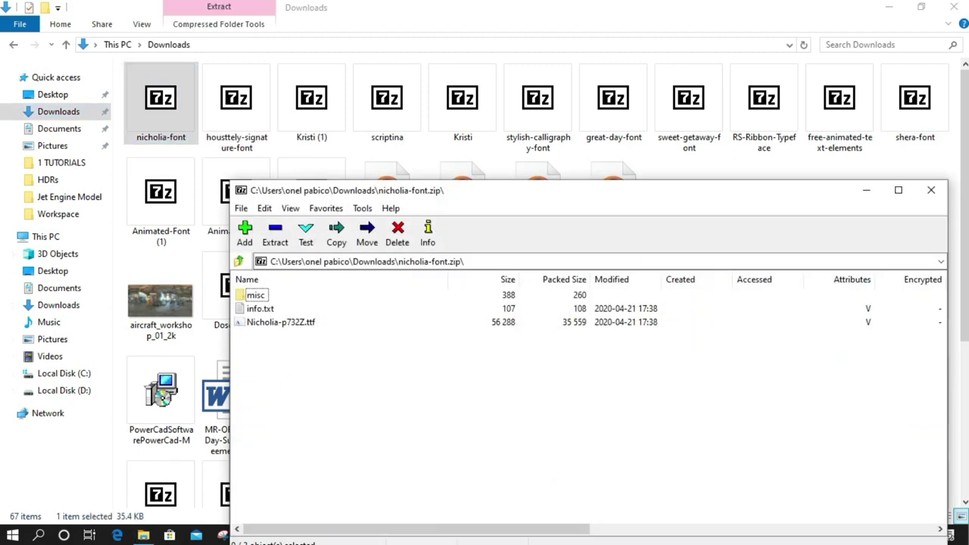
pyautogui.click(281, 323)
pyautogui.click(281, 323)
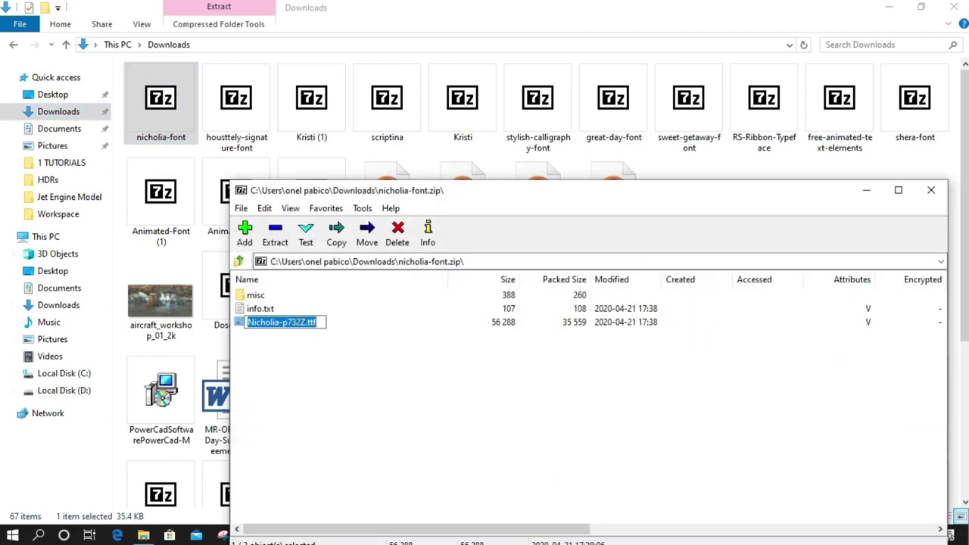
pyautogui.doubleClick(240, 322)
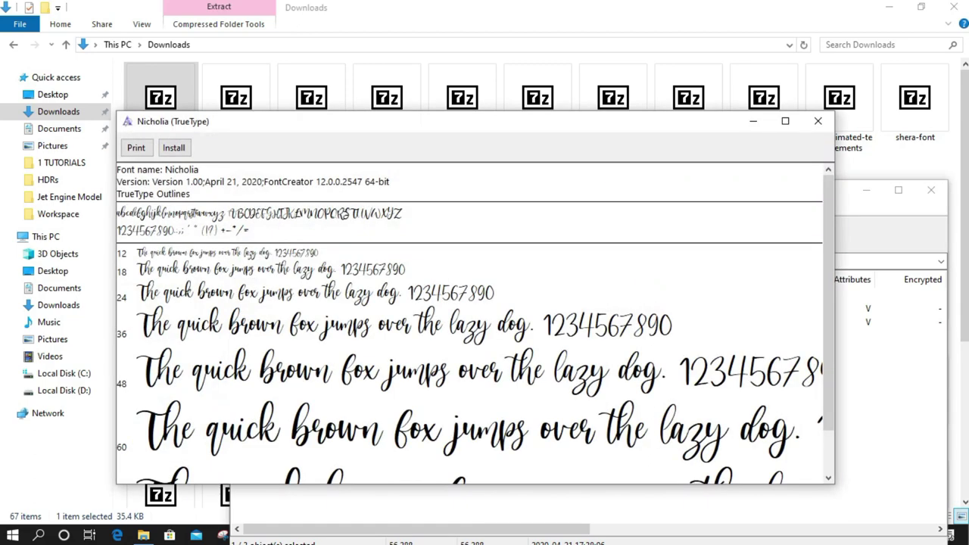
pyautogui.click(173, 148)
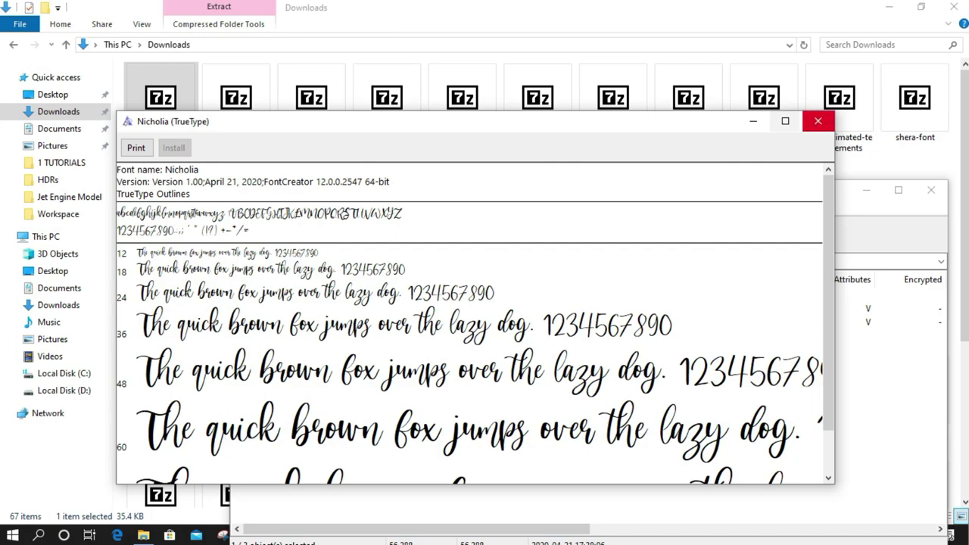
pyautogui.click(817, 121)
pyautogui.click(931, 190)
# Install the Housttely Signature font from the housttely-signature-font archive and close its preview and archive windows.
pyautogui.doubleClick(236, 106)
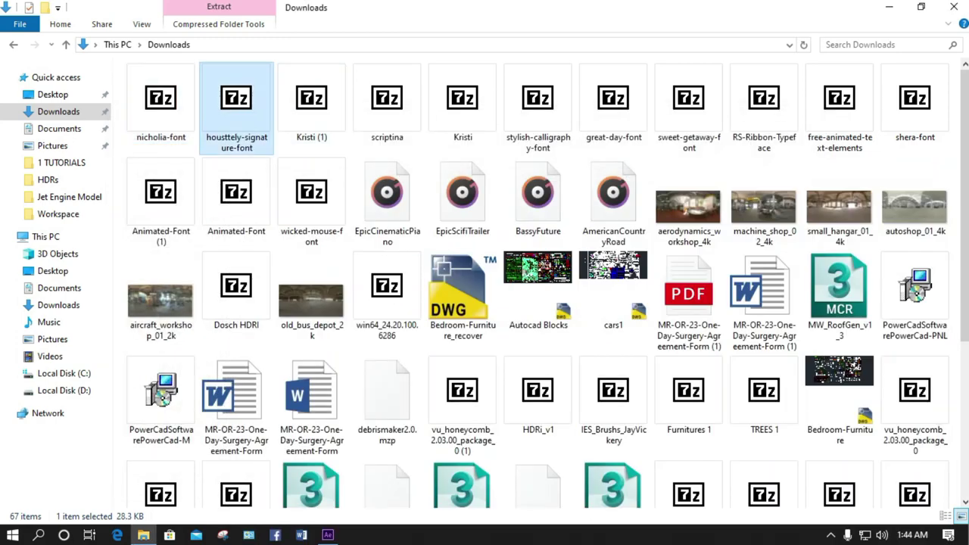
pyautogui.doubleClick(303, 296)
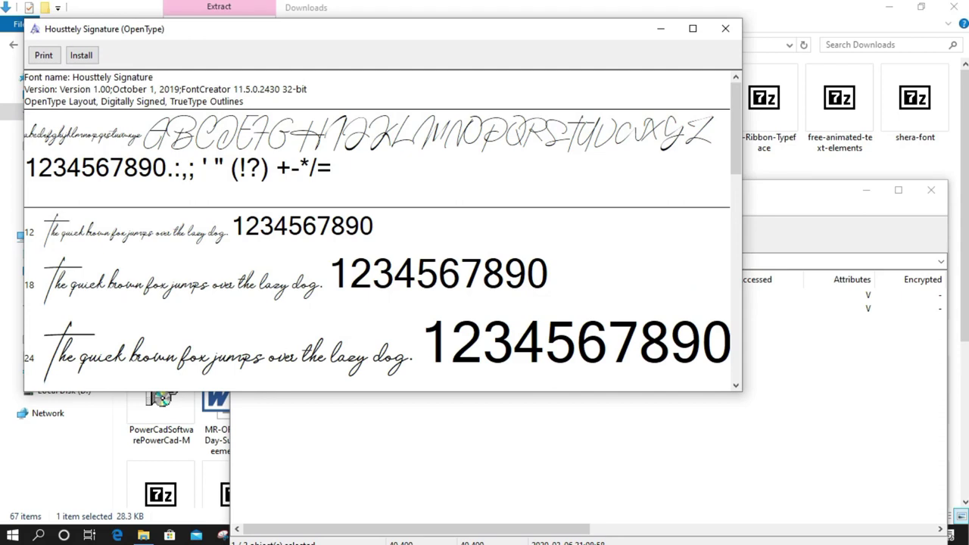
pyautogui.click(81, 55)
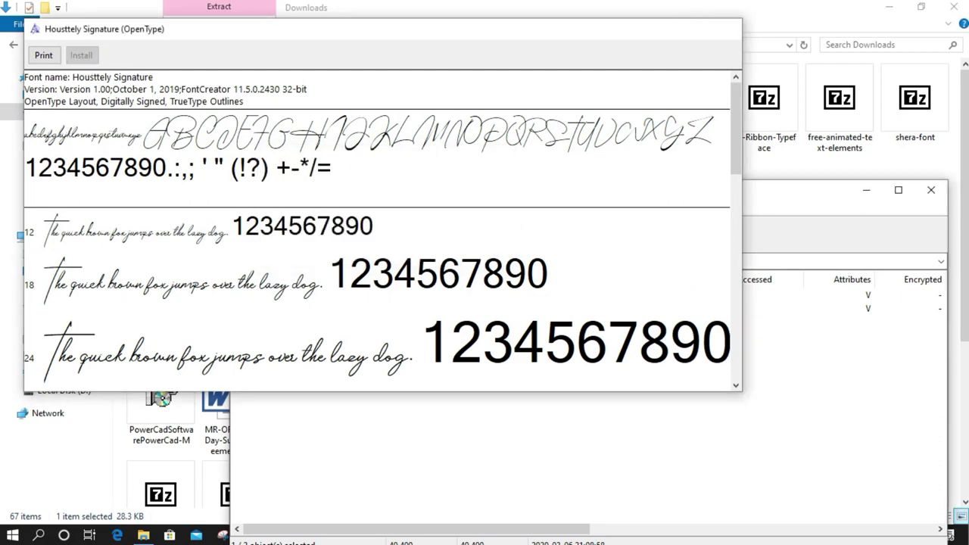
pyautogui.click(726, 29)
pyautogui.click(930, 188)
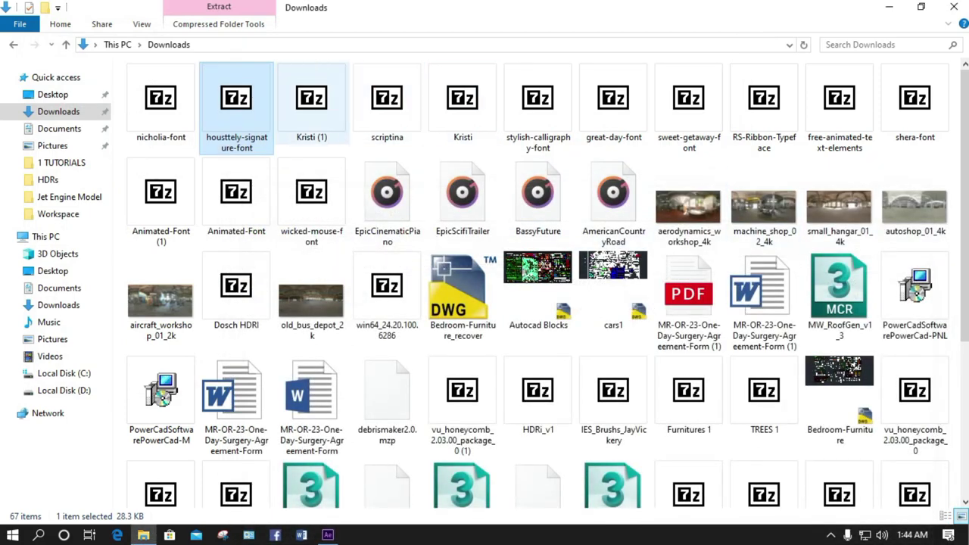
# Install the Kristi Regular font from the Kristi (1) archive and close its preview and archive windows.
pyautogui.doubleClick(311, 102)
pyautogui.doubleClick(277, 295)
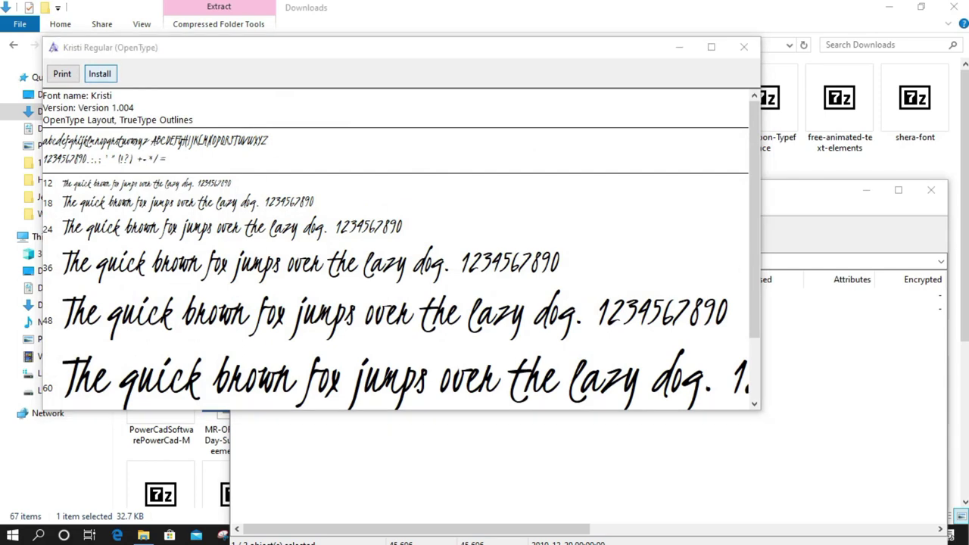
pyautogui.click(100, 73)
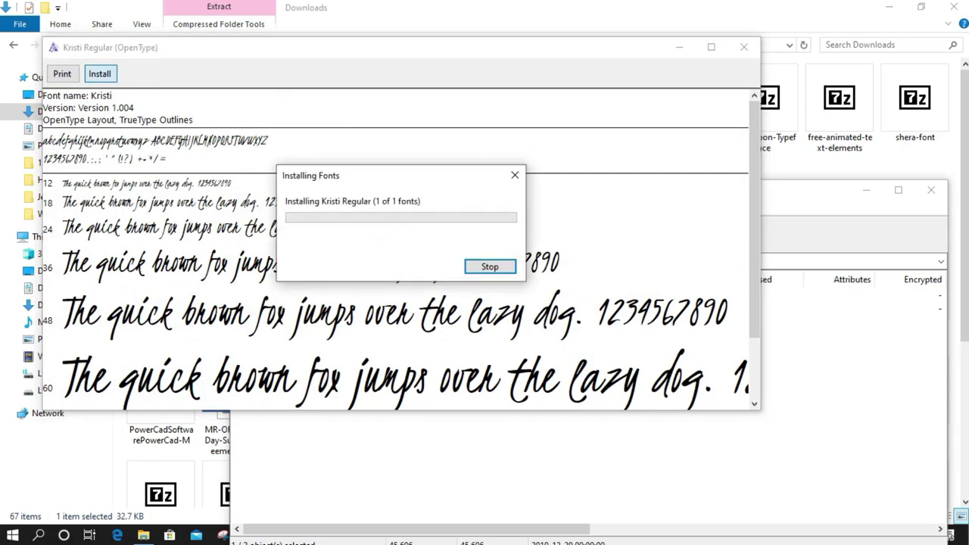
pyautogui.click(744, 47)
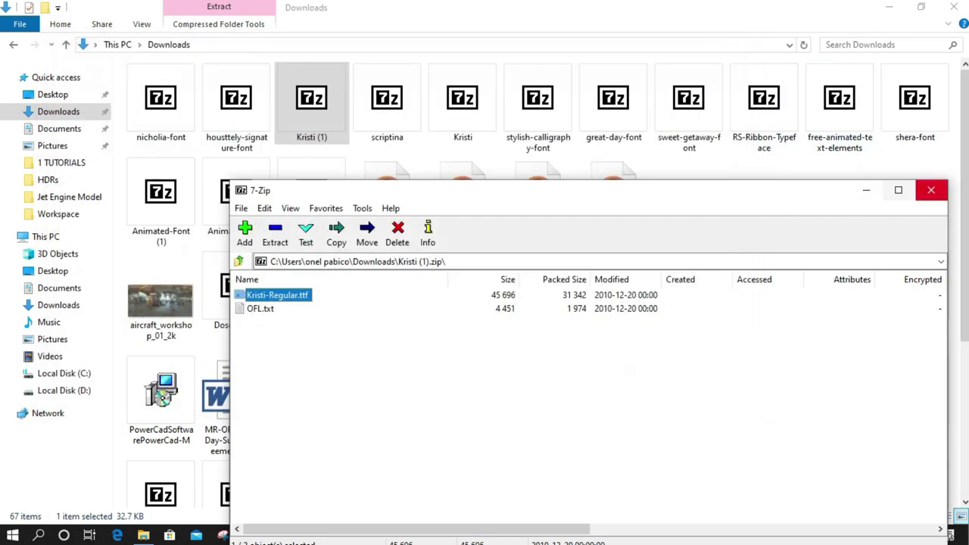
pyautogui.click(931, 190)
# Install the Scriptina font from SCRIPTIN.ttf in the scriptina archive and close its preview.
pyautogui.click(387, 102)
pyautogui.doubleClick(387, 102)
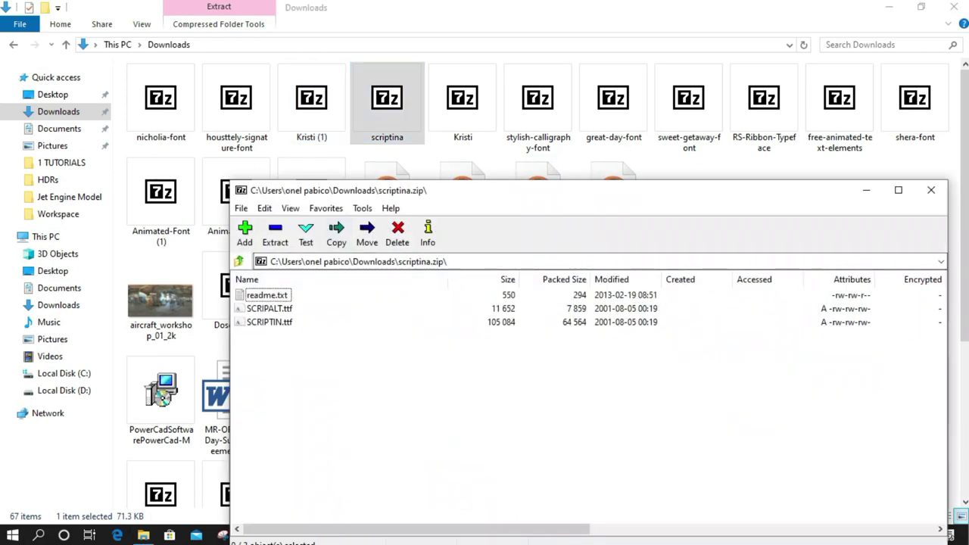
pyautogui.click(269, 322)
pyautogui.click(371, 385)
pyautogui.click(118, 92)
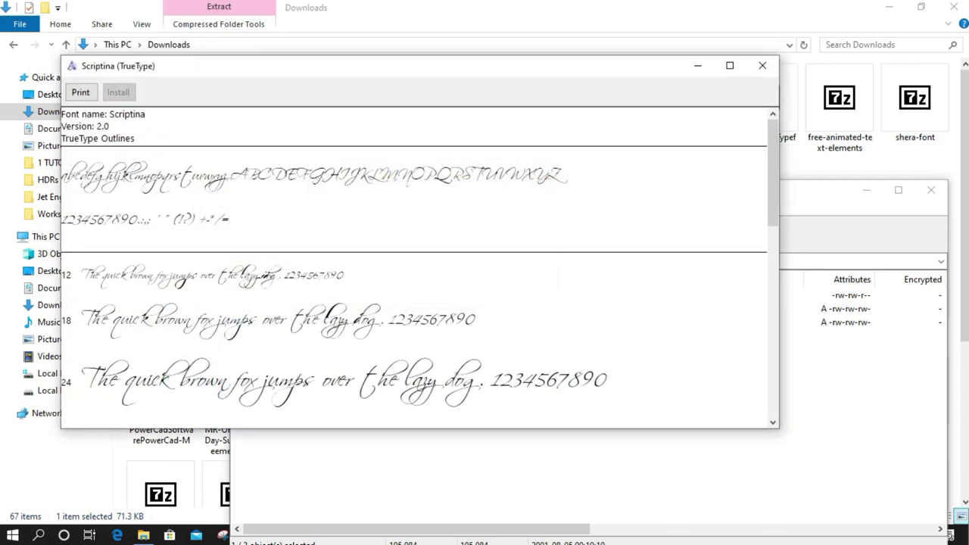
pyautogui.click(762, 66)
# Preview the Scriptina - Alternates font from SCRIPALT.ttf, and close the preview and the archive without installing it.
pyautogui.press('Up')
pyautogui.press('Return')
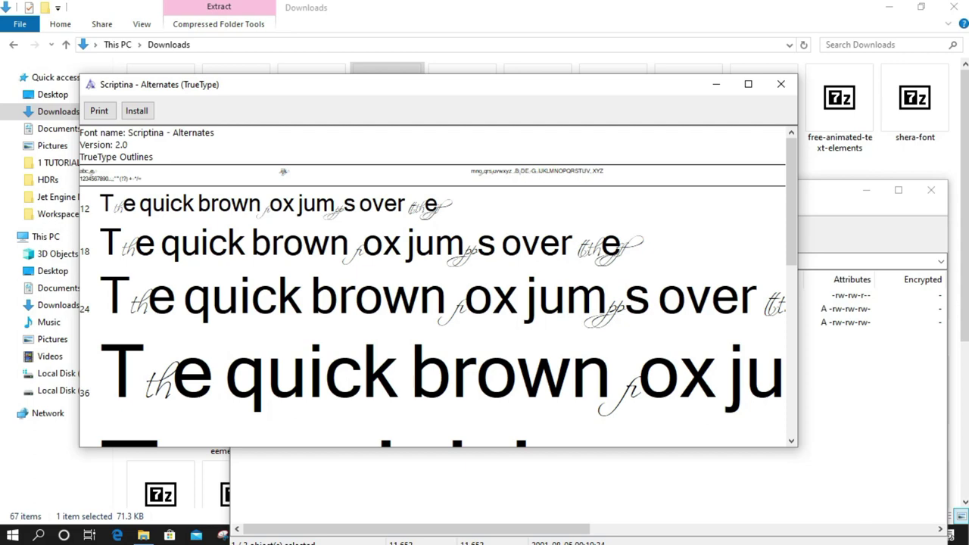
pyautogui.click(780, 84)
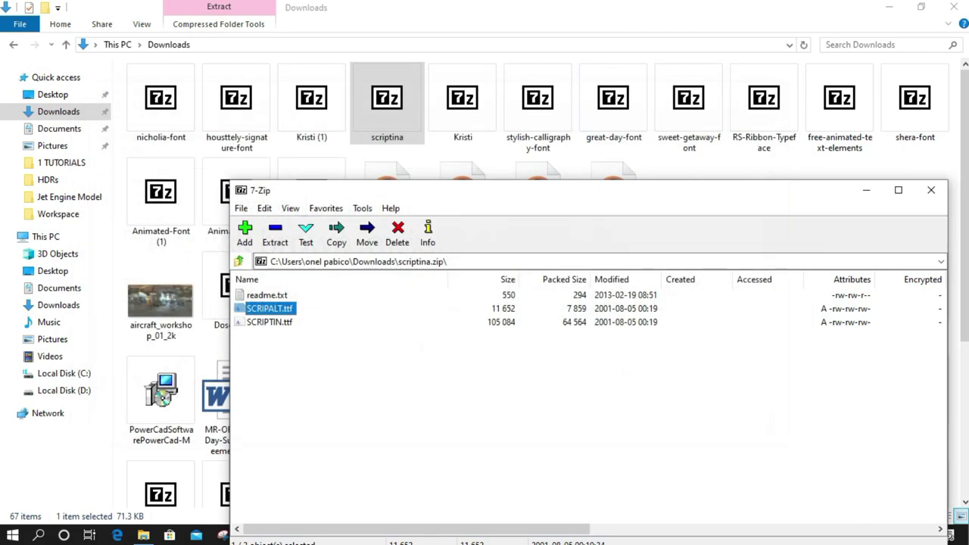
pyautogui.click(930, 191)
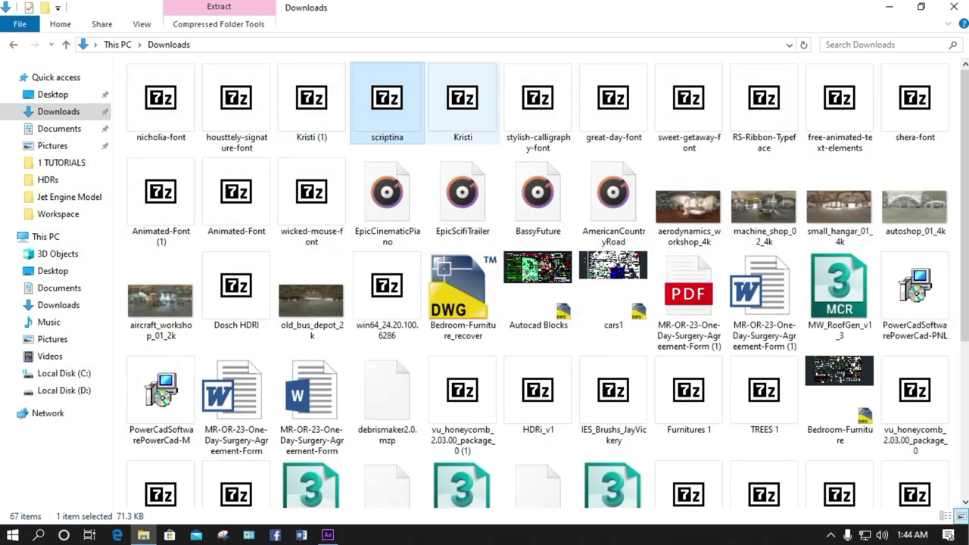
# Install the Stylish Calligraphy Demo font from the stylish-calligraphy-font archive and close its preview and archive windows.
pyautogui.click(538, 106)
pyautogui.doubleClick(538, 106)
pyautogui.doubleClick(310, 308)
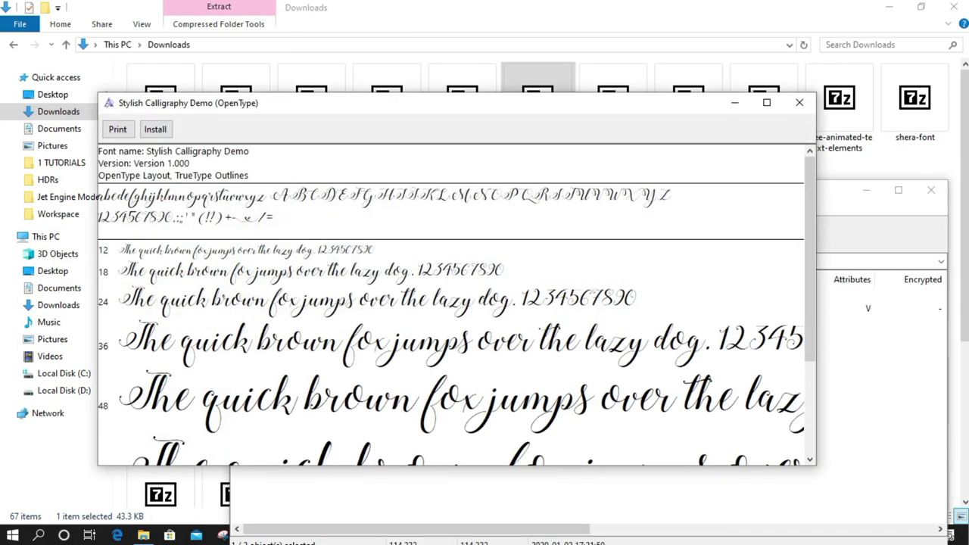
pyautogui.click(155, 129)
pyautogui.click(800, 102)
pyautogui.click(931, 190)
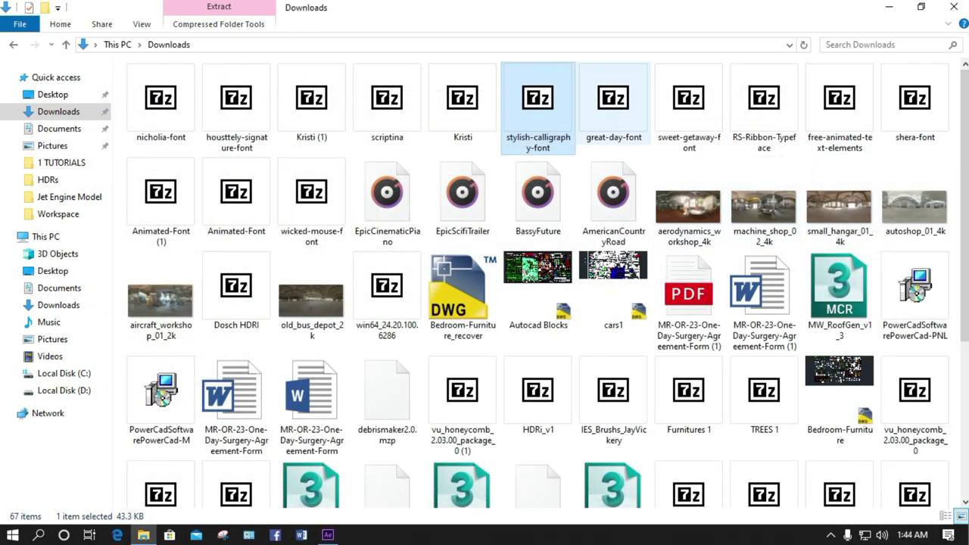
# Preview GreatDayPersonalUse-14M2.ttf from the great-day-font archive and try to close the preview.
pyautogui.doubleClick(613, 102)
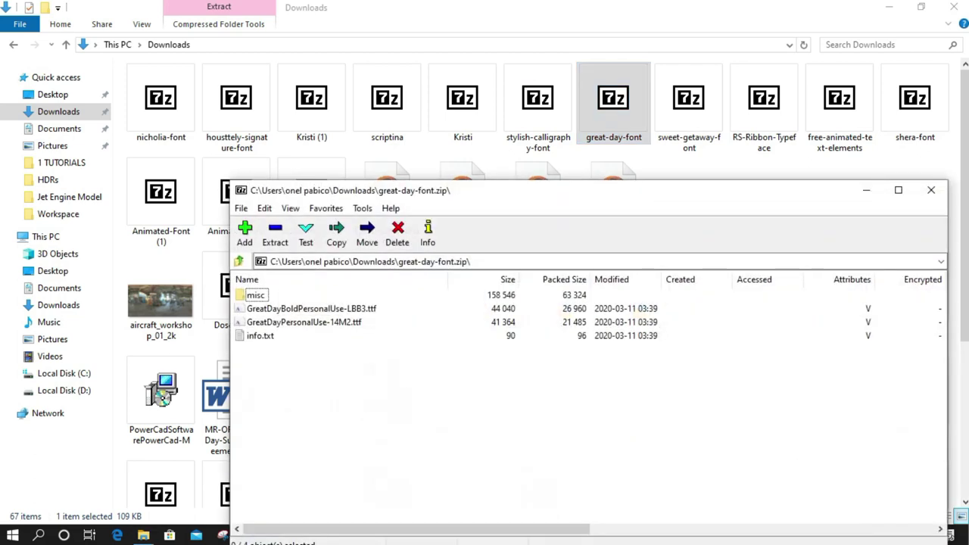
pyautogui.doubleClick(304, 323)
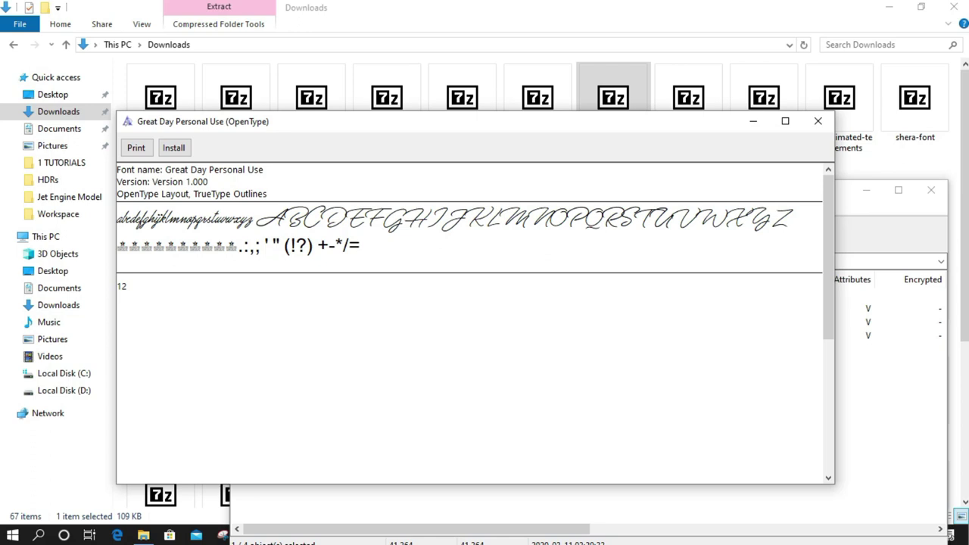
pyautogui.click(818, 121)
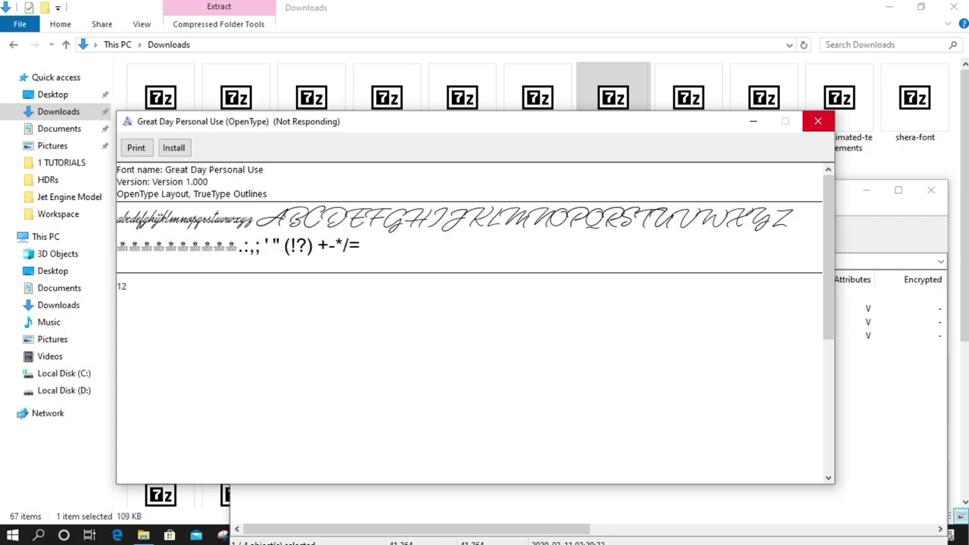
pyautogui.click(888, 408)
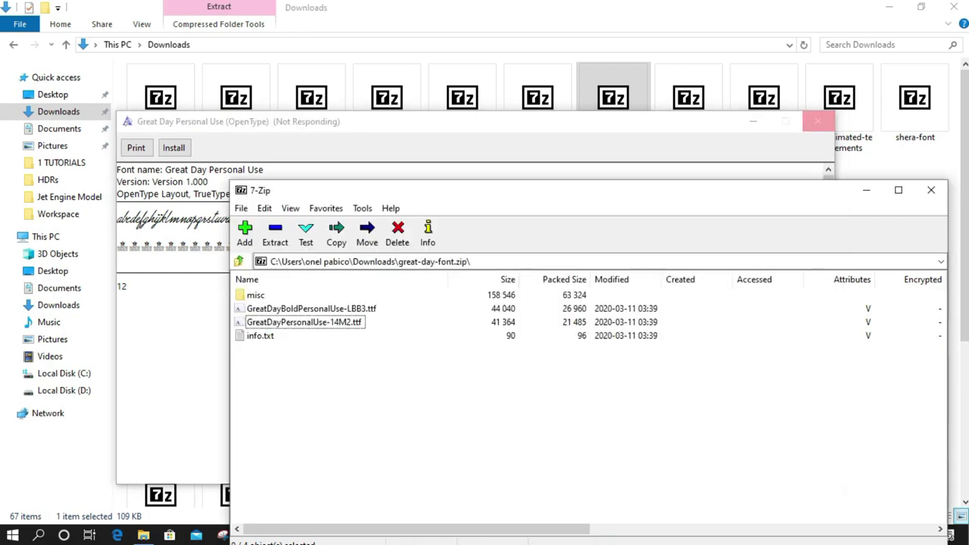
pyautogui.click(818, 121)
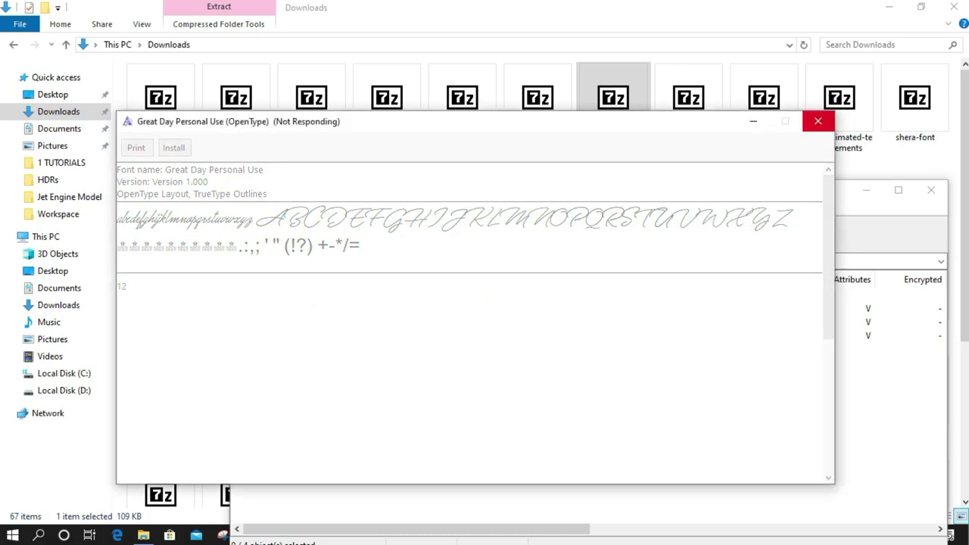
pyautogui.moveTo(682, 128); pyautogui.dragTo(675, 192)
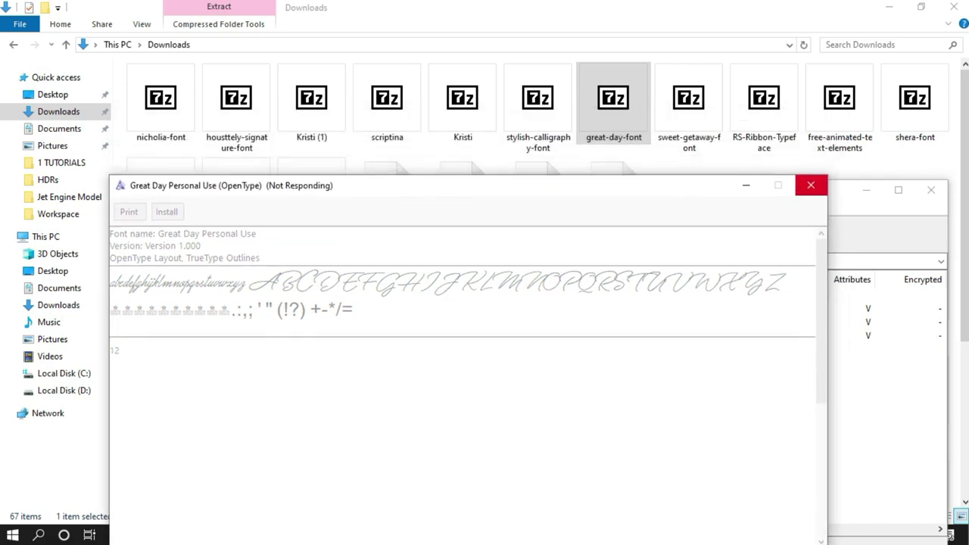
# Minimize the Downloads window and close the great-day-font archive and the Great Day Personal Use preview.
pyautogui.click(954, 8)
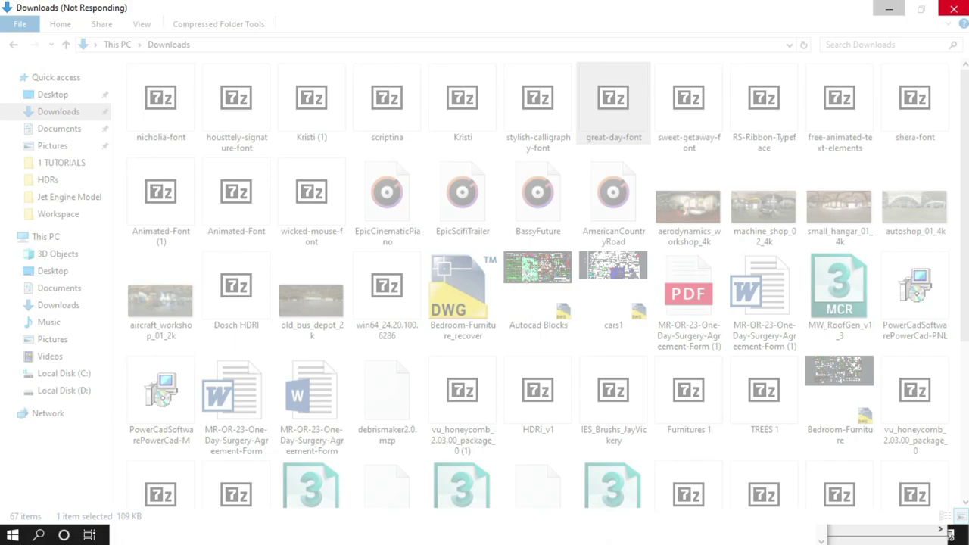
pyautogui.click(889, 9)
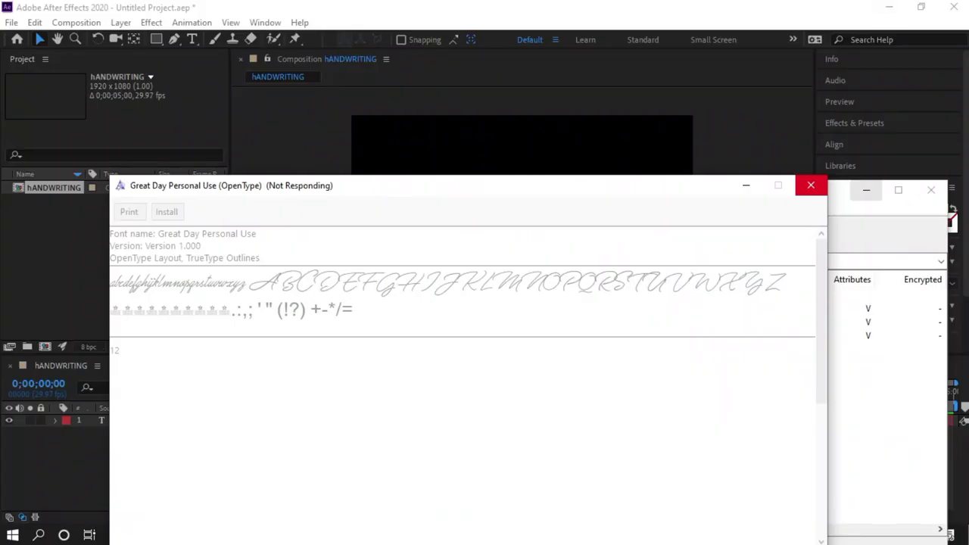
pyautogui.click(887, 371)
pyautogui.click(931, 190)
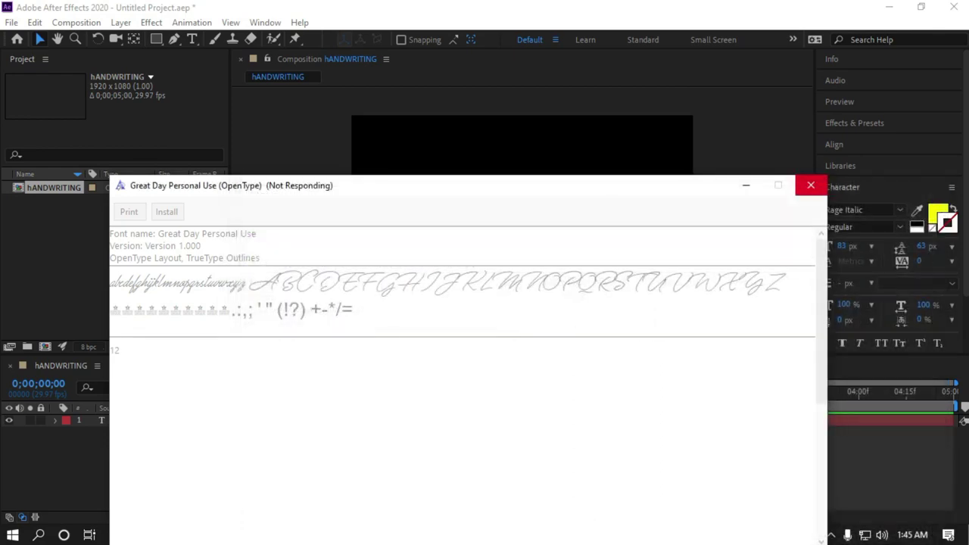
pyautogui.click(812, 186)
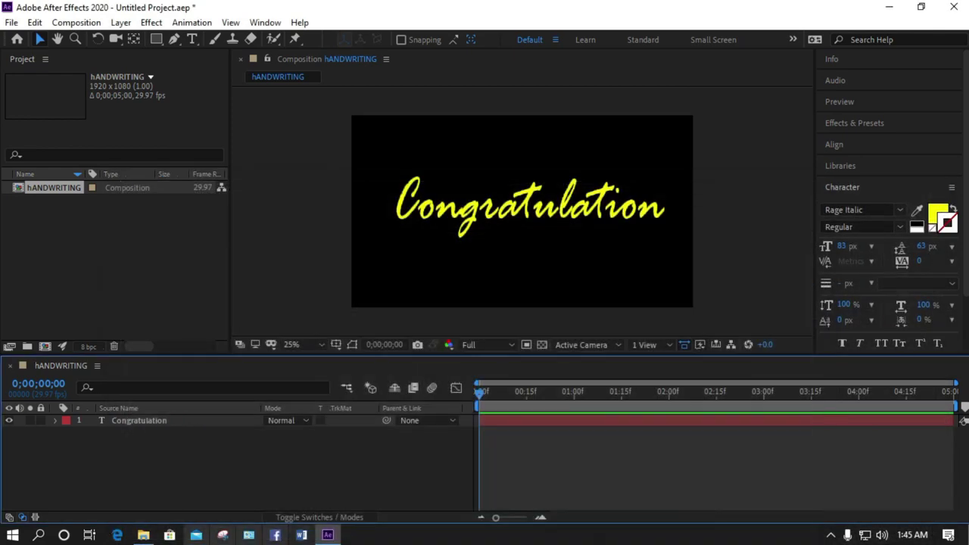
# Preview the Great Day Bold Personal Use font from the great-day-font archive in Downloads, and close all the windows to return to After Effects.
pyautogui.click(143, 536)
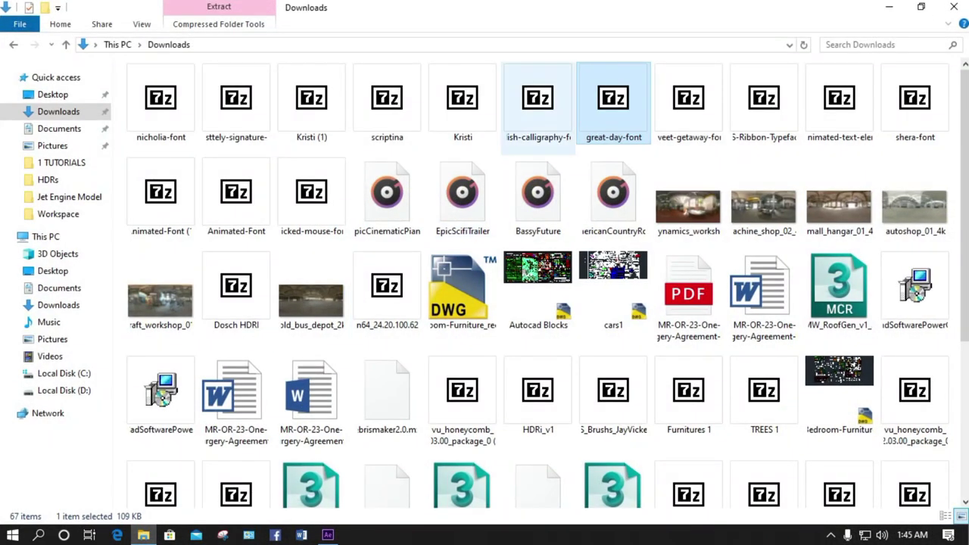
pyautogui.doubleClick(612, 103)
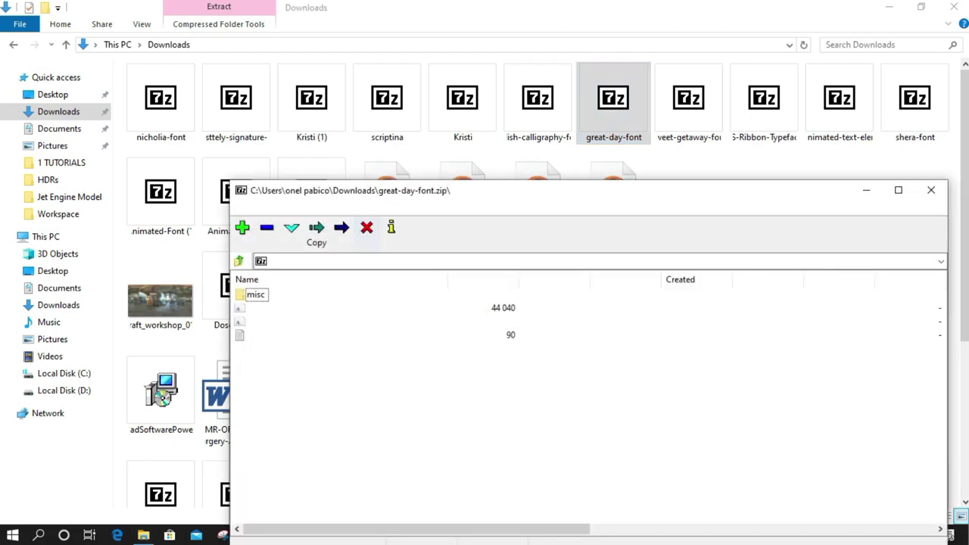
pyautogui.click(248, 308)
pyautogui.doubleClick(242, 308)
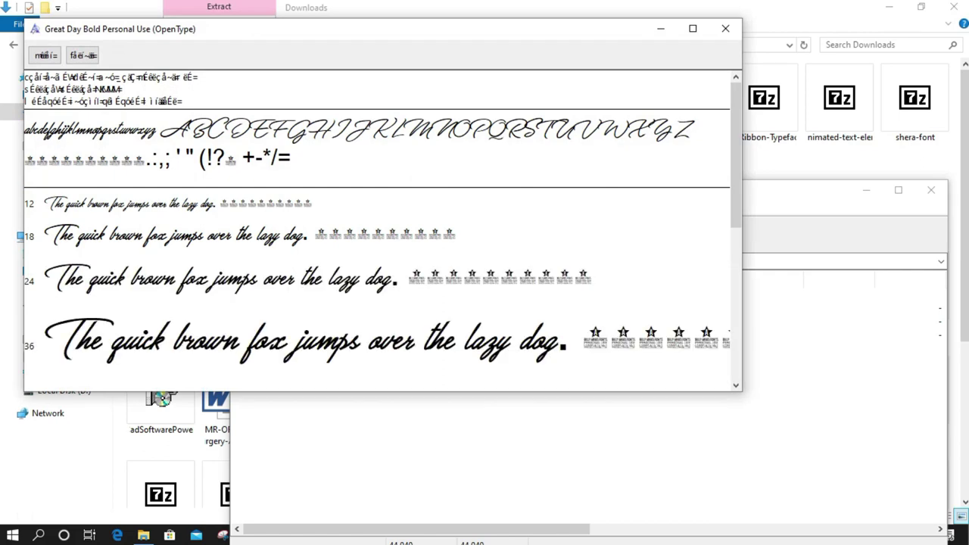
pyautogui.click(726, 28)
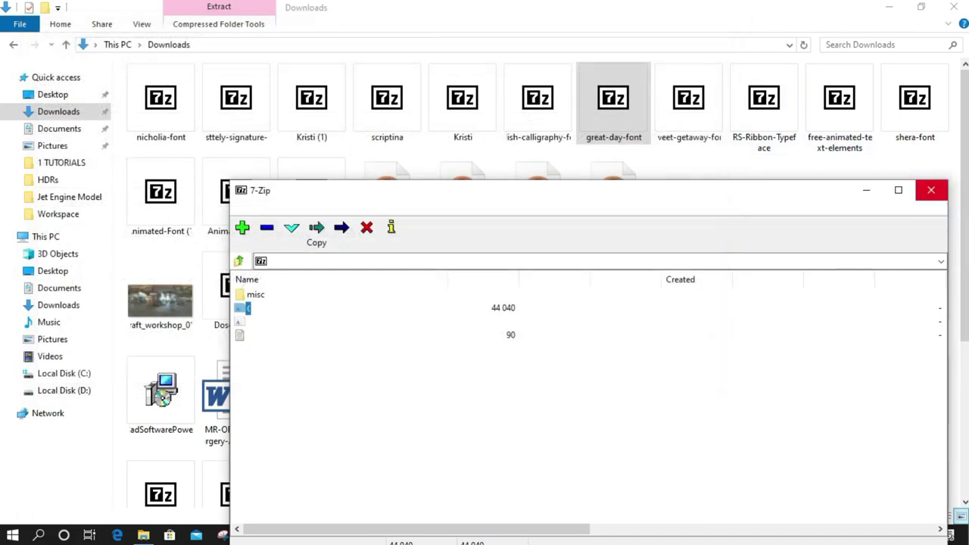
pyautogui.click(931, 189)
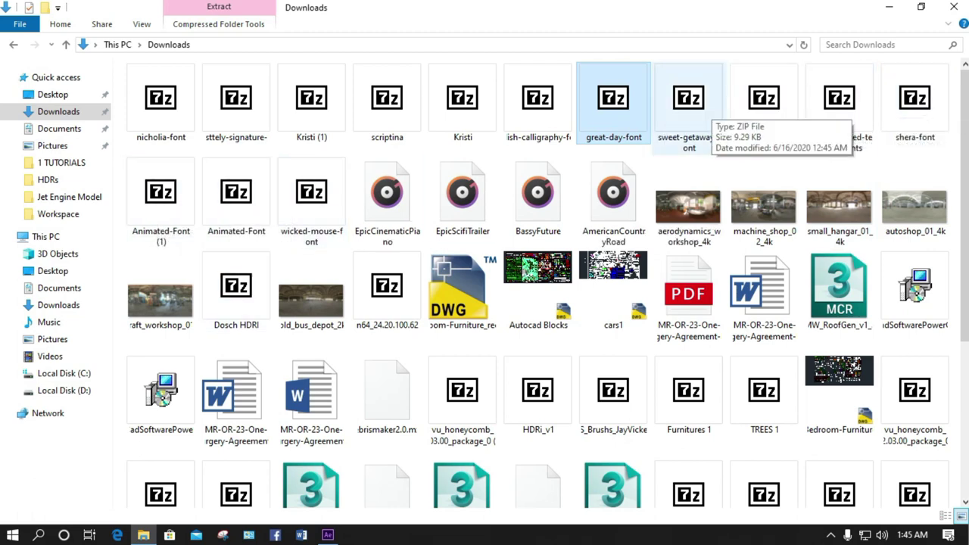
pyautogui.click(954, 7)
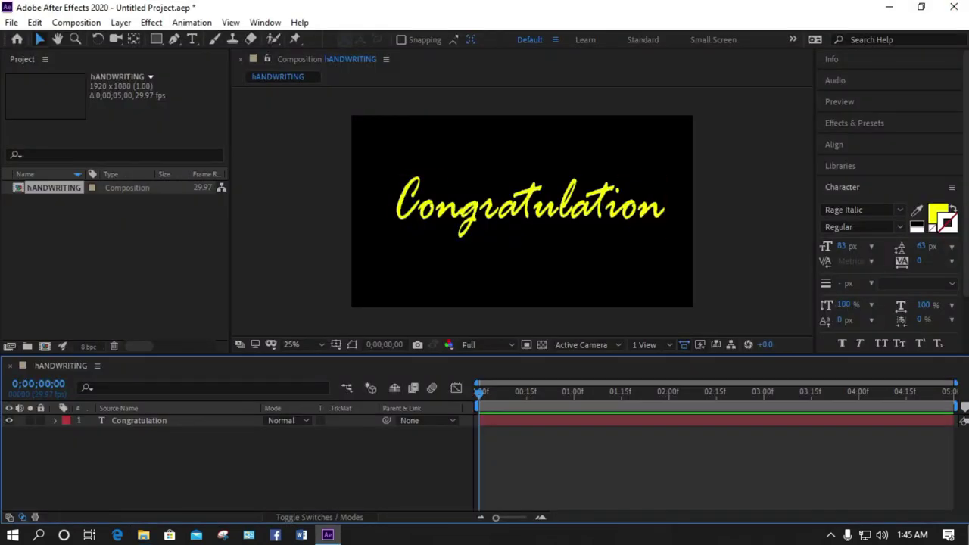
# Select the whole "Congratulation" text in the composition and set its font to Kristi.
pyautogui.click(528, 221)
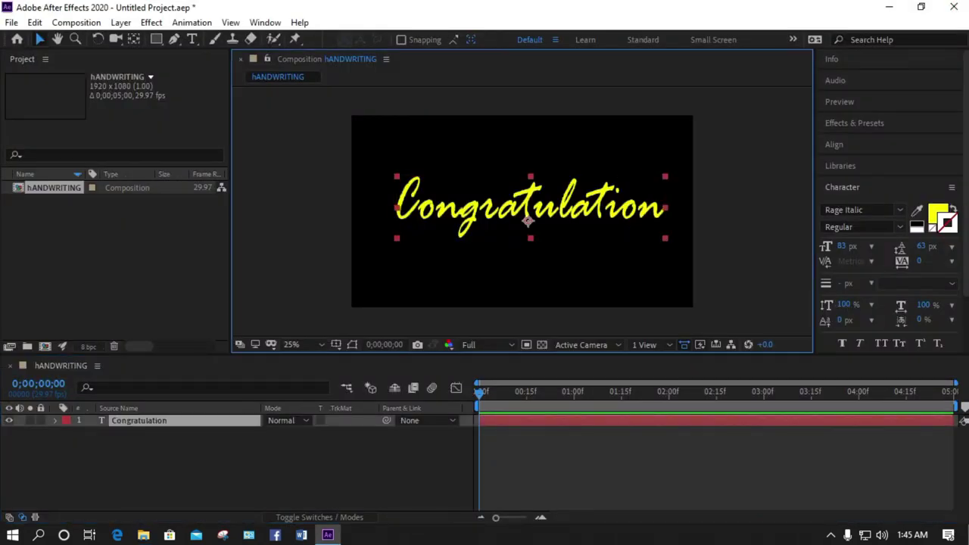
pyautogui.doubleClick(528, 220)
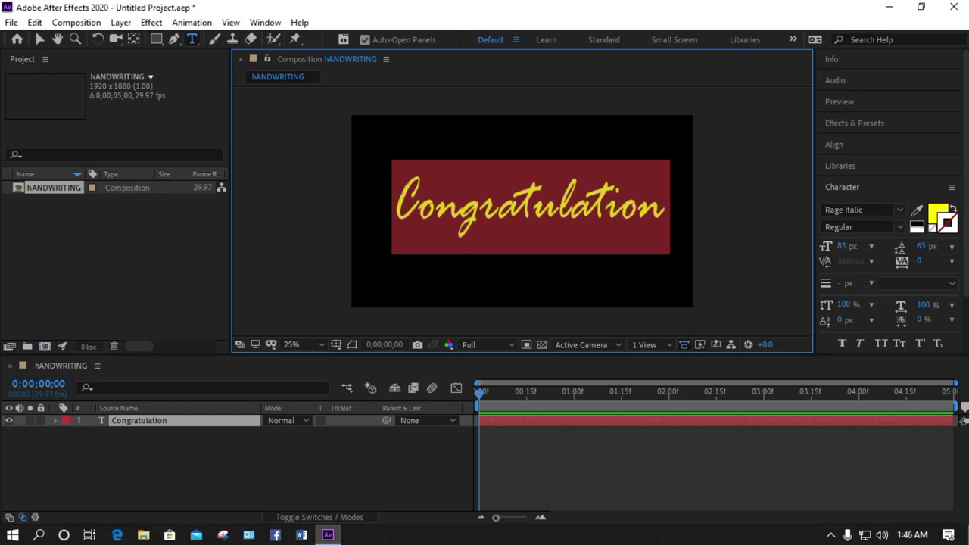
pyautogui.click(863, 211)
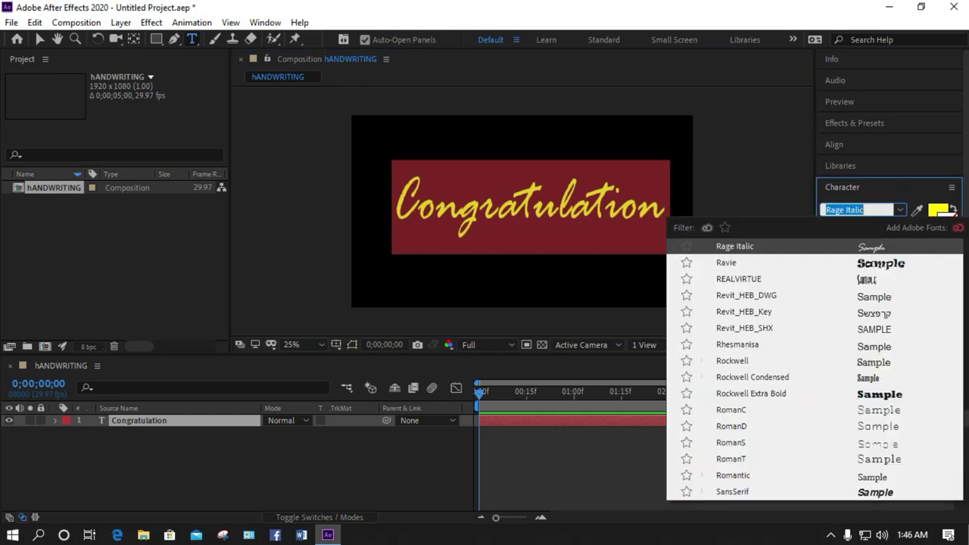
pyautogui.scroll(20, 814, 368)
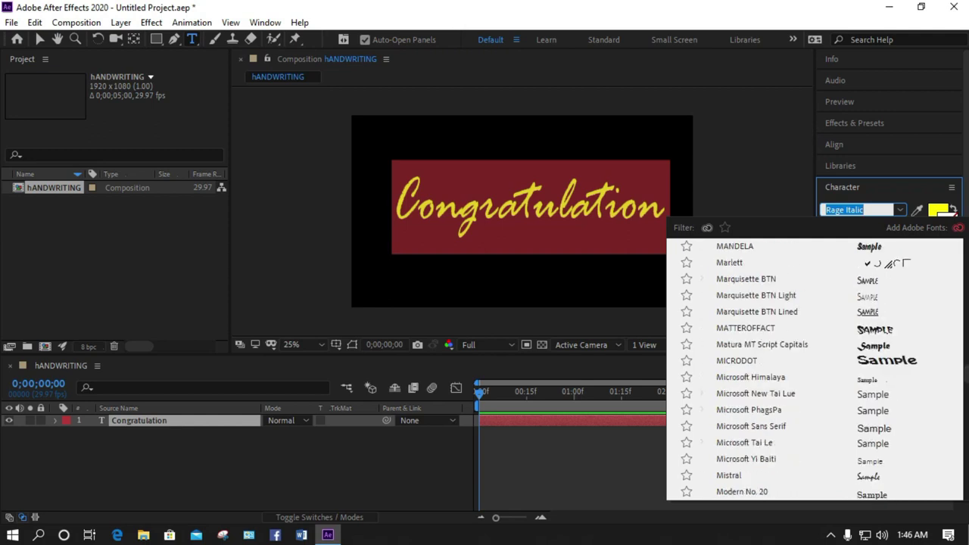
pyautogui.scroll(2, 815, 368)
pyautogui.scroll(3, 814, 368)
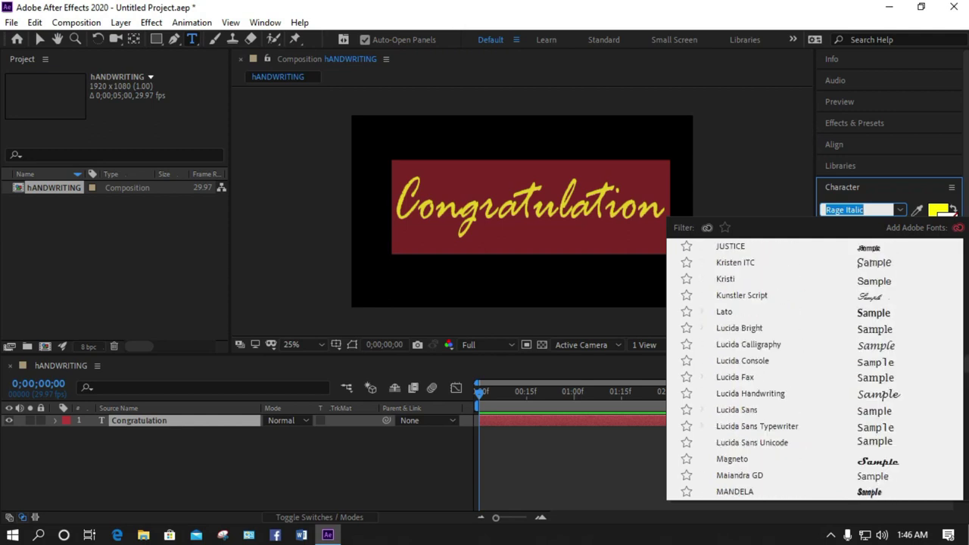
pyautogui.click(725, 279)
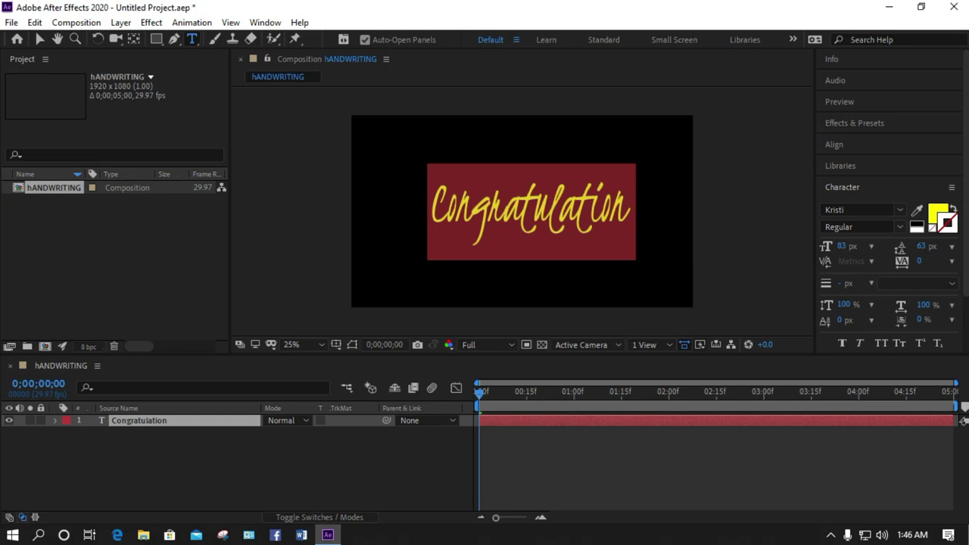
# Change the "Congratulation" text's font to Kunstler Script and place the text cursor at the end of the word.
pyautogui.click(900, 209)
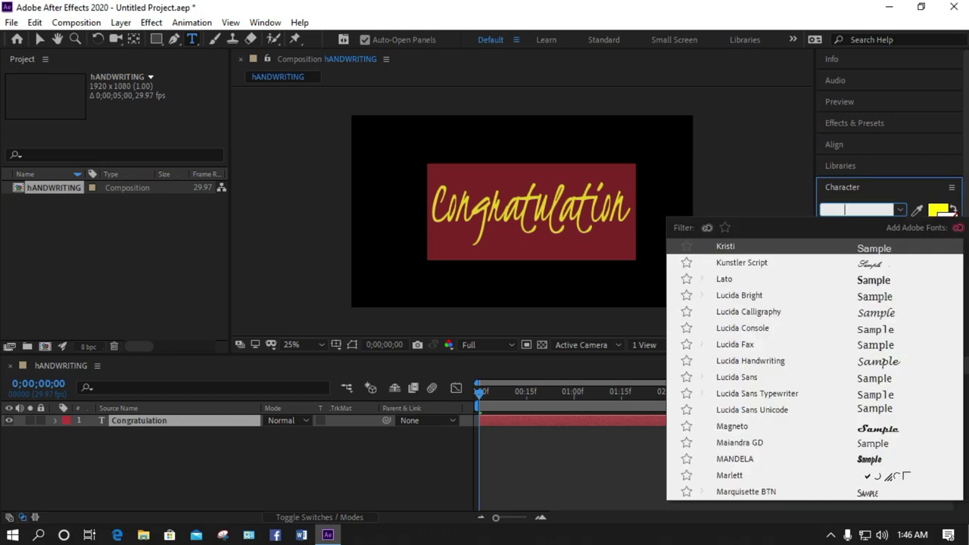
pyautogui.click(742, 263)
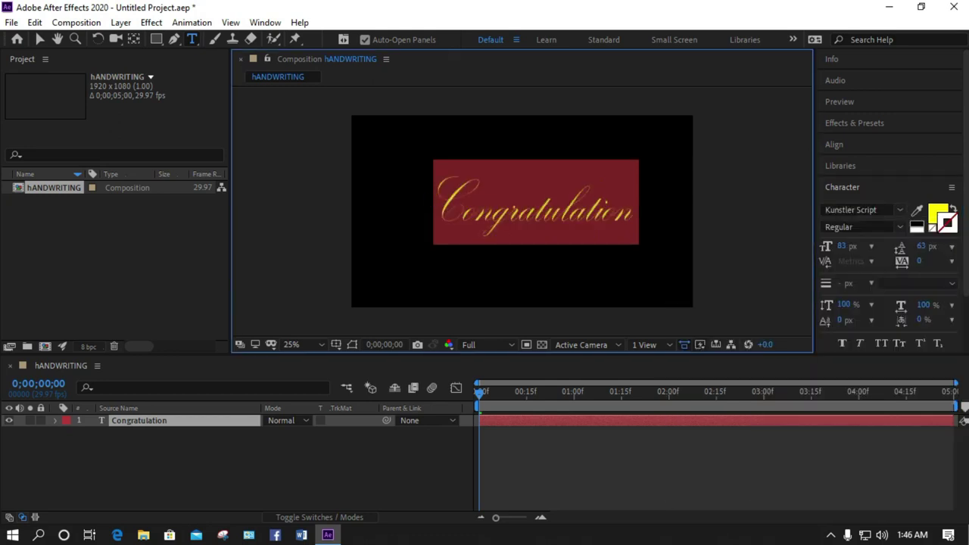
pyautogui.click(632, 208)
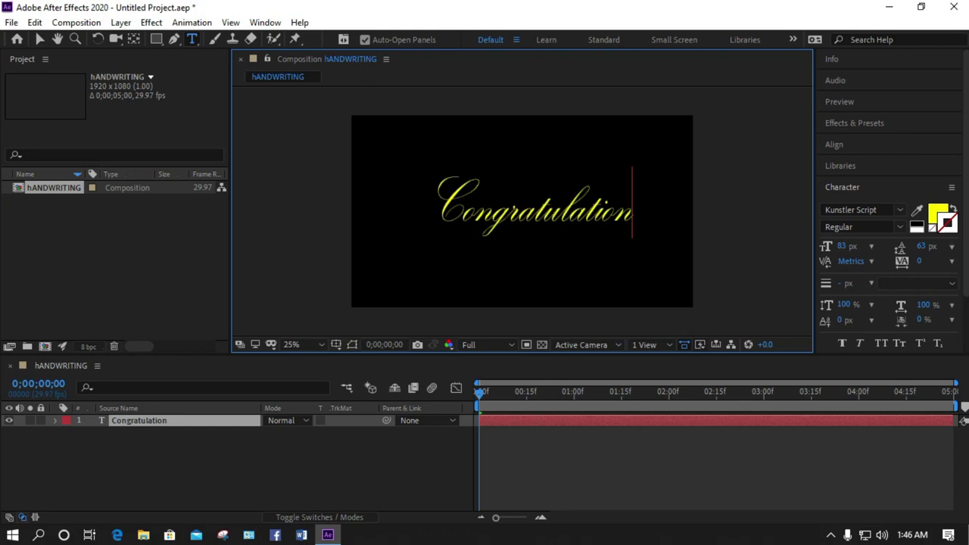
# Enlarge the "Congratulation" text layer slightly by scaling it in the composition, and deselect it.
pyautogui.moveTo(632, 208); pyautogui.dragTo(436, 208)
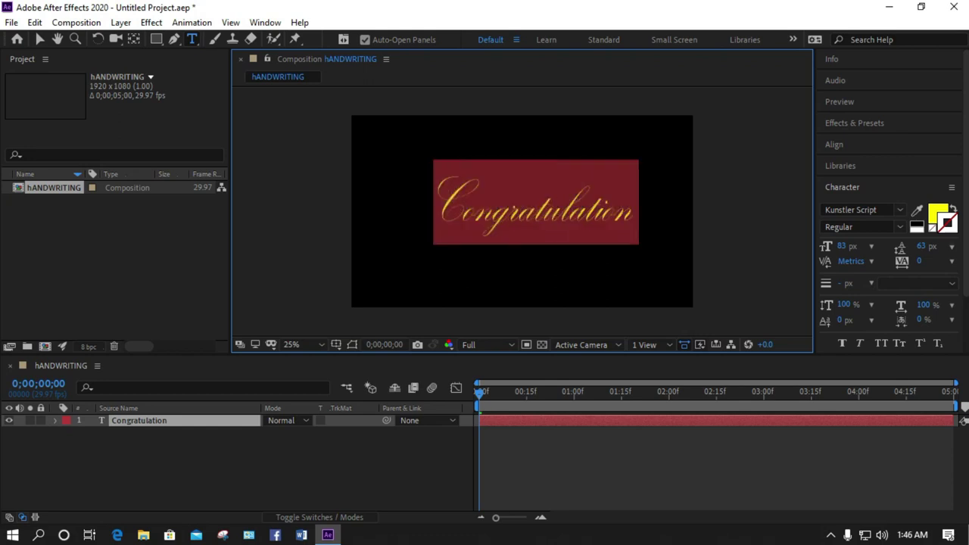
pyautogui.click(40, 40)
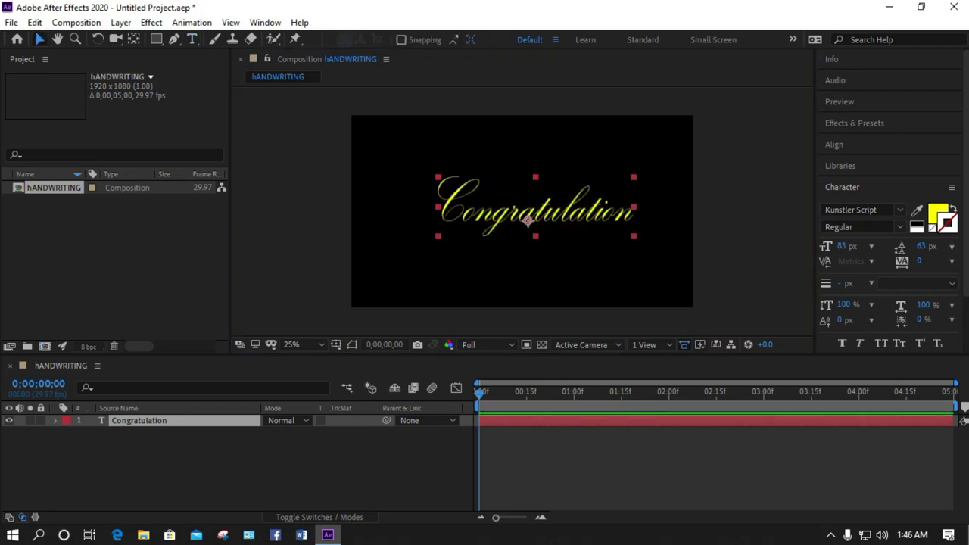
pyautogui.click(522, 265)
pyautogui.click(534, 209)
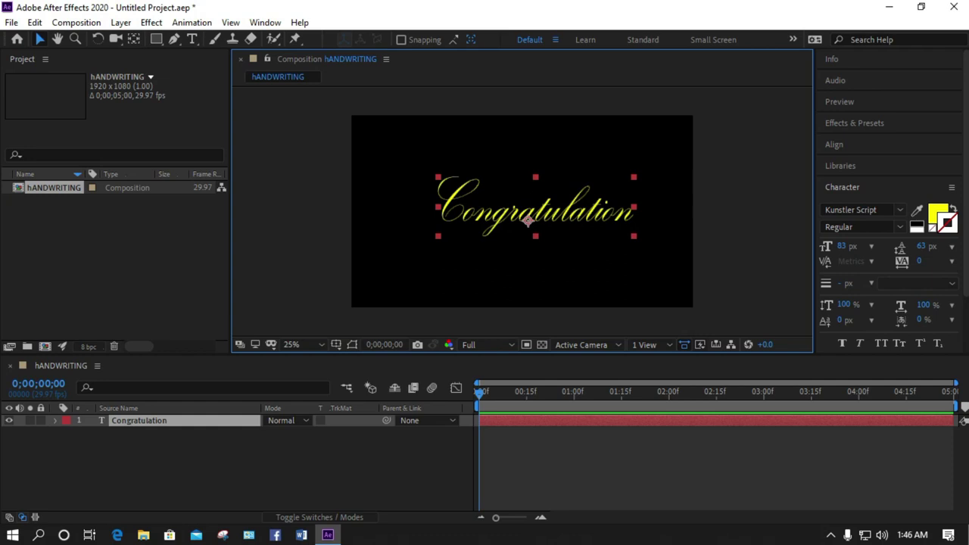
pyautogui.moveTo(633, 177); pyautogui.dragTo(649, 171)
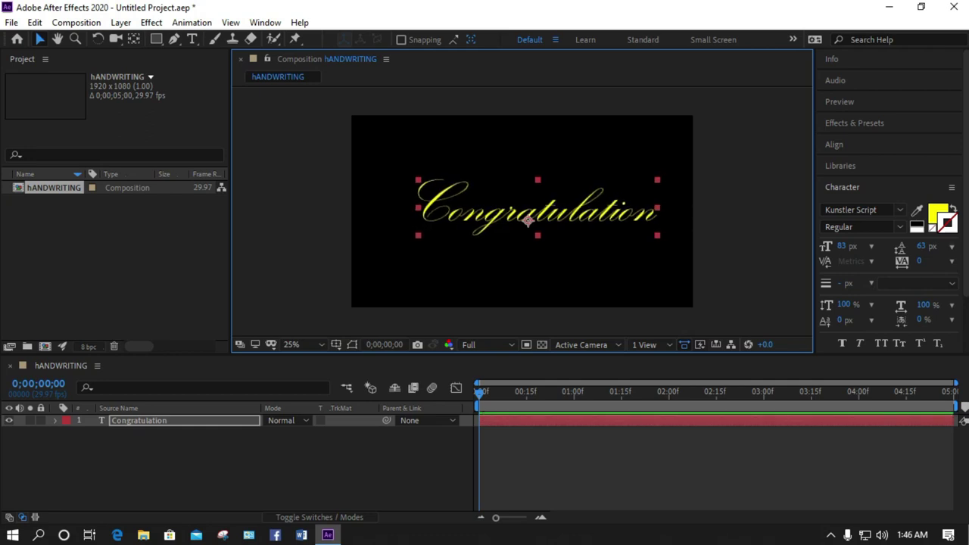
pyautogui.click(530, 269)
pyautogui.click(538, 212)
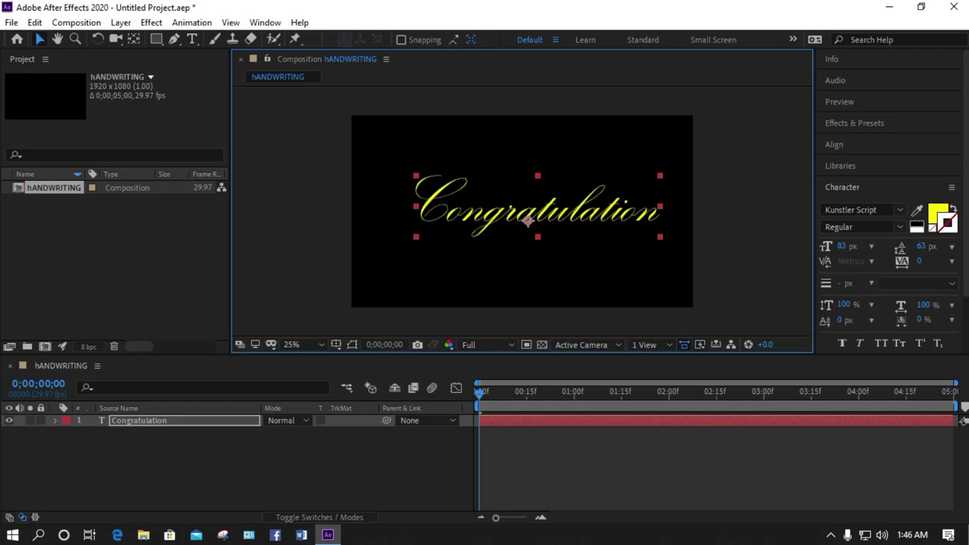
pyautogui.hotkey('ctrl', 'shift', 'a')
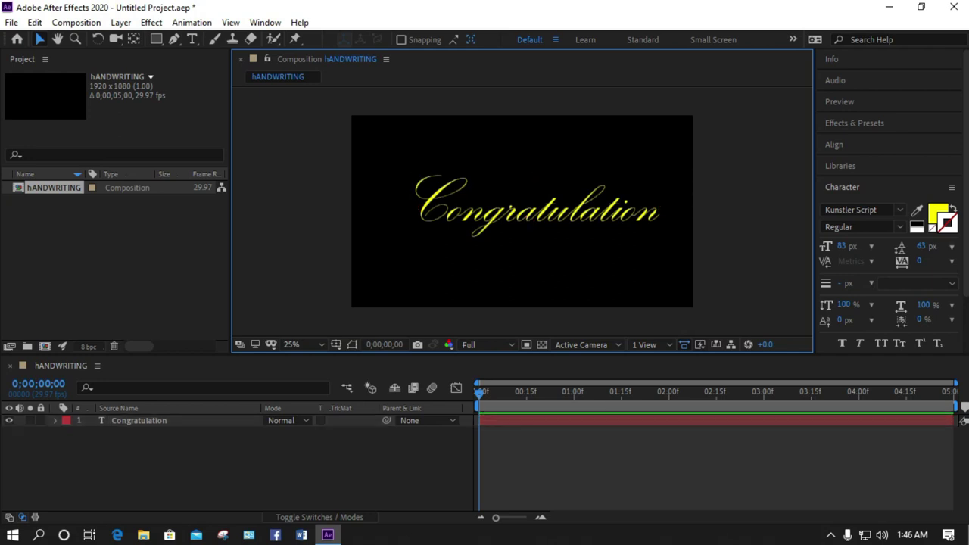
# Hide the project view to widen the composition, and activate the Pen tool with no layer selected.
pyautogui.hotkey('ctrl', '0')
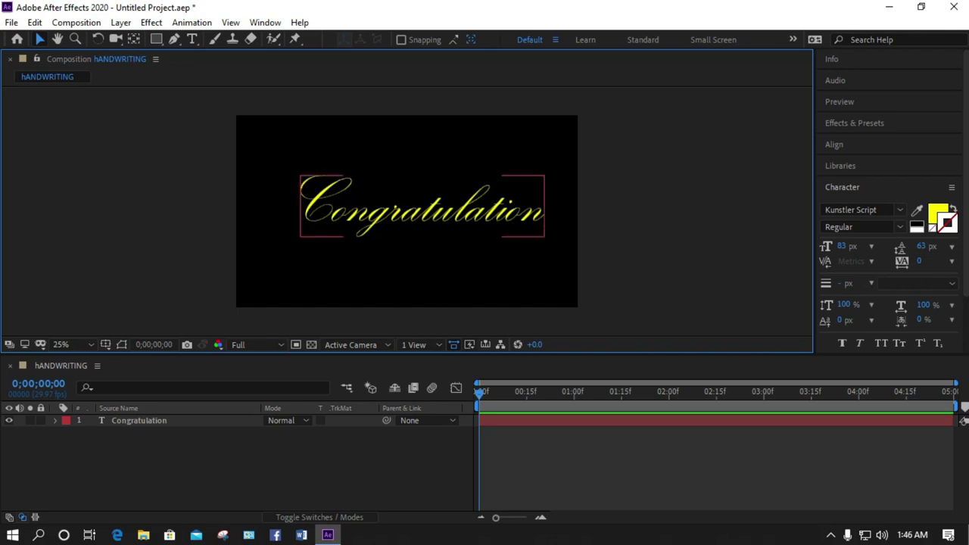
pyautogui.scroll(2, 406, 212)
pyautogui.moveTo(363, 205); pyautogui.dragTo(478, 247)
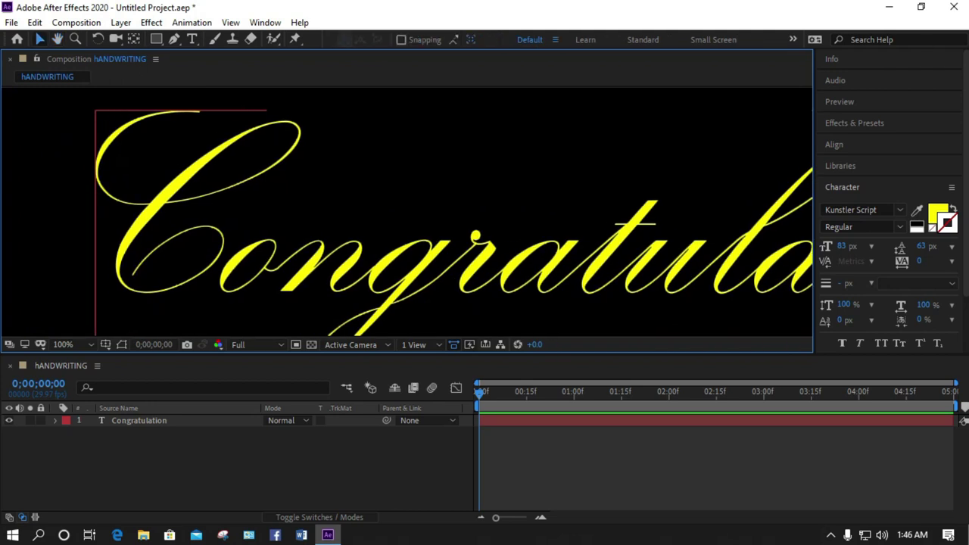
pyautogui.click(151, 467)
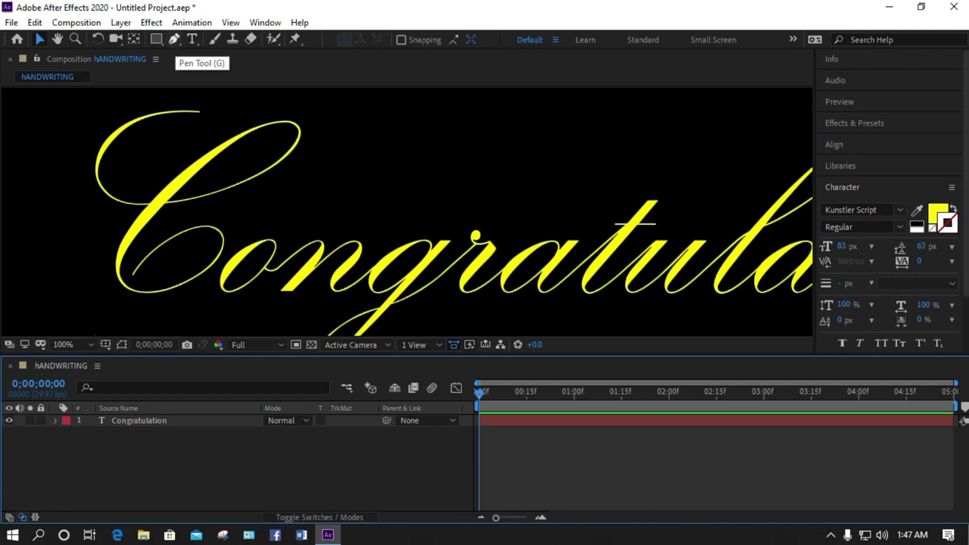
pyautogui.click(174, 40)
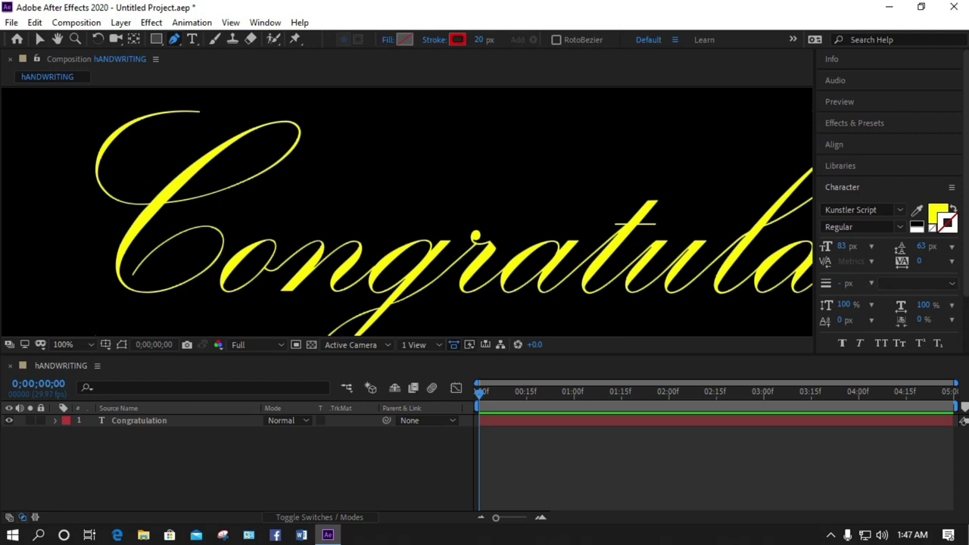
pyautogui.press('v')
pyautogui.click(139, 421)
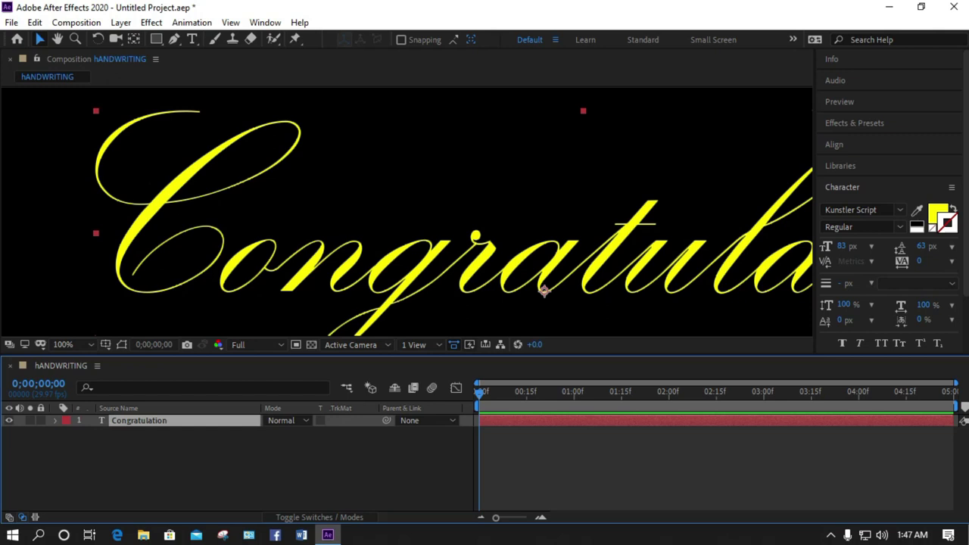
pyautogui.hotkey('ctrl', 'shift', 'a')
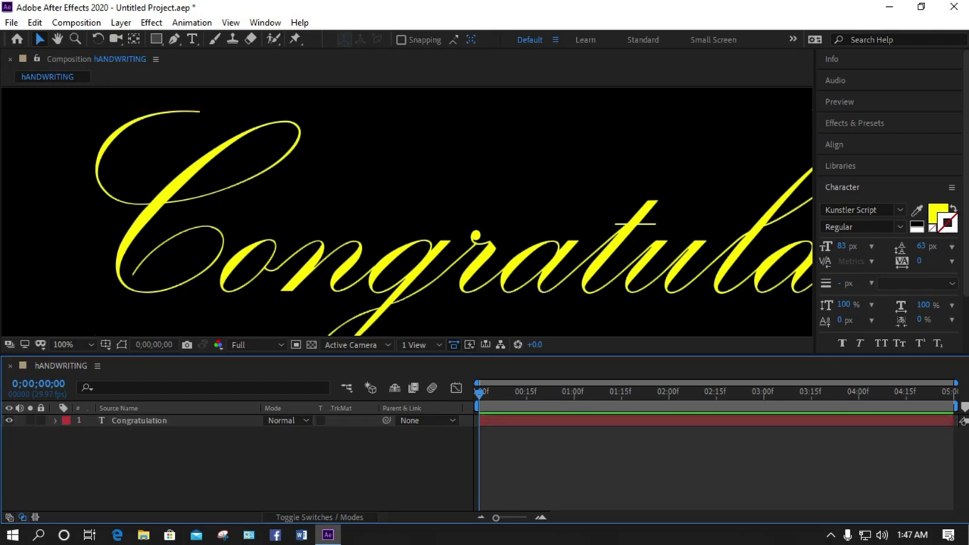
pyautogui.press('g')
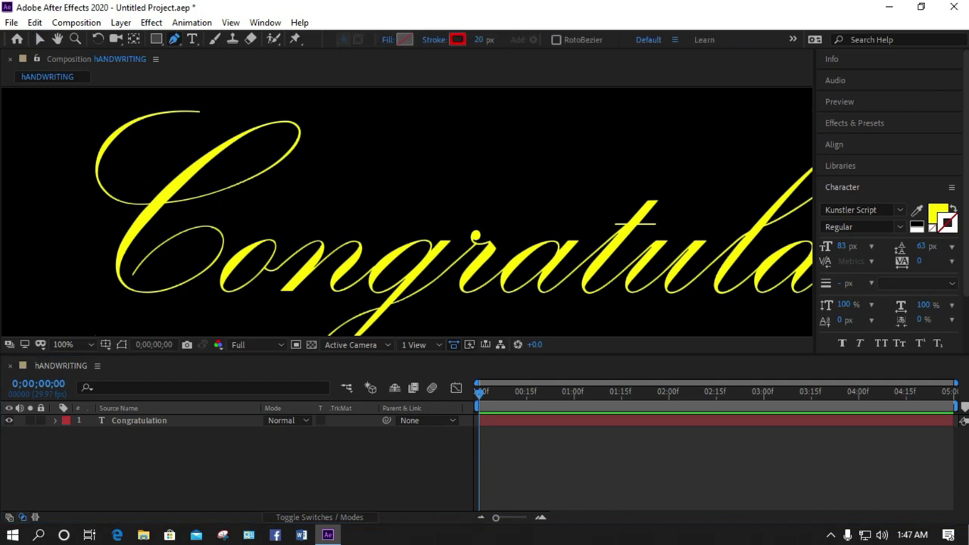
# Trace the letter C with the Pen tool from its upper tip through both loops and down the stem.
pyautogui.click(199, 112)
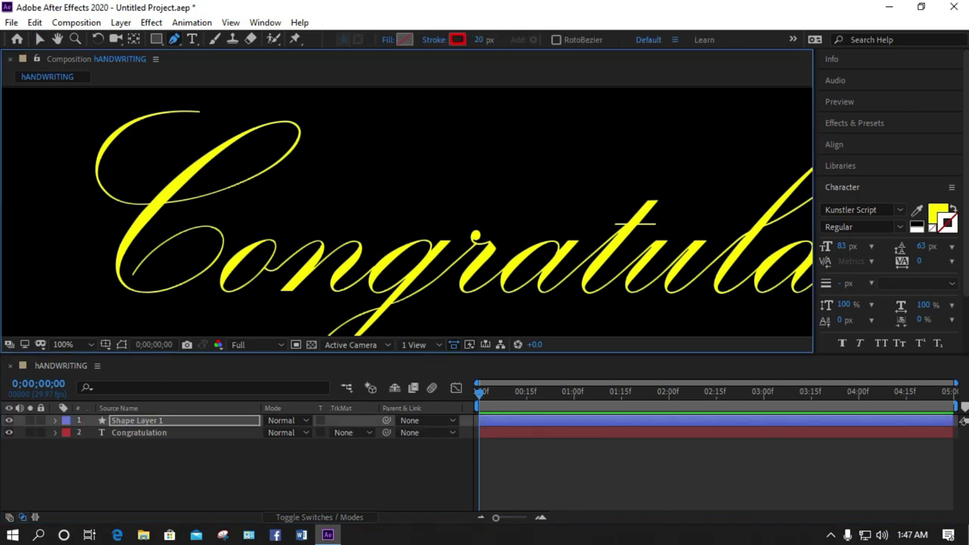
pyautogui.moveTo(121, 127); pyautogui.dragTo(106, 144)
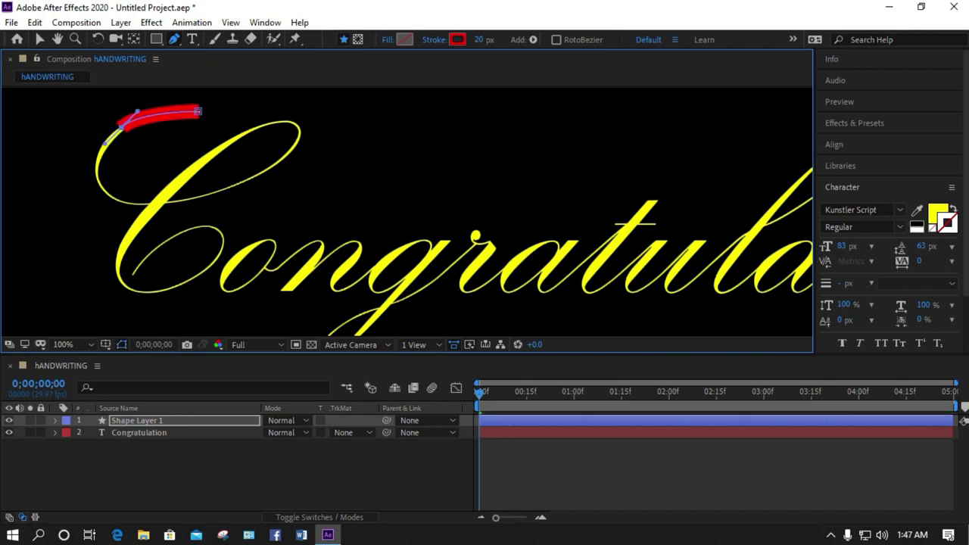
pyautogui.moveTo(106, 195); pyautogui.dragTo(130, 203)
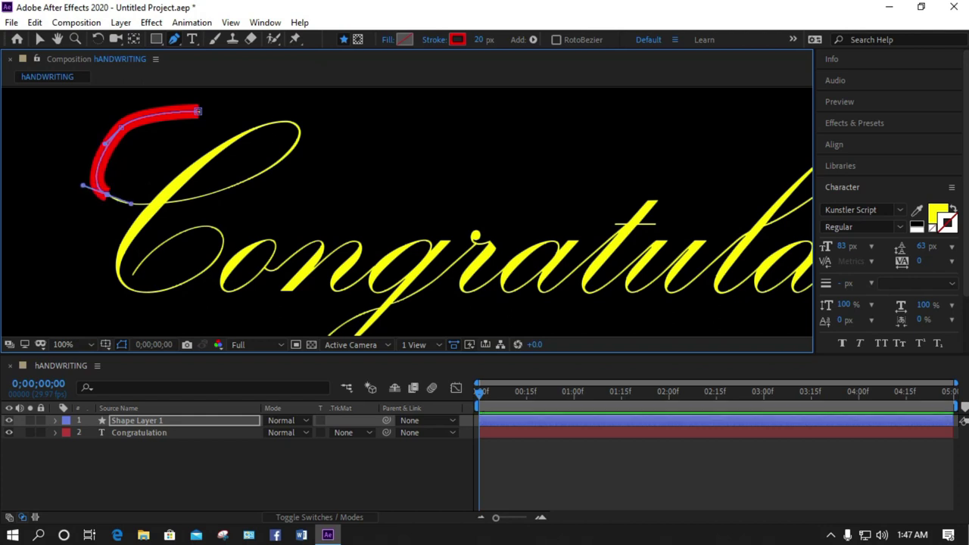
pyautogui.moveTo(239, 181); pyautogui.dragTo(272, 168)
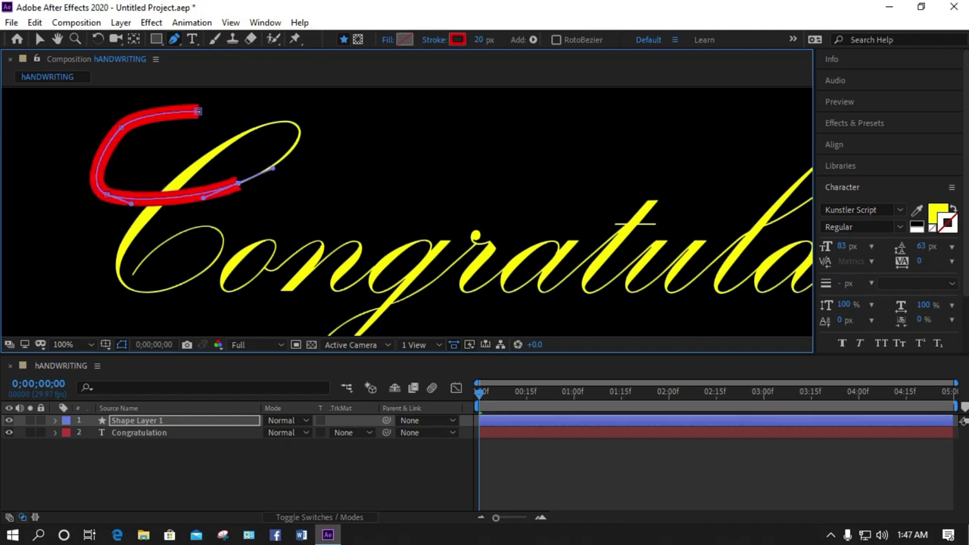
pyautogui.moveTo(300, 133)
pyautogui.mouseDown()
pyautogui.moveTo(301, 121)
pyautogui.moveTo(250, 132)
pyautogui.mouseUp()
pyautogui.moveTo(181, 176); pyautogui.dragTo(163, 193)
pyautogui.moveTo(114, 249); pyautogui.dragTo(115, 270)
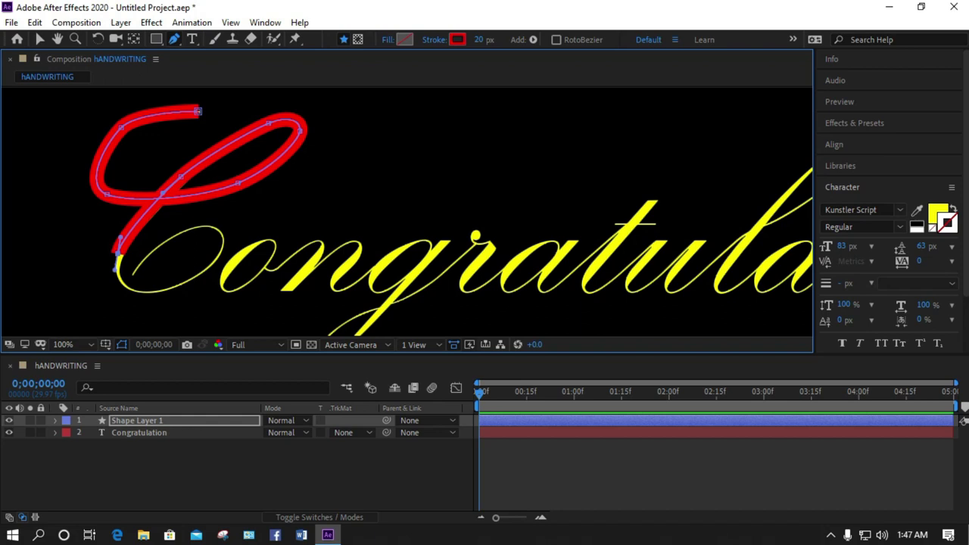
# Set the stroke width of the traced path on the letter C to 7 px.
pyautogui.moveTo(484, 40)
pyautogui.mouseDown()
pyautogui.moveTo(471, 40)
pyautogui.moveTo(488, 39)
pyautogui.mouseUp()
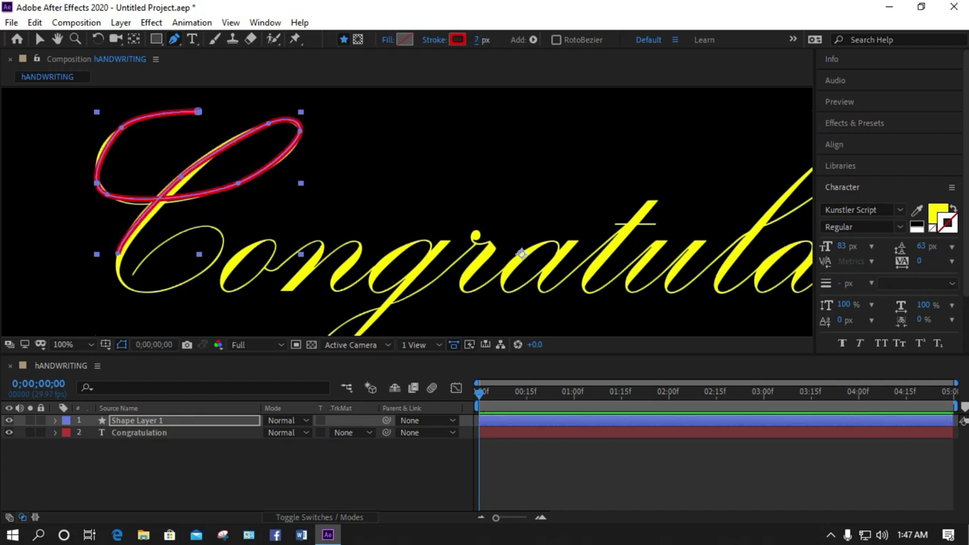
pyautogui.click(156, 293)
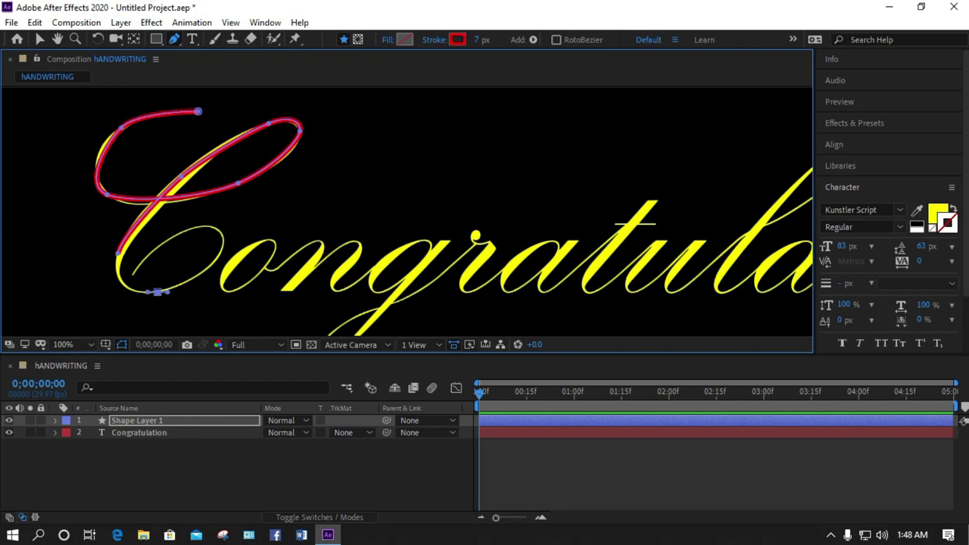
pyautogui.hotkey('ctrl', 'z')
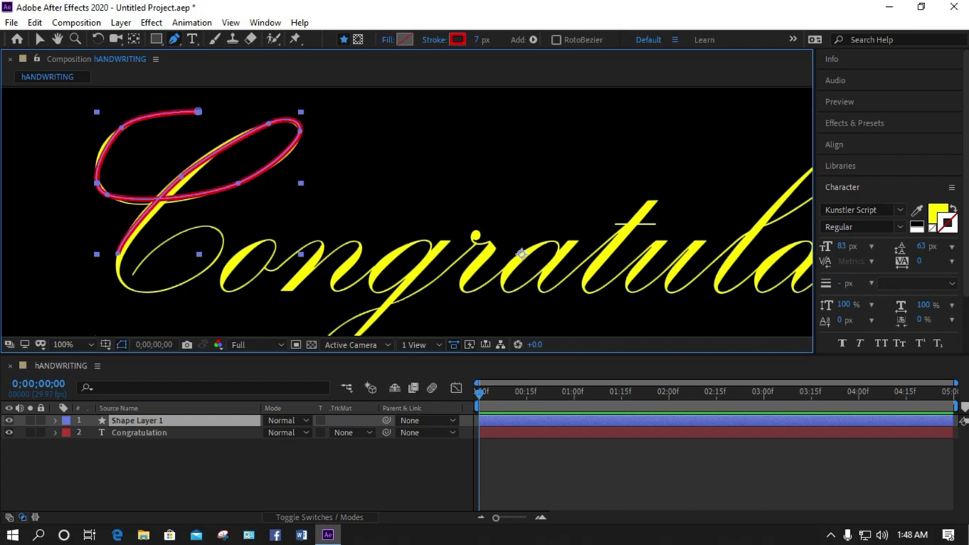
# Continue the path from the C's stem around its bottom curve and up to the inner hook.
pyautogui.click(117, 253)
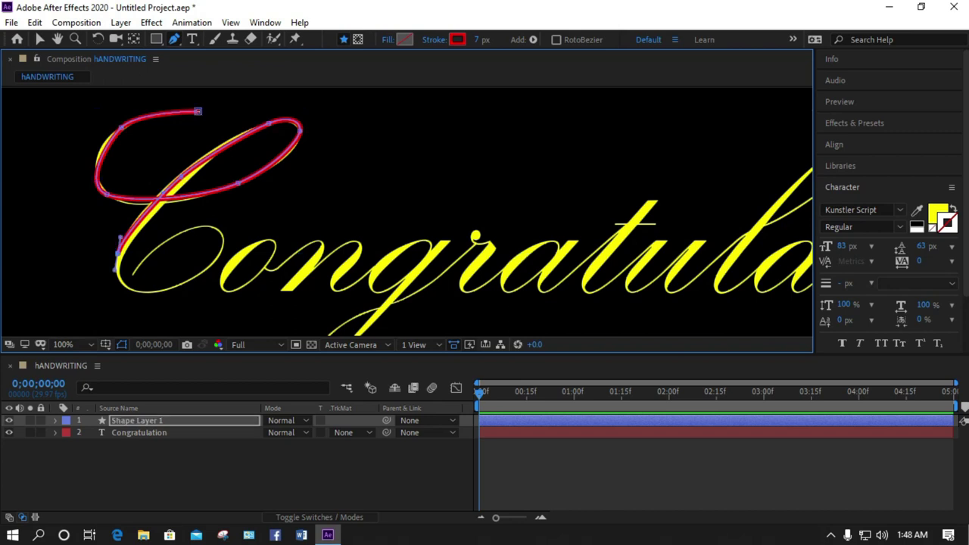
pyautogui.moveTo(149, 294); pyautogui.dragTo(178, 287)
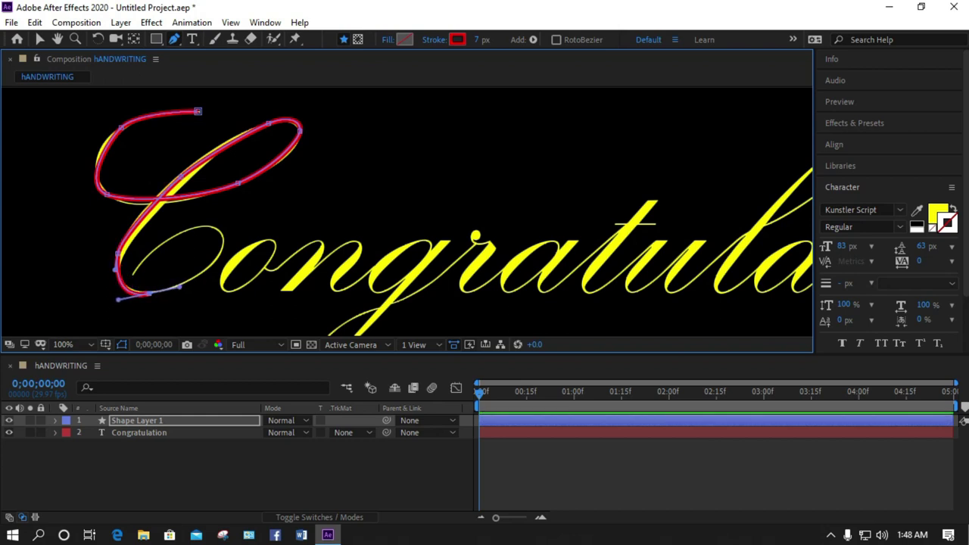
pyautogui.moveTo(224, 248); pyautogui.dragTo(196, 228)
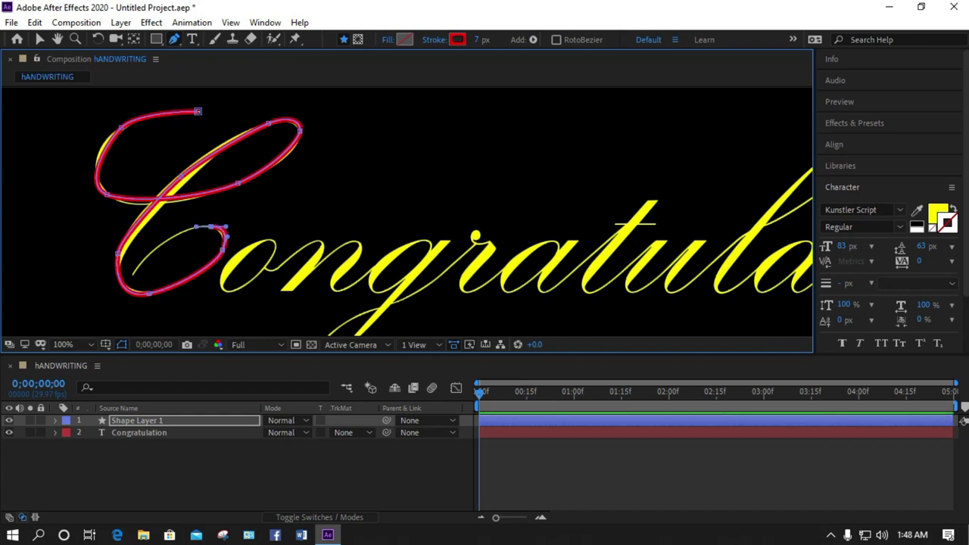
pyautogui.press('Left')
pyautogui.press('Up')
pyautogui.press('Left')
pyautogui.moveTo(222, 226); pyautogui.dragTo(251, 222)
pyautogui.press('v')
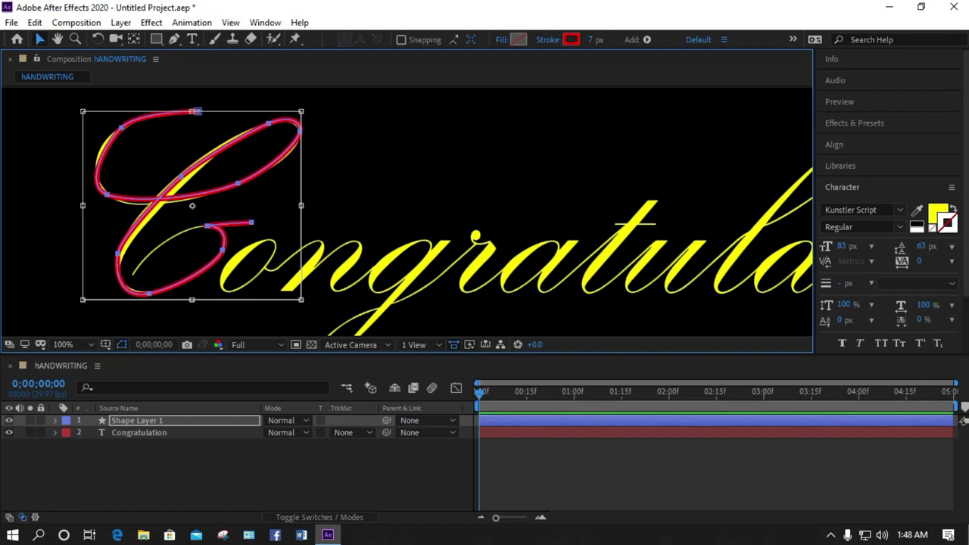
# Try to resume the Pen path from its end point beside the inner hook of the C, undoing the added points.
pyautogui.click(173, 40)
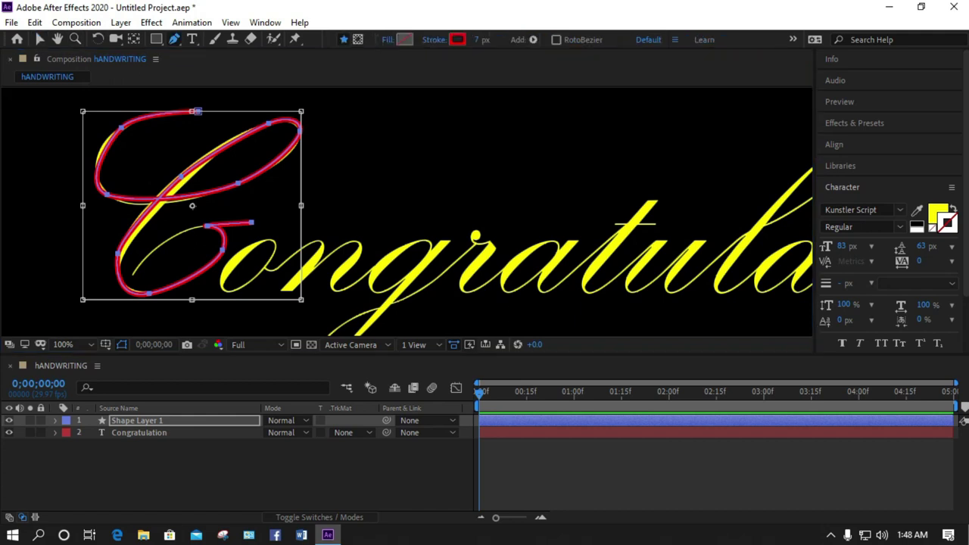
pyautogui.click(251, 222)
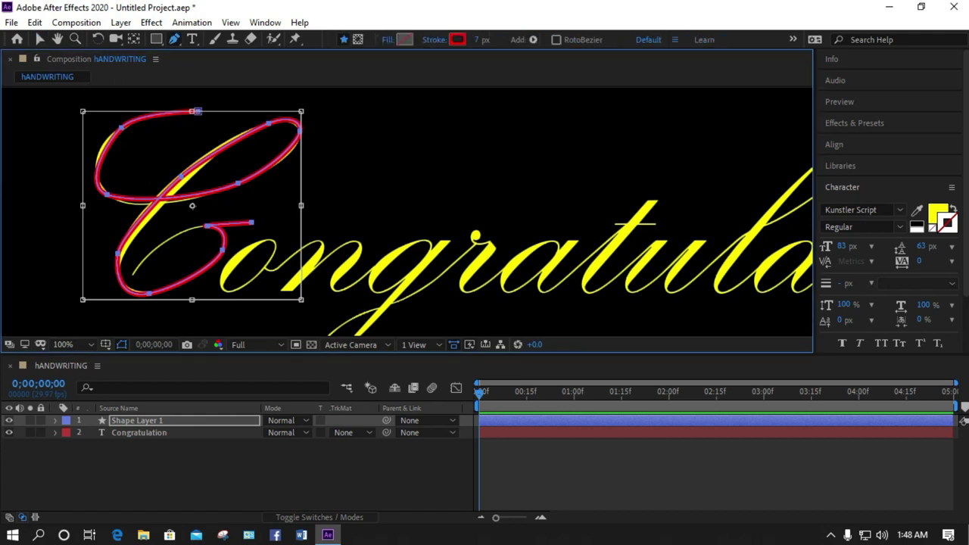
pyautogui.press('v')
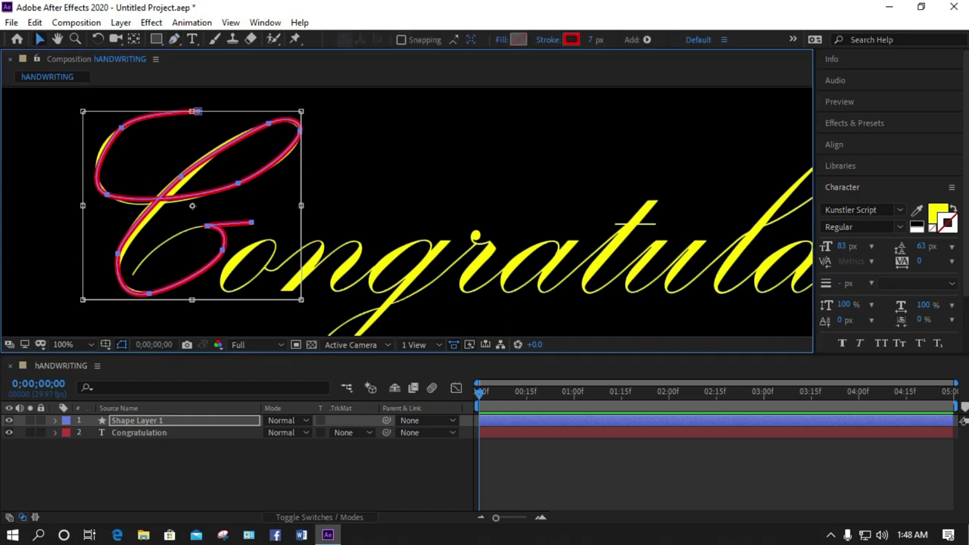
pyautogui.press('Escape')
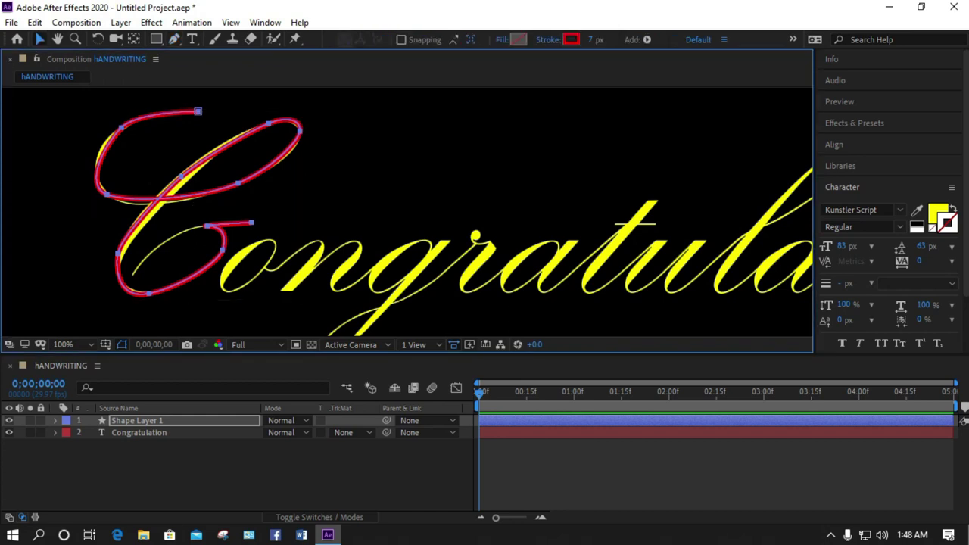
pyautogui.press('g')
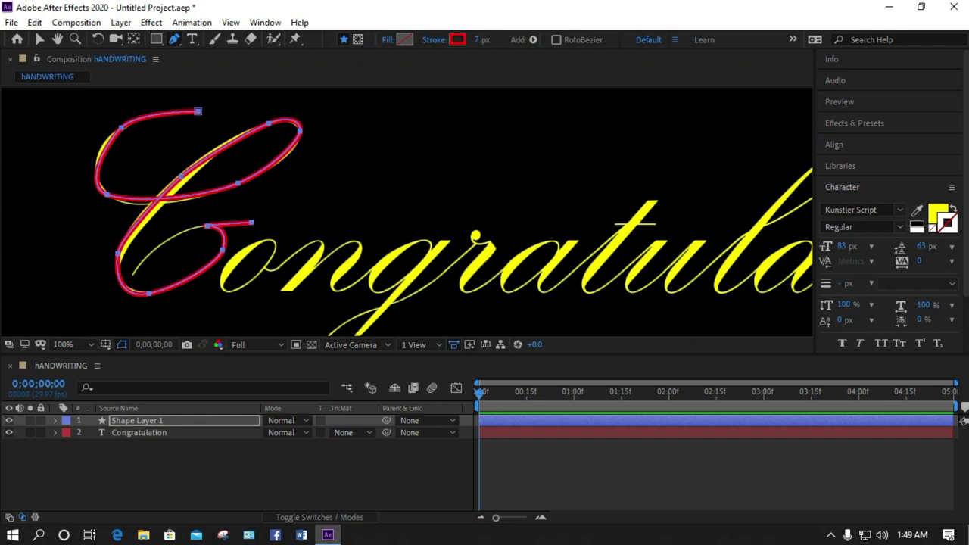
pyautogui.click(251, 223)
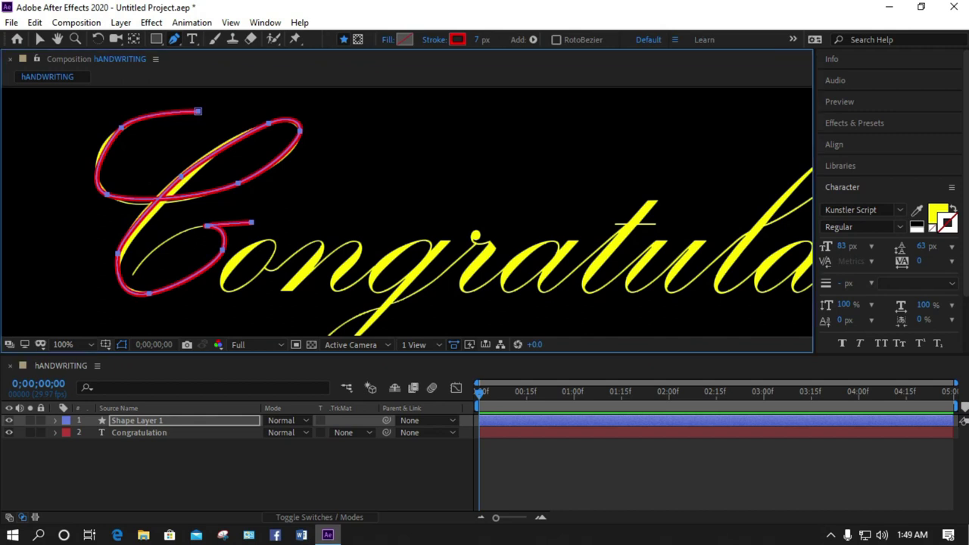
pyautogui.click(276, 223)
pyautogui.hotkey('ctrl', 'z')
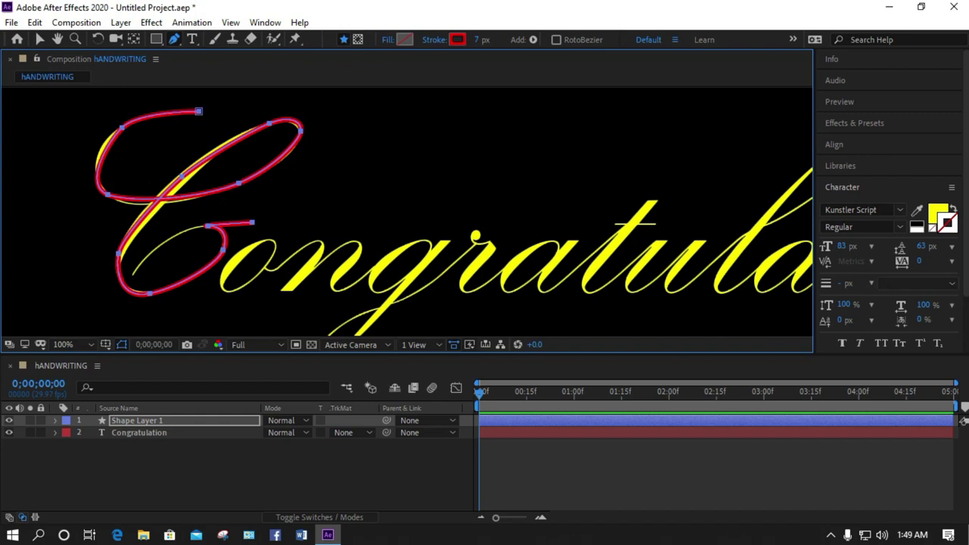
pyautogui.click(261, 222)
pyautogui.hotkey('ctrl', 'z')
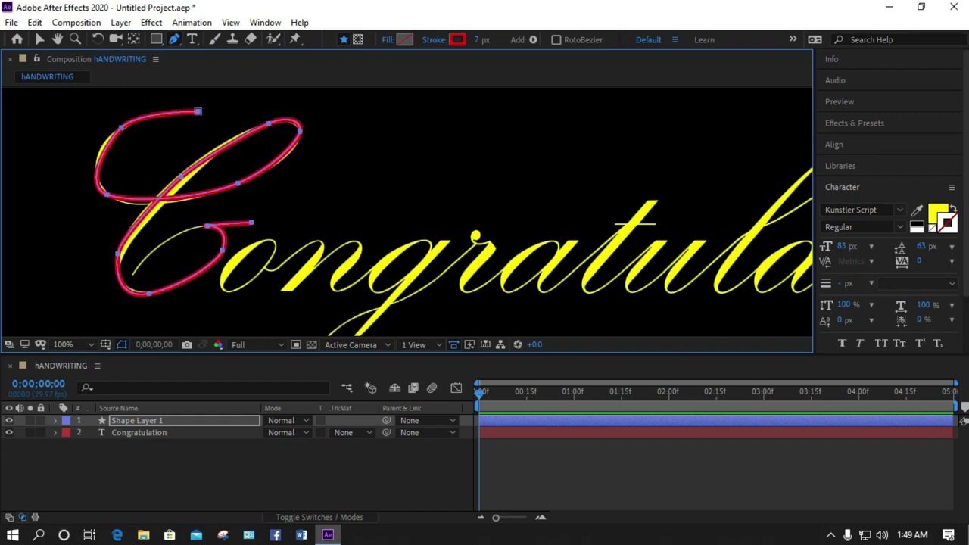
# Delete the traced path of the letter C and deselect the shape layer.
pyautogui.press('Delete')
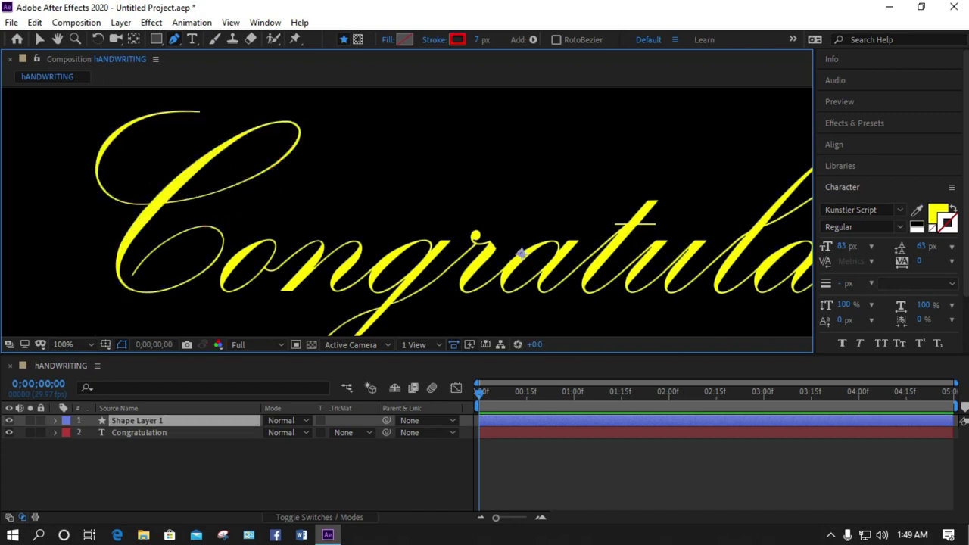
pyautogui.click(227, 476)
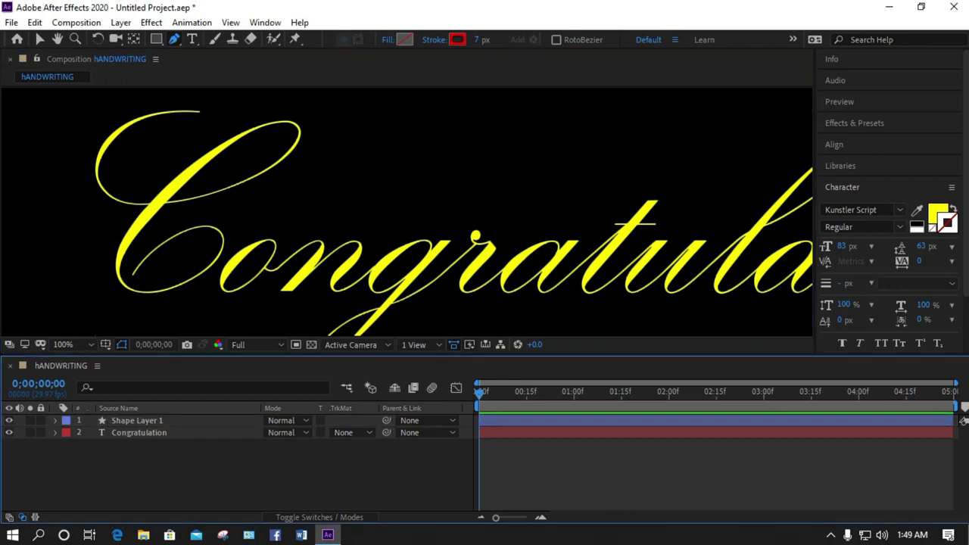
# Delete the leftover shape layer and activate the Pen tool.
pyautogui.click(962, 421)
pyautogui.press('Delete')
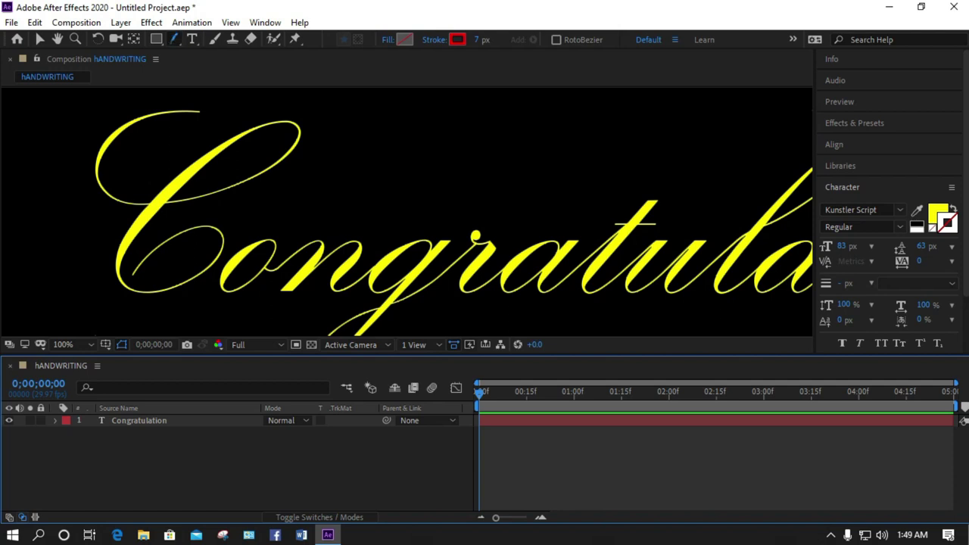
pyautogui.click(174, 39)
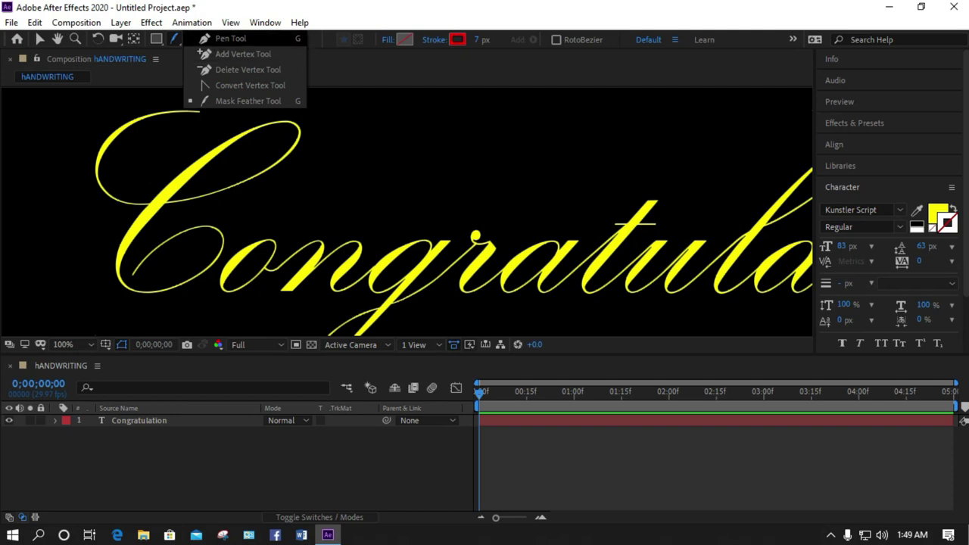
pyautogui.click(227, 38)
# Trace the letter C with a new Pen path from its upper tip around the outer curve and across the stem.
pyautogui.click(201, 111)
pyautogui.moveTo(127, 122); pyautogui.dragTo(113, 134)
pyautogui.moveTo(99, 183); pyautogui.dragTo(119, 200)
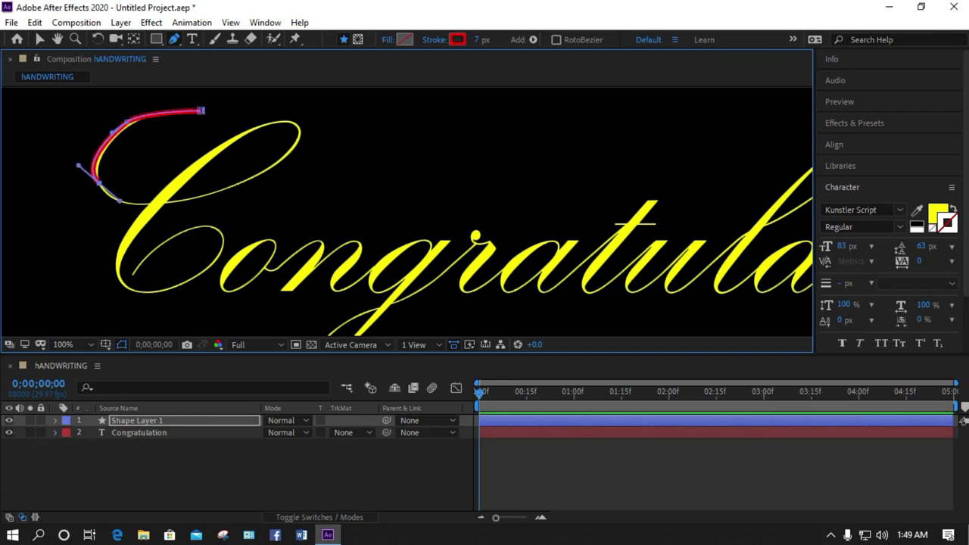
pyautogui.moveTo(216, 193); pyautogui.dragTo(252, 180)
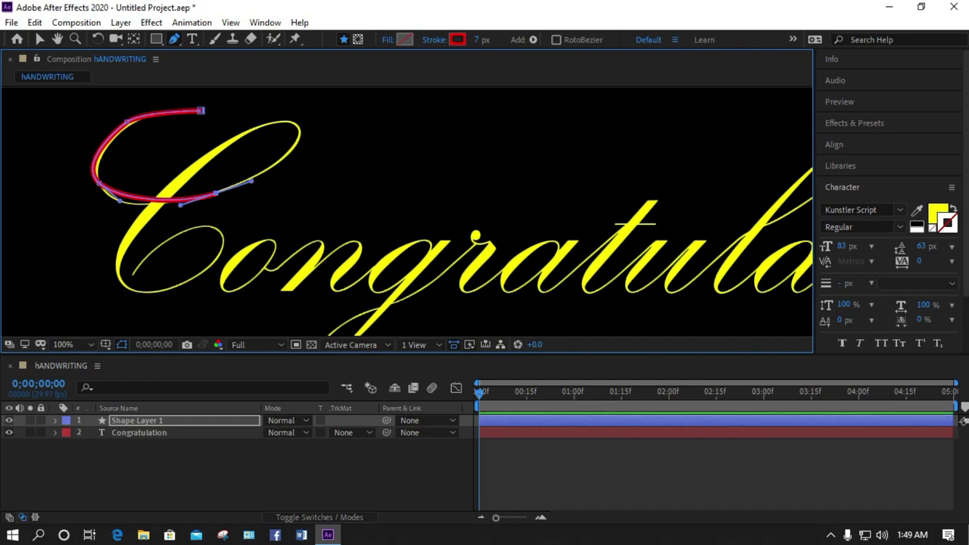
# Continue the path around the C's upper loop, down its stem, along the bottom curve and into the letter o.
pyautogui.moveTo(294, 148); pyautogui.dragTo(280, 119)
pyautogui.moveTo(214, 151); pyautogui.dragTo(191, 168)
pyautogui.moveTo(159, 201); pyautogui.dragTo(123, 241)
pyautogui.moveTo(120, 277); pyautogui.dragTo(229, 235)
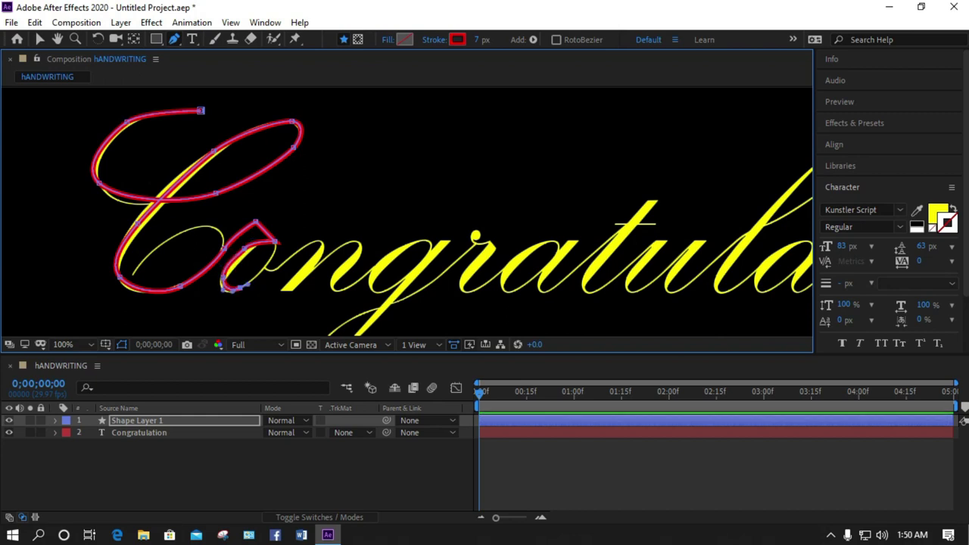
# Close the o by tracing up its far side and back inside, then extend the path to the stroke joining the n.
pyautogui.moveTo(268, 263); pyautogui.dragTo(271, 261)
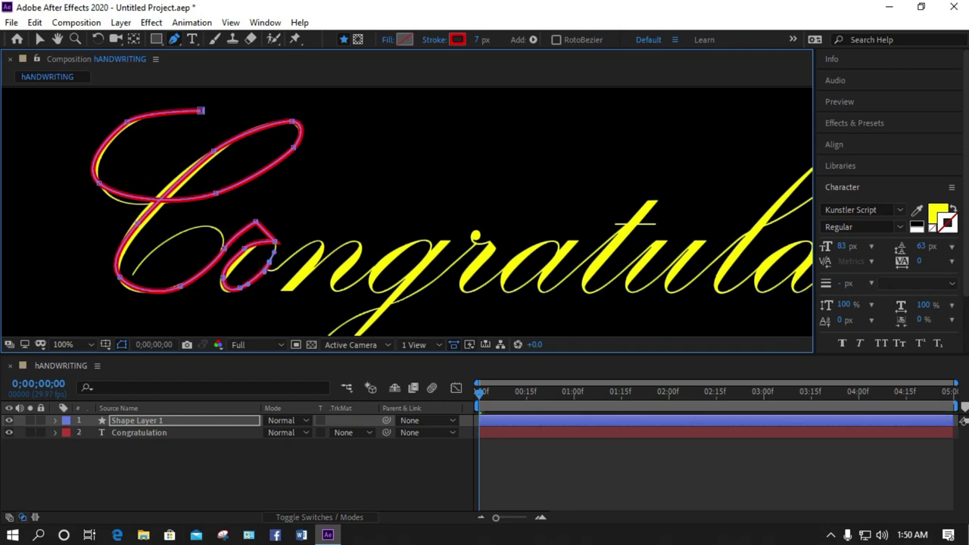
pyautogui.scroll(4, 136, 280)
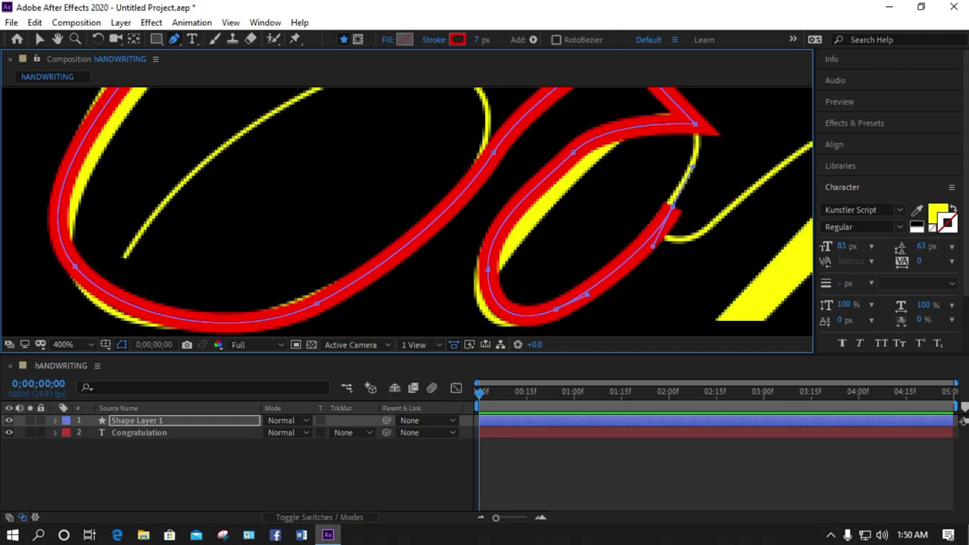
pyautogui.press('space')
pyautogui.moveTo(673, 212); pyautogui.dragTo(391, 242)
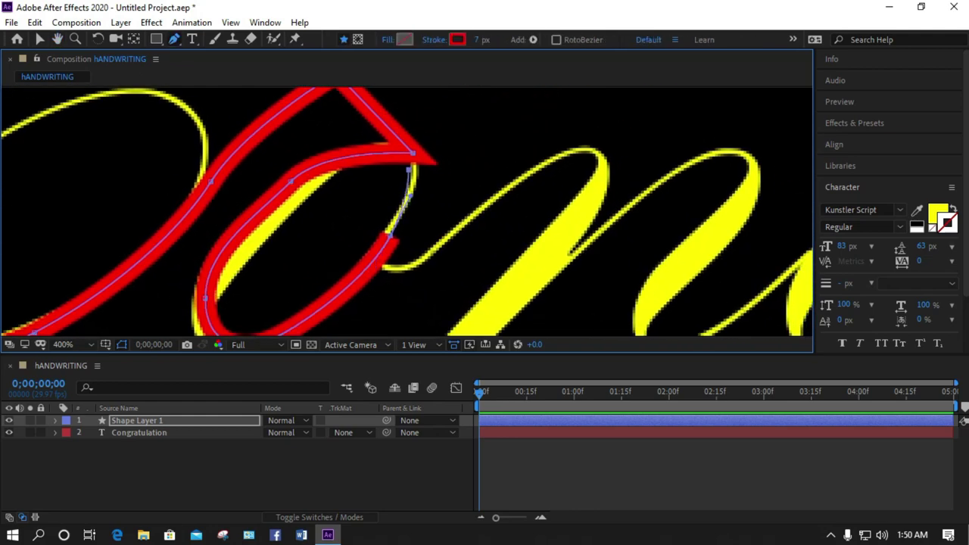
pyautogui.moveTo(409, 172); pyautogui.dragTo(408, 168)
pyautogui.moveTo(344, 168); pyautogui.dragTo(325, 184)
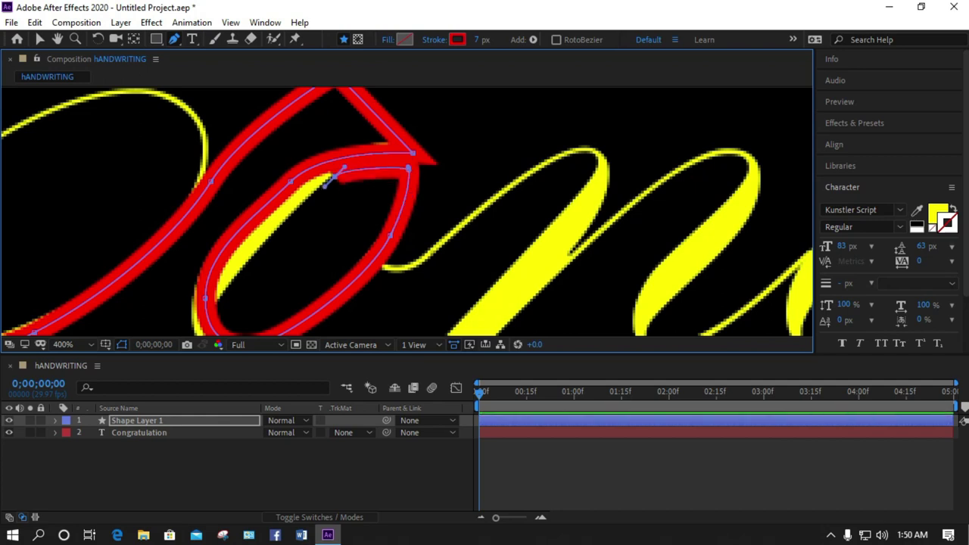
pyautogui.moveTo(284, 218); pyautogui.dragTo(436, 247)
# Trace the n's first arch, down its first stem, around the flat foot and back up toward the second arch.
pyautogui.moveTo(527, 171); pyautogui.dragTo(600, 154)
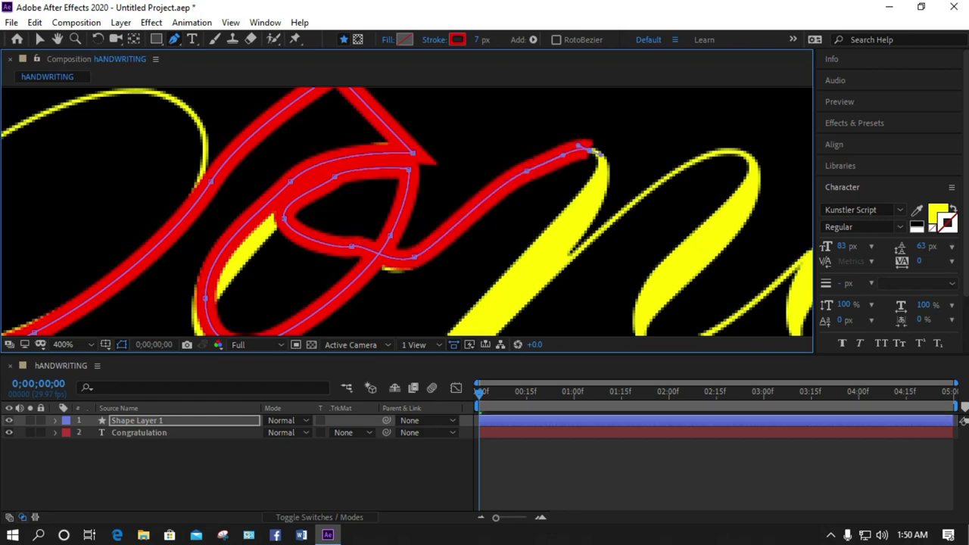
pyautogui.click(603, 175)
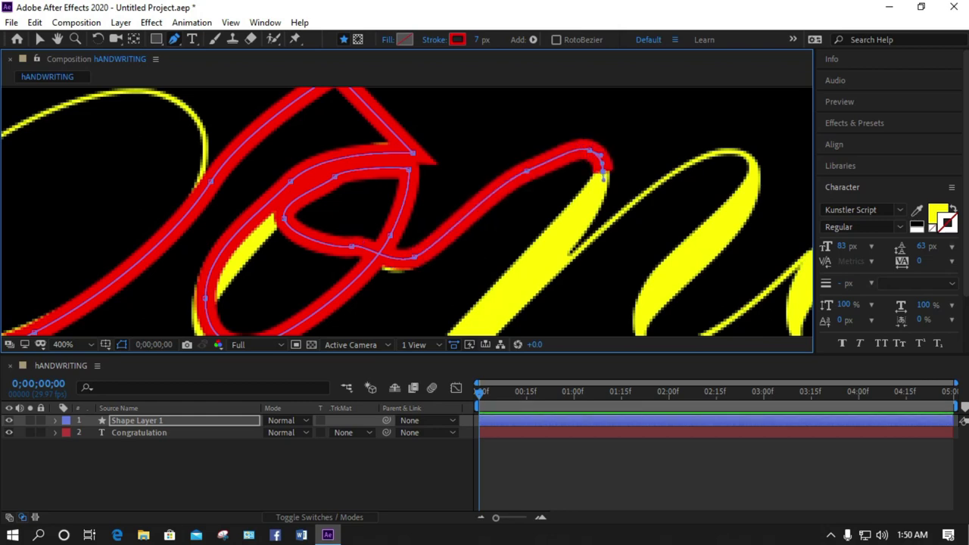
pyautogui.moveTo(604, 180); pyautogui.dragTo(553, 85)
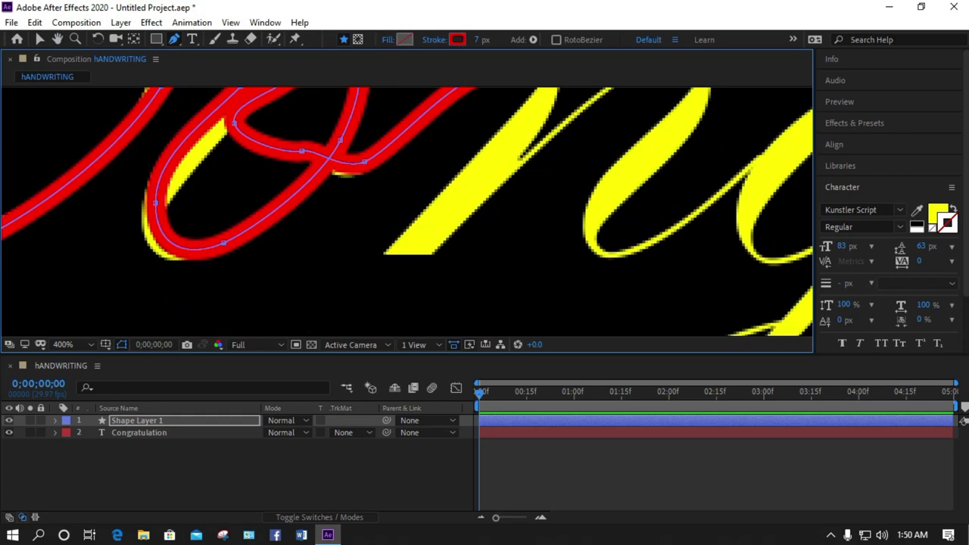
pyautogui.click(386, 251)
pyautogui.click(430, 252)
pyautogui.moveTo(530, 166); pyautogui.dragTo(394, 271)
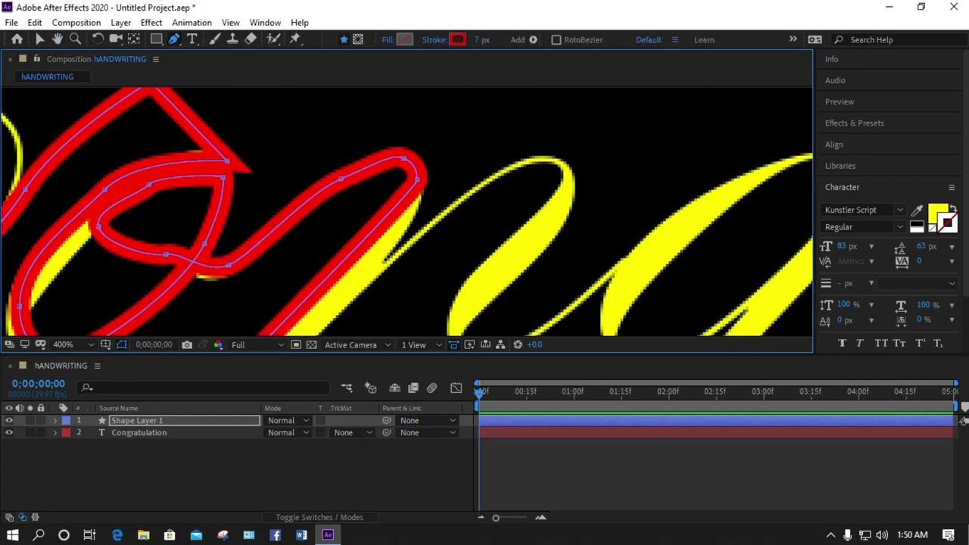
# Trace the n's second arch, second stem and bottom curve up to the start of the g.
pyautogui.moveTo(455, 203); pyautogui.dragTo(482, 184)
pyautogui.moveTo(538, 155); pyautogui.dragTo(572, 188)
pyautogui.click(570, 174)
pyautogui.moveTo(556, 227); pyautogui.dragTo(452, 149)
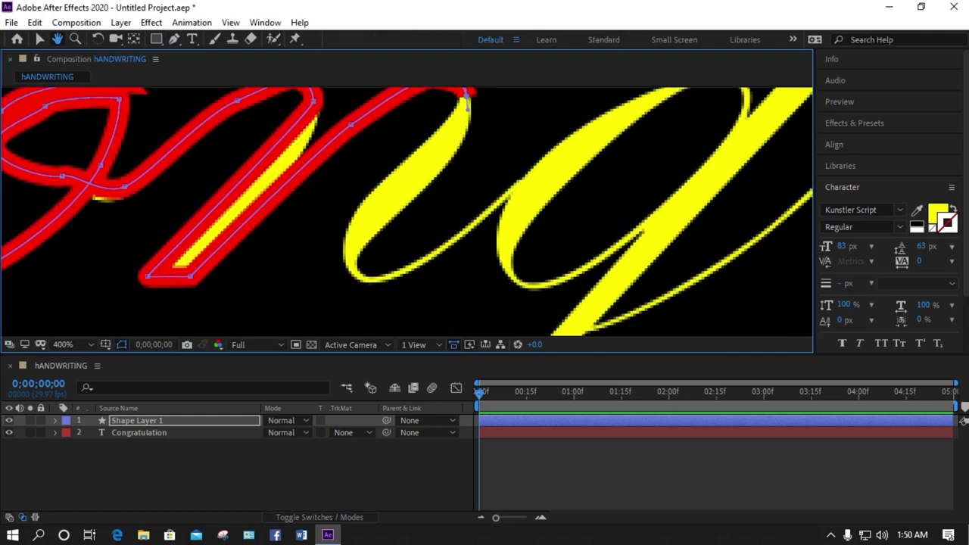
pyautogui.moveTo(403, 188); pyautogui.dragTo(378, 203)
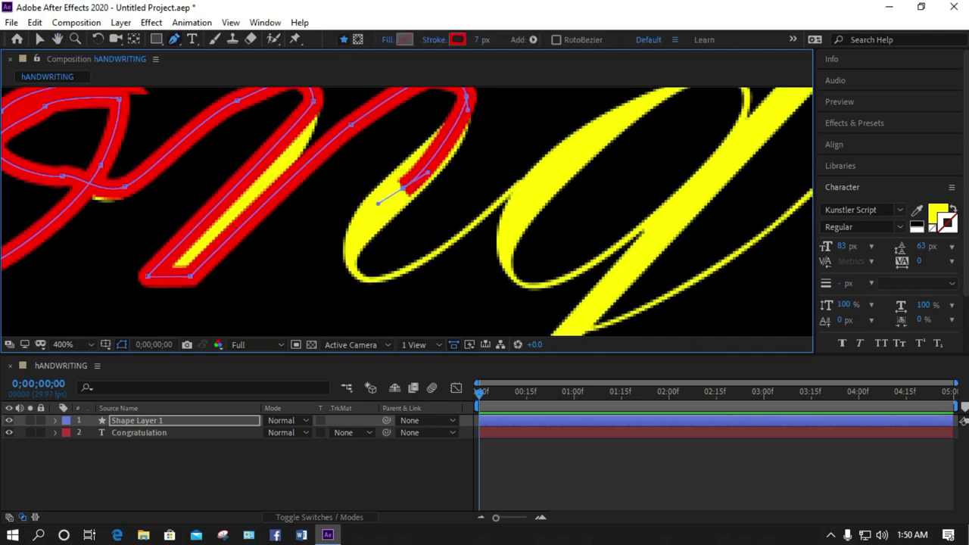
pyautogui.moveTo(344, 248); pyautogui.dragTo(393, 275)
pyautogui.moveTo(510, 193); pyautogui.dragTo(369, 243)
pyautogui.press('space')
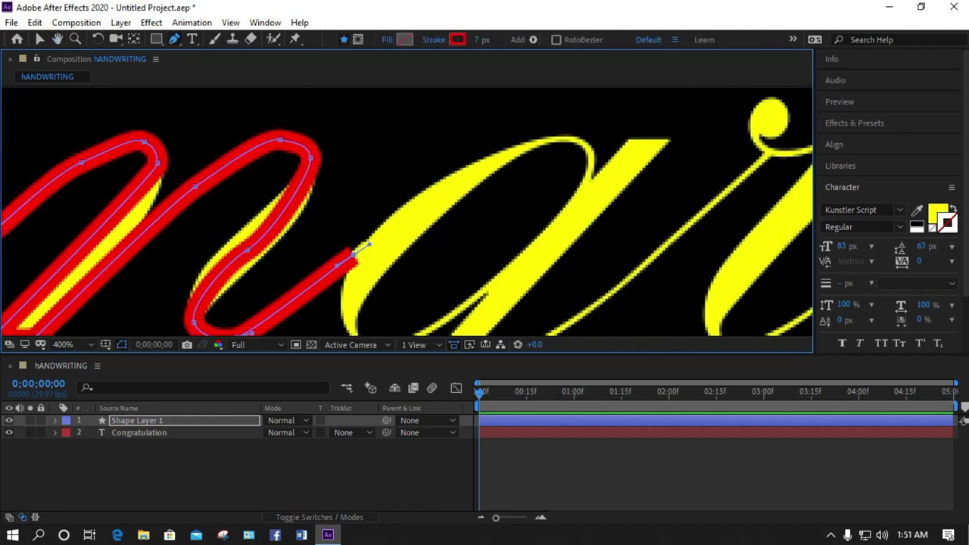
# Trace over the top of the g's bowl to its hook and turn the path back along the inside.
pyautogui.moveTo(448, 174); pyautogui.dragTo(471, 168)
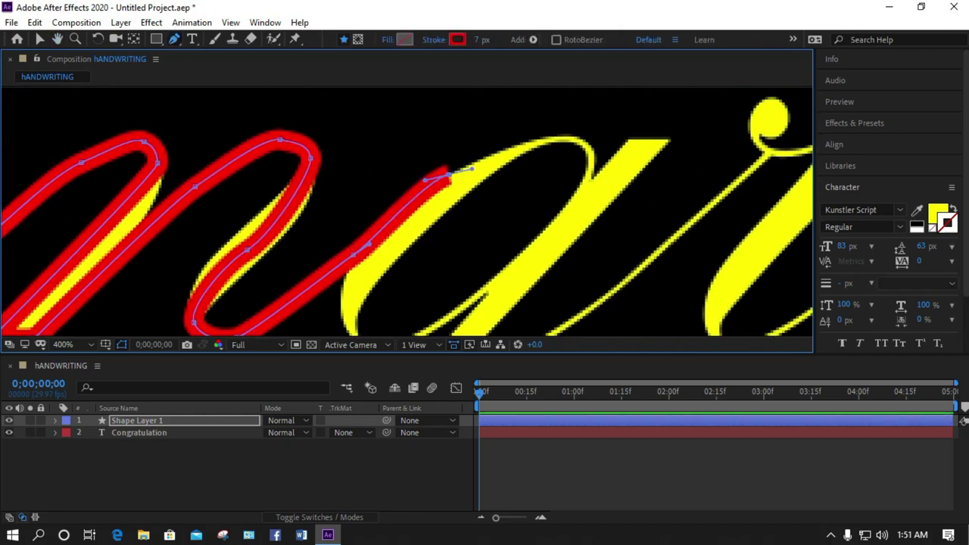
pyautogui.moveTo(552, 136); pyautogui.dragTo(563, 137)
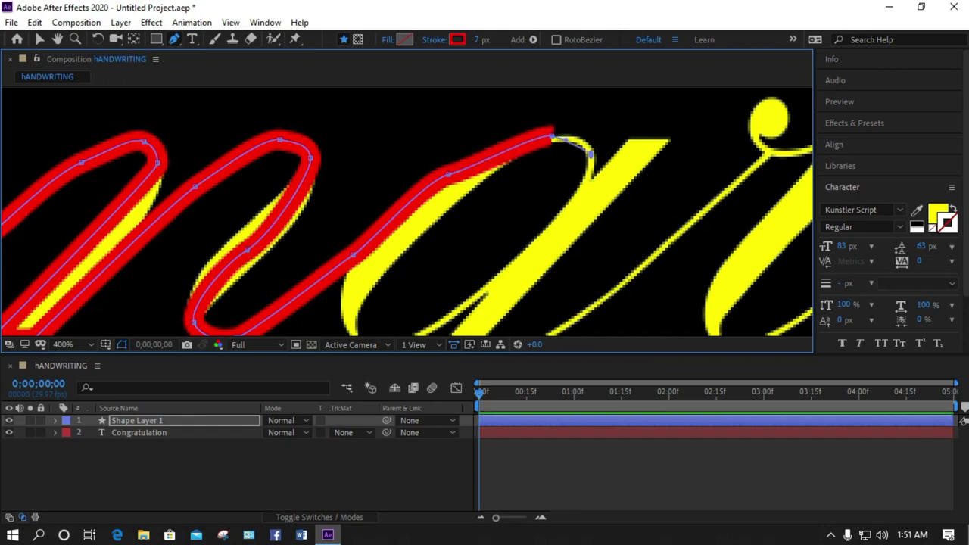
pyautogui.click(591, 155)
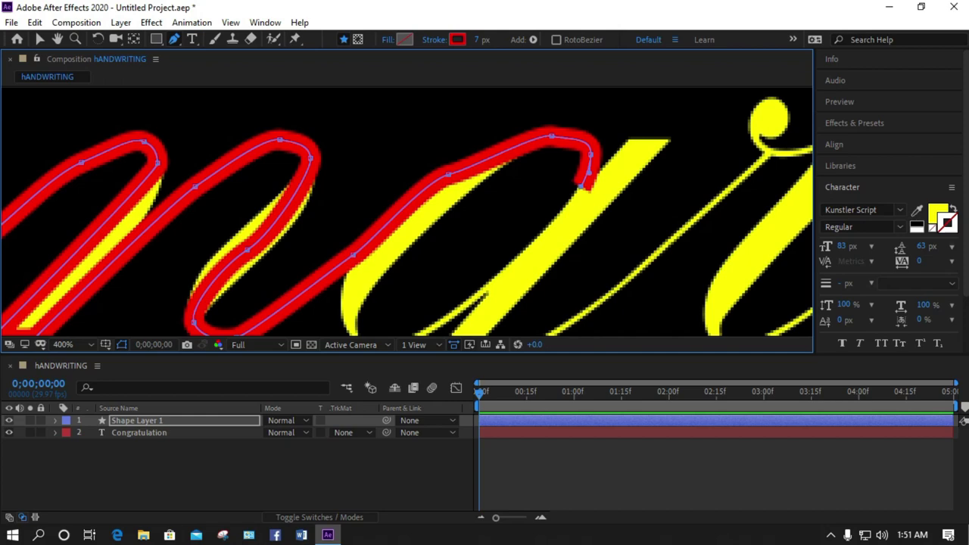
pyautogui.moveTo(581, 186)
pyautogui.mouseDown()
pyautogui.moveTo(544, 119)
pyautogui.moveTo(539, 168)
pyautogui.mouseUp()
pyautogui.moveTo(521, 135); pyautogui.dragTo(504, 132)
# Trace the inner side and bottom curve of the g's bowl, continuing up to the top of its stem.
pyautogui.moveTo(434, 156); pyautogui.dragTo(415, 168)
pyautogui.moveTo(332, 240); pyautogui.dragTo(284, 178)
pyautogui.moveTo(282, 240); pyautogui.dragTo(305, 244)
pyautogui.moveTo(428, 173)
pyautogui.mouseDown()
pyautogui.moveTo(460, 148)
pyautogui.moveTo(375, 243)
pyautogui.mouseUp()
pyautogui.moveTo(478, 133); pyautogui.dragTo(496, 133)
# Trace the g's long descending stem and around its lower loop.
pyautogui.moveTo(341, 292); pyautogui.dragTo(468, 121)
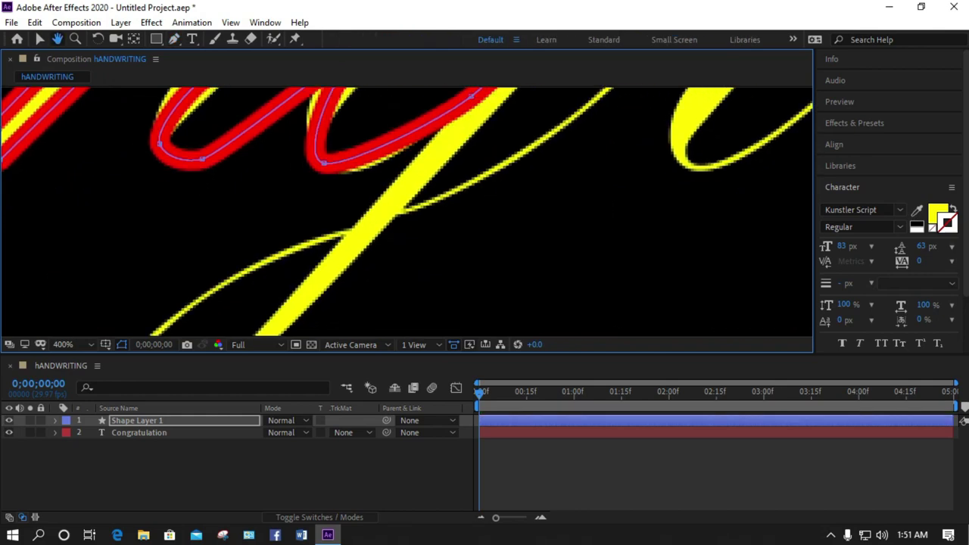
pyautogui.moveTo(337, 258)
pyautogui.mouseDown()
pyautogui.moveTo(304, 286)
pyautogui.moveTo(504, 134)
pyautogui.mouseUp()
pyautogui.moveTo(394, 245)
pyautogui.mouseDown()
pyautogui.moveTo(355, 258)
pyautogui.moveTo(311, 250)
pyautogui.moveTo(306, 239)
pyautogui.mouseUp()
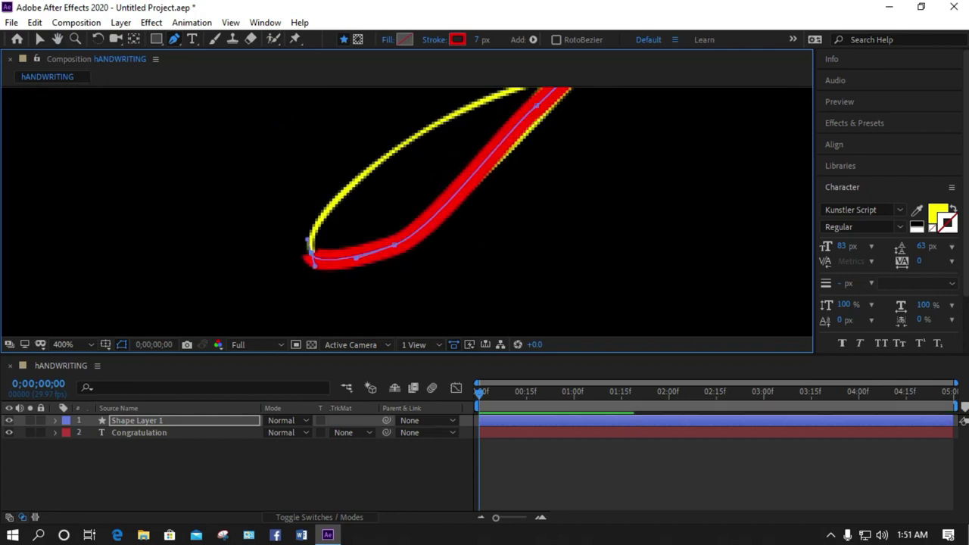
pyautogui.moveTo(361, 172)
pyautogui.mouseDown()
pyautogui.moveTo(381, 156)
pyautogui.moveTo(250, 268)
pyautogui.mouseUp()
pyautogui.press('space')
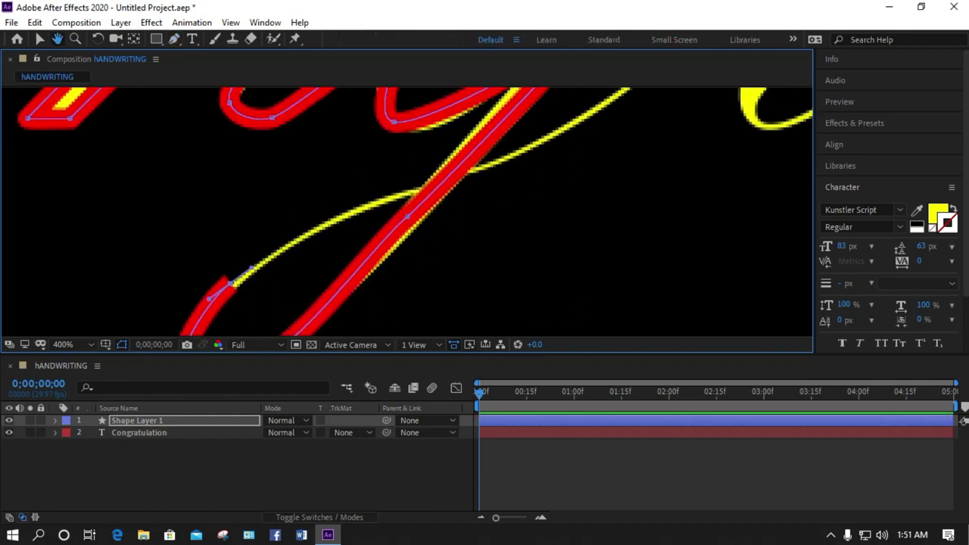
# Continue the path from the g's lower loop across the stem and along the connecting stroke to the r's dot.
pyautogui.click(406, 193)
pyautogui.moveTo(528, 149); pyautogui.dragTo(355, 302)
pyautogui.press('space')
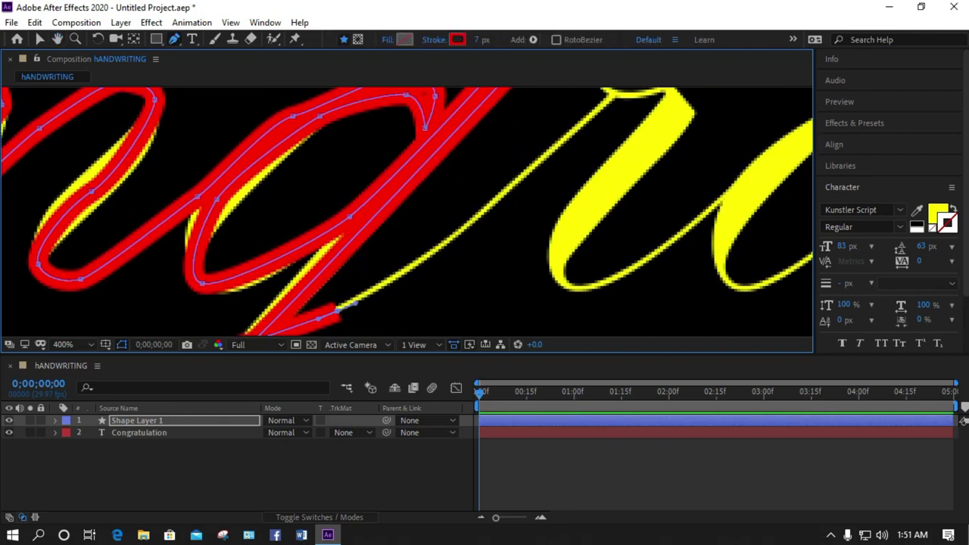
pyautogui.moveTo(474, 218); pyautogui.dragTo(506, 193)
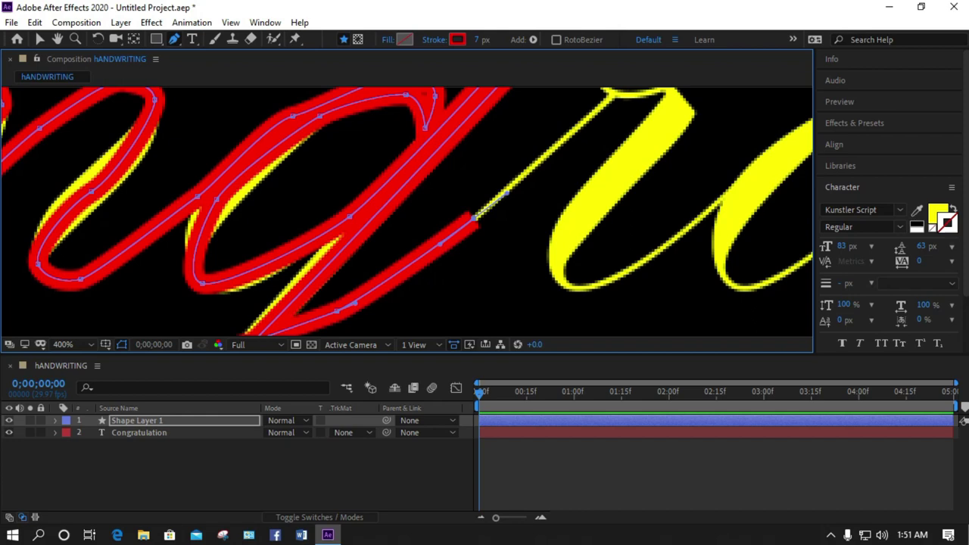
pyautogui.click(609, 92)
pyautogui.press('space')
pyautogui.moveTo(609, 92)
pyautogui.mouseDown()
pyautogui.moveTo(482, 231)
pyautogui.moveTo(492, 206)
pyautogui.mouseUp()
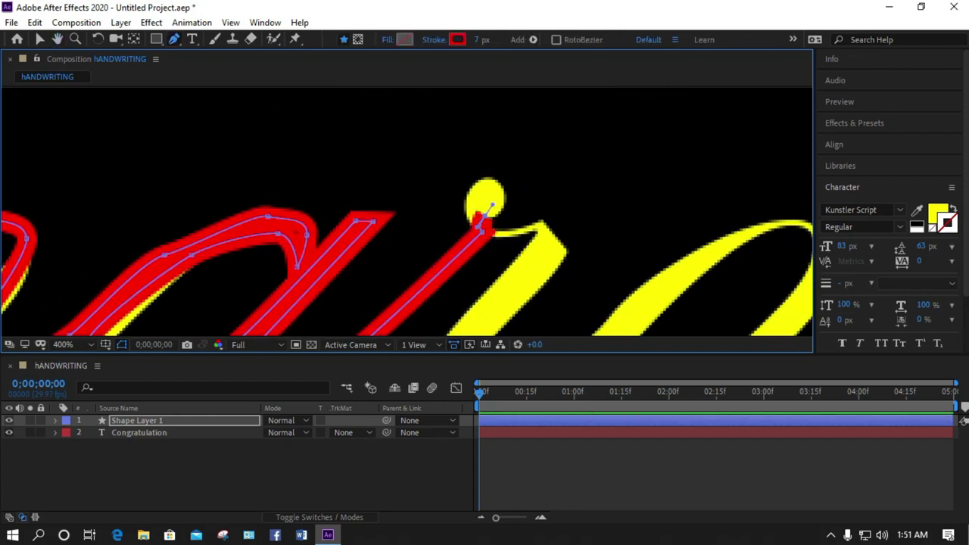
# Trace the r's dot and shoulder, then its stem down around the bottom curve.
pyautogui.click(496, 192)
pyautogui.moveTo(509, 232); pyautogui.dragTo(577, 213)
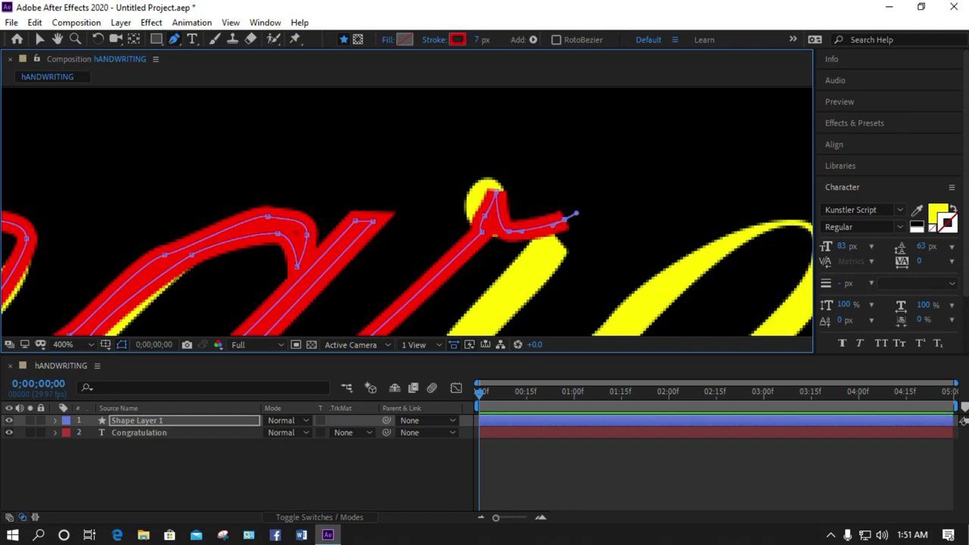
pyautogui.click(517, 288)
pyautogui.press('space')
pyautogui.moveTo(517, 287); pyautogui.dragTo(553, 134)
pyautogui.moveTo(471, 230); pyautogui.dragTo(499, 272)
# Trace the r's exit stroke and over the top of the first a's bowl to its hook.
pyautogui.moveTo(588, 216)
pyautogui.mouseDown()
pyautogui.moveTo(609, 202)
pyautogui.moveTo(378, 292)
pyautogui.moveTo(368, 277)
pyautogui.mouseUp()
pyautogui.press('space')
pyautogui.moveTo(412, 240); pyautogui.dragTo(424, 234)
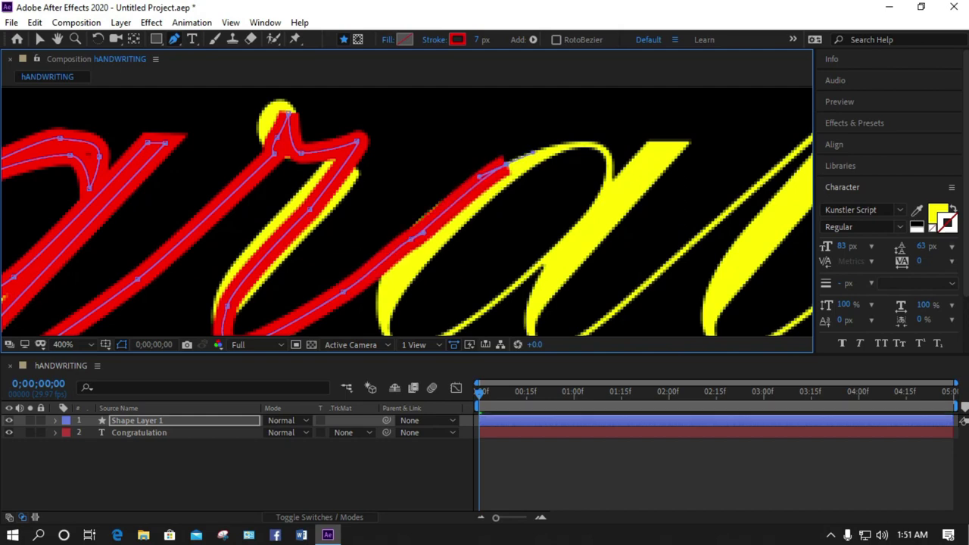
pyautogui.moveTo(585, 139); pyautogui.dragTo(610, 153)
pyautogui.click(610, 182)
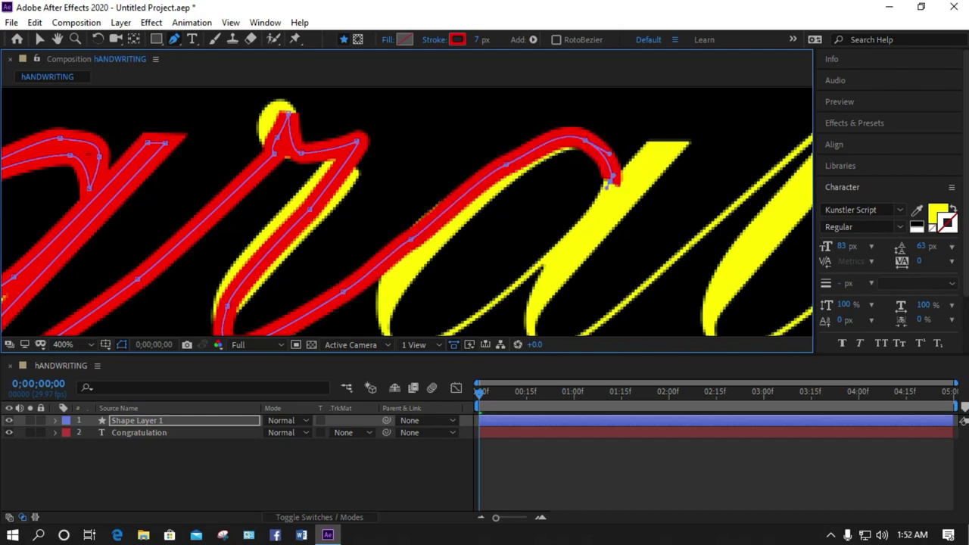
pyautogui.moveTo(585, 160); pyautogui.dragTo(529, 165)
# Trace back along the inside of the a's bowl and around its bottom curve up to the stem.
pyautogui.moveTo(454, 221)
pyautogui.mouseDown()
pyautogui.moveTo(447, 228)
pyautogui.moveTo(373, 110)
pyautogui.mouseUp()
pyautogui.moveTo(328, 161); pyautogui.dragTo(318, 181)
pyautogui.moveTo(324, 217); pyautogui.dragTo(350, 221)
pyautogui.moveTo(400, 194); pyautogui.dragTo(417, 181)
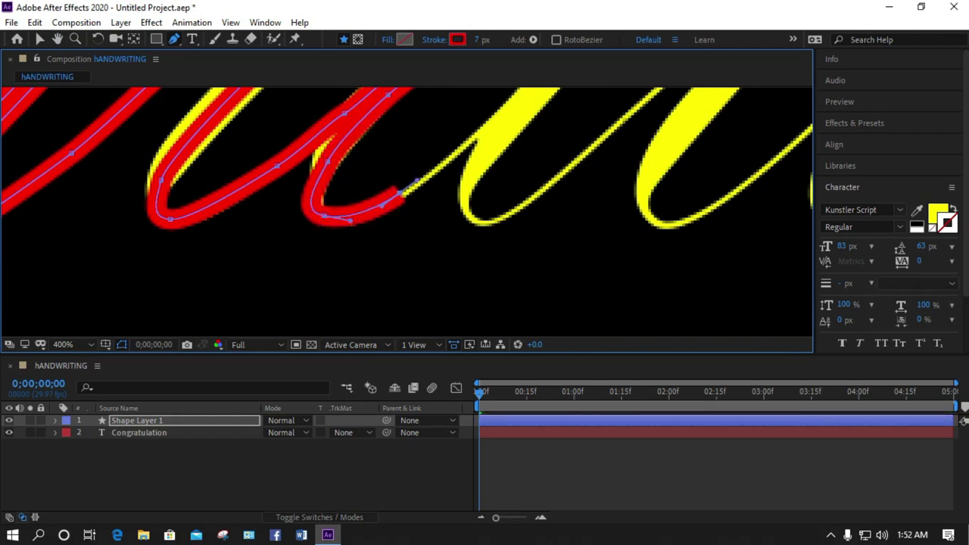
pyautogui.click(484, 126)
pyautogui.press('space')
pyautogui.moveTo(485, 126); pyautogui.dragTo(324, 280)
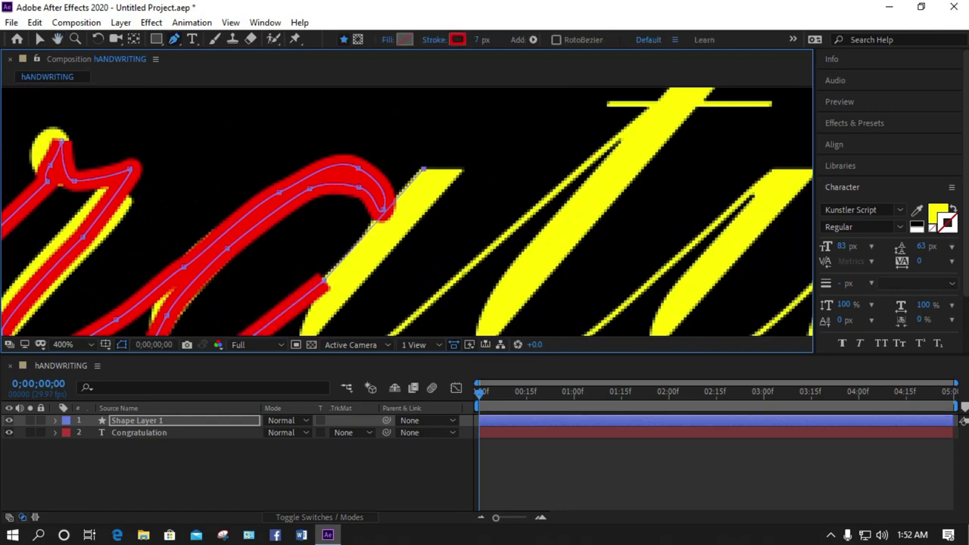
# Trace the a's stem and bottom curve, then its exit stroke up to just below the t's crossbar.
pyautogui.press('space')
pyautogui.moveTo(325, 315); pyautogui.dragTo(345, 221)
pyautogui.moveTo(346, 255); pyautogui.dragTo(367, 263)
pyautogui.moveTo(406, 236)
pyautogui.mouseDown()
pyautogui.moveTo(418, 227)
pyautogui.moveTo(252, 312)
pyautogui.mouseUp()
pyautogui.click(498, 99)
pyautogui.moveTo(498, 98); pyautogui.dragTo(296, 300)
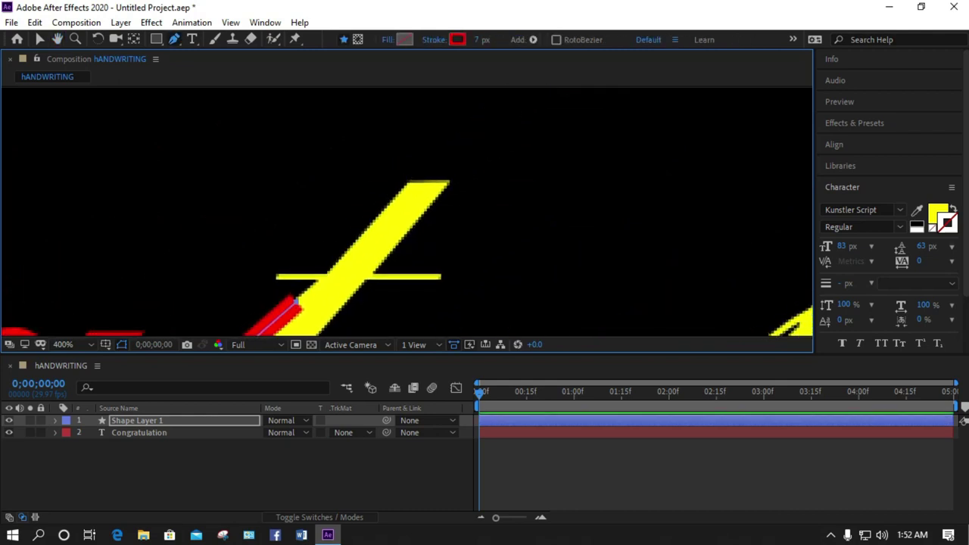
# Trace the t's top edge, stem and bottom curve, extending the path into the stroke leading to the u.
pyautogui.click(406, 183)
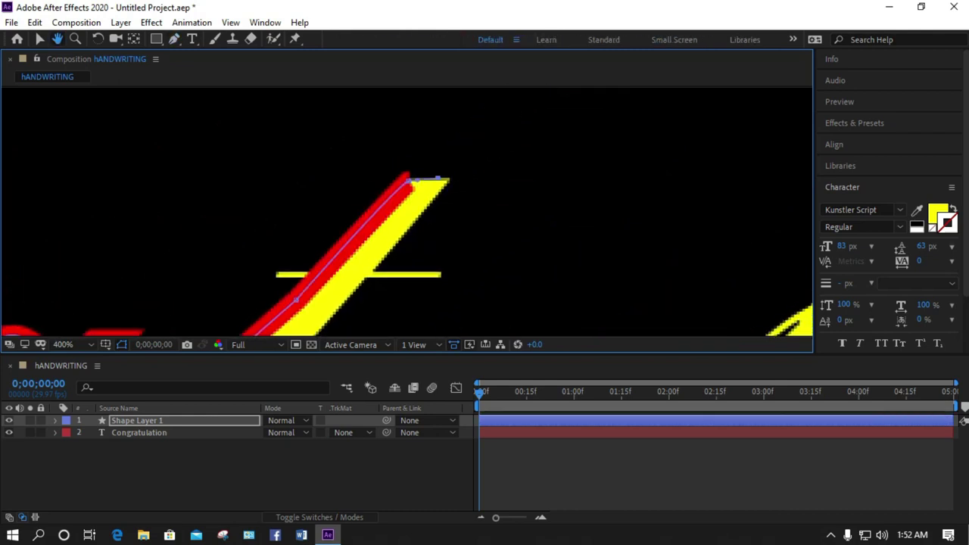
pyautogui.moveTo(407, 183); pyautogui.dragTo(457, 39)
pyautogui.moveTo(307, 236); pyautogui.dragTo(350, 129)
pyautogui.moveTo(271, 227)
pyautogui.mouseDown()
pyautogui.moveTo(268, 250)
pyautogui.moveTo(299, 267)
pyautogui.mouseUp()
pyautogui.moveTo(361, 234); pyautogui.dragTo(258, 313)
# Trace the u's flat top, first stem and bottom curve toward its second stem.
pyautogui.click(450, 148)
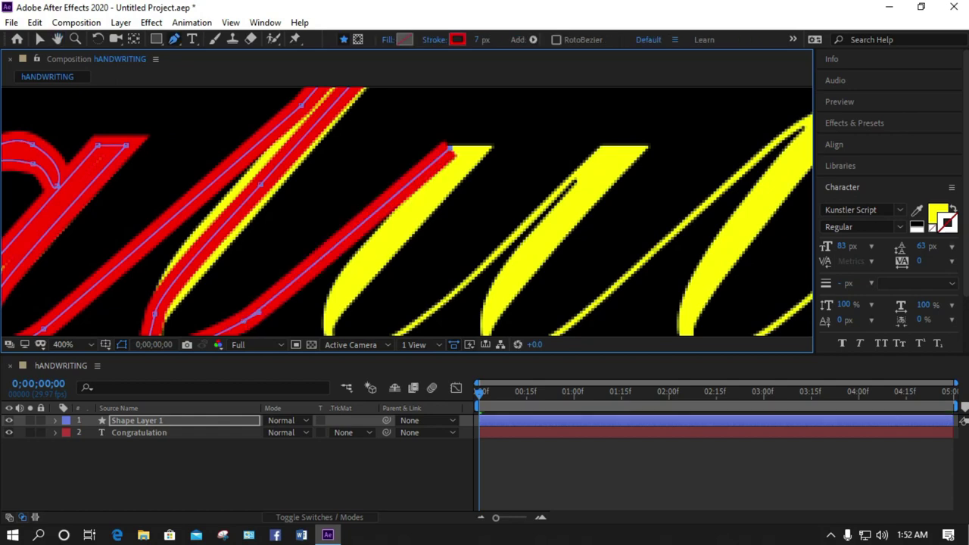
pyautogui.moveTo(479, 149); pyautogui.dragTo(435, 64)
pyautogui.moveTo(305, 202); pyautogui.dragTo(286, 226)
pyautogui.click(290, 261)
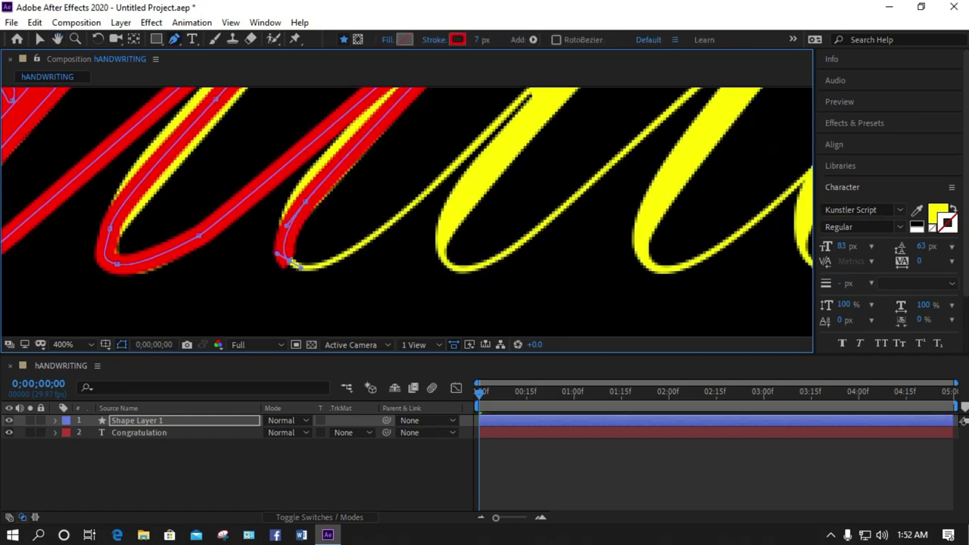
pyautogui.moveTo(356, 244); pyautogui.dragTo(250, 334)
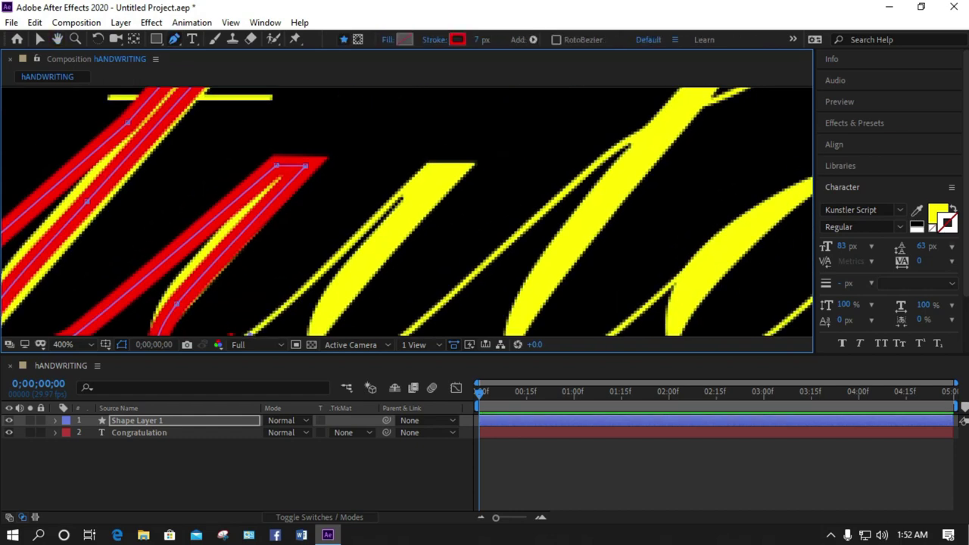
# Trace the u's second stem from its flat top around the bottom curve and into the stroke leading to the l.
pyautogui.click(426, 165)
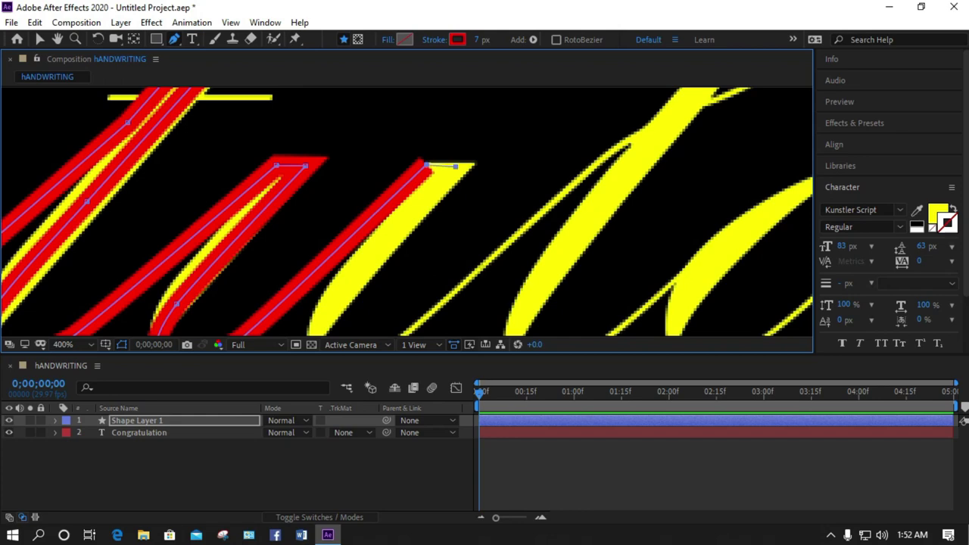
pyautogui.moveTo(326, 301); pyautogui.dragTo(306, 232)
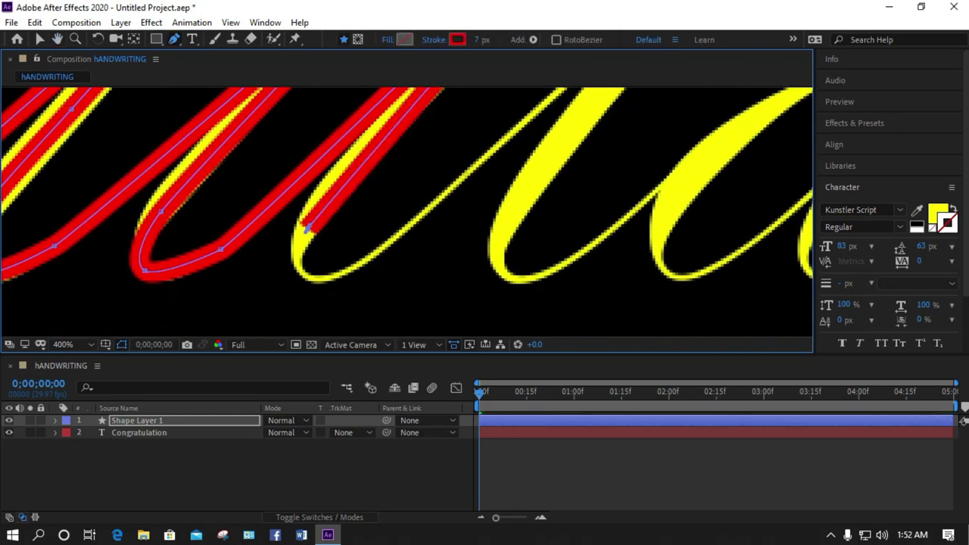
pyautogui.moveTo(301, 274)
pyautogui.mouseDown()
pyautogui.moveTo(321, 280)
pyautogui.moveTo(376, 251)
pyautogui.mouseUp()
pyautogui.moveTo(424, 201); pyautogui.dragTo(294, 311)
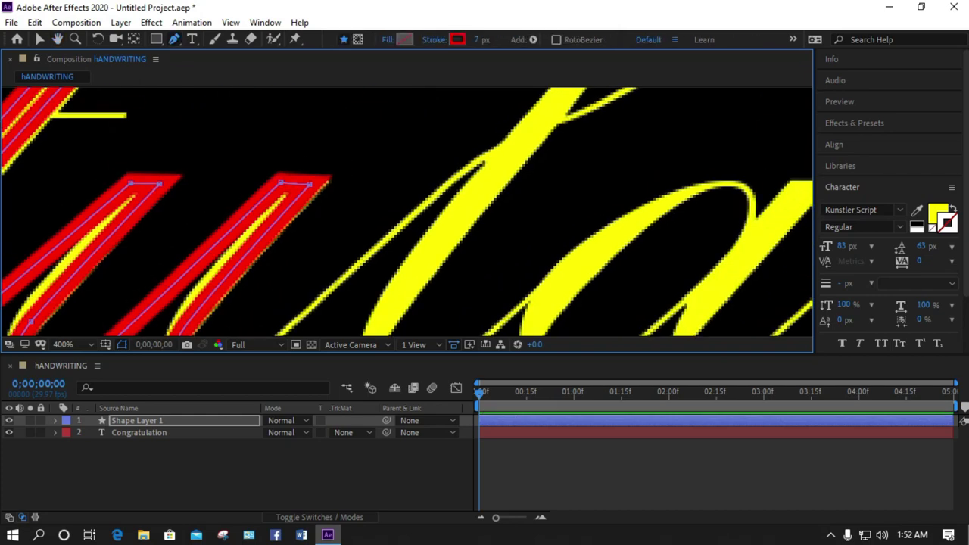
# Trace the l's long upstroke and continue the path around the top of its loop.
pyautogui.moveTo(463, 164)
pyautogui.mouseDown()
pyautogui.moveTo(537, 130)
pyautogui.moveTo(412, 243)
pyautogui.mouseUp()
pyautogui.moveTo(562, 164); pyautogui.dragTo(409, 284)
pyautogui.press('space')
pyautogui.click(567, 162)
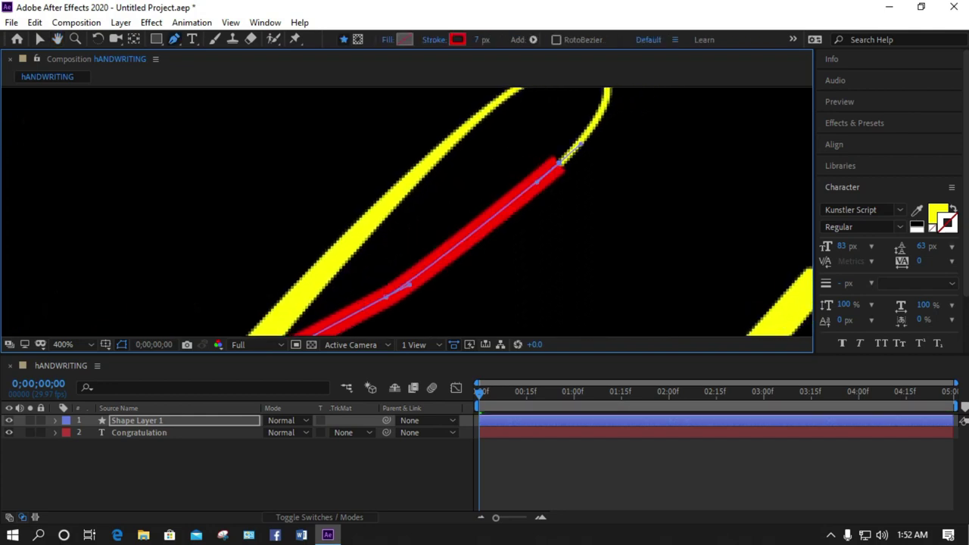
pyautogui.moveTo(567, 162); pyautogui.dragTo(507, 271)
pyautogui.moveTo(550, 182); pyautogui.dragTo(533, 169)
pyautogui.moveTo(481, 187); pyautogui.dragTo(456, 203)
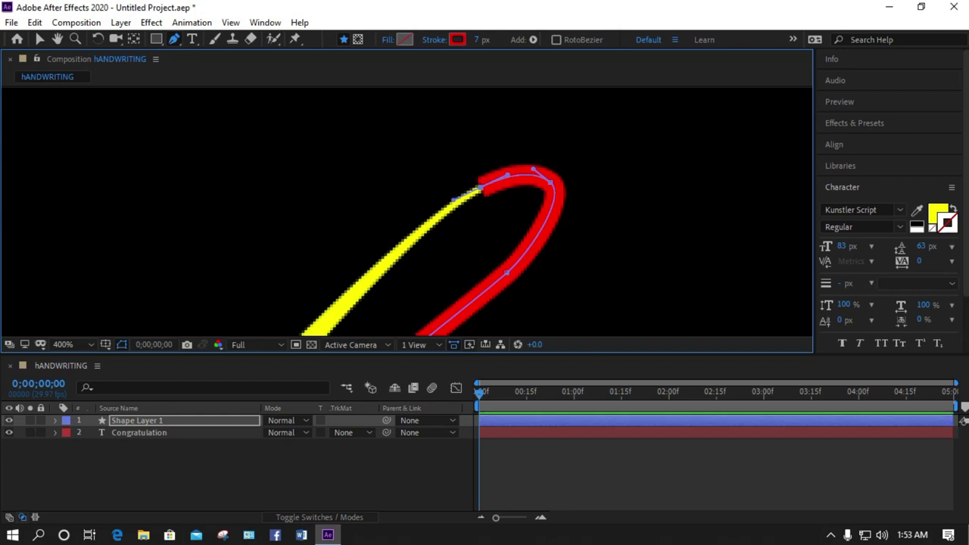
# Trace the l's stem down from the loop, around its bottom curve and up to the second a's bowl.
pyautogui.press('space')
pyautogui.moveTo(443, 277); pyautogui.dragTo(574, 105)
pyautogui.moveTo(388, 224); pyautogui.dragTo(434, 101)
pyautogui.press('space')
pyautogui.moveTo(292, 251); pyautogui.dragTo(312, 129)
pyautogui.press('space')
pyautogui.click(244, 237)
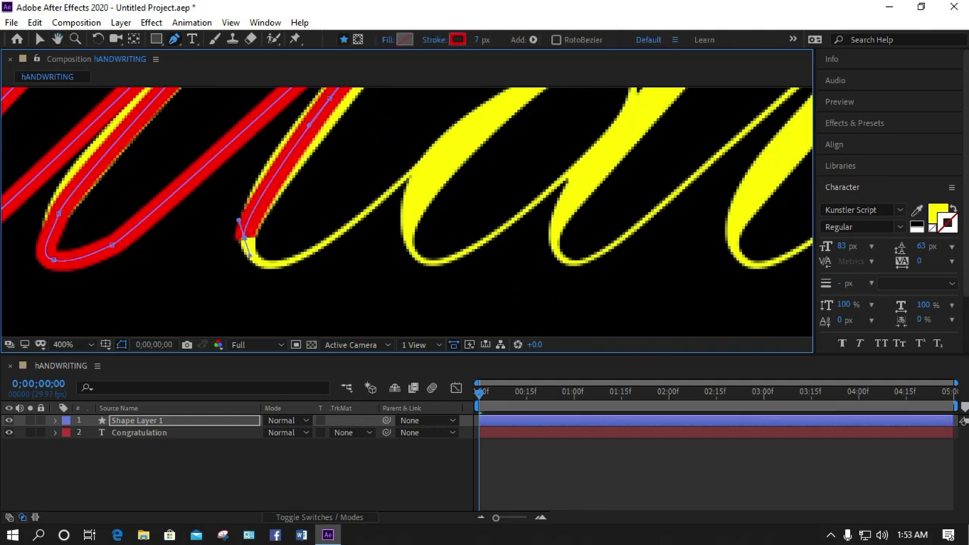
pyautogui.moveTo(269, 265); pyautogui.dragTo(289, 261)
pyautogui.moveTo(361, 215)
pyautogui.mouseDown()
pyautogui.moveTo(429, 155)
pyautogui.moveTo(162, 234)
pyautogui.mouseUp()
# Trace the second a's bowl over its top to the stem, then back along the inside and around the bottom.
pyautogui.press('space')
pyautogui.scroll(-2, 407, 212)
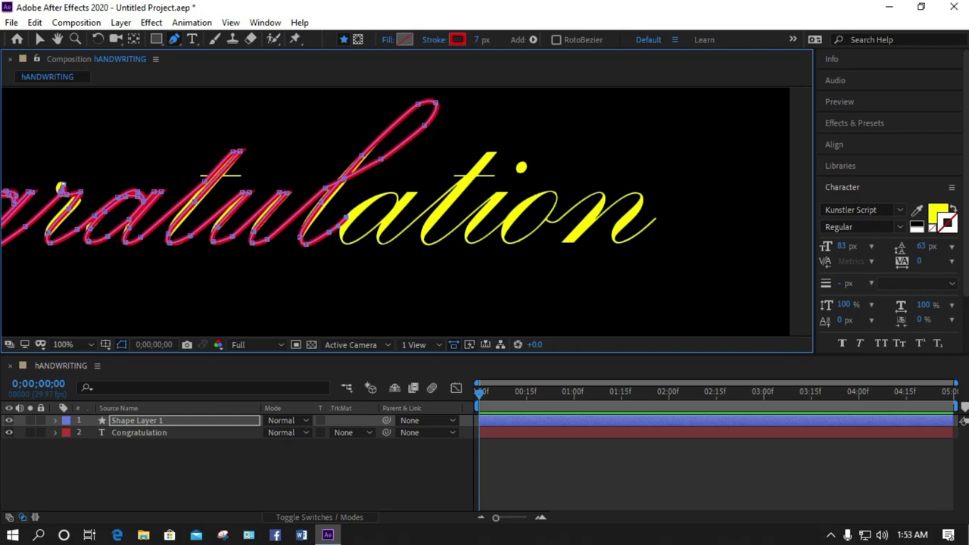
pyautogui.press('.')
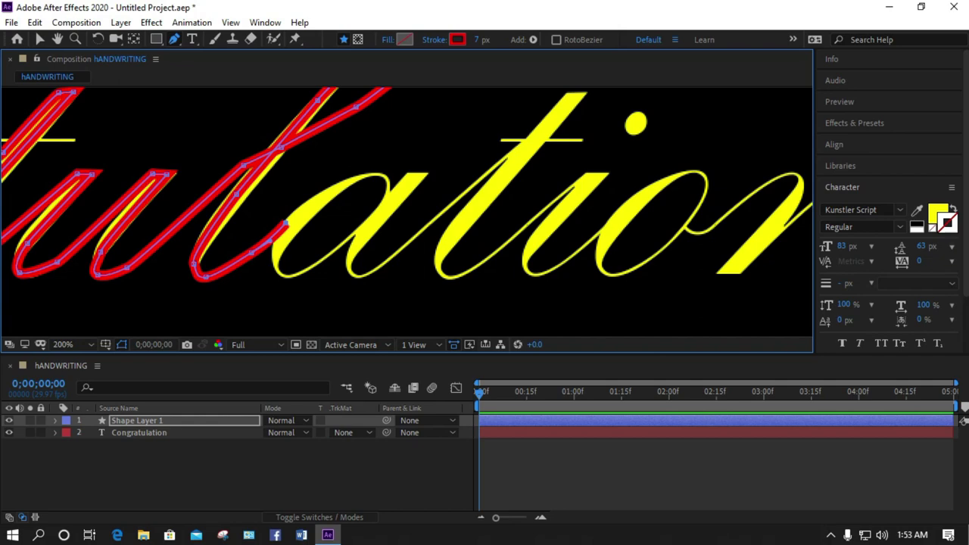
pyautogui.moveTo(336, 186); pyautogui.dragTo(385, 180)
pyautogui.click(386, 195)
pyautogui.moveTo(382, 174); pyautogui.dragTo(382, 186)
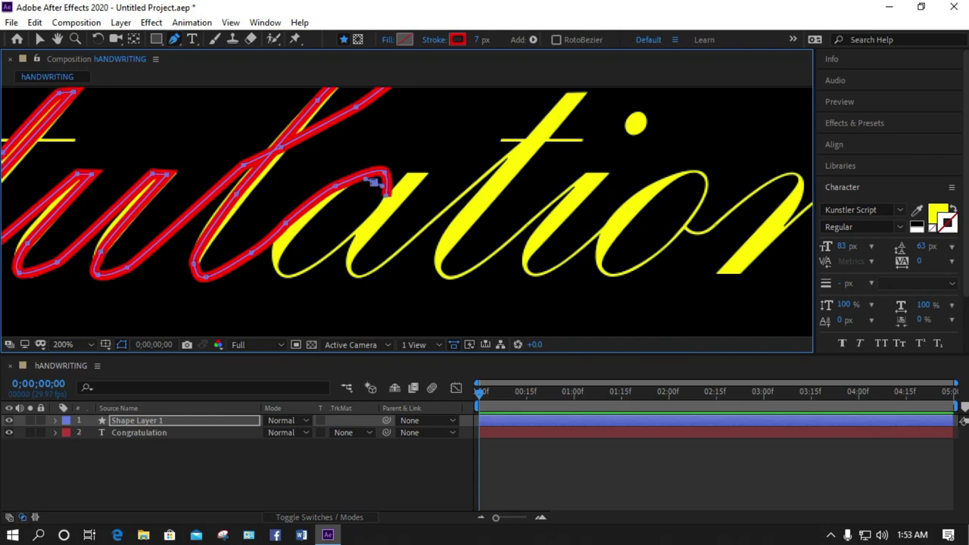
pyautogui.click(467, 157)
pyautogui.press('Return')
pyautogui.moveTo(376, 185); pyautogui.dragTo(311, 205)
pyautogui.moveTo(279, 243)
pyautogui.mouseDown()
pyautogui.moveTo(286, 278)
pyautogui.moveTo(327, 255)
pyautogui.mouseUp()
# Trace the second a's stem with its flat top and bottom curve, then its exit stroke toward the second t.
pyautogui.click(360, 226)
pyautogui.moveTo(404, 172); pyautogui.dragTo(424, 173)
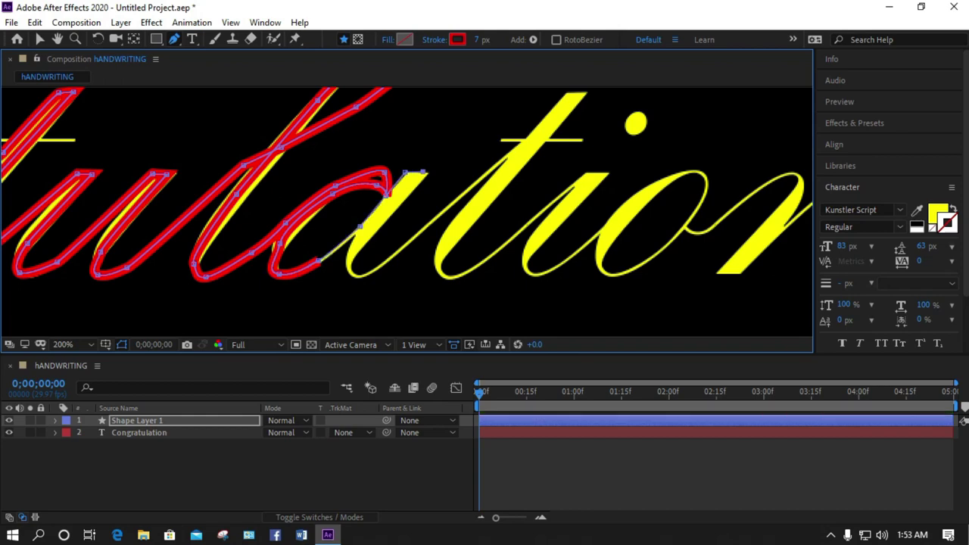
pyautogui.click(350, 260)
pyautogui.moveTo(357, 274); pyautogui.dragTo(369, 272)
pyautogui.moveTo(432, 220); pyautogui.dragTo(352, 293)
# Trace the second t's upstroke, stem and bottom curve, then the i's flat top, stem and bottom curve.
pyautogui.press('space')
pyautogui.click(476, 175)
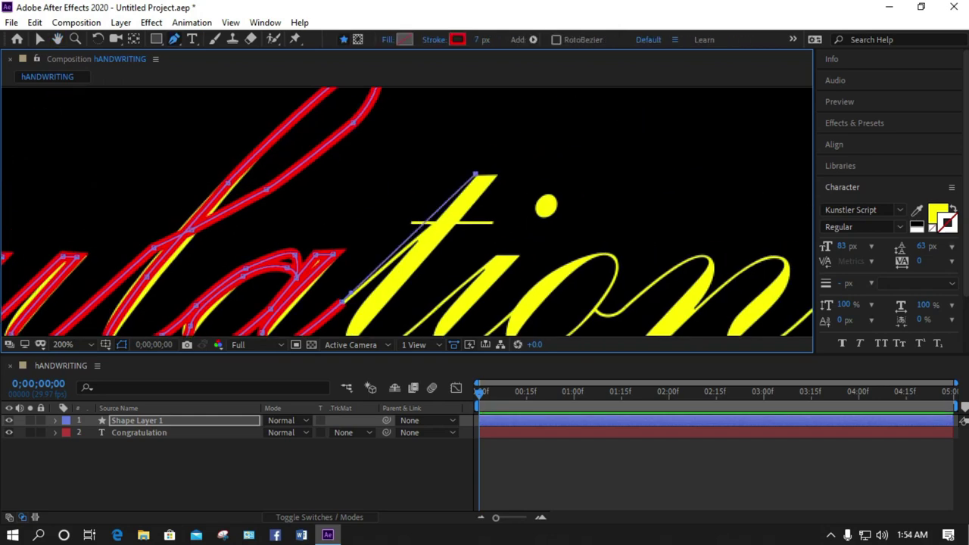
pyautogui.press('space')
pyautogui.moveTo(431, 281); pyautogui.dragTo(355, 218)
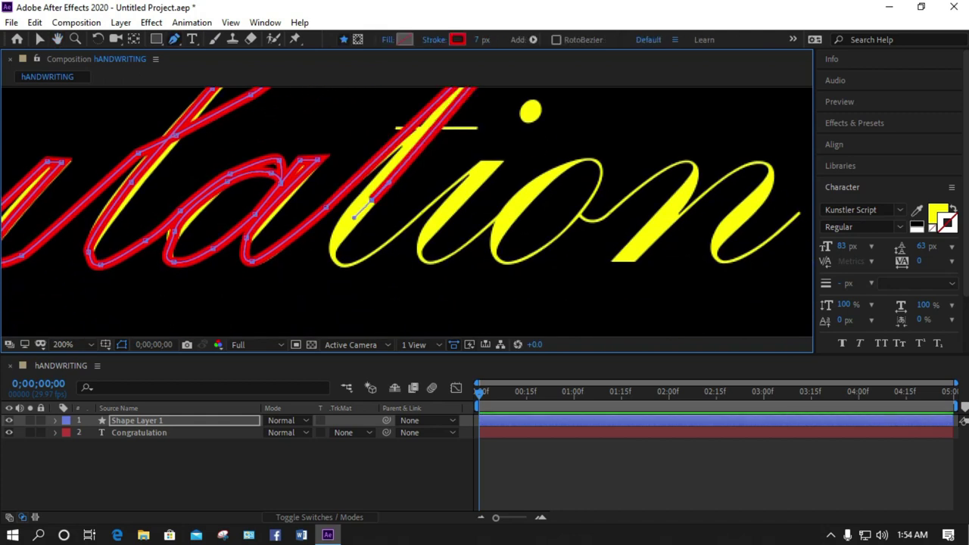
pyautogui.moveTo(333, 258)
pyautogui.mouseDown()
pyautogui.moveTo(347, 265)
pyautogui.moveTo(380, 248)
pyautogui.mouseUp()
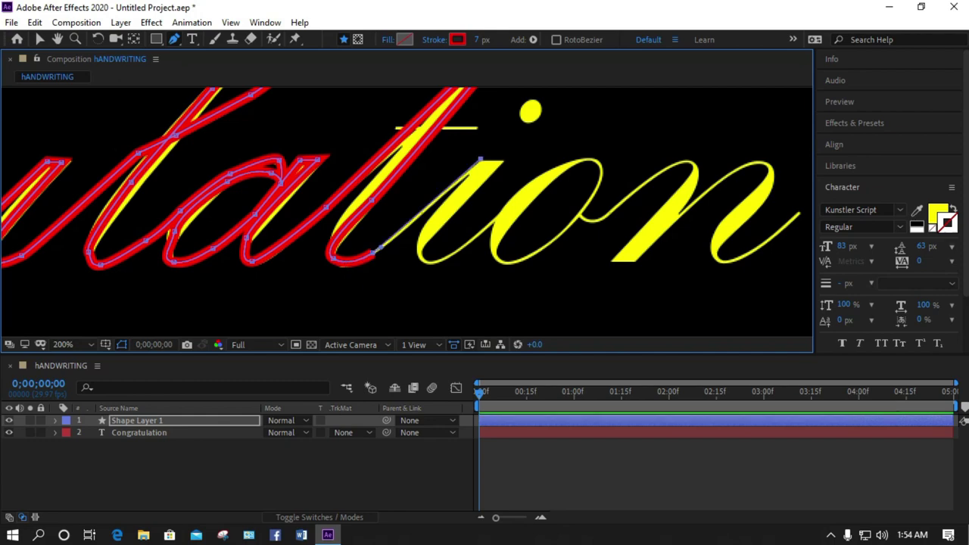
pyautogui.moveTo(480, 161); pyautogui.dragTo(498, 163)
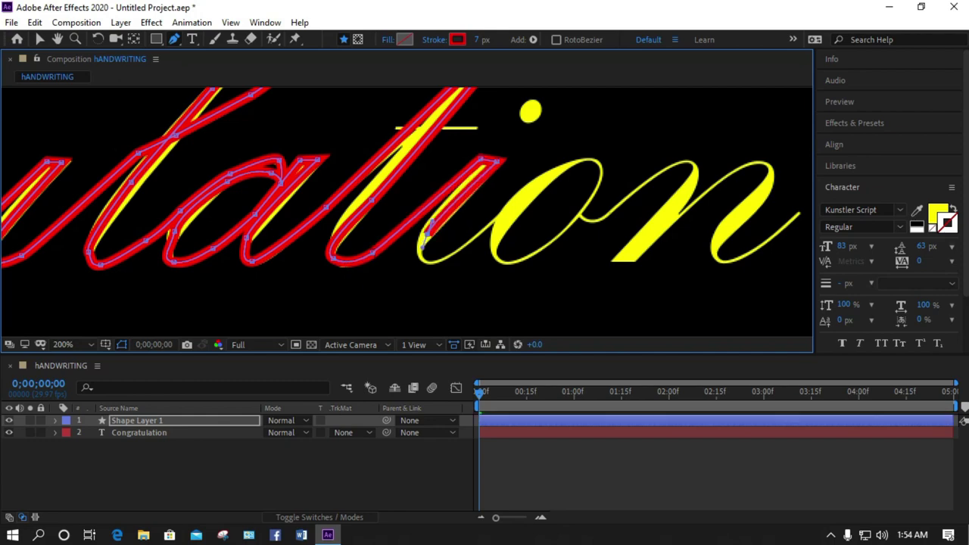
pyautogui.moveTo(424, 261); pyautogui.dragTo(439, 262)
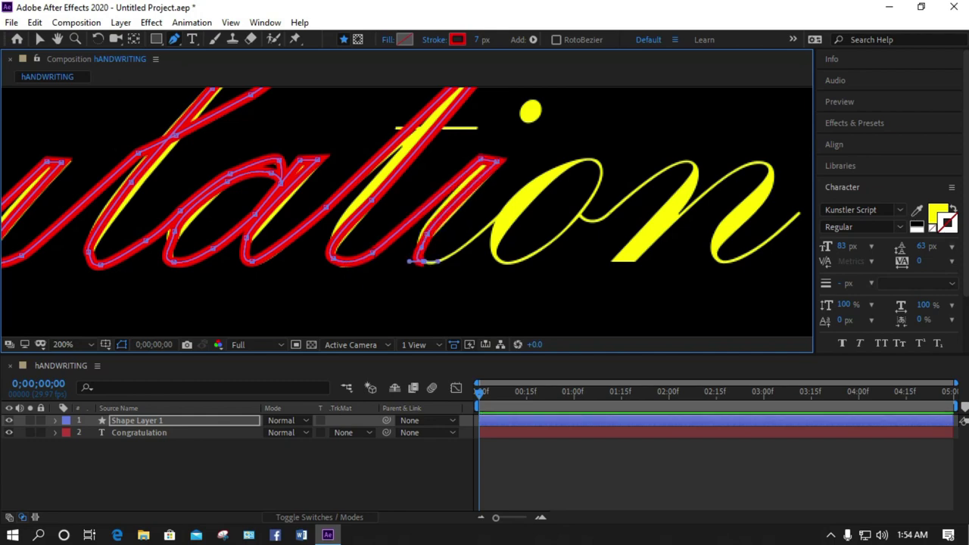
# Trace the o's outer and inner edges, then its bottom curve and far side back up to the upper part.
pyautogui.moveTo(559, 164)
pyautogui.mouseDown()
pyautogui.moveTo(595, 162)
pyautogui.moveTo(597, 186)
pyautogui.moveTo(582, 165)
pyautogui.moveTo(532, 193)
pyautogui.mouseUp()
pyautogui.moveTo(496, 229); pyautogui.dragTo(509, 263)
pyautogui.click(537, 251)
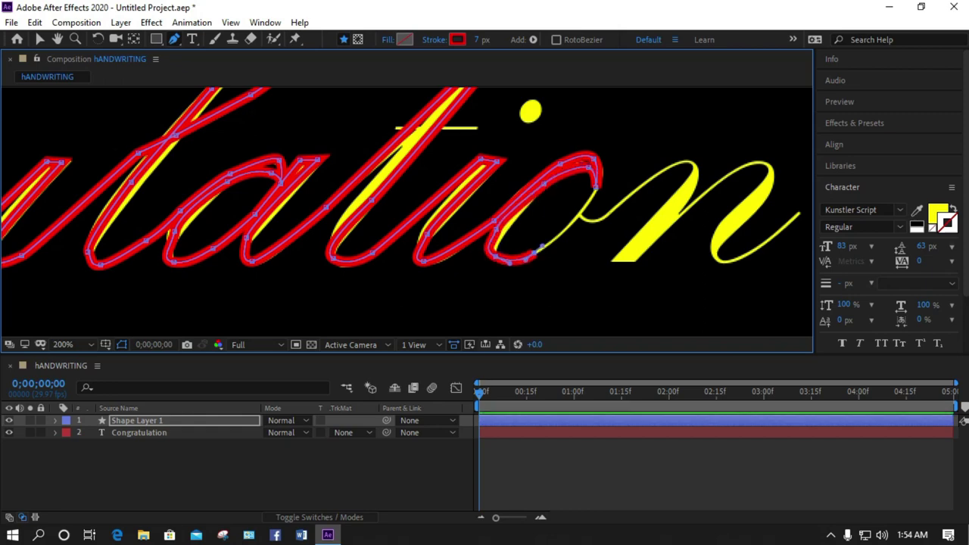
pyautogui.click(581, 212)
pyautogui.click(596, 196)
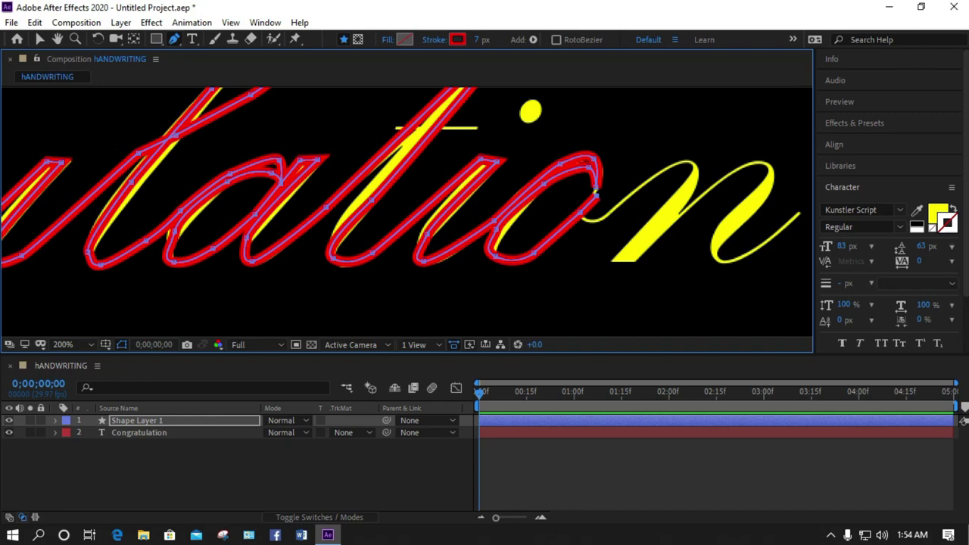
# Trace the small loop inside the o and carry the path out into the stroke leading to the n.
pyautogui.moveTo(585, 177); pyautogui.dragTo(543, 208)
pyautogui.hotkey('ctrl', 'z')
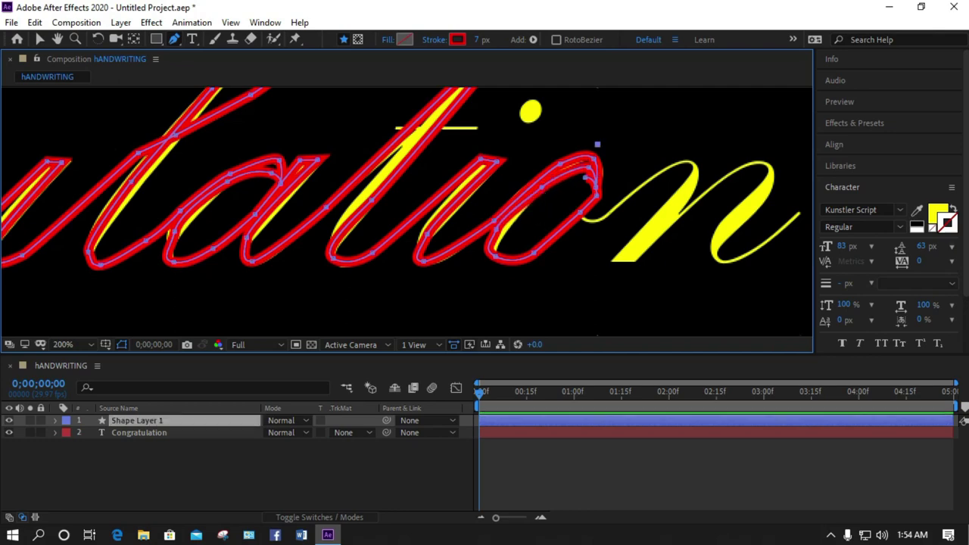
pyautogui.click(585, 178)
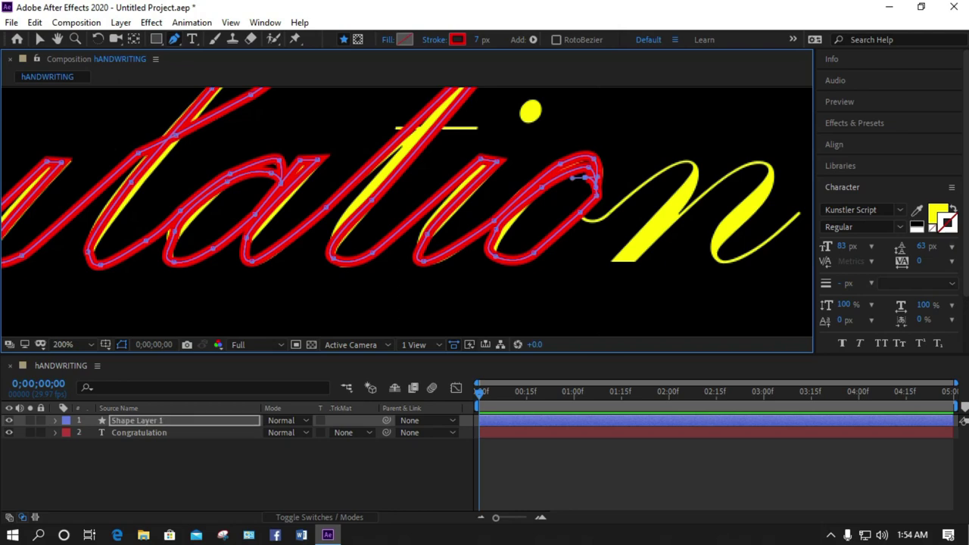
pyautogui.click(556, 188)
pyautogui.click(546, 201)
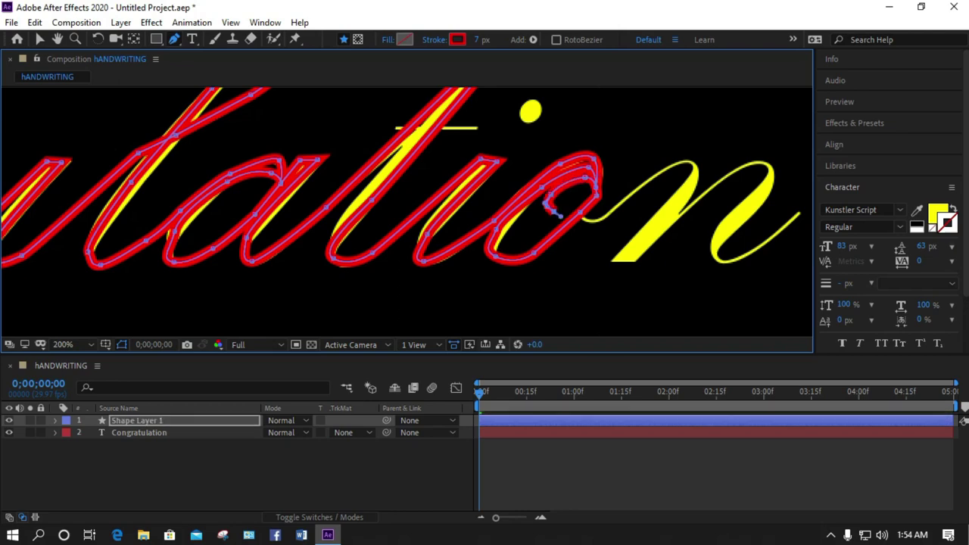
pyautogui.moveTo(601, 217); pyautogui.dragTo(614, 211)
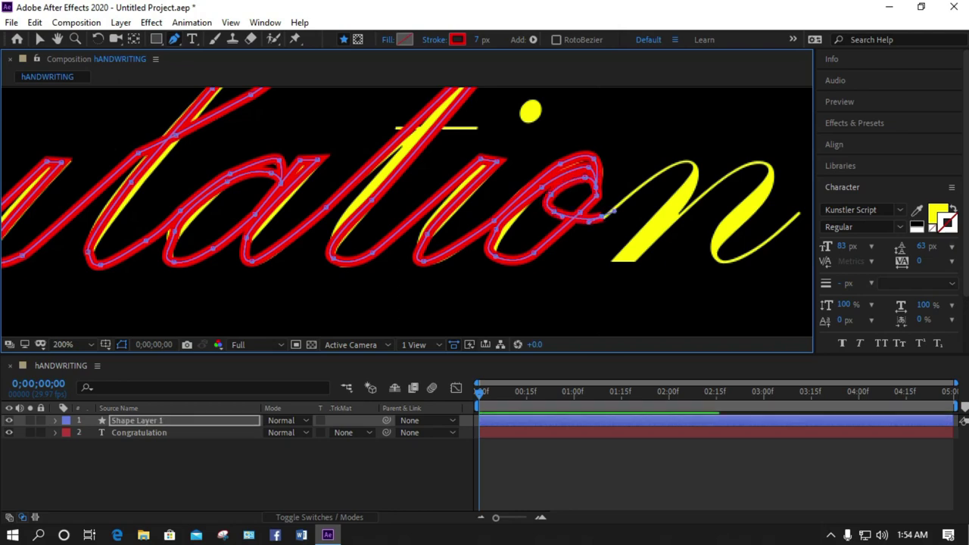
# Trace the n's first arch, its first stem down to the flat base, and back up toward the second arch.
pyautogui.moveTo(648, 180); pyautogui.dragTo(653, 177)
pyautogui.click(691, 163)
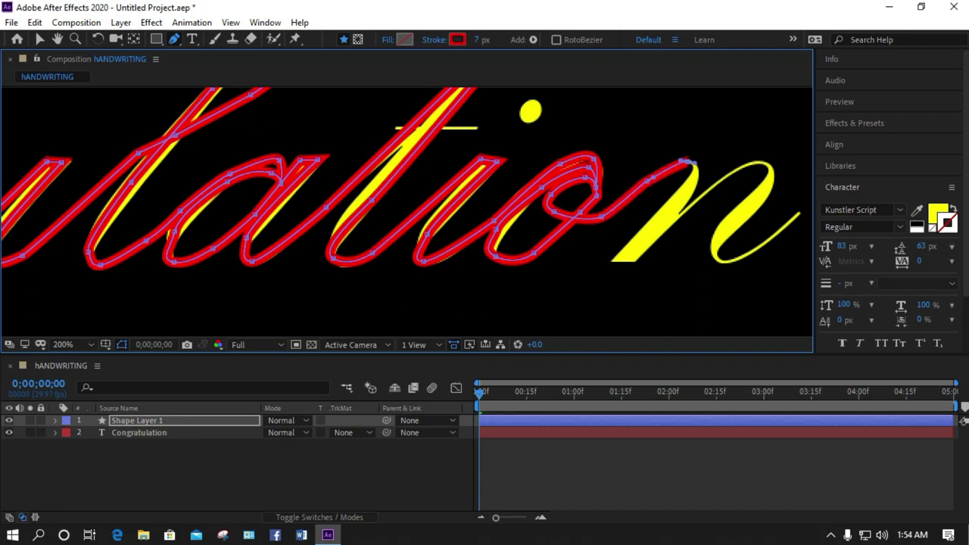
pyautogui.click(615, 258)
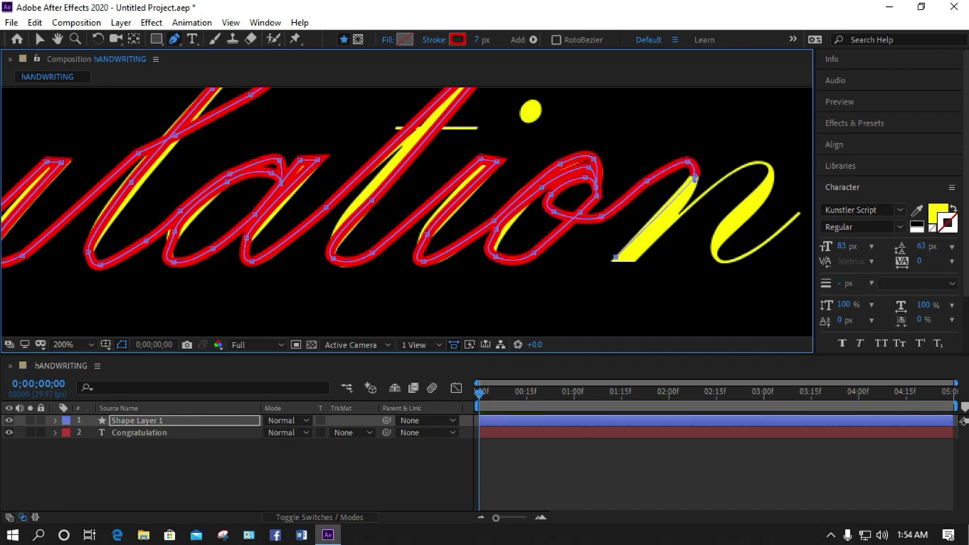
pyautogui.click(634, 260)
pyautogui.click(675, 210)
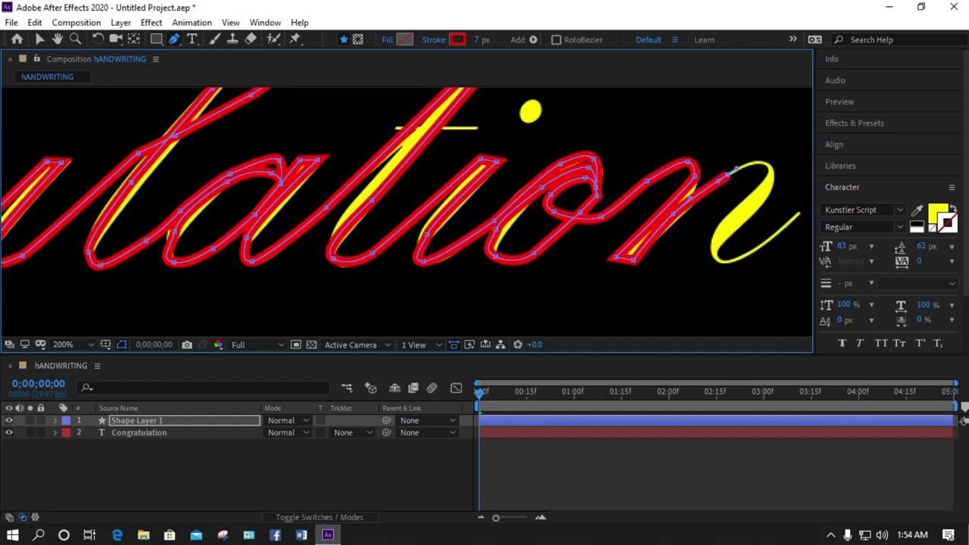
# Trace the n's second arch, last stem and exit stroke to finish the path, then switch to the Selection tool.
pyautogui.moveTo(735, 168); pyautogui.dragTo(562, 209)
pyautogui.moveTo(529, 242)
pyautogui.mouseDown()
pyautogui.moveTo(531, 254)
pyautogui.moveTo(549, 259)
pyautogui.moveTo(629, 194)
pyautogui.mouseUp()
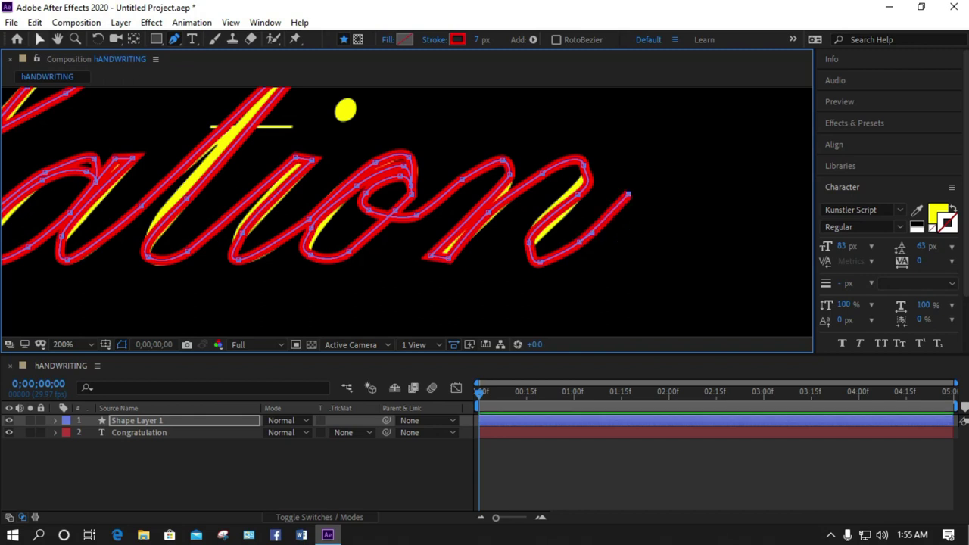
pyautogui.click(40, 39)
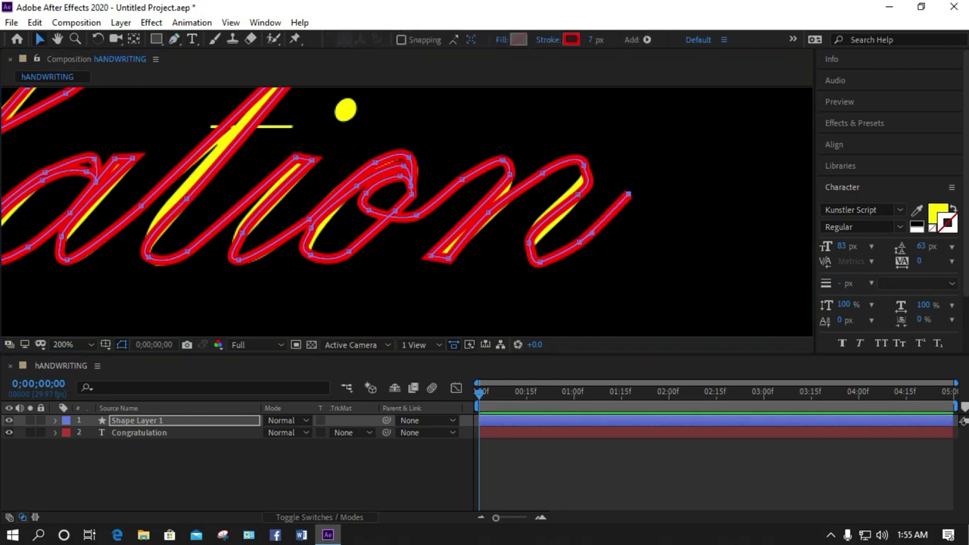
# Set the stroke width of the traced word path to 11 px.
pyautogui.hotkey('ctrl', '0')
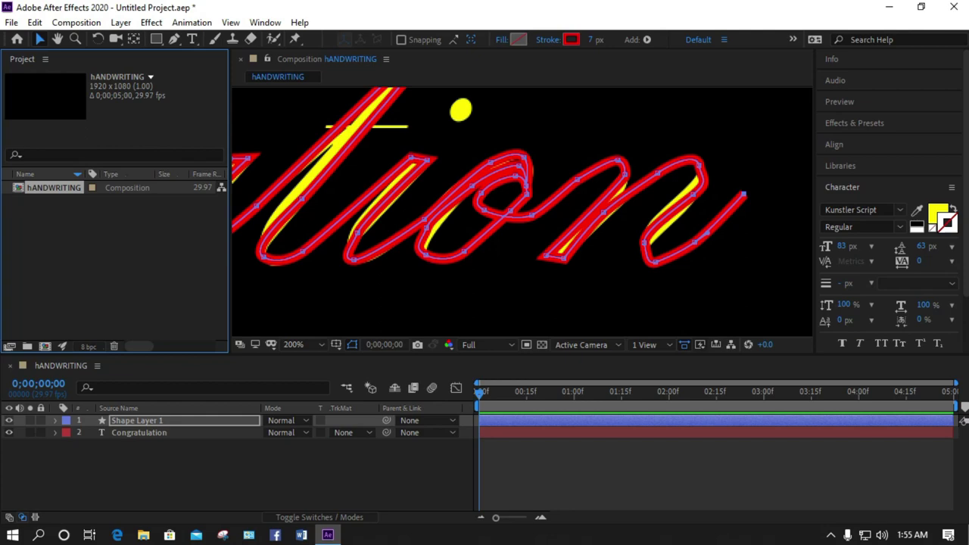
pyautogui.hotkey('ctrl', '0')
pyautogui.press(',')
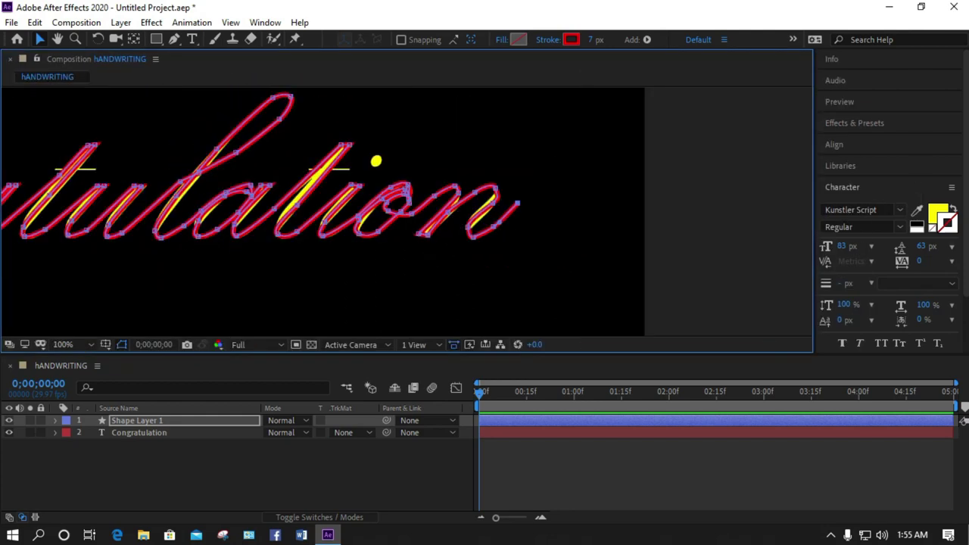
pyautogui.press('space')
pyautogui.moveTo(318, 219); pyautogui.dragTo(652, 215)
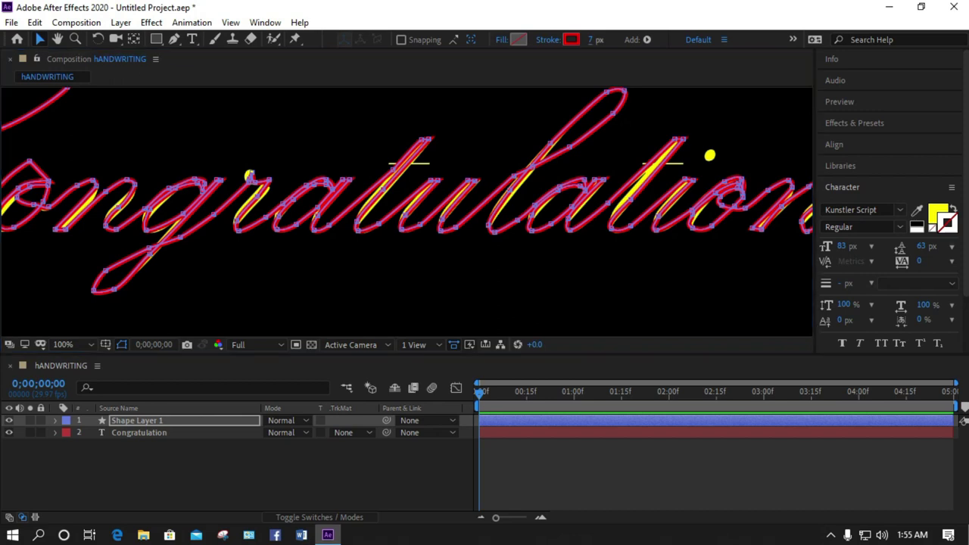
pyautogui.moveTo(591, 41); pyautogui.dragTo(595, 40)
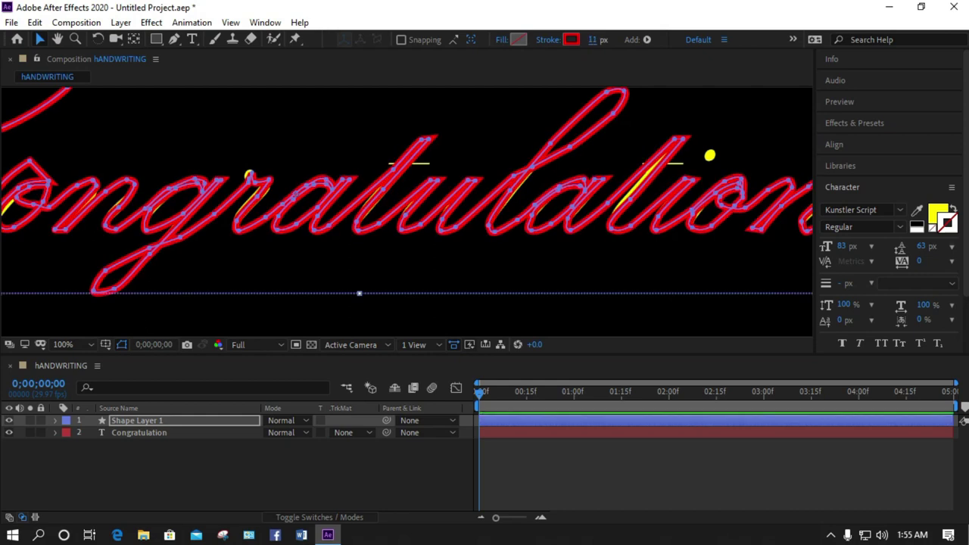
# Draw the first t's crossbar as a straight Pen line on its own shape layer, then deselect it.
pyautogui.click(151, 471)
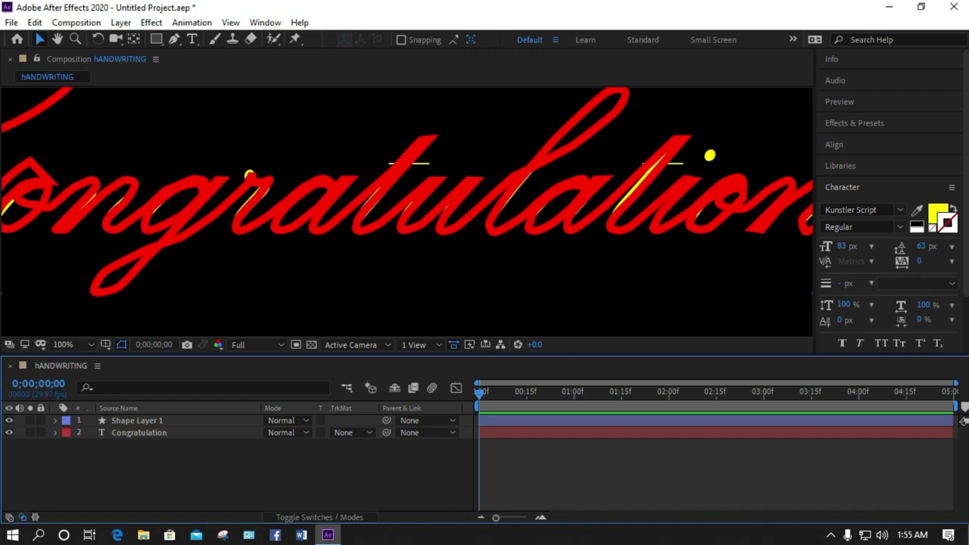
pyautogui.press('g')
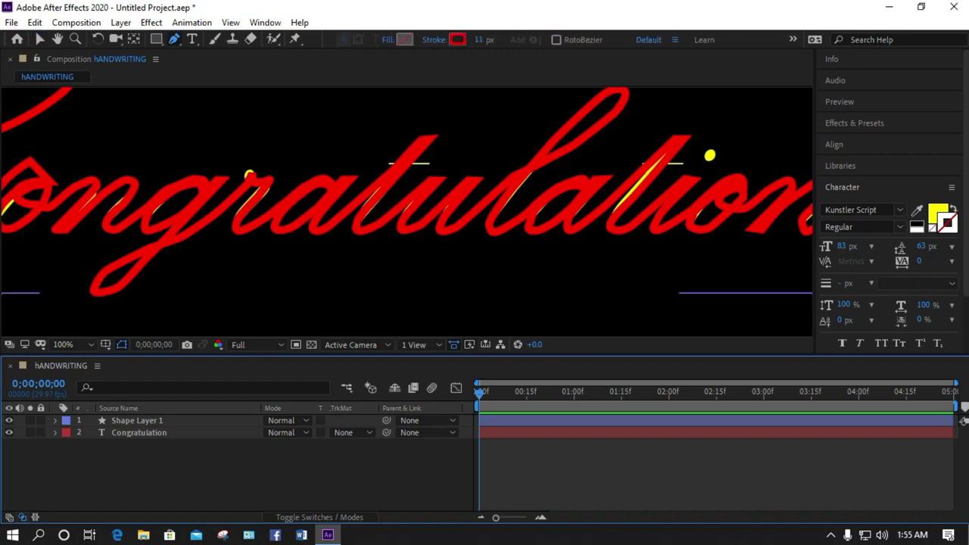
pyautogui.click(376, 160)
pyautogui.click(440, 160)
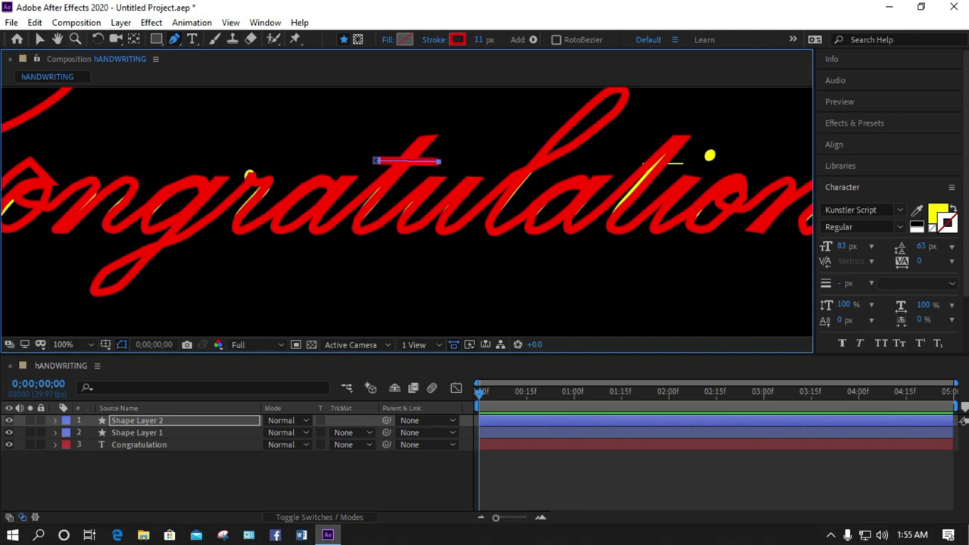
pyautogui.click(40, 39)
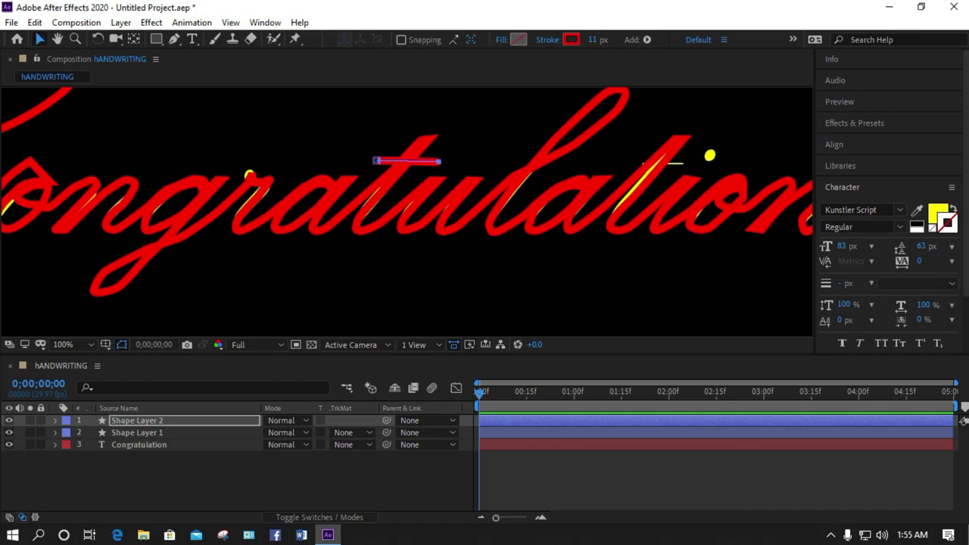
pyautogui.click(198, 480)
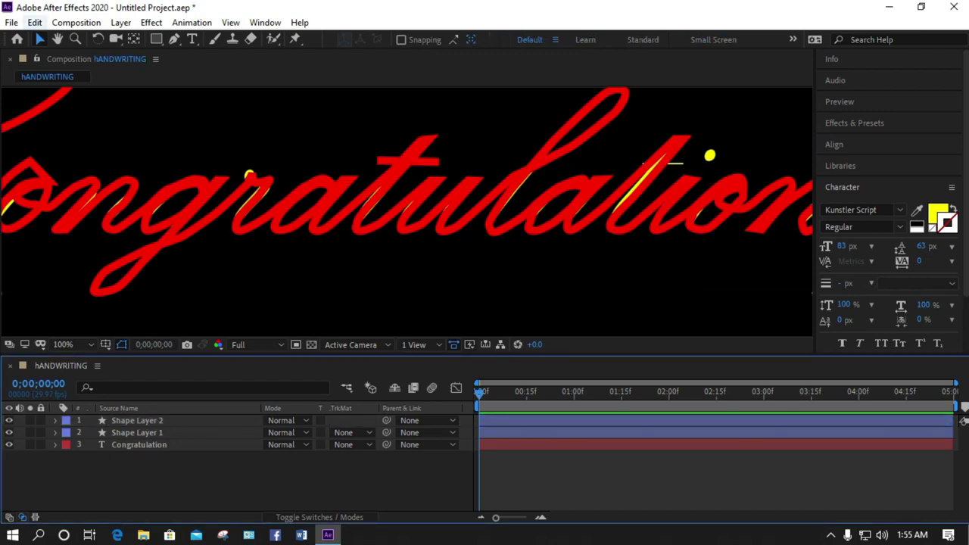
# Draw the second t's crossbar as a straight Pen line on its own shape layer, then switch to the Selection tool.
pyautogui.moveTo(649, 161); pyautogui.dragTo(411, 157)
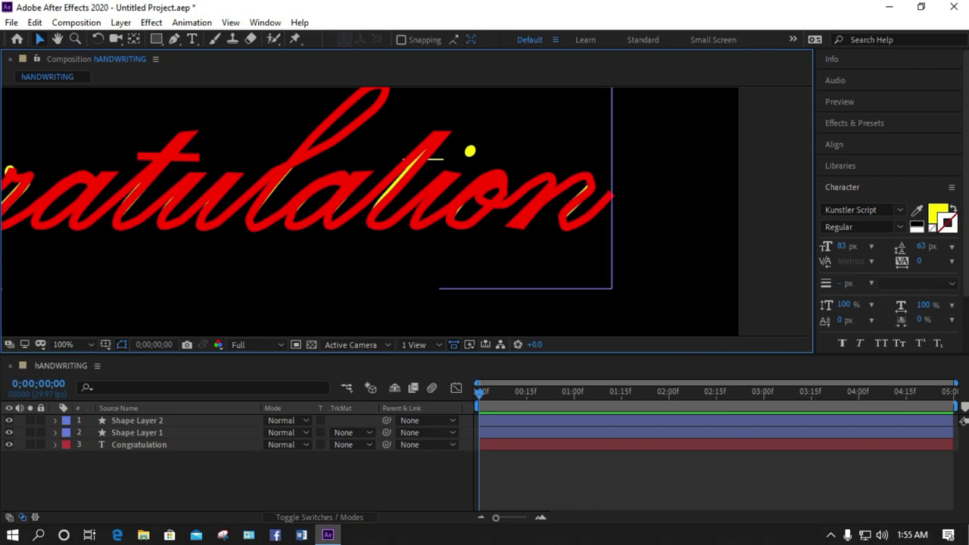
pyautogui.press('g')
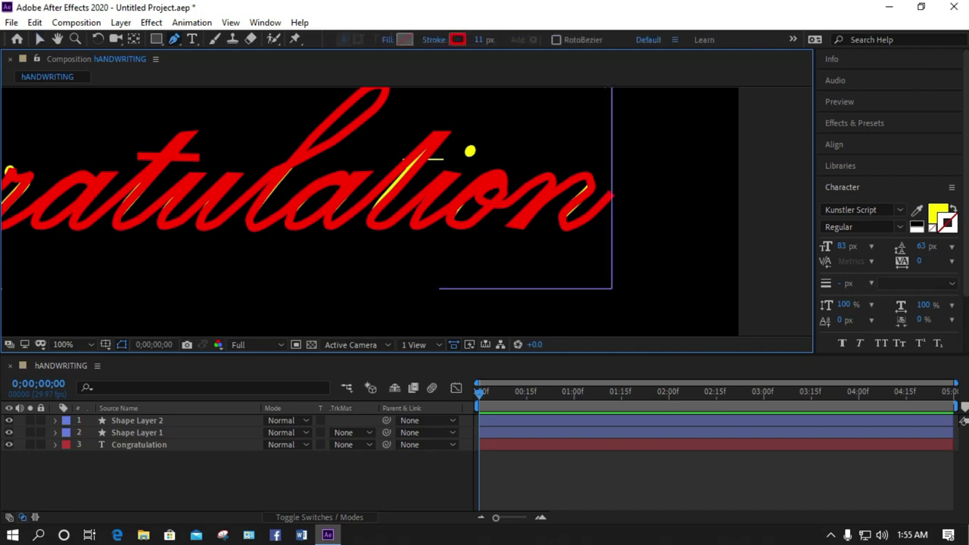
pyautogui.click(389, 157)
pyautogui.click(445, 159)
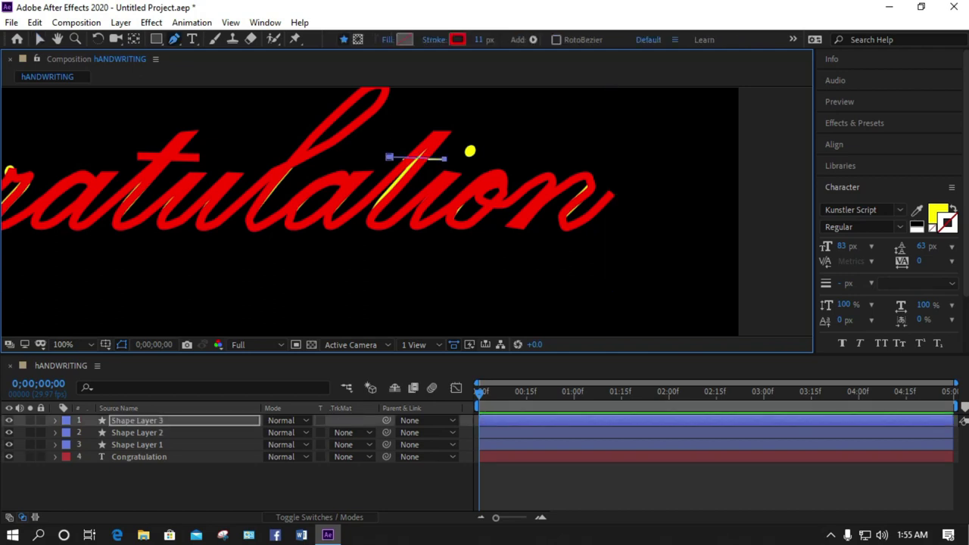
pyautogui.press('v')
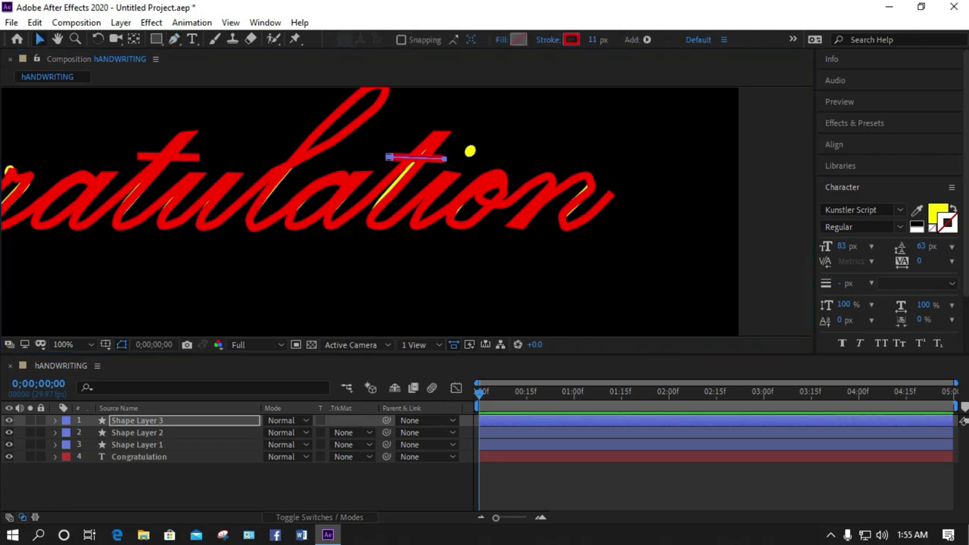
pyautogui.press('z')
pyautogui.moveTo(597, 109); pyautogui.dragTo(409, 218)
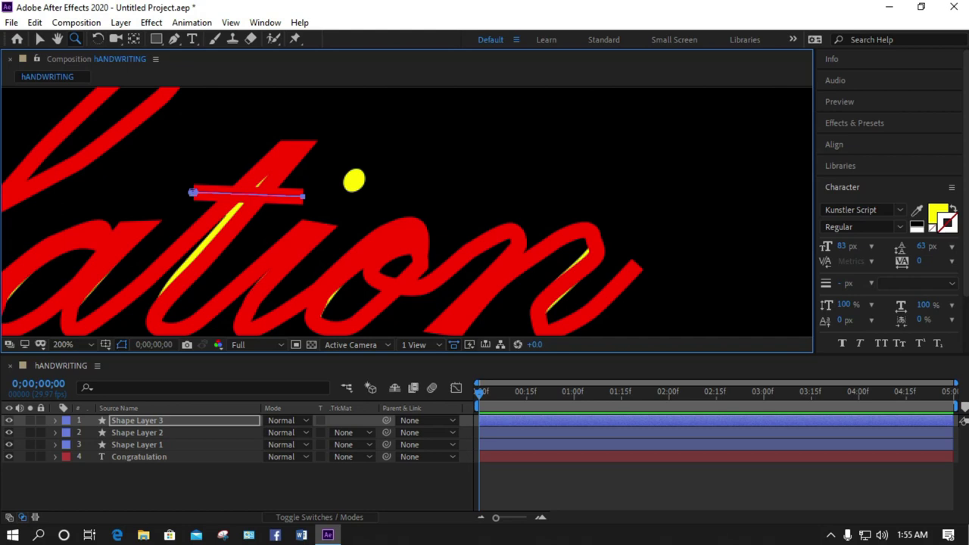
pyautogui.press('g')
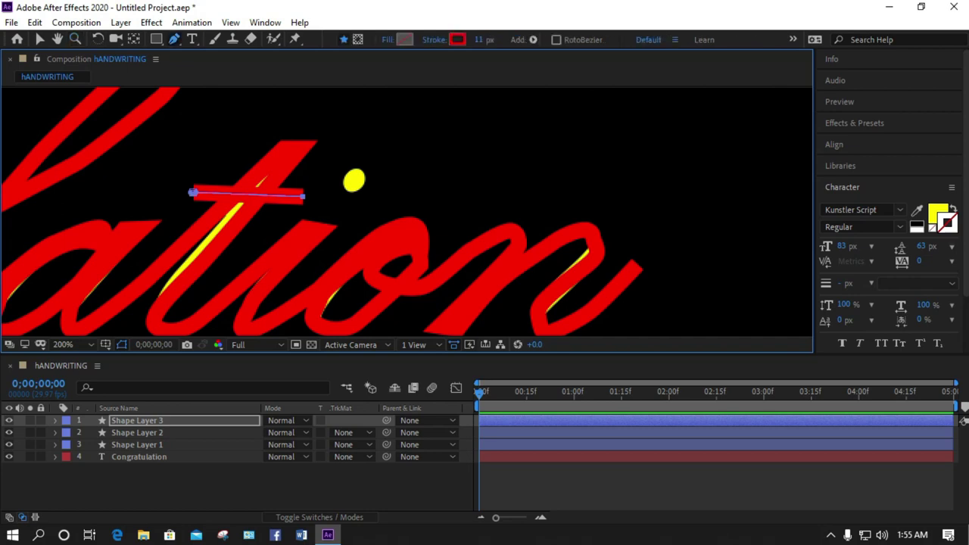
pyautogui.click(361, 167)
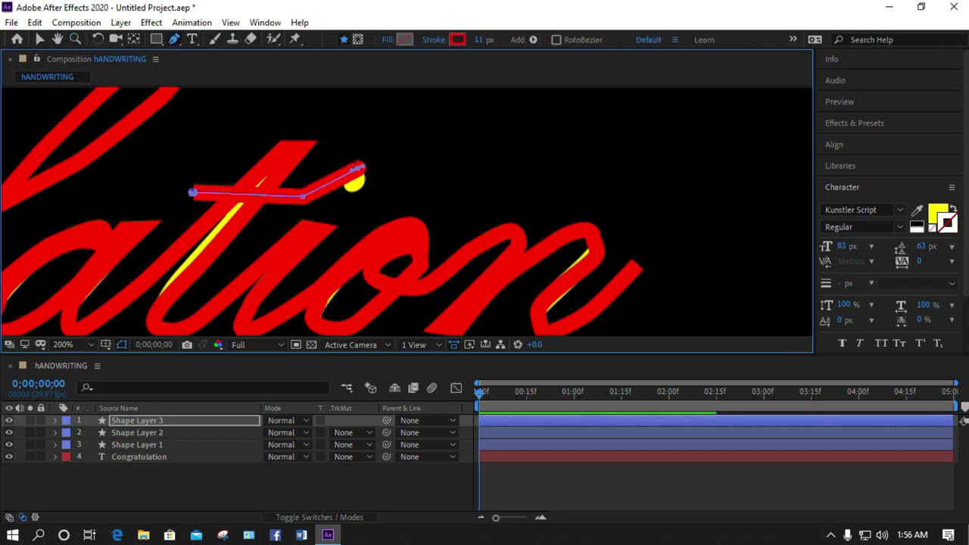
pyautogui.hotkey('ctrl', 'z')
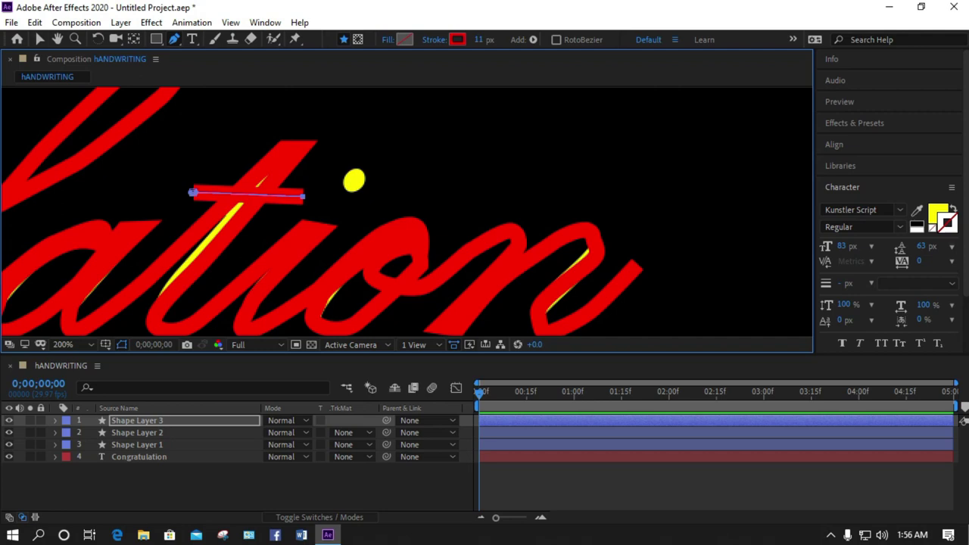
# Deselect the crossbar layer and trace the i's dot as a curved Pen path on a new shape layer.
pyautogui.press('v')
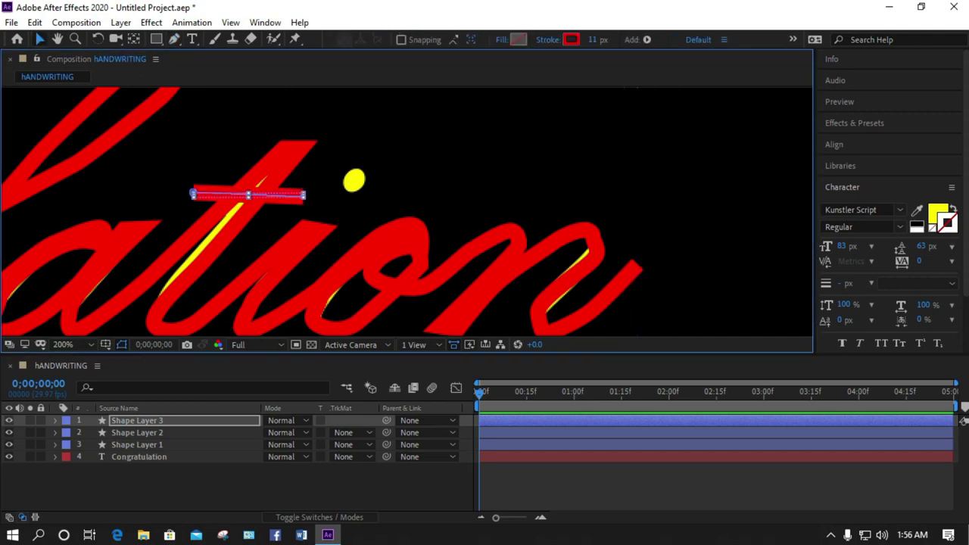
pyautogui.hotkey('ctrl', 'shift', 'a')
pyautogui.press('g')
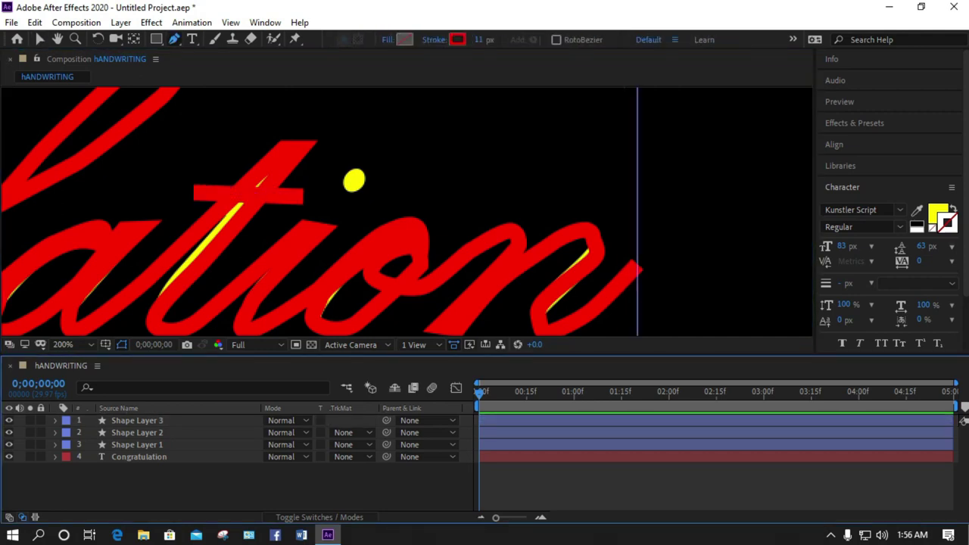
pyautogui.moveTo(353, 169)
pyautogui.mouseDown()
pyautogui.moveTo(347, 175)
pyautogui.moveTo(360, 188)
pyautogui.moveTo(370, 171)
pyautogui.mouseUp()
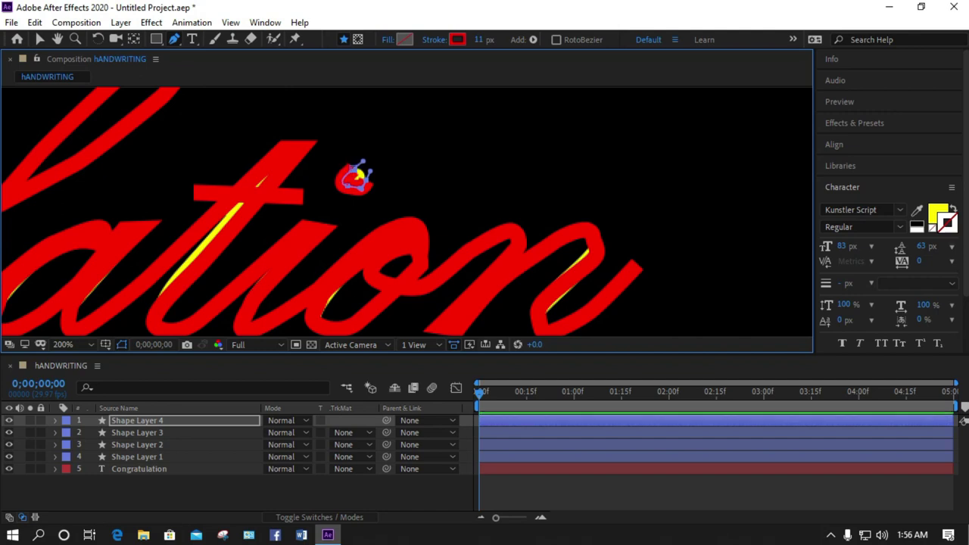
pyautogui.scroll(2, 334, 144)
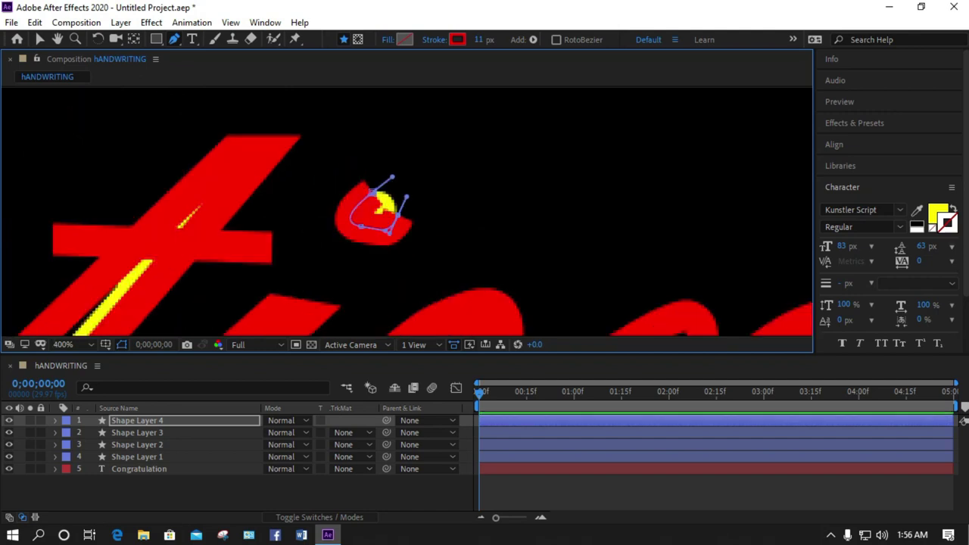
# Finish tracing the dot of the letter i with the Pen tool on Shape Layer 4 and refine its lower curve.
pyautogui.moveTo(407, 182); pyautogui.dragTo(399, 175)
pyautogui.click(370, 183)
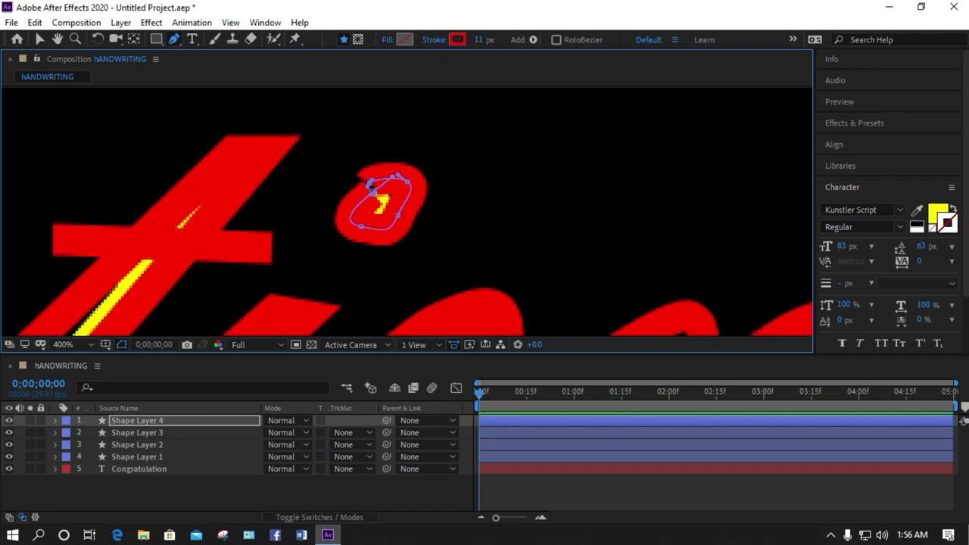
pyautogui.press('v')
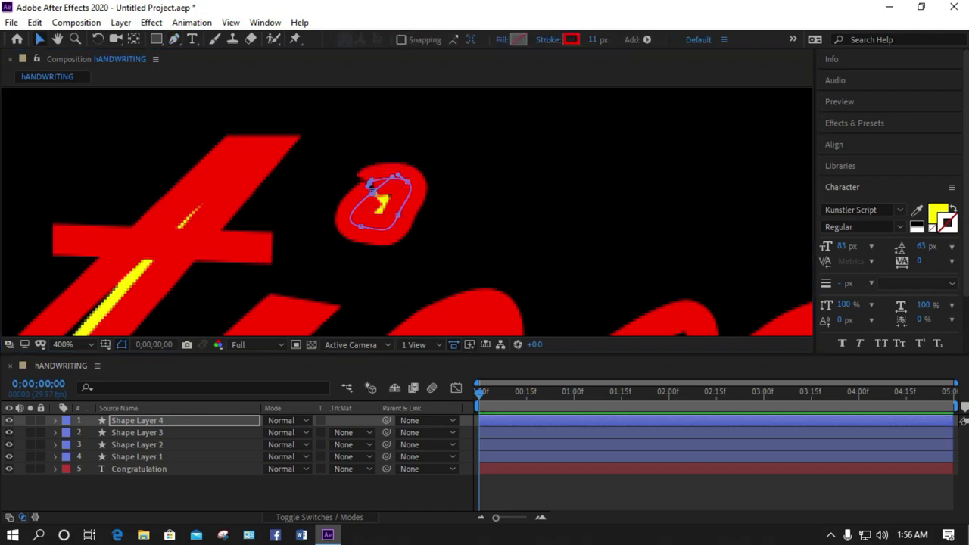
pyautogui.click(398, 215)
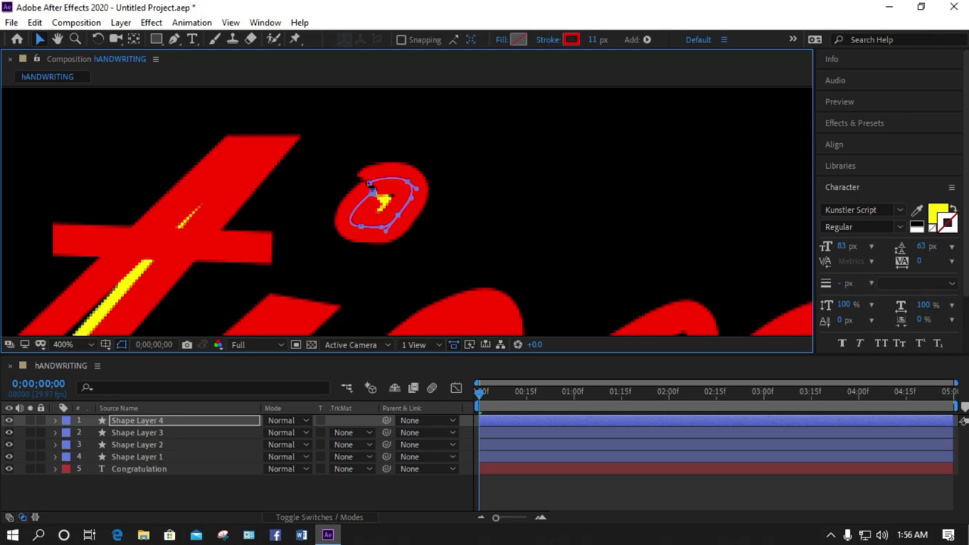
# Select the main lettering path on Shape Layer 1 and reshape it to cover the stem of the second t and the o.
pyautogui.press('`')
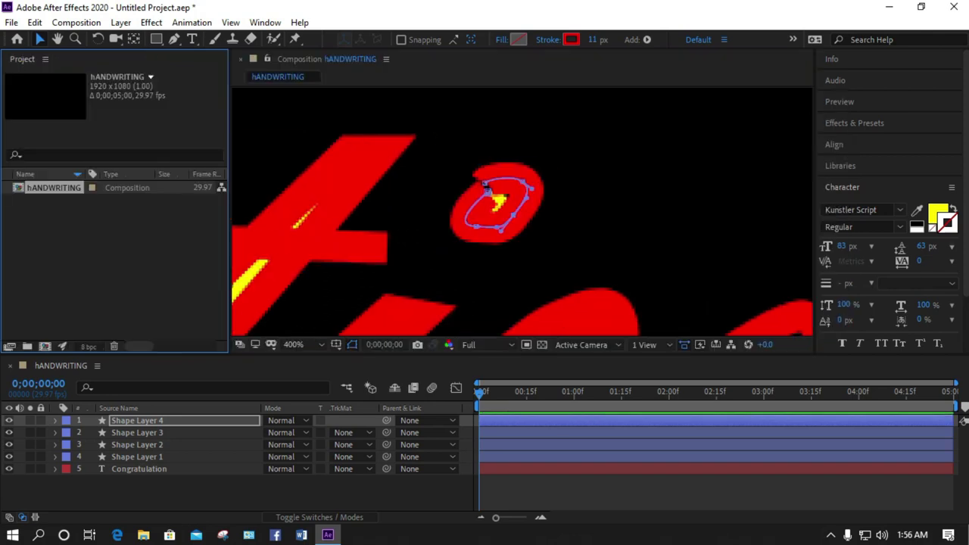
pyautogui.hotkey('ctrl', '0')
pyautogui.press(',')
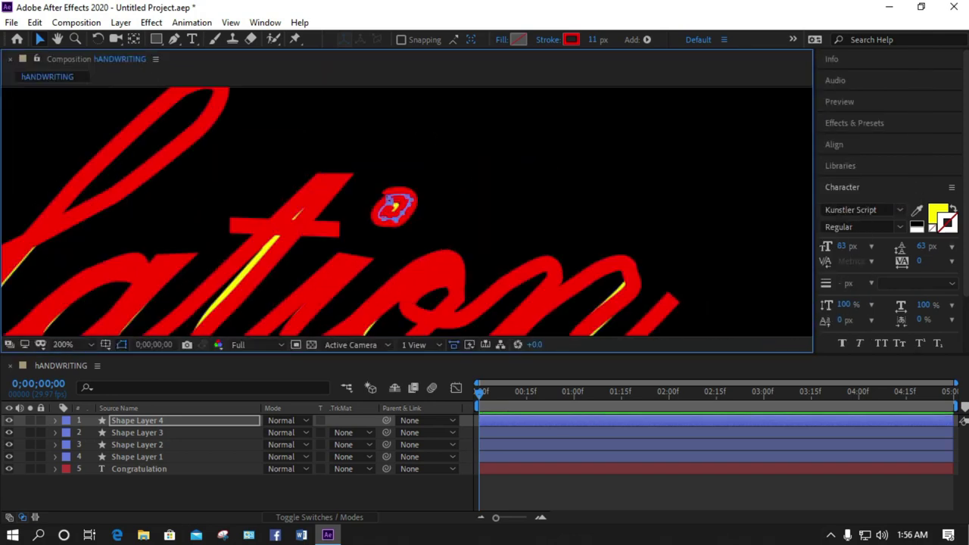
pyautogui.moveTo(303, 235); pyautogui.dragTo(538, 150)
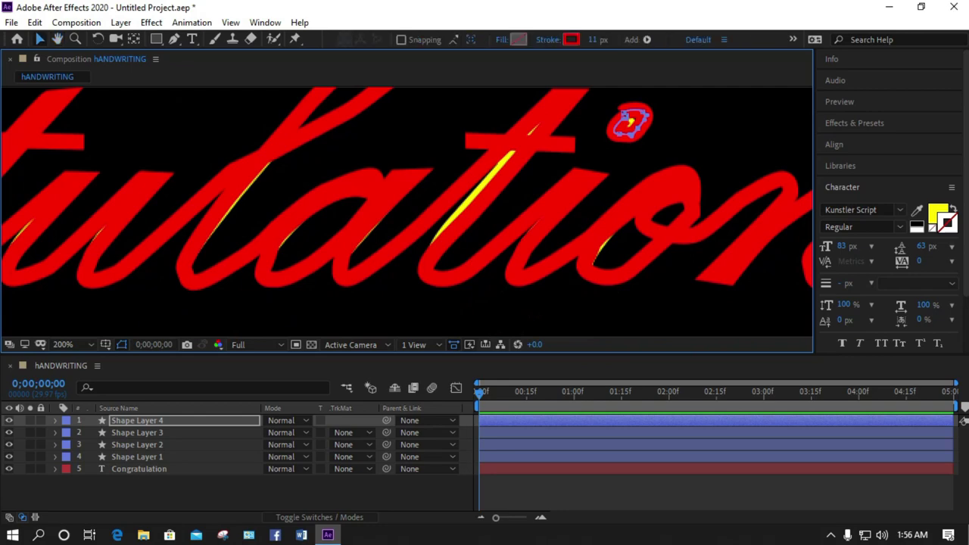
pyautogui.moveTo(630, 121); pyautogui.dragTo(600, 185)
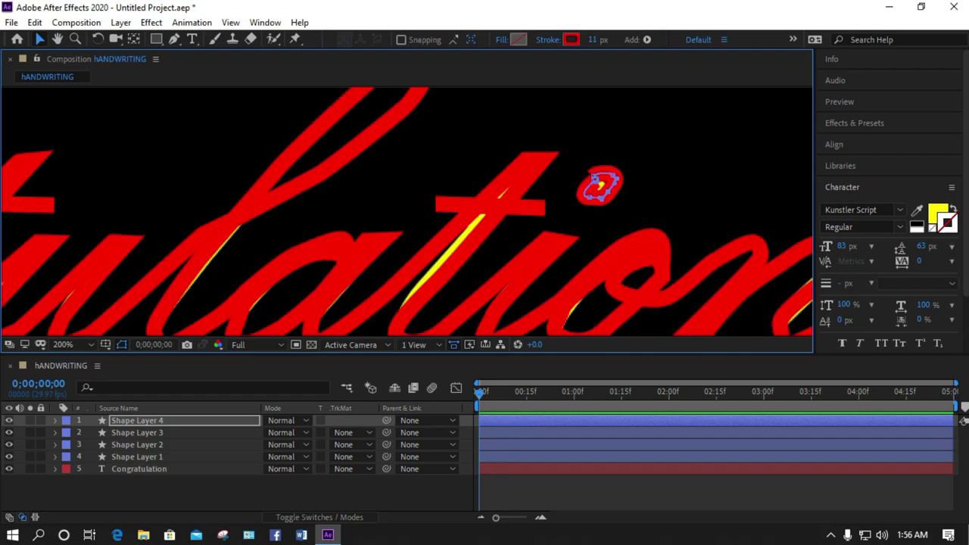
pyautogui.doubleClick(597, 182)
pyautogui.click(559, 240)
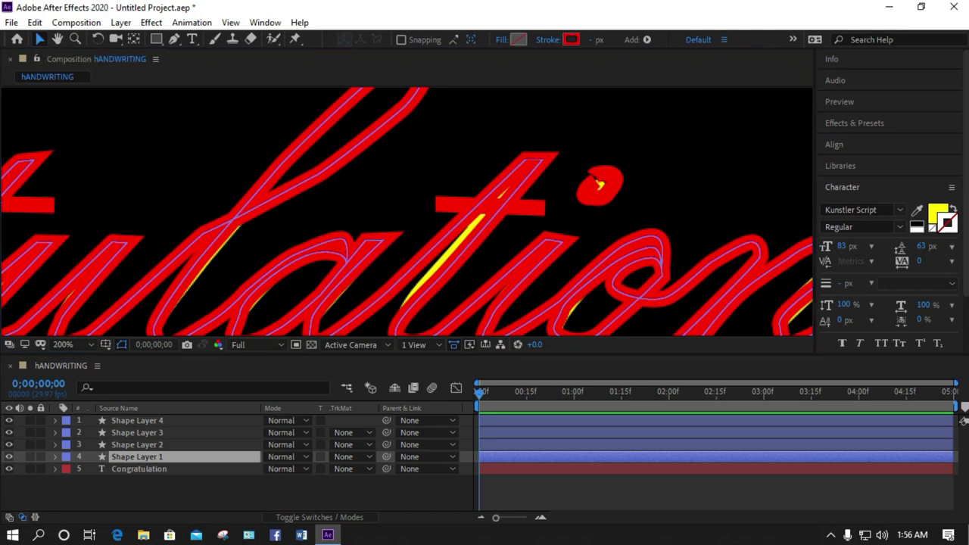
pyautogui.click(598, 184)
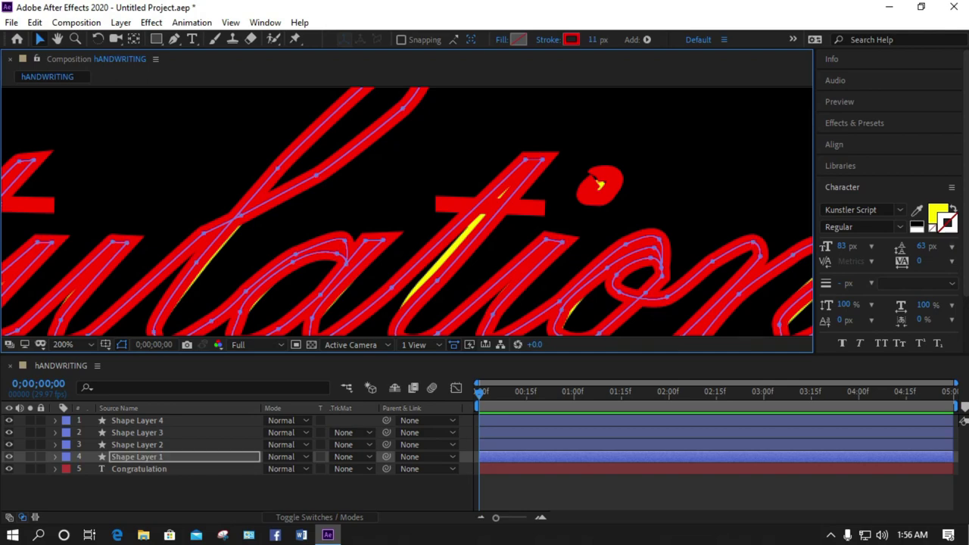
pyautogui.moveTo(598, 184); pyautogui.dragTo(540, 125)
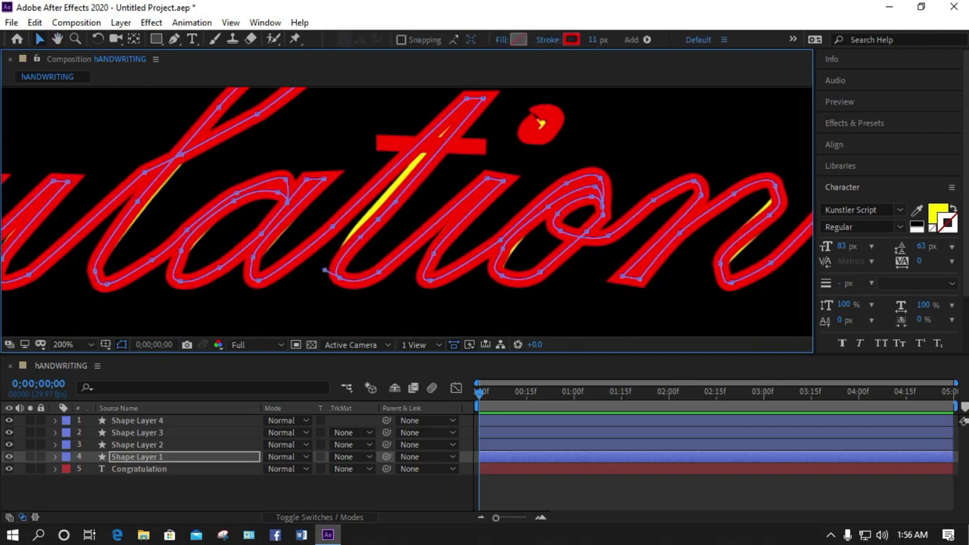
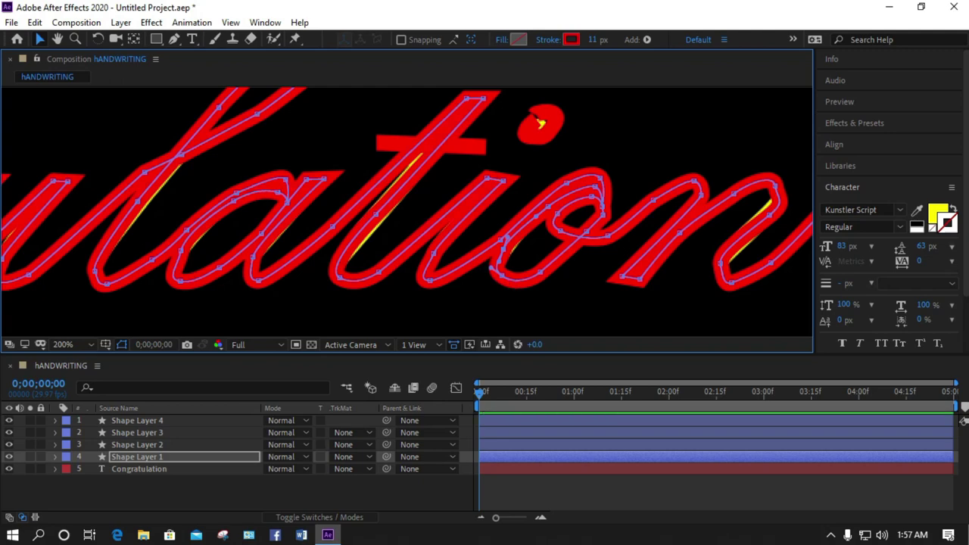
# Examine how well the traced strokes cover the text along the whole word, back to the capital C.
pyautogui.press('space')
pyautogui.moveTo(505, 254); pyautogui.dragTo(269, 252)
pyautogui.press('space')
pyautogui.moveTo(212, 227); pyautogui.dragTo(778, 233)
pyautogui.moveTo(288, 227); pyautogui.dragTo(645, 223)
pyautogui.moveTo(250, 250); pyautogui.dragTo(635, 221)
pyautogui.moveTo(364, 205); pyautogui.dragTo(608, 267)
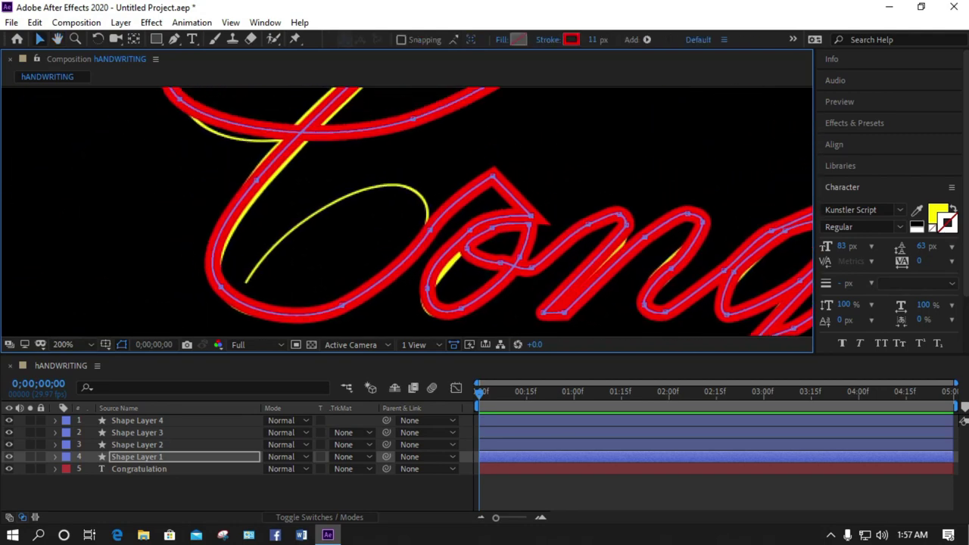
pyautogui.press('space')
pyautogui.moveTo(424, 167); pyautogui.dragTo(387, 285)
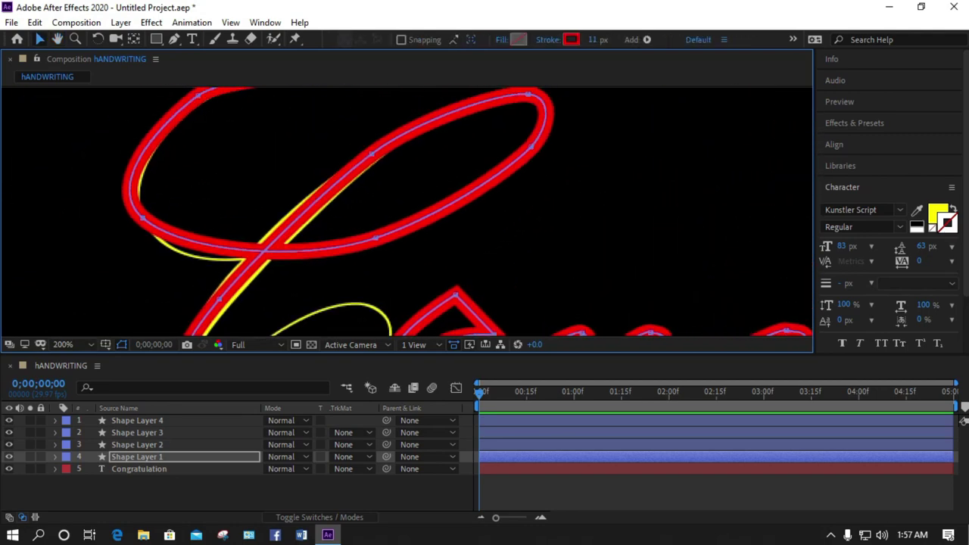
pyautogui.press(',')
pyautogui.press(',')
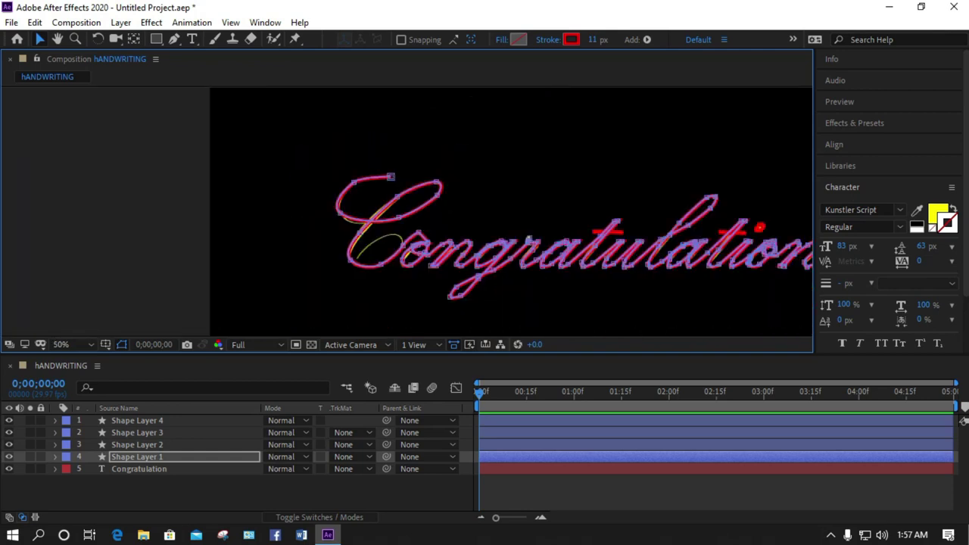
pyautogui.click(144, 291)
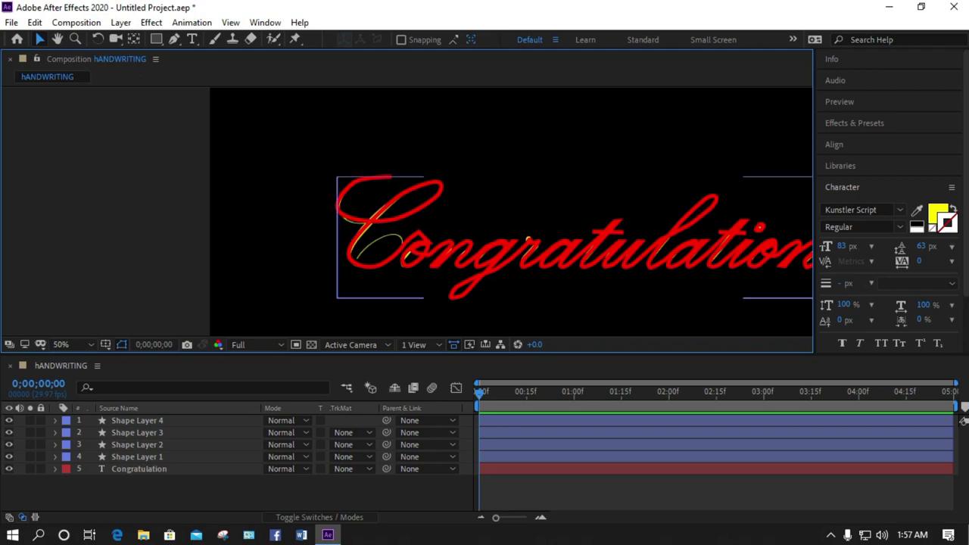
# Add Trim Paths to the contents of Shape Layer 1 and show its properties.
pyautogui.click(55, 457)
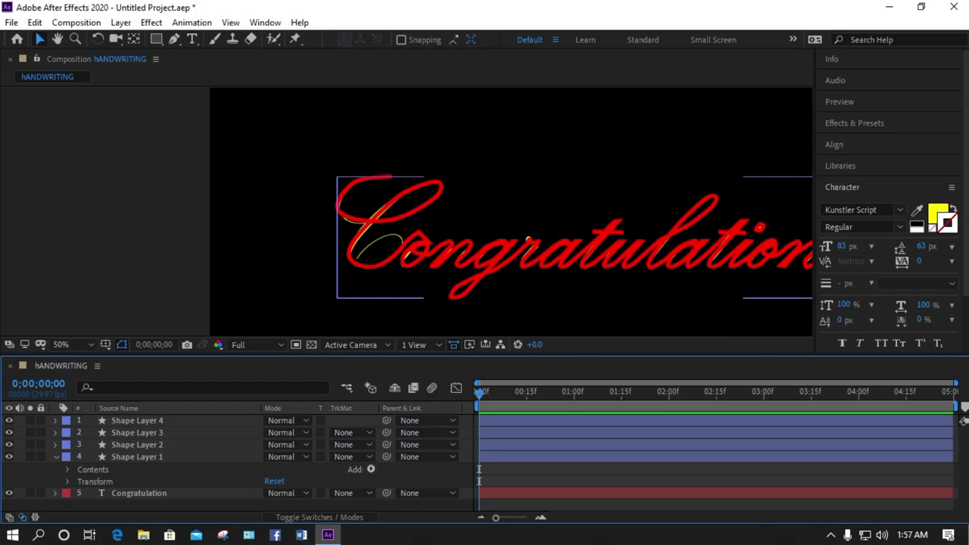
pyautogui.click(370, 468)
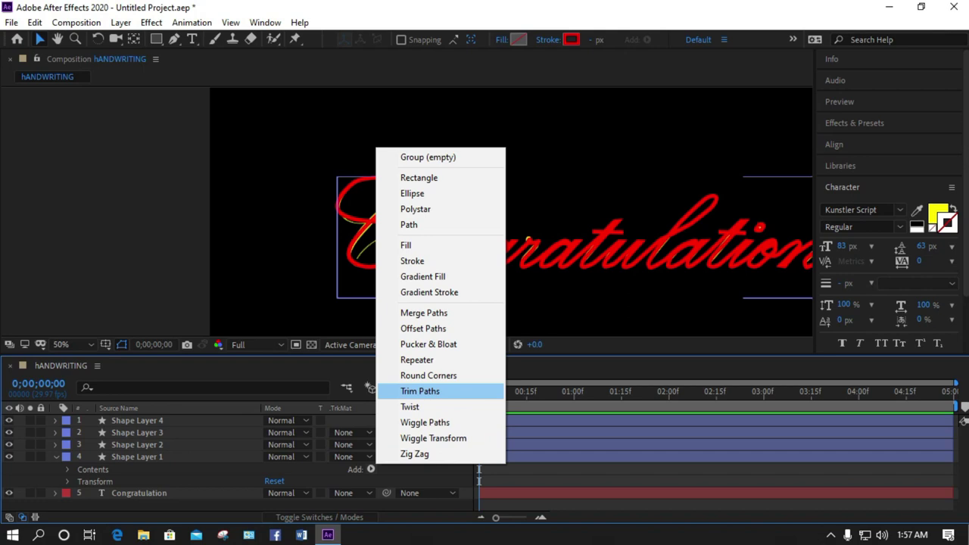
pyautogui.click(419, 390)
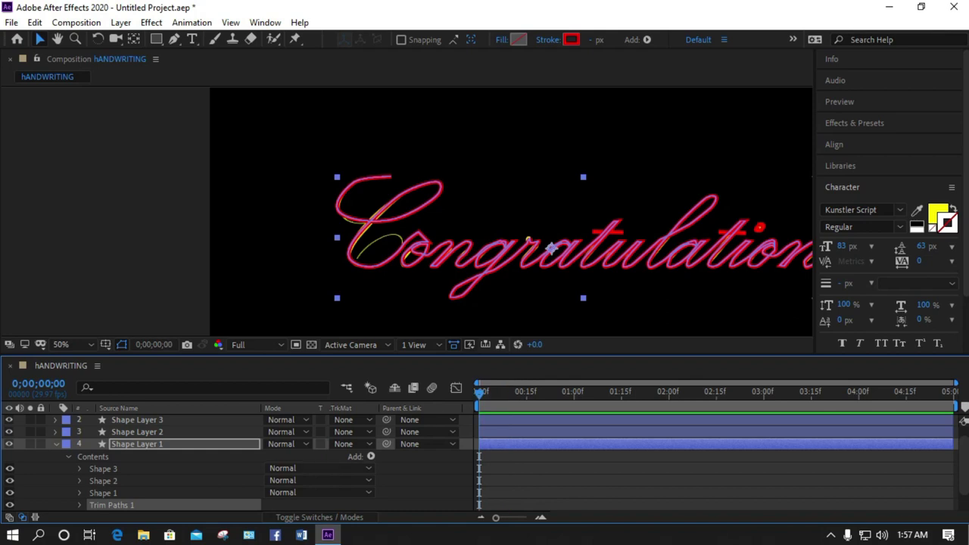
pyautogui.scroll(-2, 485, 461)
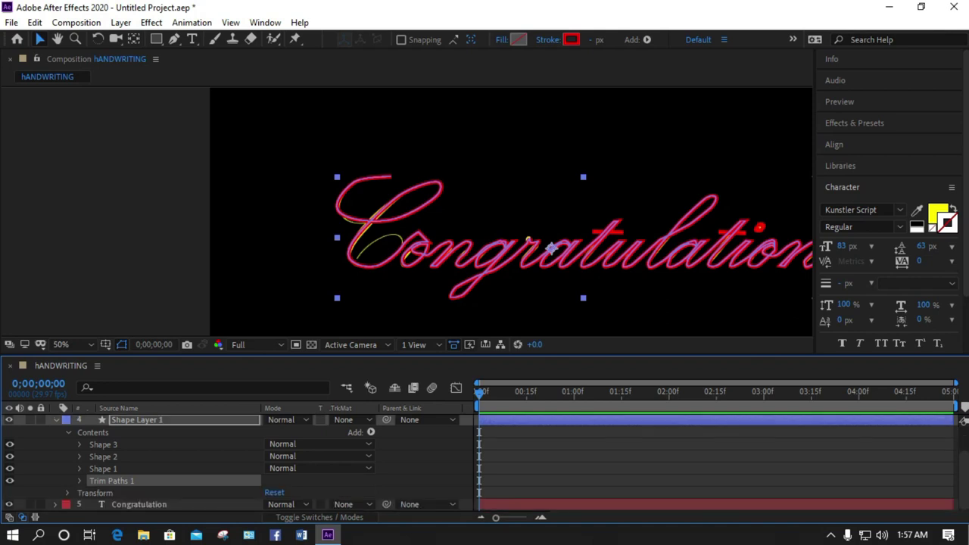
pyautogui.click(79, 481)
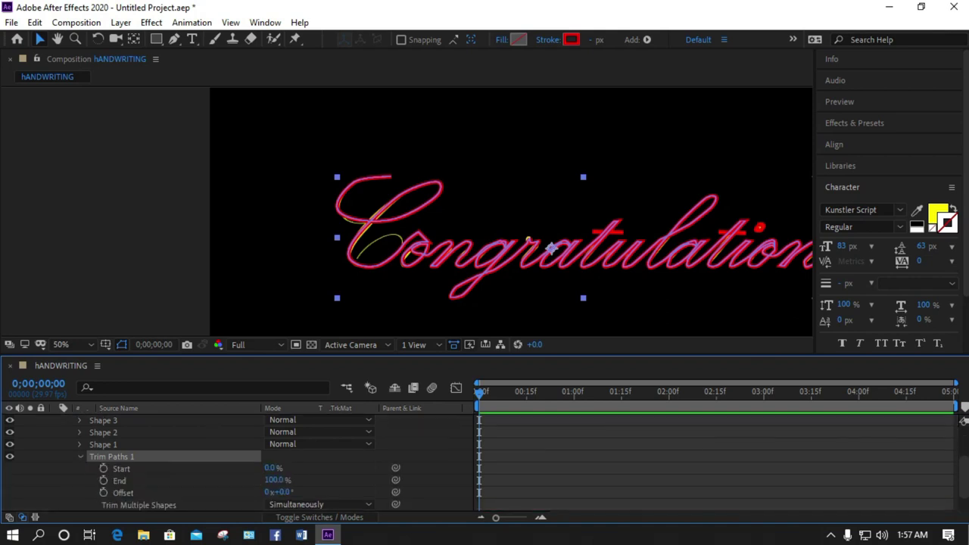
pyautogui.scroll(-2, 227, 462)
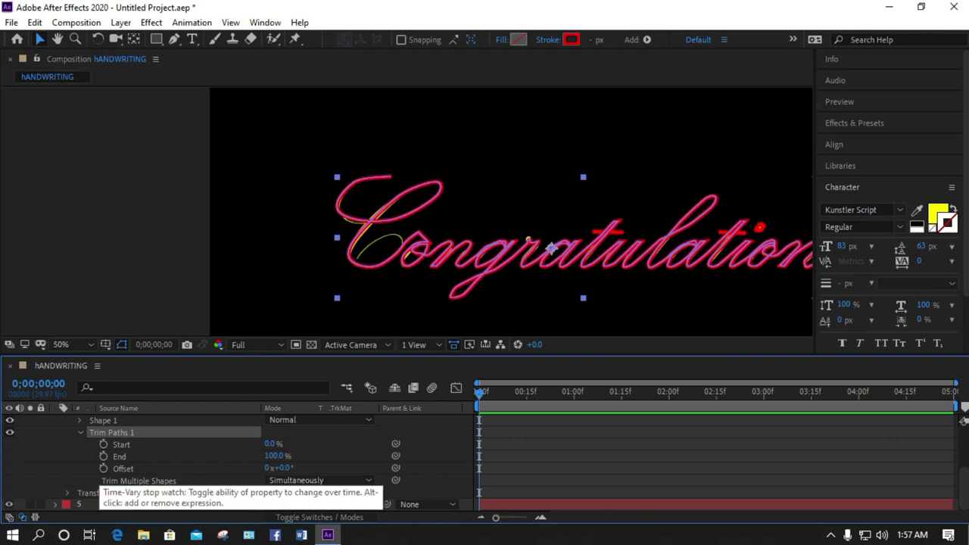
# At the first frame, keyframe the Trim Paths End at 2% and Start at 0%, leaving Offset without keyframes.
pyautogui.click(104, 469)
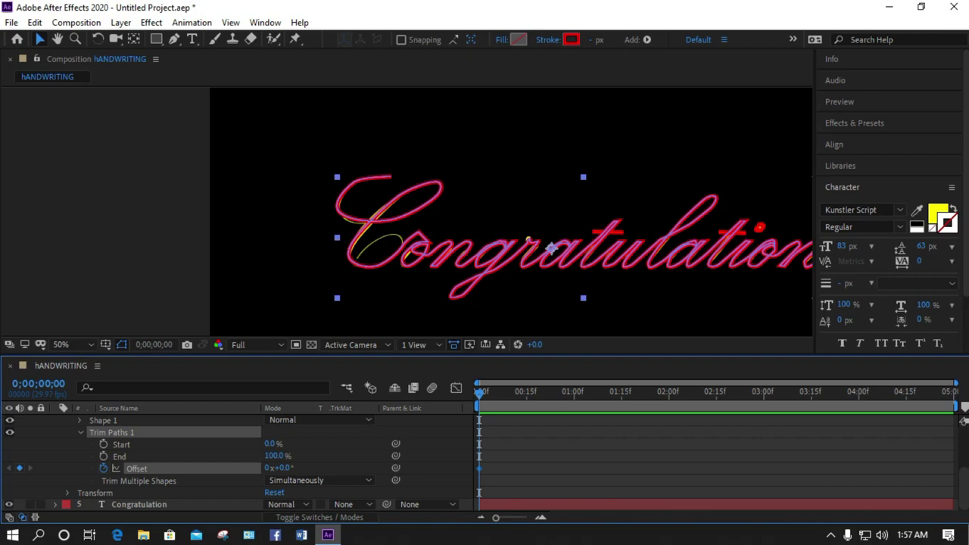
pyautogui.click(103, 468)
pyautogui.click(104, 456)
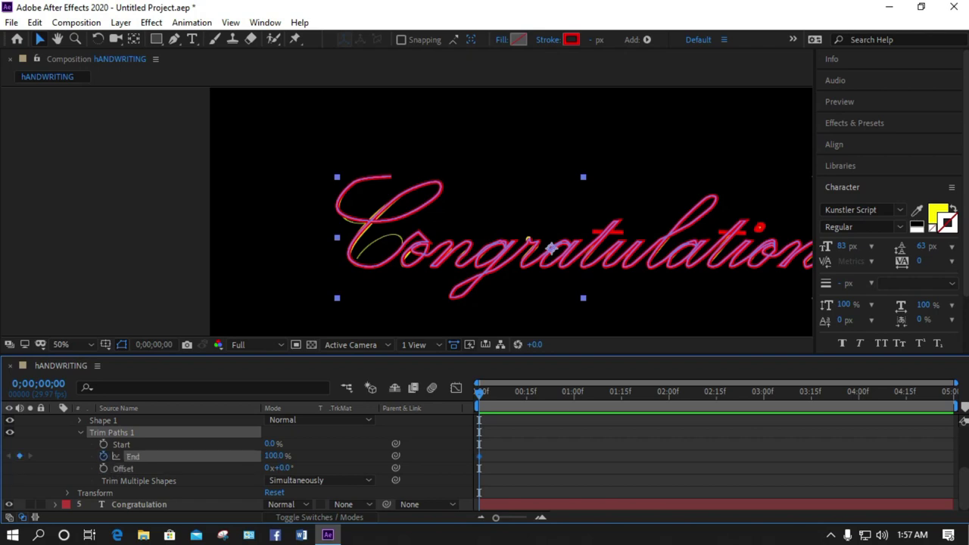
pyautogui.moveTo(274, 456); pyautogui.dragTo(189, 456)
pyautogui.moveTo(270, 456)
pyautogui.mouseDown()
pyautogui.moveTo(344, 455)
pyautogui.moveTo(275, 456)
pyautogui.mouseUp()
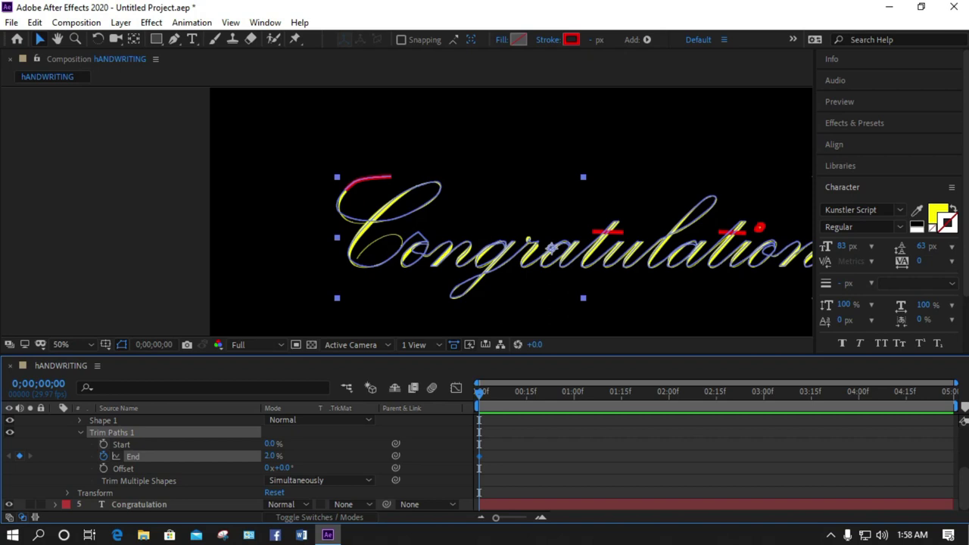
pyautogui.click(104, 444)
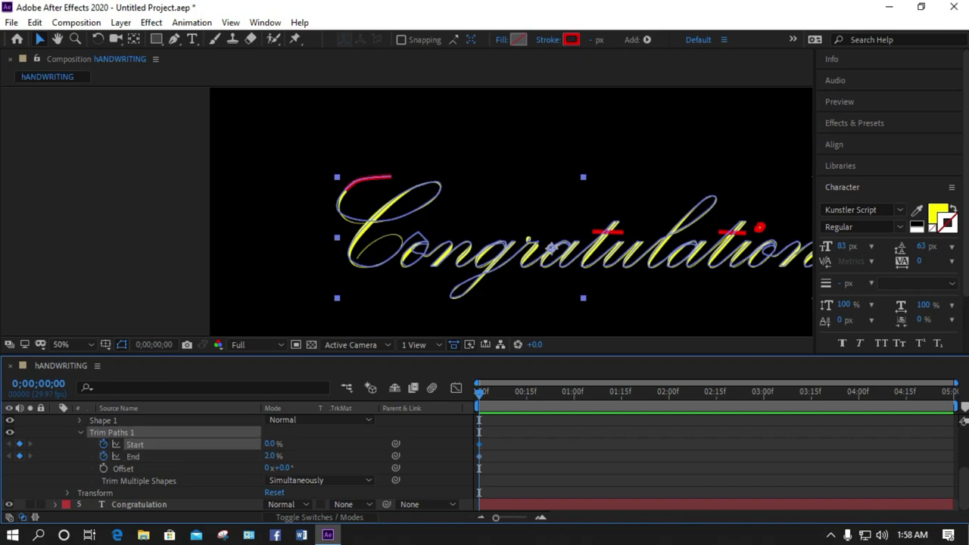
# Keyframe the Trim Paths Start at 100% at 0;00;02;00.
pyautogui.moveTo(479, 394); pyautogui.dragTo(665, 394)
pyautogui.press('space')
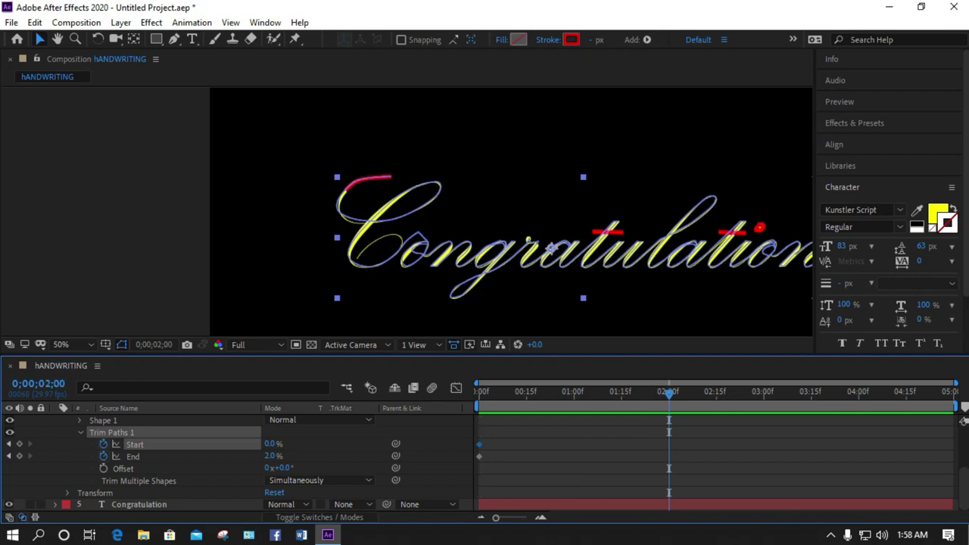
pyautogui.moveTo(270, 445); pyautogui.dragTo(349, 444)
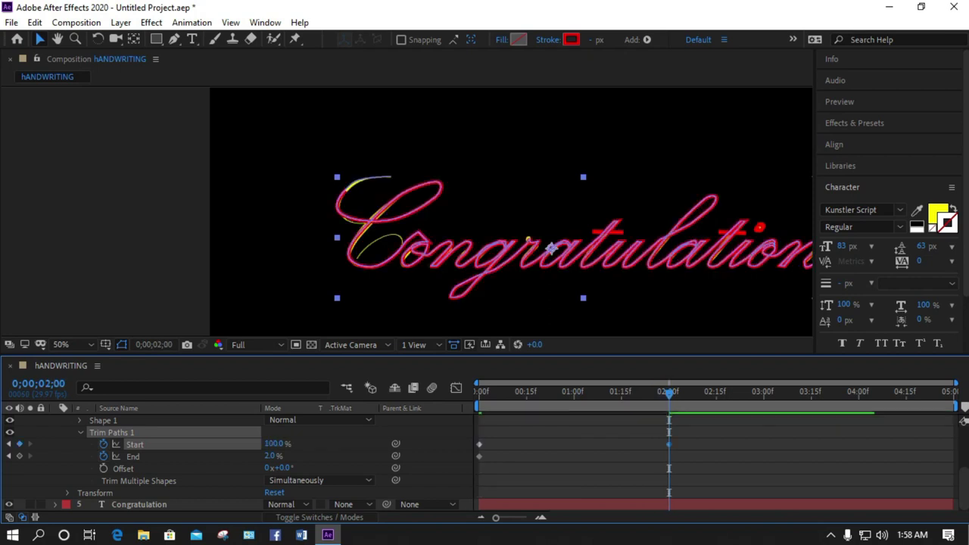
# Play back the Trim Paths animation from the first frame with the whole word in view.
pyautogui.moveTo(669, 394); pyautogui.dragTo(479, 394)
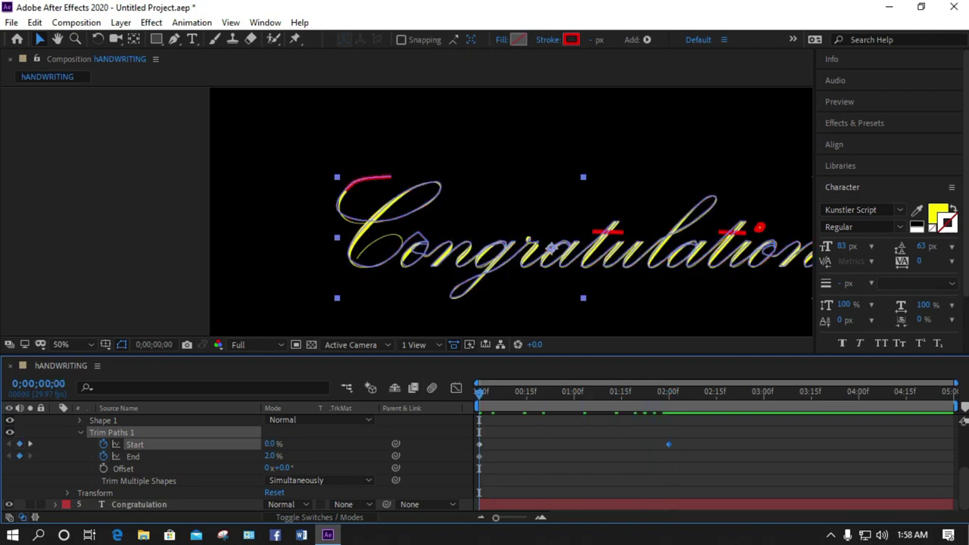
pyautogui.hotkey('ctrl', '3')
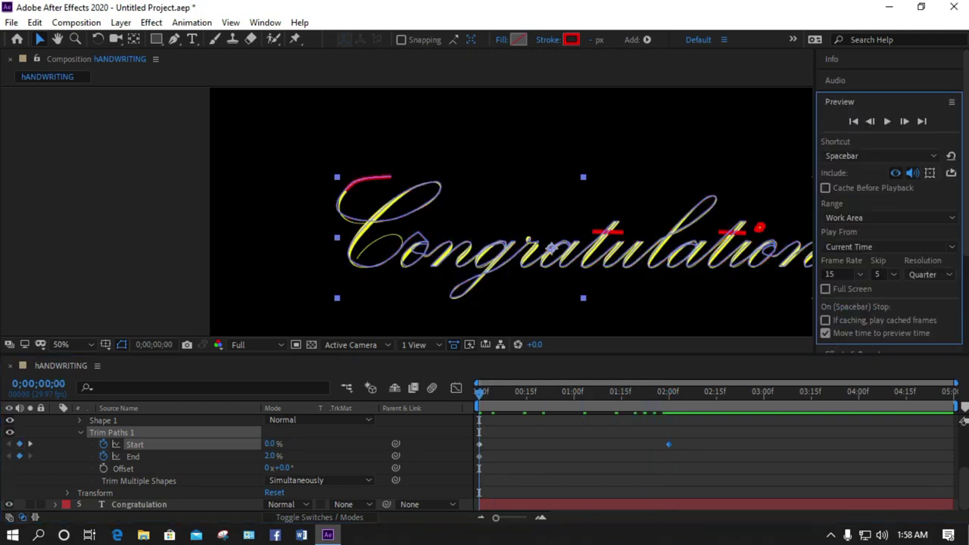
pyautogui.press('h')
pyautogui.moveTo(553, 227); pyautogui.dragTo(420, 220)
pyautogui.press('v')
pyautogui.click(887, 121)
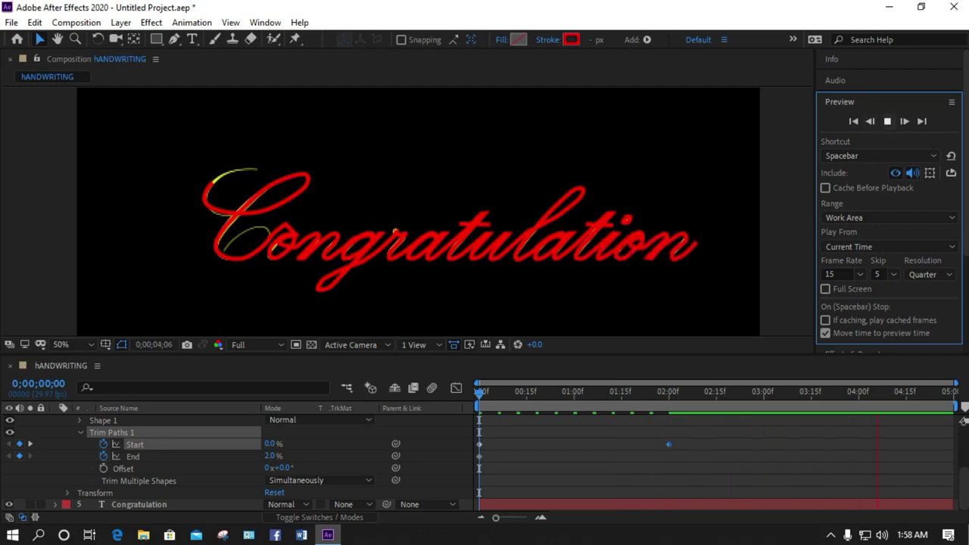
pyautogui.press('space')
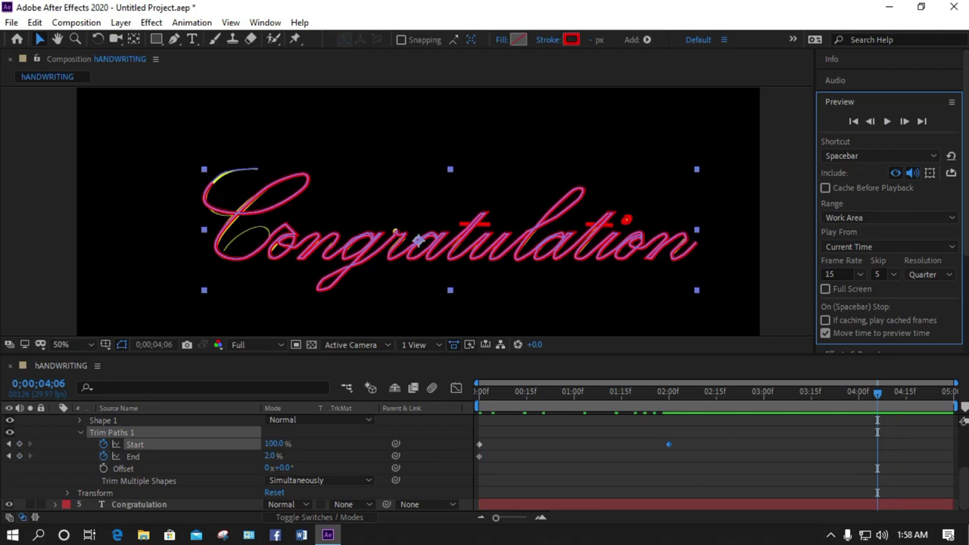
pyautogui.press('space')
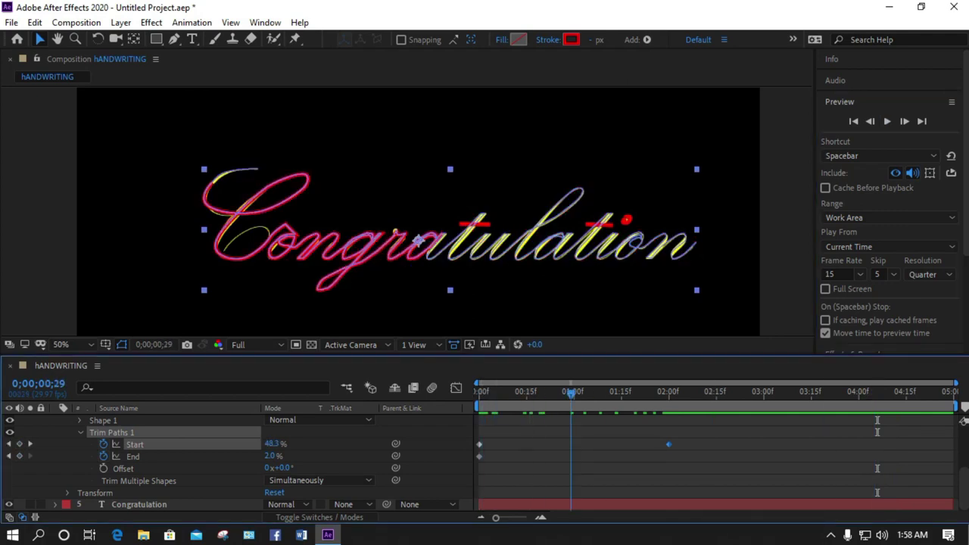
# Set the current time to 0;00;02;00 and collapse the Trim Paths and Contents groups of Shape Layer 1.
pyautogui.moveTo(637, 394); pyautogui.dragTo(669, 393)
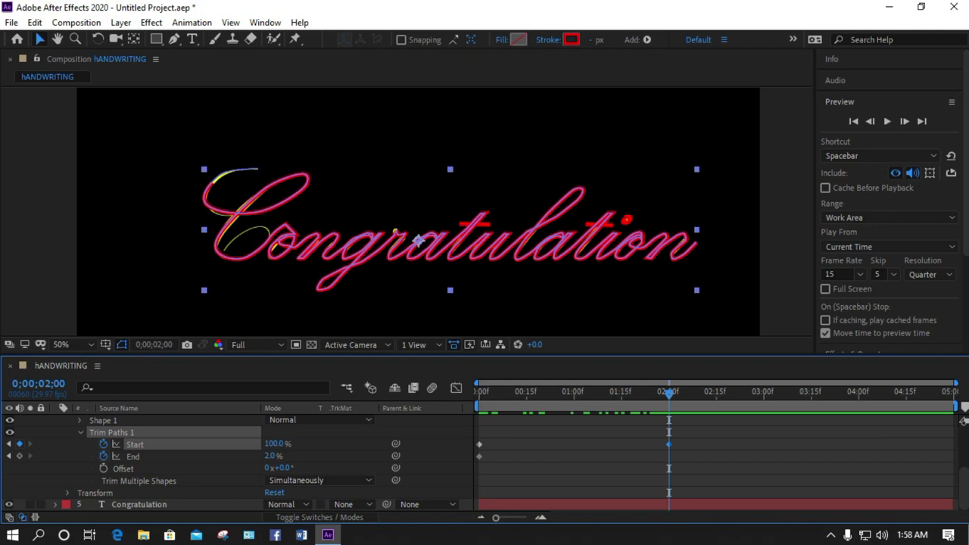
pyautogui.moveTo(669, 394)
pyautogui.mouseDown()
pyautogui.moveTo(479, 394)
pyautogui.moveTo(669, 394)
pyautogui.mouseUp()
pyautogui.click(81, 432)
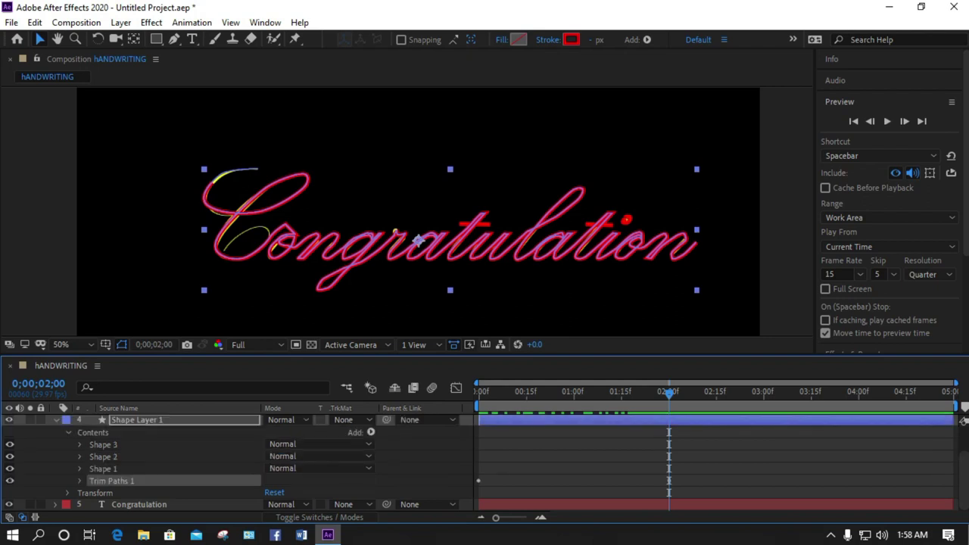
pyautogui.click(69, 433)
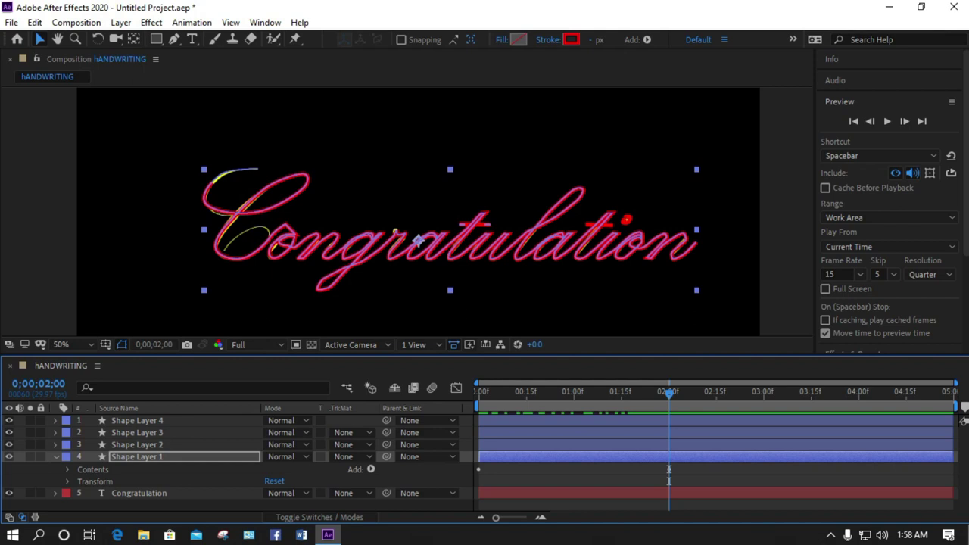
# Expand Shape Layer 2 and add Trim Paths to its contents.
pyautogui.click(137, 445)
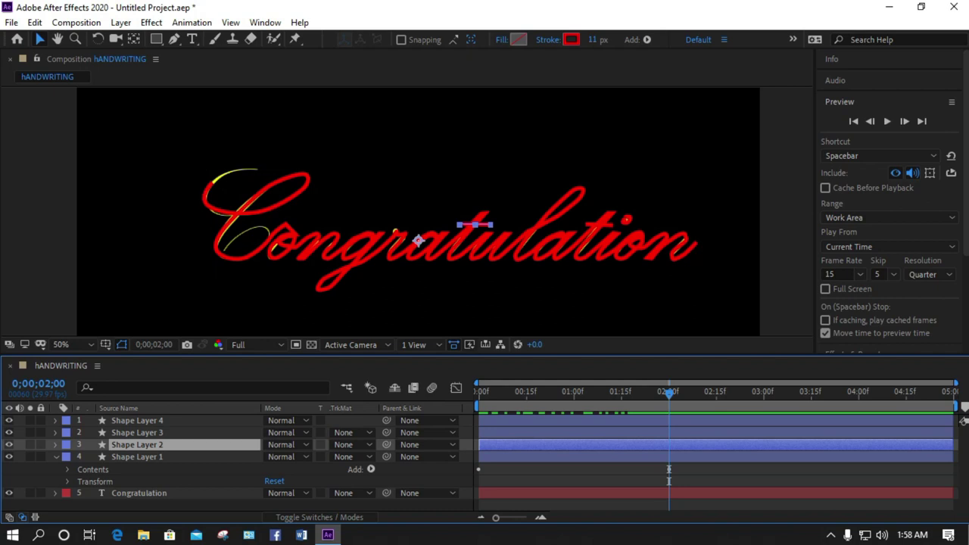
pyautogui.click(56, 445)
pyautogui.click(92, 458)
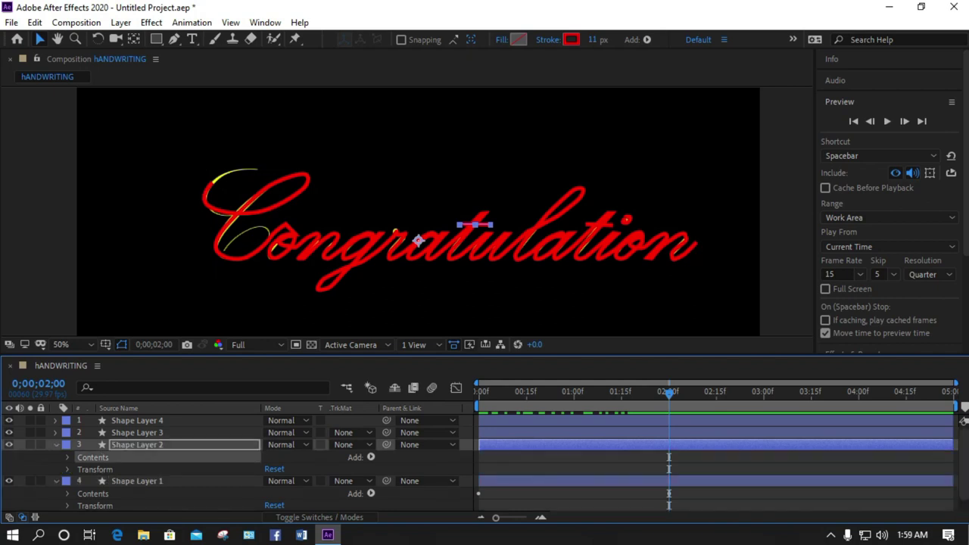
pyautogui.click(370, 457)
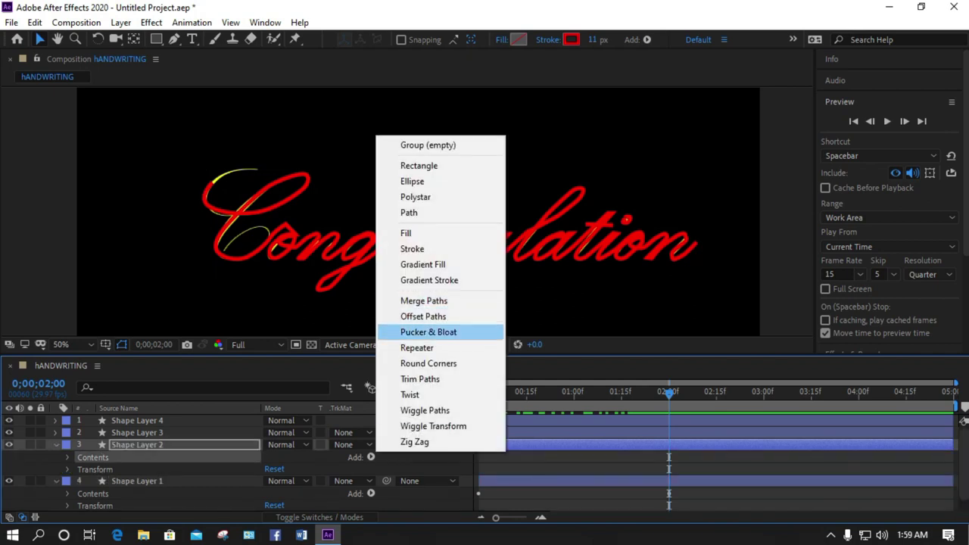
pyautogui.click(419, 378)
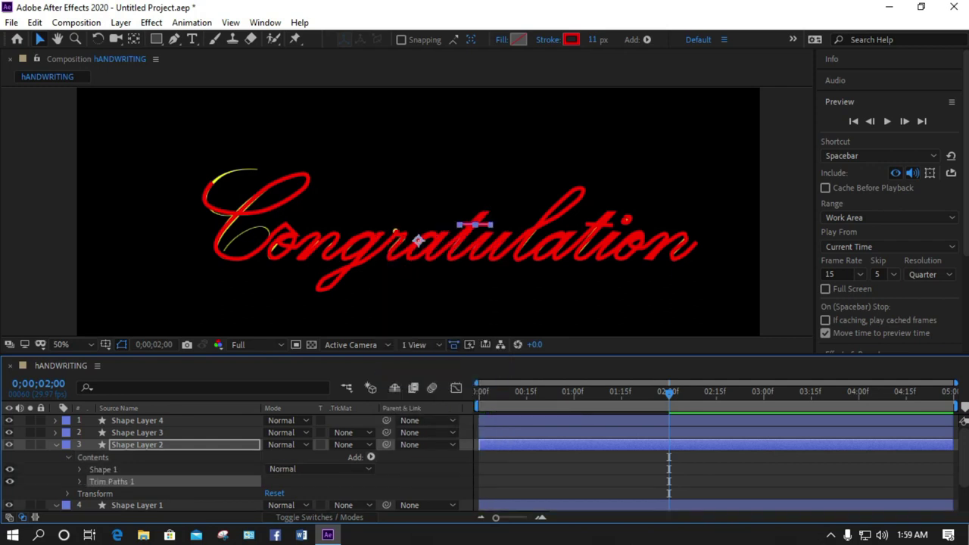
# Enlarge the timeline area upward so the expanded properties of all layers fit in view.
pyautogui.moveTo(669, 394)
pyautogui.mouseDown()
pyautogui.moveTo(622, 393)
pyautogui.moveTo(694, 394)
pyautogui.moveTo(670, 393)
pyautogui.mouseUp()
pyautogui.scroll(-2, 963, 421)
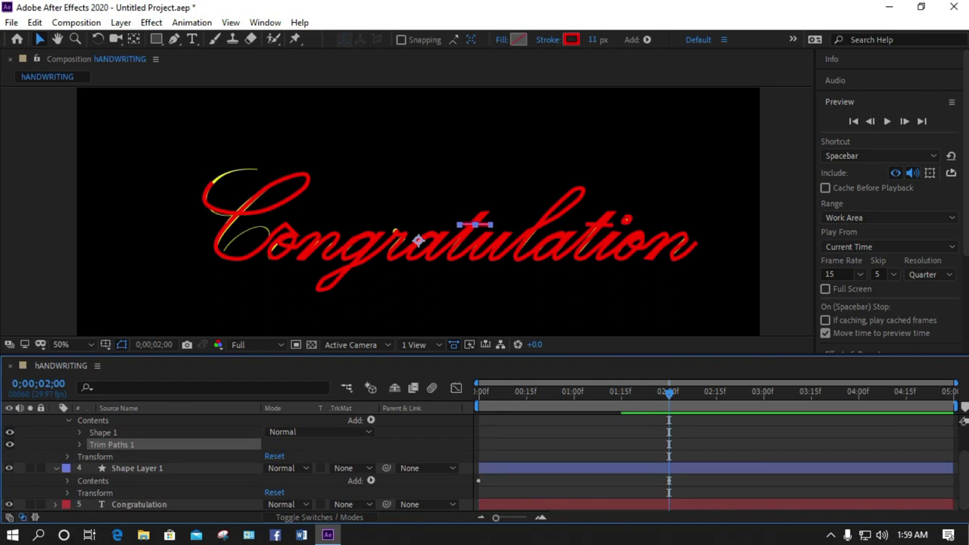
pyautogui.scroll(2, 963, 421)
pyautogui.scroll(-2, 963, 421)
pyautogui.scroll(2, 963, 421)
pyautogui.moveTo(470, 355); pyautogui.dragTo(470, 227)
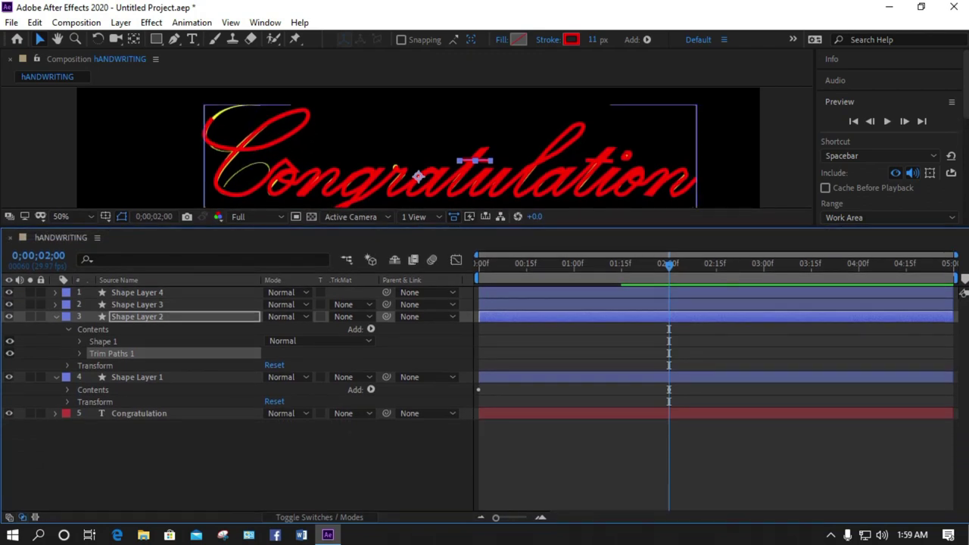
pyautogui.moveTo(669, 266)
pyautogui.mouseDown()
pyautogui.moveTo(597, 265)
pyautogui.moveTo(678, 266)
pyautogui.mouseUp()
pyautogui.press('pagedown')
pyautogui.press('pagedown')
pyautogui.press('pagedown')
pyautogui.press('pagedown')
pyautogui.press('pagedown')
pyautogui.press('pagedown')
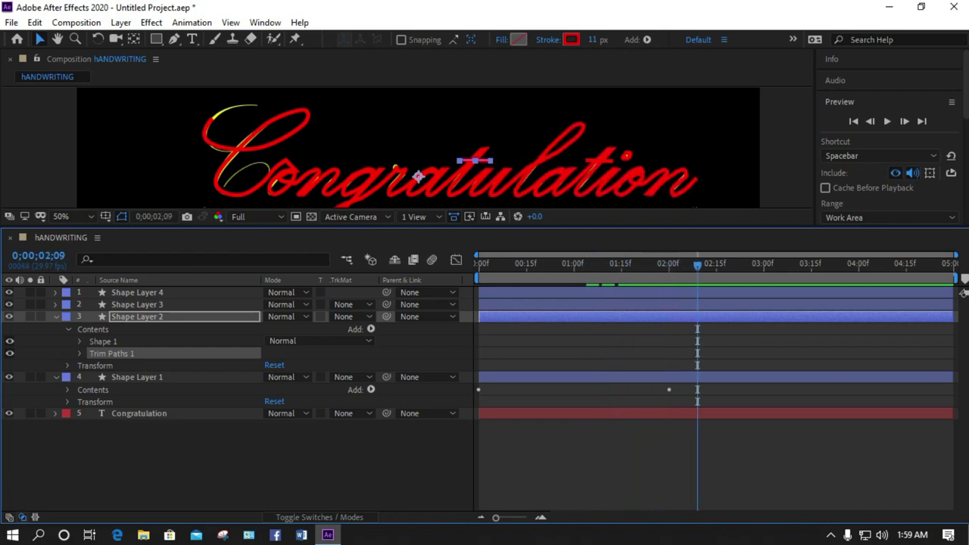
# Expand Shape Layer 1's Trim Paths and align the current time with its last Start keyframe at 0;00;02;00.
pyautogui.click(68, 390)
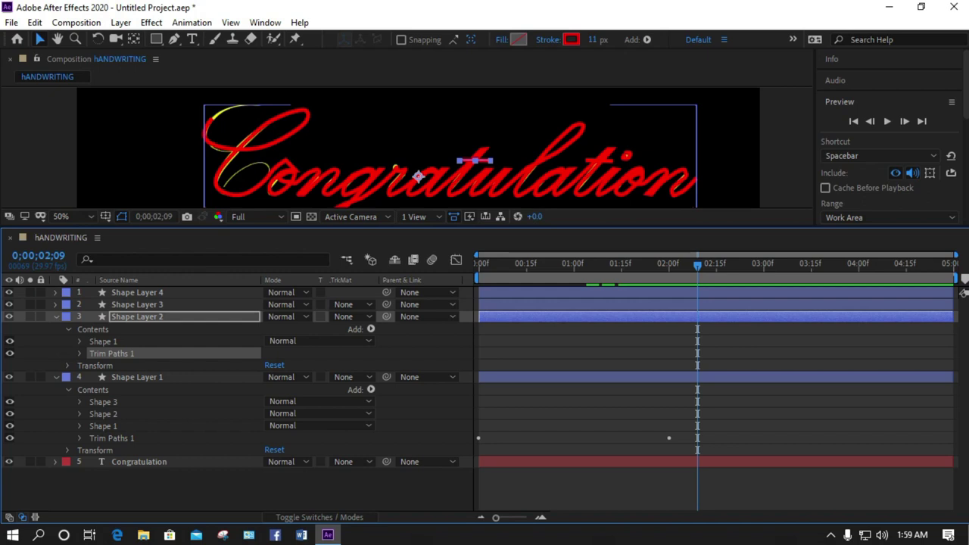
pyautogui.click(81, 438)
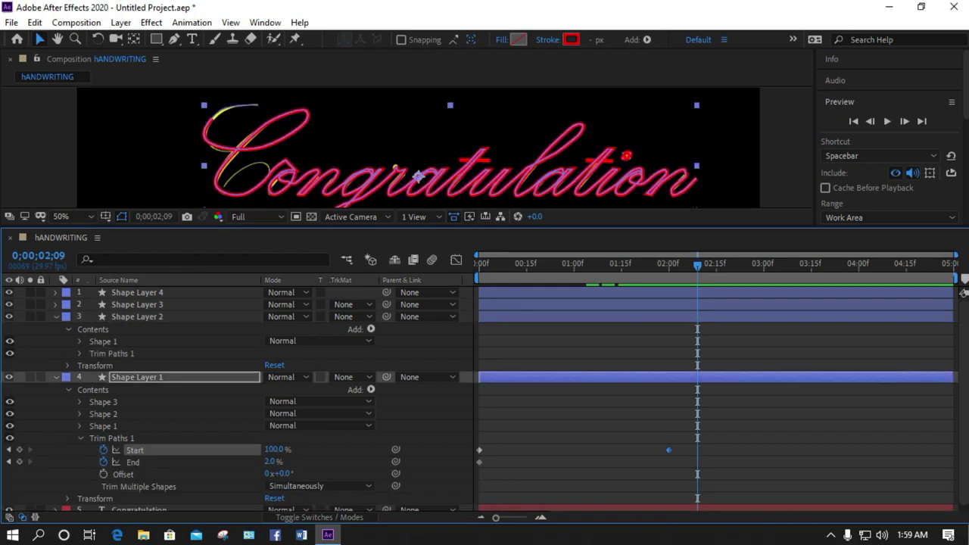
pyautogui.moveTo(697, 265); pyautogui.dragTo(669, 265)
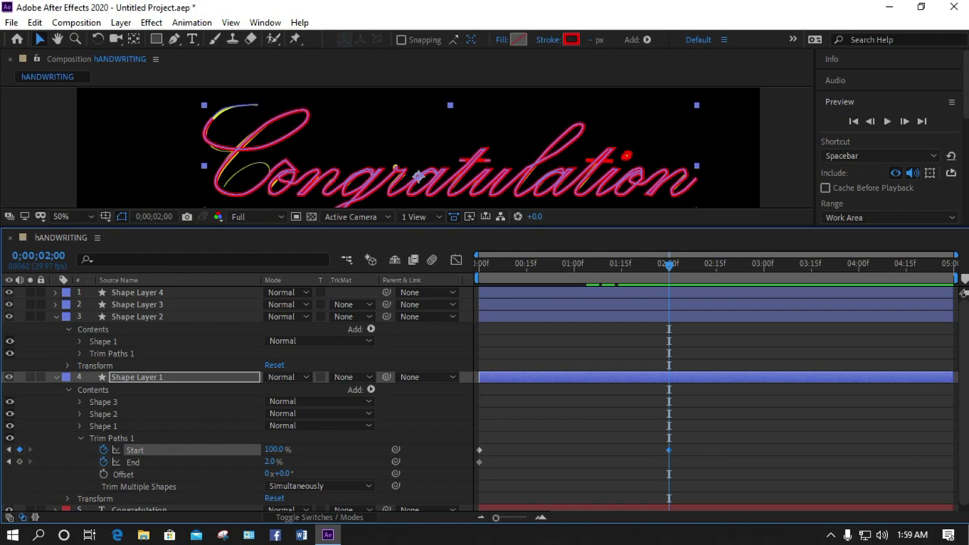
# At 0;00;02;00, keyframe Shape Layer 2's Trim Paths End at 0% and Start at 0%.
pyautogui.click(68, 365)
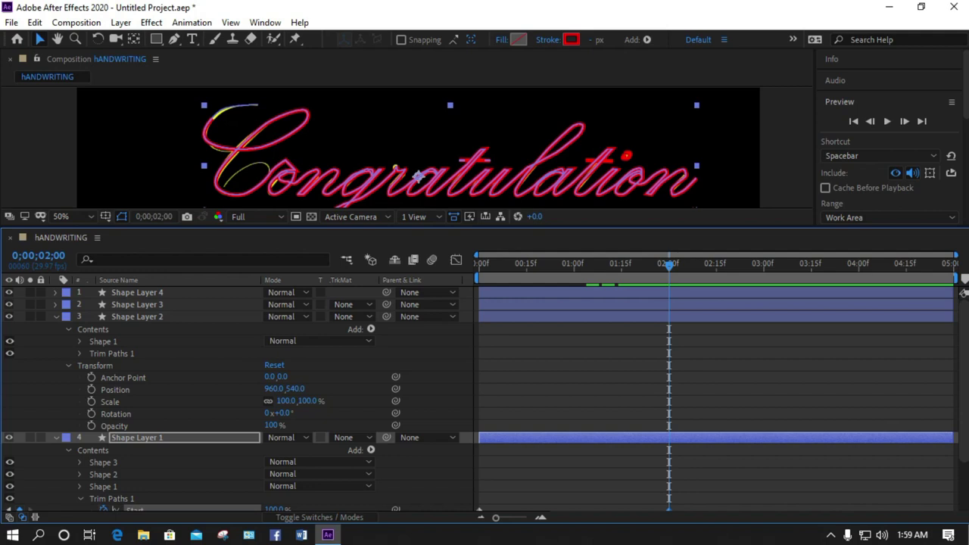
pyautogui.click(79, 353)
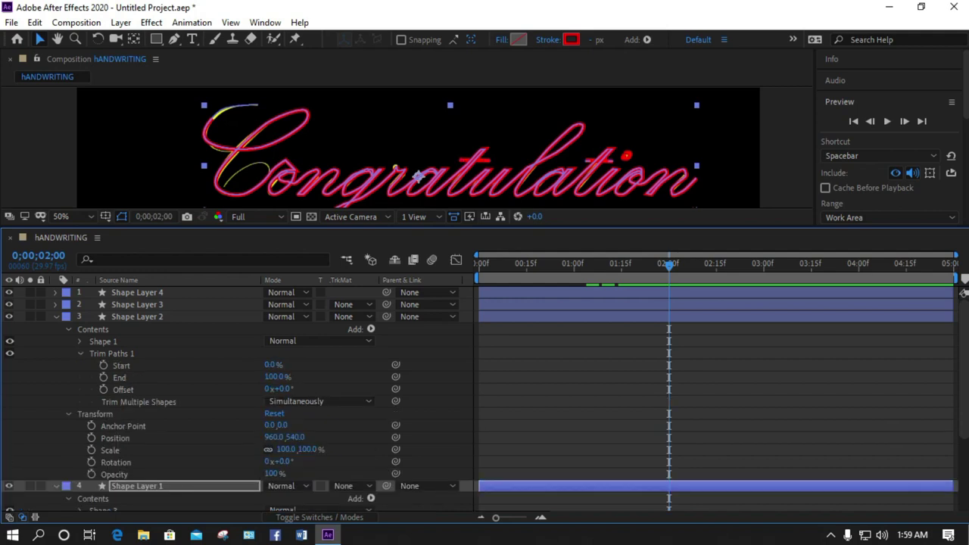
pyautogui.click(104, 377)
pyautogui.click(273, 377)
pyautogui.write('0')
pyautogui.press('Return')
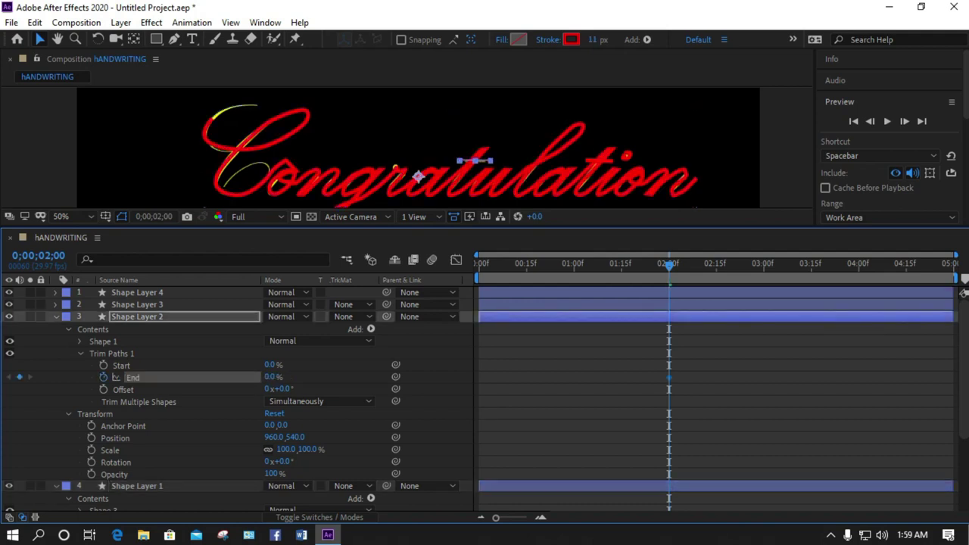
pyautogui.click(104, 366)
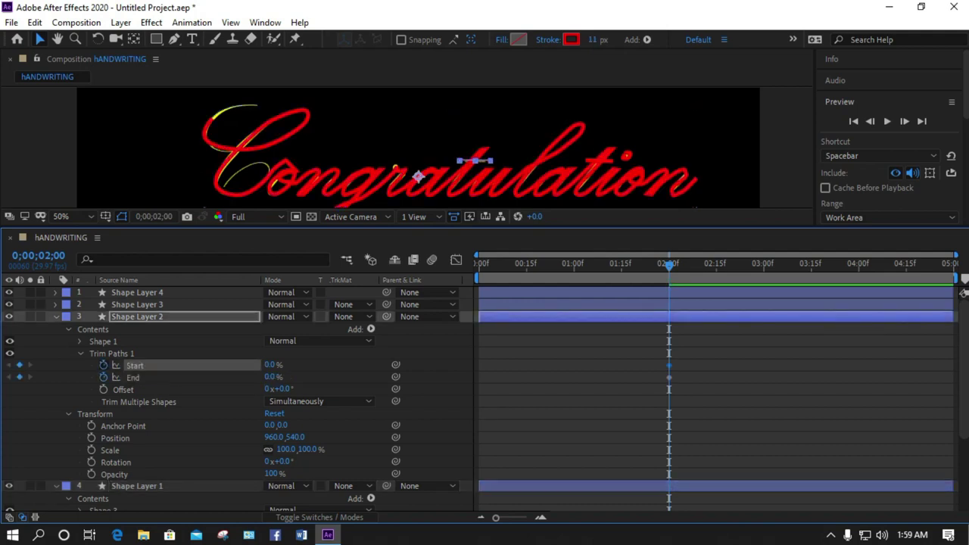
# Set Shape Layer 2's Trim Paths Start keyframe to 100% and step through the frames just before 0;00;02;00.
pyautogui.moveTo(270, 365); pyautogui.dragTo(348, 365)
pyautogui.press('pageup')
pyautogui.moveTo(485, 265); pyautogui.dragTo(672, 266)
pyautogui.press('pageup')
pyautogui.press('pageup')
pyautogui.press('pageup')
pyautogui.press('pageup')
pyautogui.press('pageup')
pyautogui.press('pageup')
pyautogui.press('pageup')
pyautogui.press('pageup')
pyautogui.press('pageup')
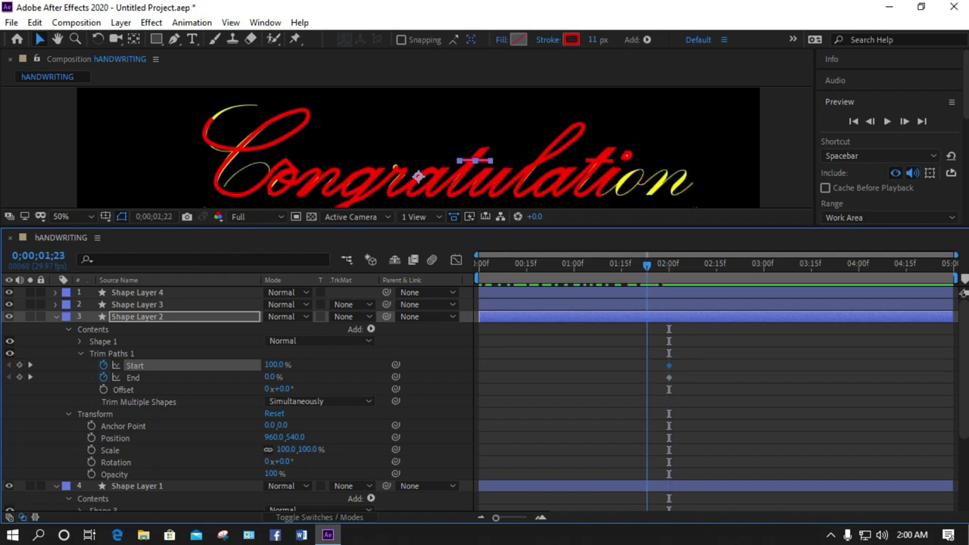
pyautogui.press('pagedown')
pyautogui.press('pagedown')
pyautogui.press('pagedown')
pyautogui.press('pagedown')
pyautogui.press('pagedown')
# Shift Shape Layer 2's 100% Start keyframe to 0;00;02;04 and keyframe Start at 0% at 0;00;02;00.
pyautogui.moveTo(669, 365); pyautogui.dragTo(681, 366)
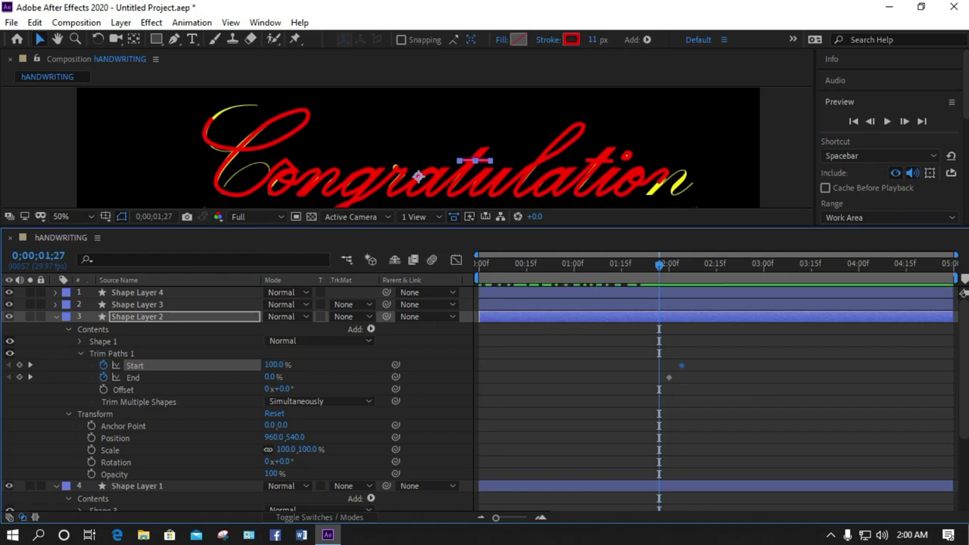
pyautogui.moveTo(659, 266); pyautogui.dragTo(669, 267)
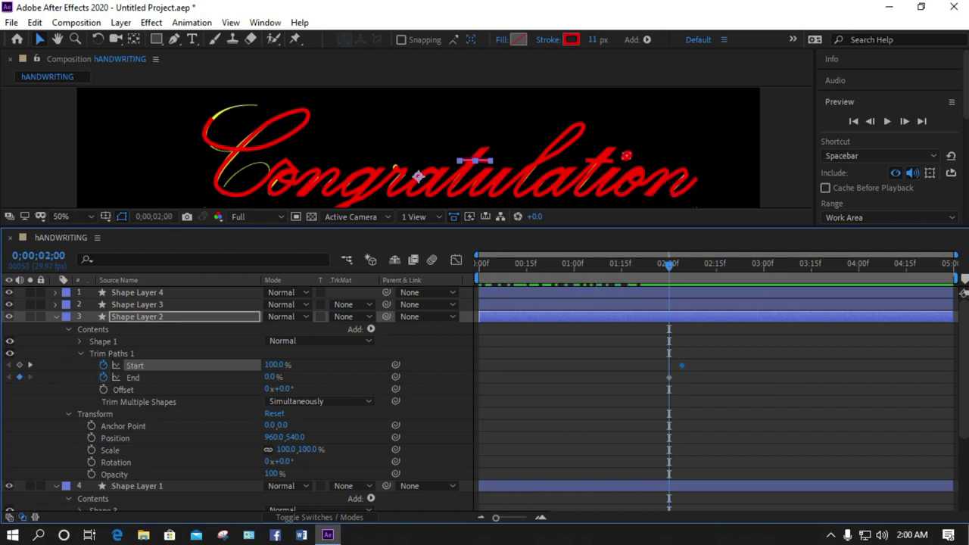
pyautogui.moveTo(273, 365); pyautogui.dragTo(198, 365)
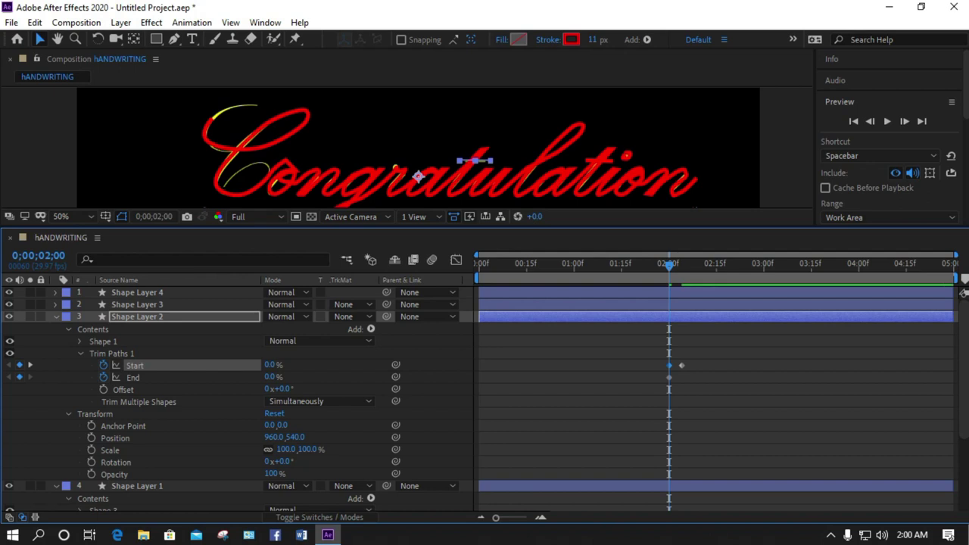
# Set the current time to 0;00;02;04 and add Trim Paths to Shape Layer 3's contents.
pyautogui.moveTo(670, 267); pyautogui.dragTo(685, 267)
pyautogui.press('pageup')
pyautogui.press('pageup')
pyautogui.press('pagedown')
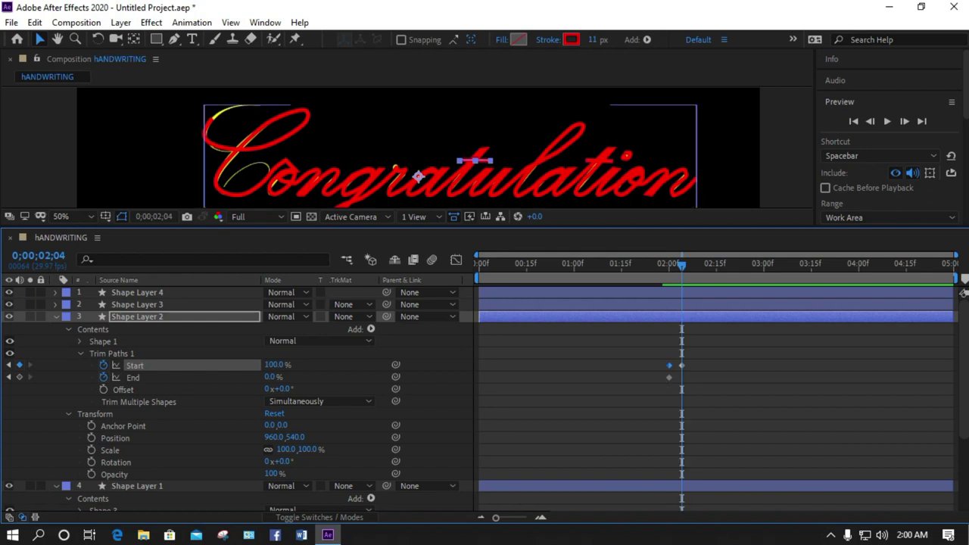
pyautogui.click(56, 316)
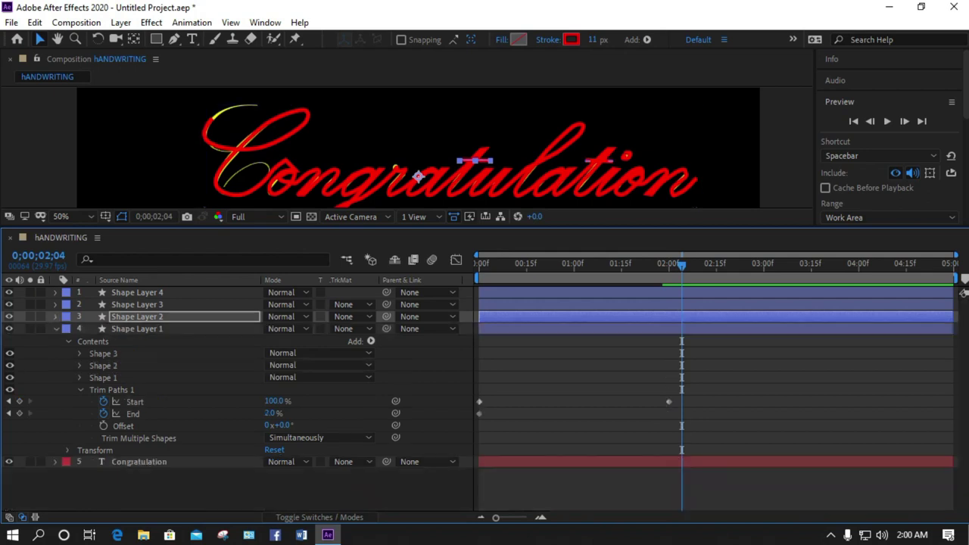
pyautogui.click(56, 304)
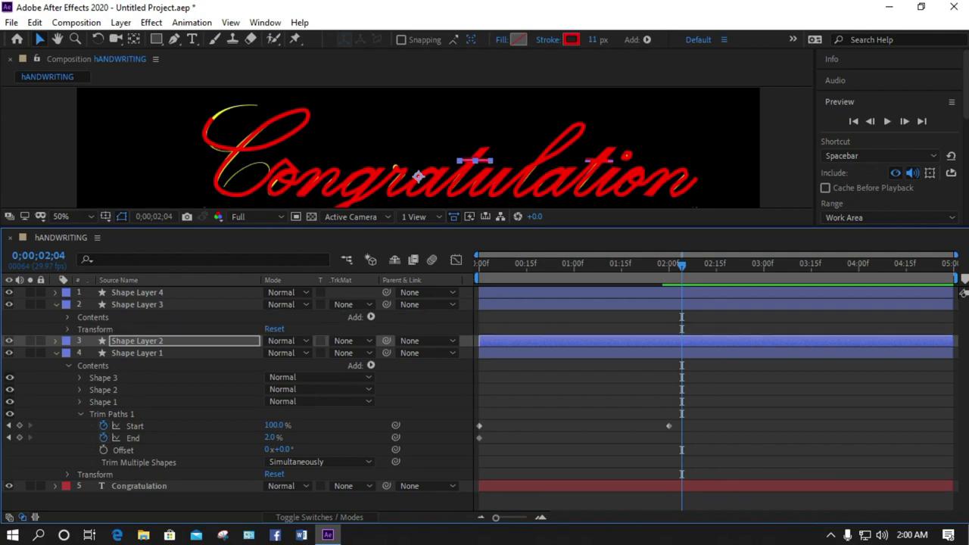
pyautogui.click(68, 317)
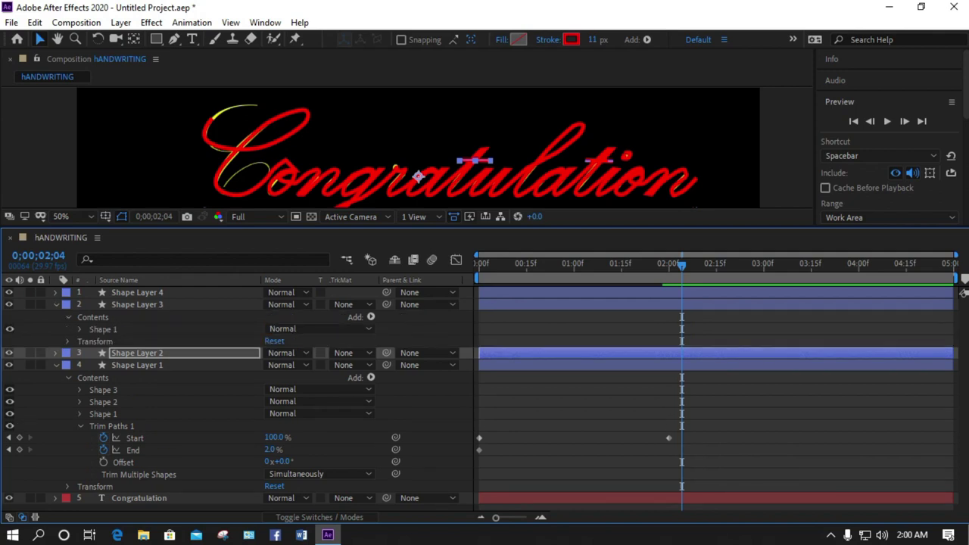
pyautogui.click(370, 316)
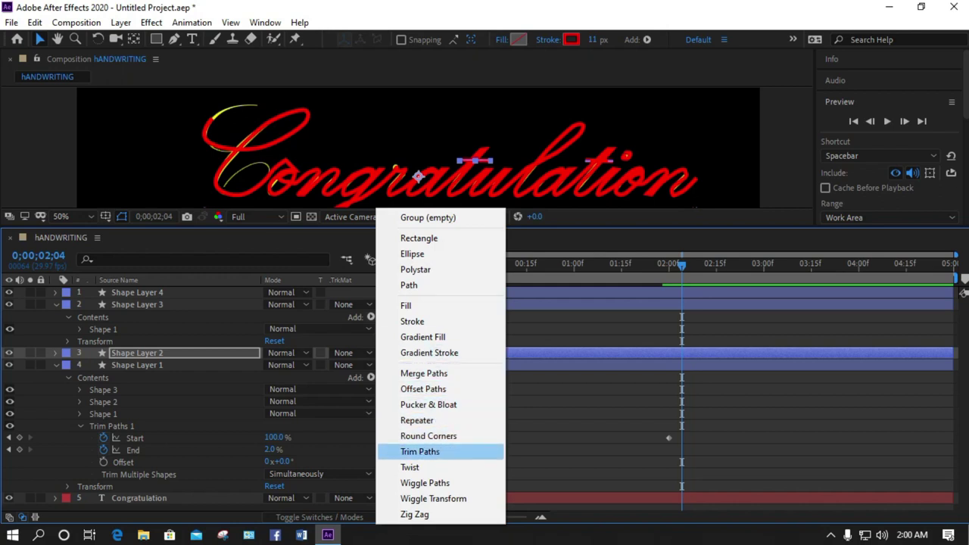
pyautogui.click(420, 451)
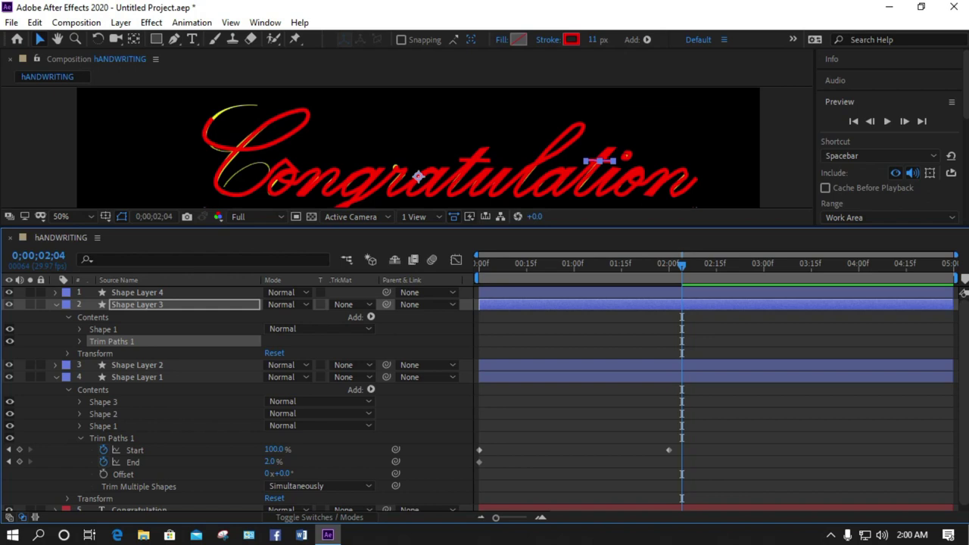
# Set Shape Layer 3's Trim Paths End to 0% and keyframe Start at 0% at 0;00;02;04.
pyautogui.click(80, 341)
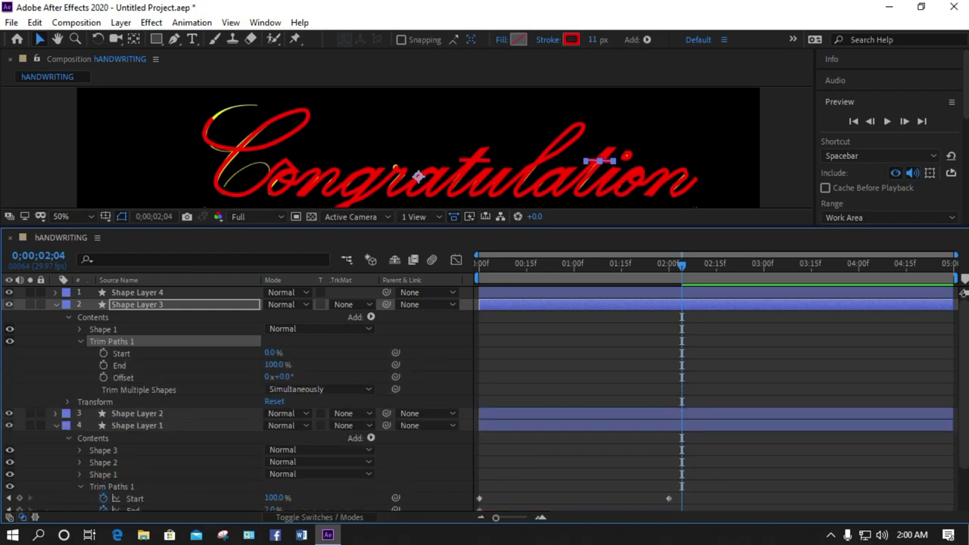
pyautogui.click(119, 365)
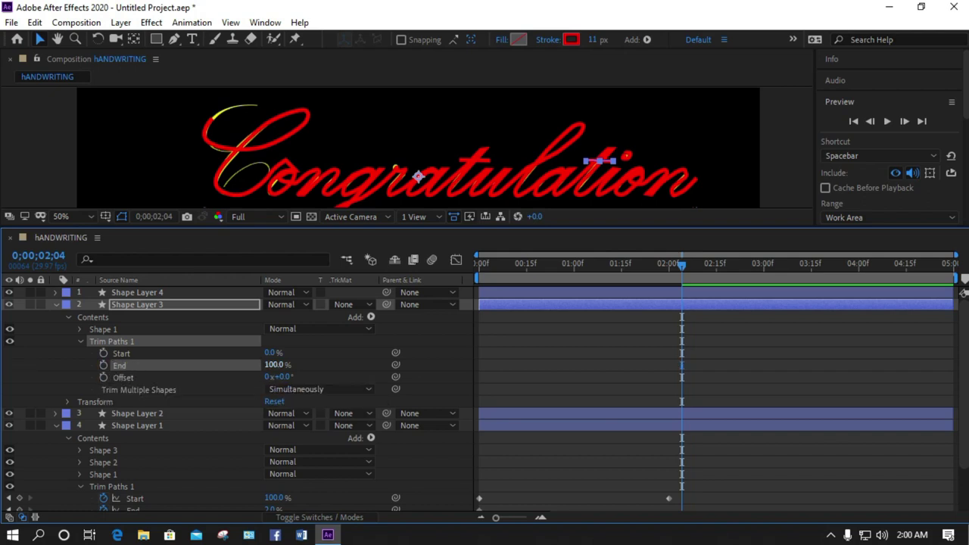
pyautogui.write('0')
pyautogui.press('Return')
pyautogui.click(103, 353)
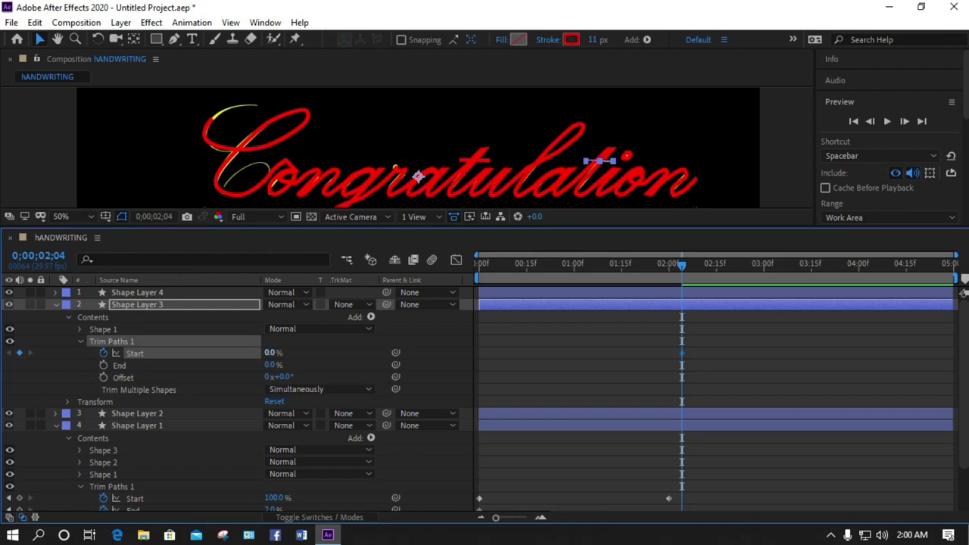
# Keyframe Shape Layer 3's Trim Paths Start at 100% at 0;00;02;09 and play back the animation.
pyautogui.press('pagedown')
pyautogui.press('pagedown')
pyautogui.press('pagedown')
pyautogui.press('pagedown')
pyautogui.press('pagedown')
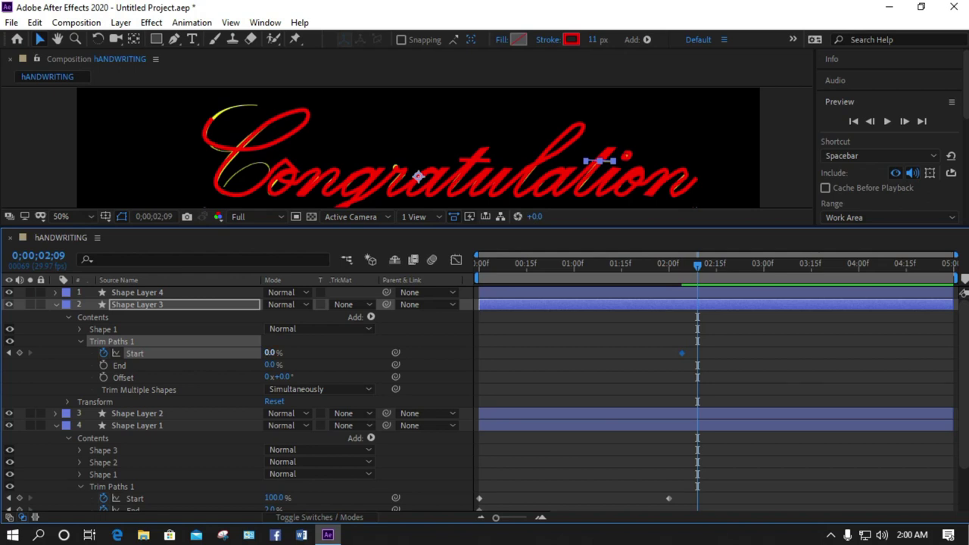
pyautogui.moveTo(270, 353); pyautogui.dragTo(348, 352)
pyautogui.press('space')
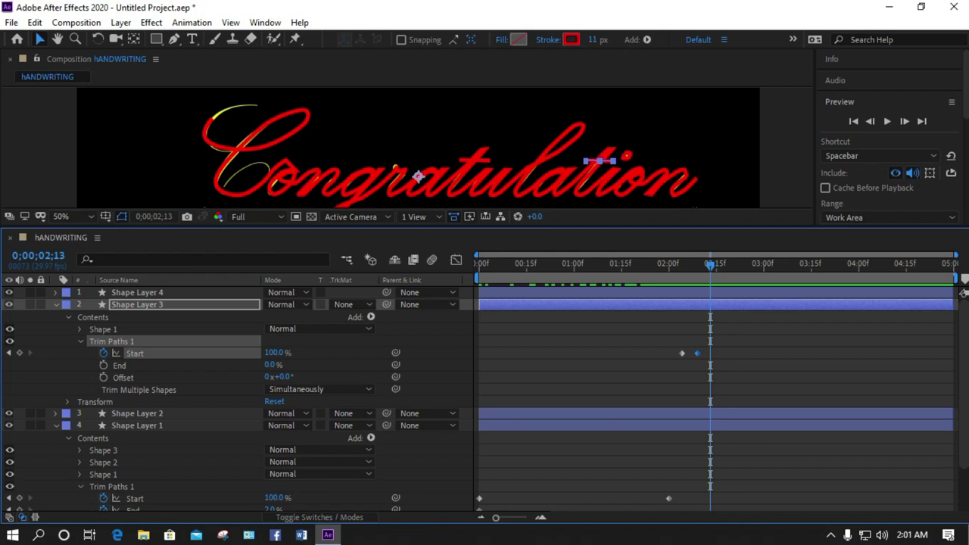
# Collapse Shape Layer 3 and add Trim Paths to Shape Layer 4's contents.
pyautogui.click(56, 304)
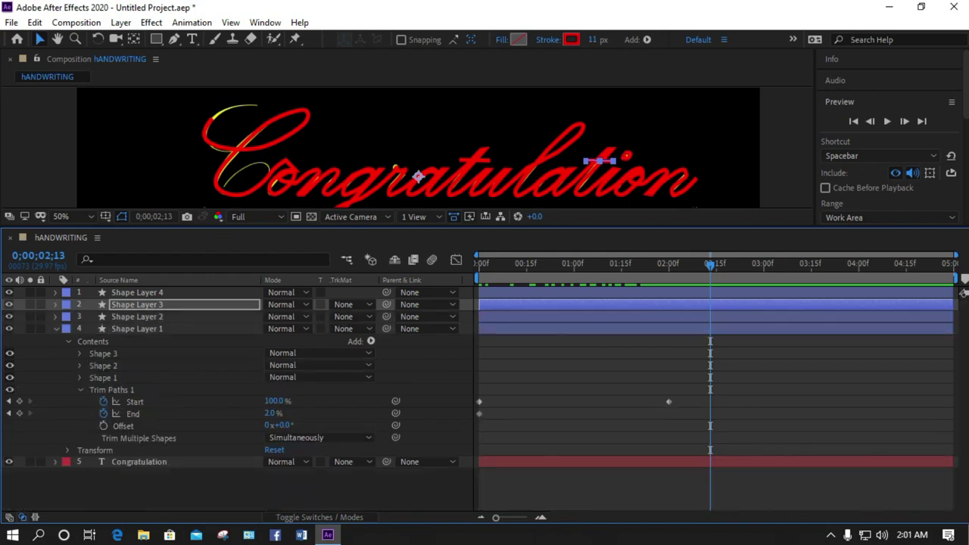
pyautogui.click(56, 292)
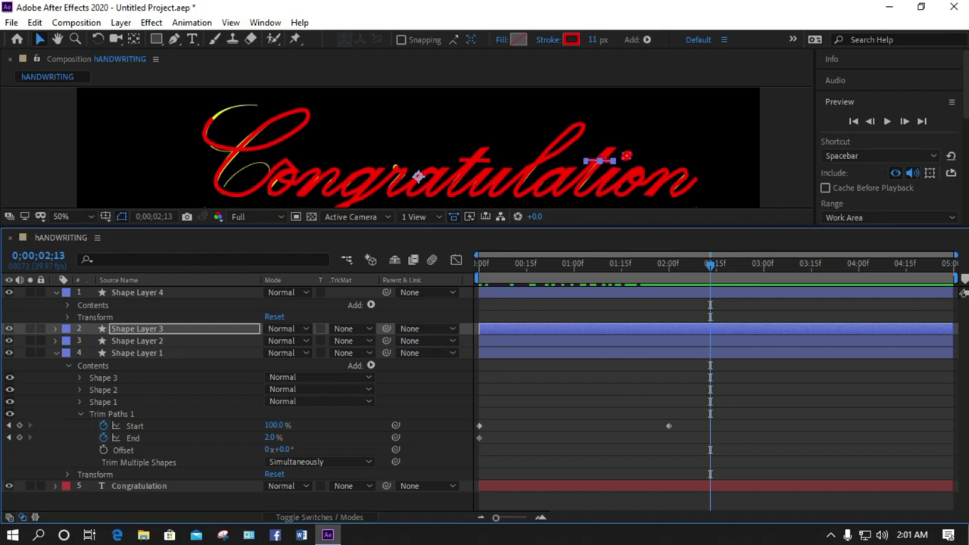
pyautogui.click(370, 304)
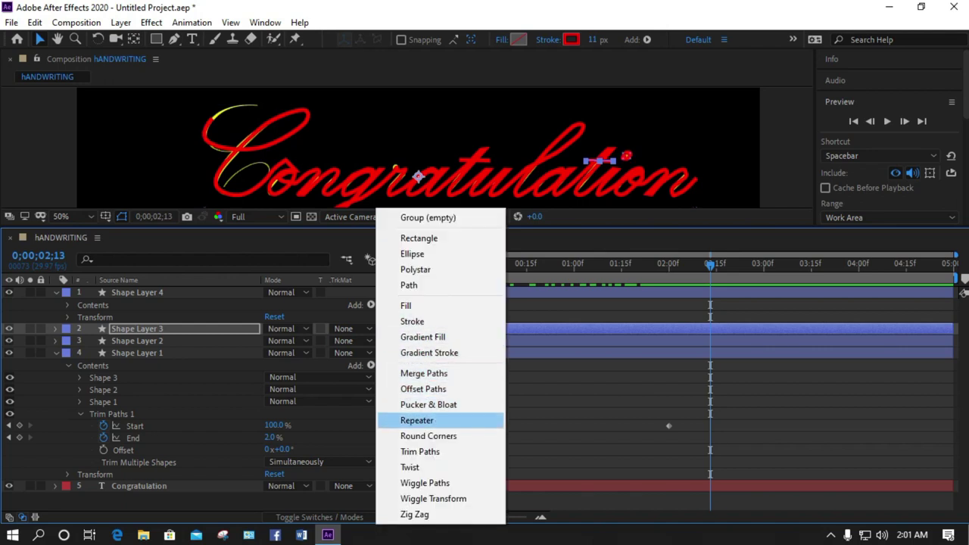
pyautogui.click(420, 451)
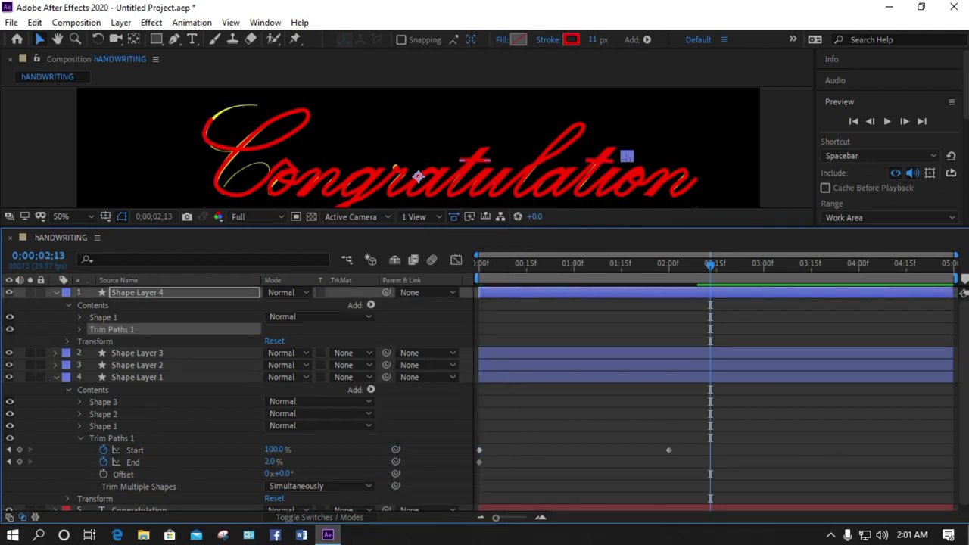
# Keyframe Shape Layer 4's Trim Paths End at 0% at 0;00;02;13.
pyautogui.click(80, 329)
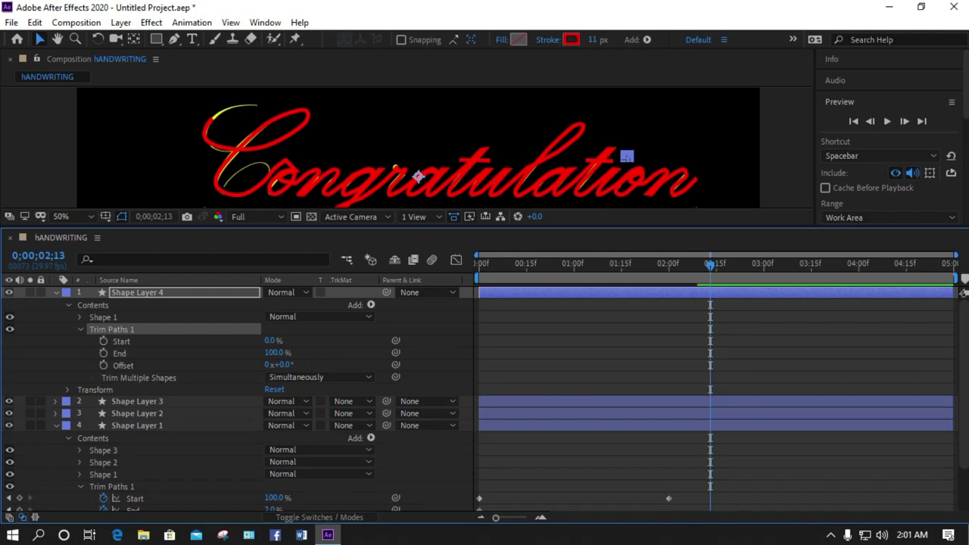
pyautogui.click(104, 354)
pyautogui.click(274, 353)
pyautogui.write('0')
pyautogui.press('Return')
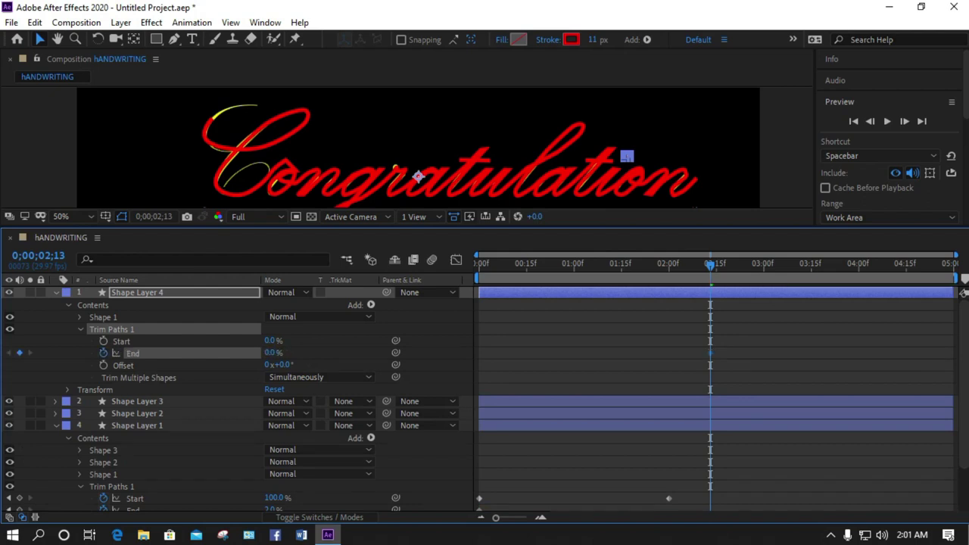
# Keyframe Shape Layer 4's Trim Paths Start at 0% at 0;00;02;13 and at 100% at 0;00;02;18.
pyautogui.click(104, 341)
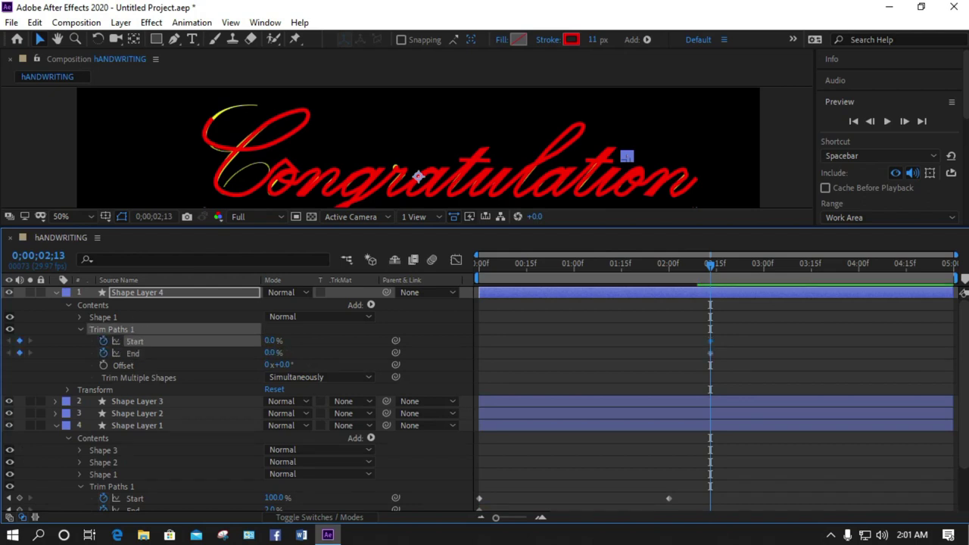
pyautogui.press('pagedown')
pyautogui.press('pagedown')
pyautogui.press('pagedown')
pyautogui.press('pagedown')
pyautogui.press('pagedown')
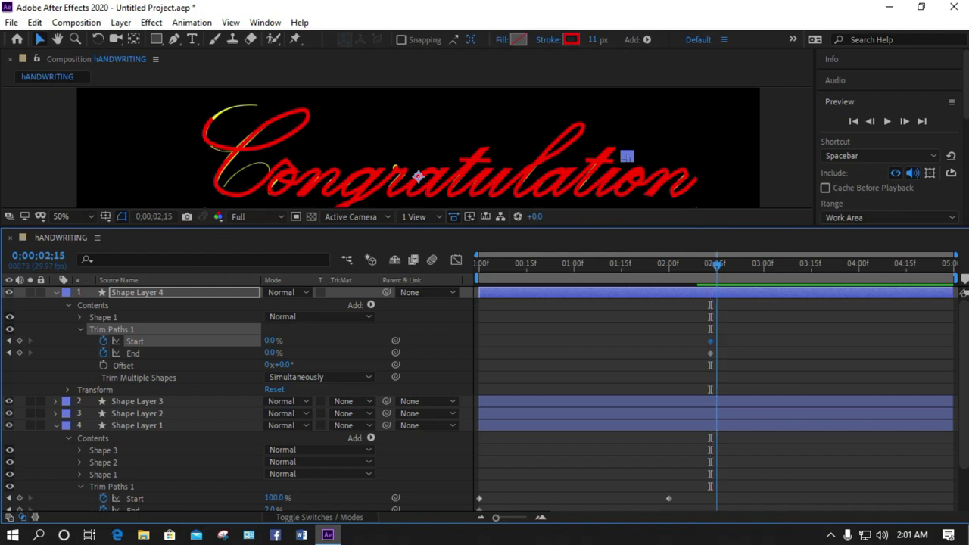
pyautogui.click(271, 341)
pyautogui.write('100')
pyautogui.press('Return')
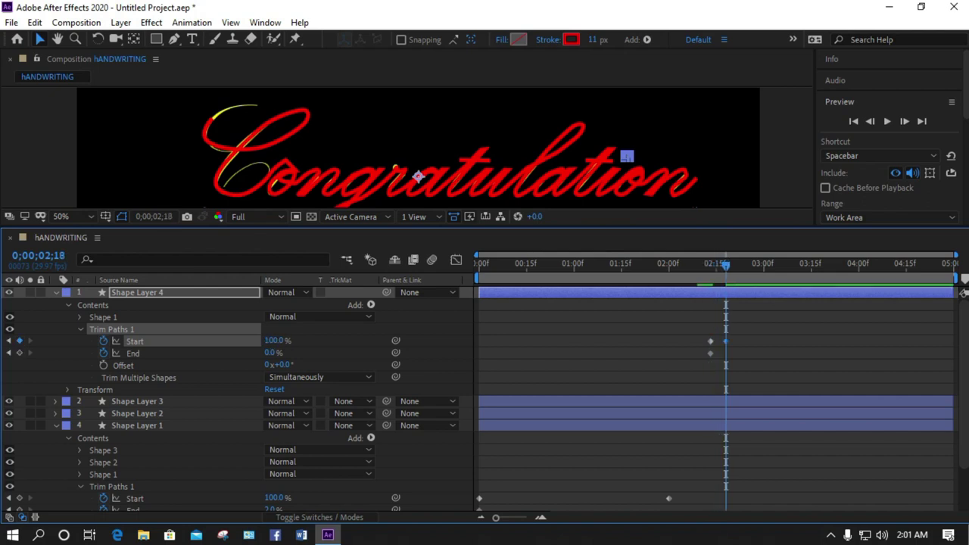
# Play back the handwriting animation from the first frame.
pyautogui.moveTo(725, 266); pyautogui.dragTo(479, 266)
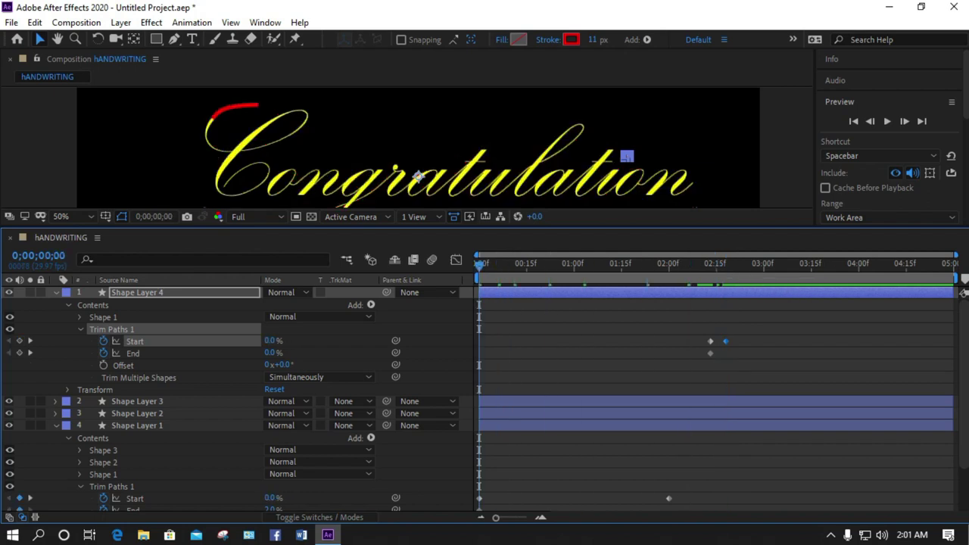
pyautogui.click(887, 121)
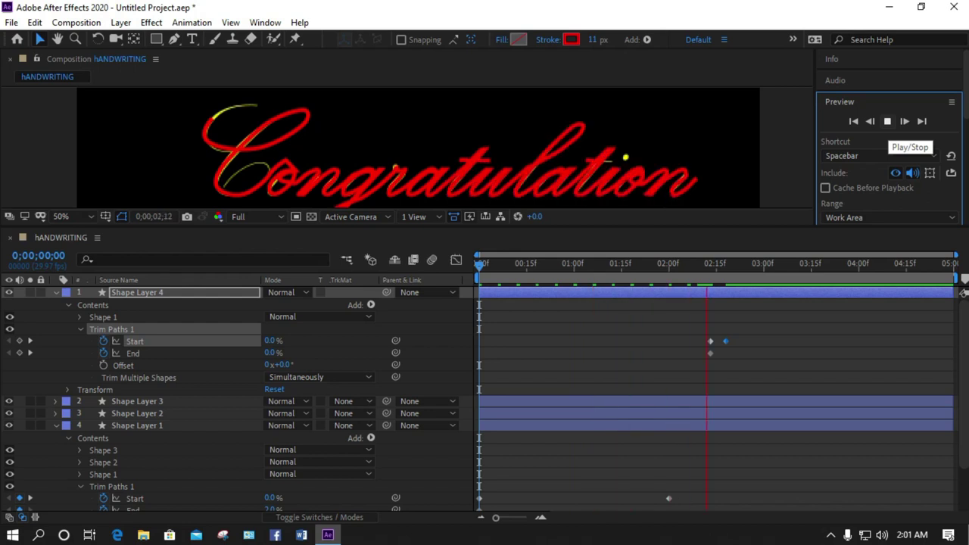
pyautogui.press('space')
# Collapse the expanded shape layers and move the Congratulation text layer to the top of the layer stack.
pyautogui.click(56, 293)
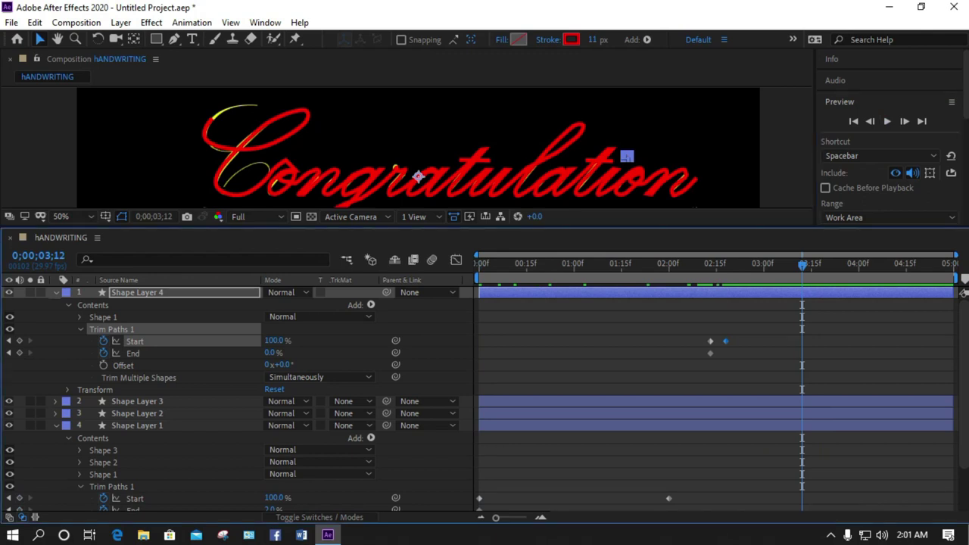
pyautogui.press('u')
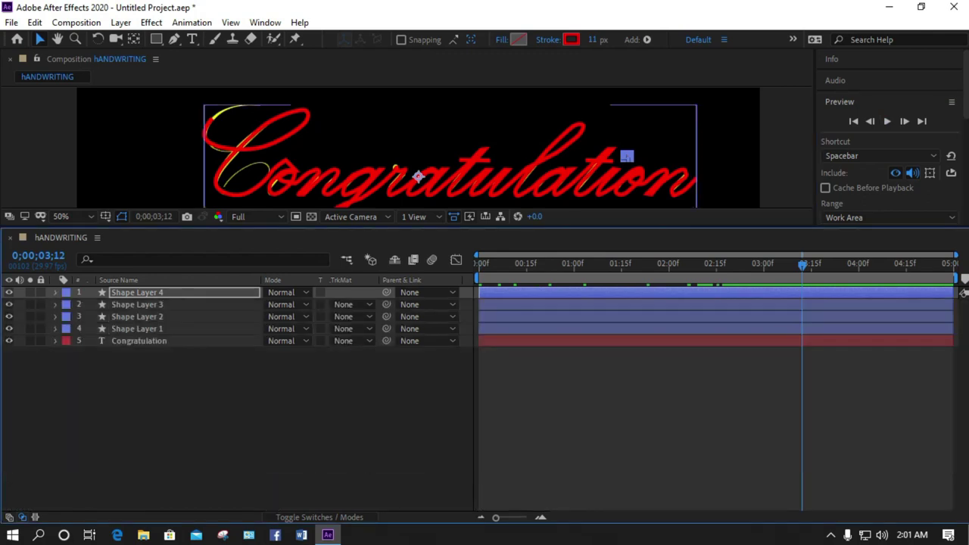
pyautogui.moveTo(139, 341); pyautogui.dragTo(144, 288)
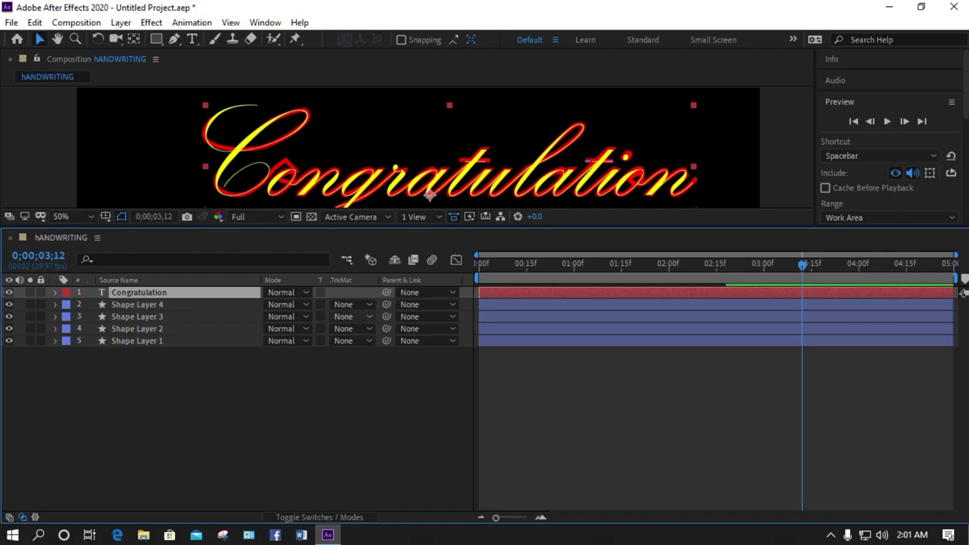
# Turn on Preserve Underlying Transparency for the Congratulation text layer and expand its property groups.
pyautogui.click(320, 517)
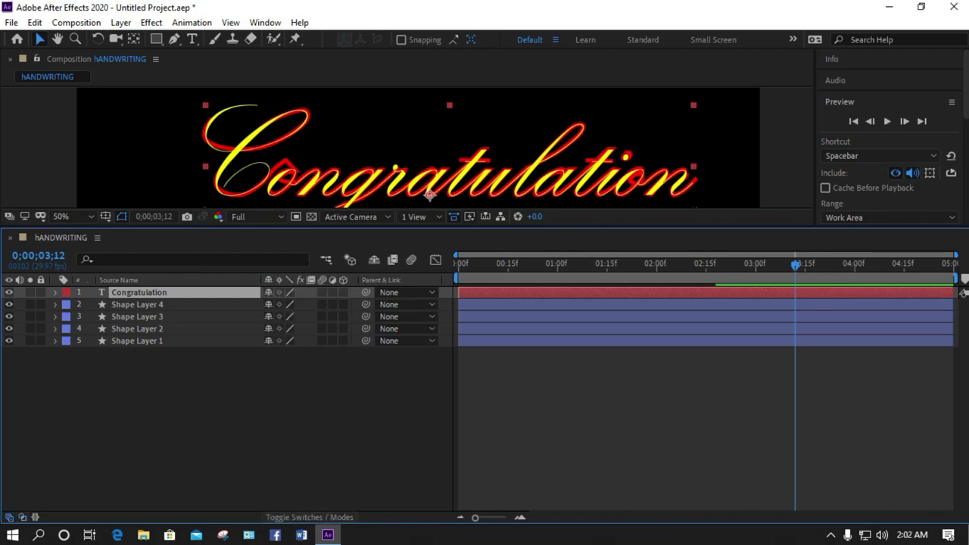
pyautogui.click(319, 518)
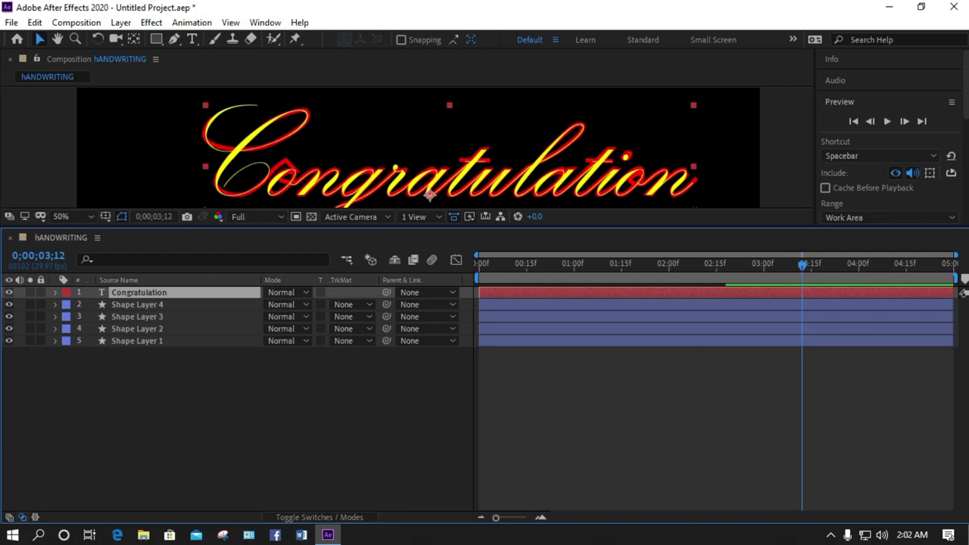
pyautogui.click(320, 293)
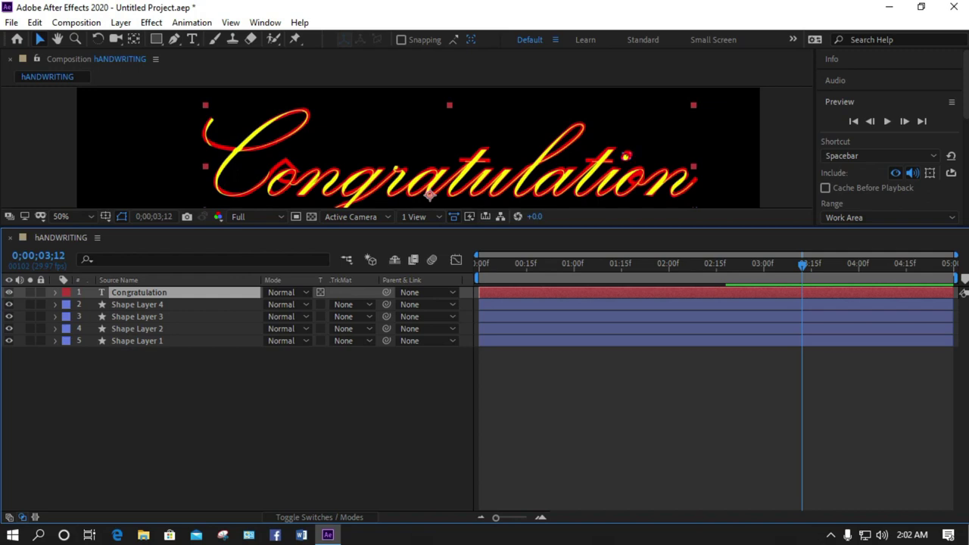
pyautogui.click(55, 292)
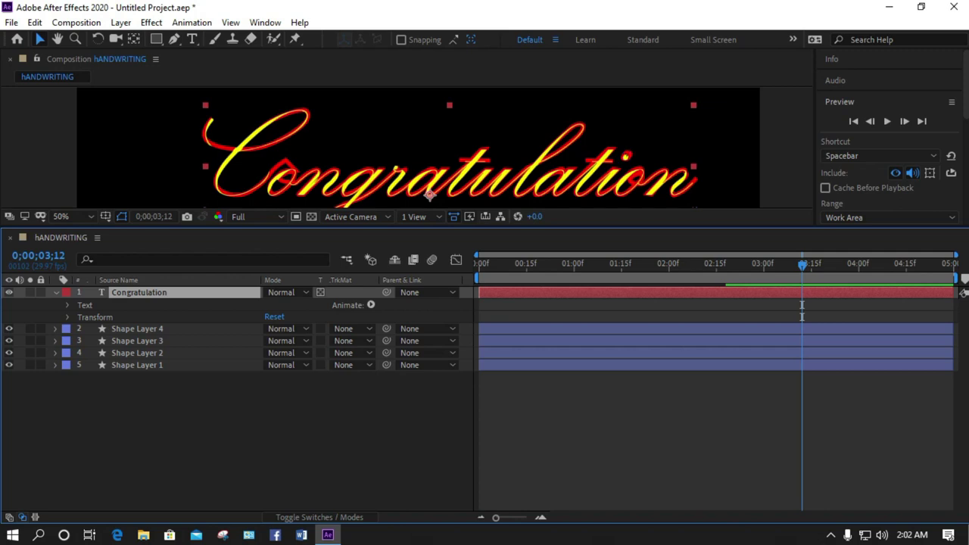
pyautogui.click(68, 305)
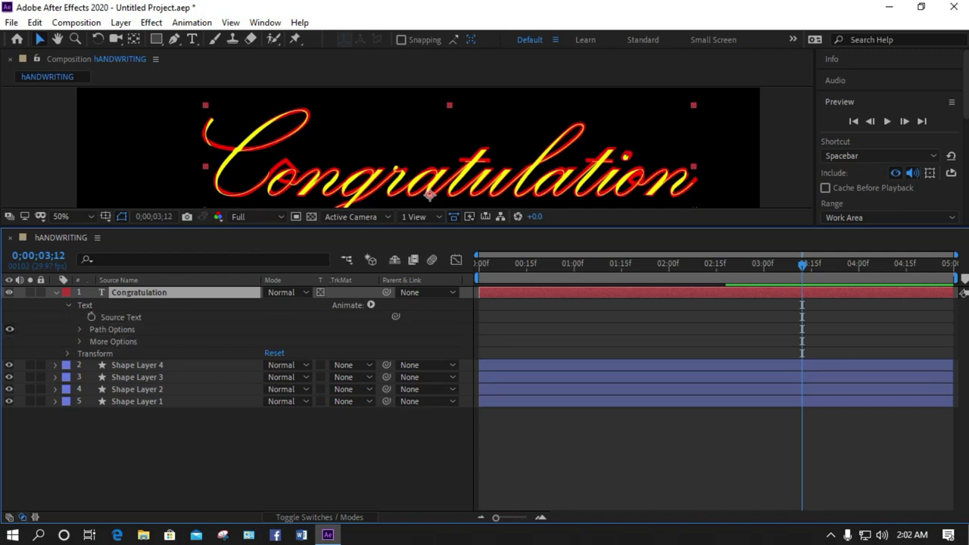
pyautogui.click(68, 305)
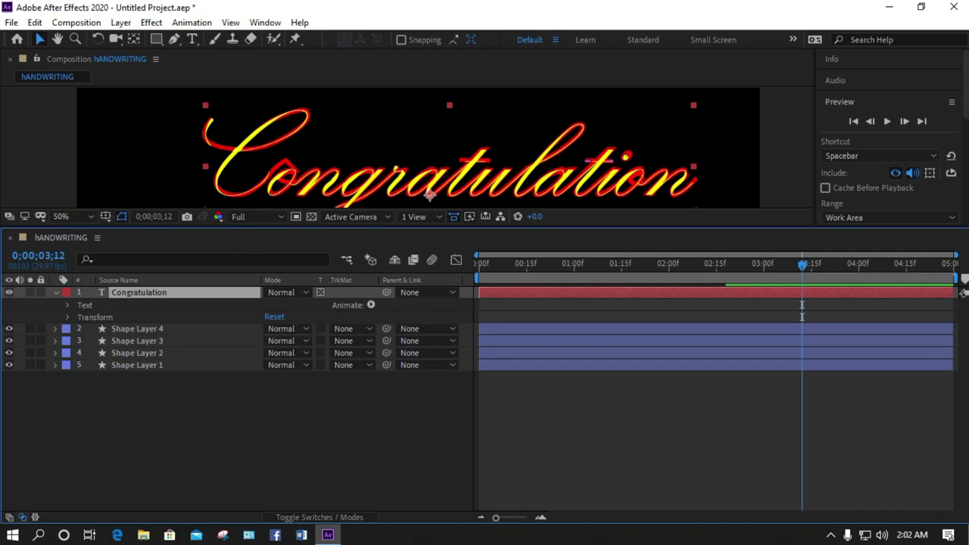
# Set the track mattes of Shape Layers 4, 3 and 2 to Alpha Matte, each using the layer directly above.
pyautogui.click(352, 328)
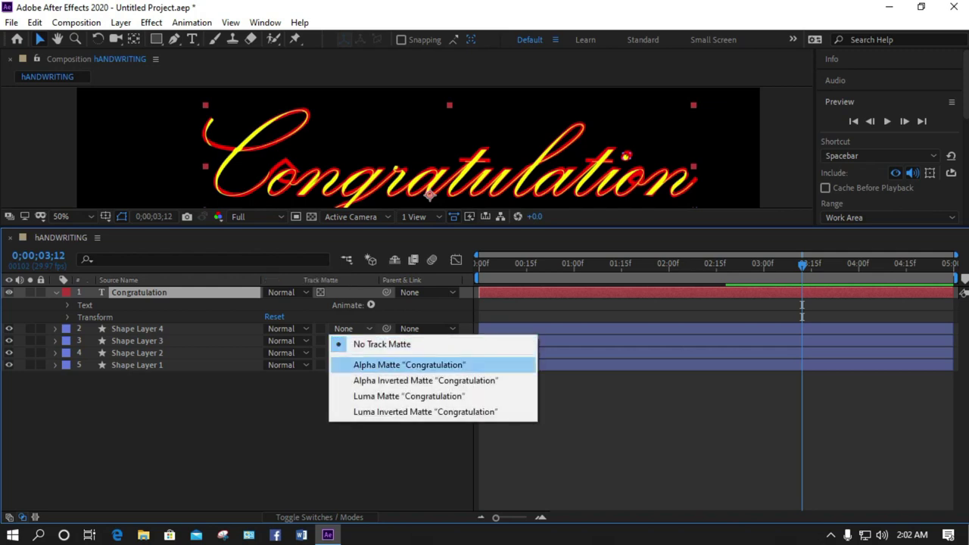
pyautogui.click(408, 364)
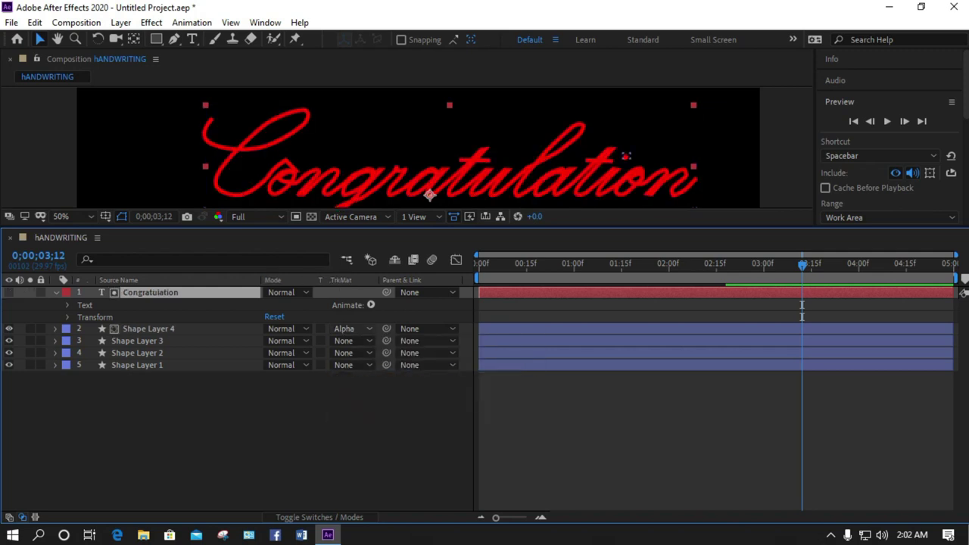
pyautogui.click(352, 341)
pyautogui.click(407, 376)
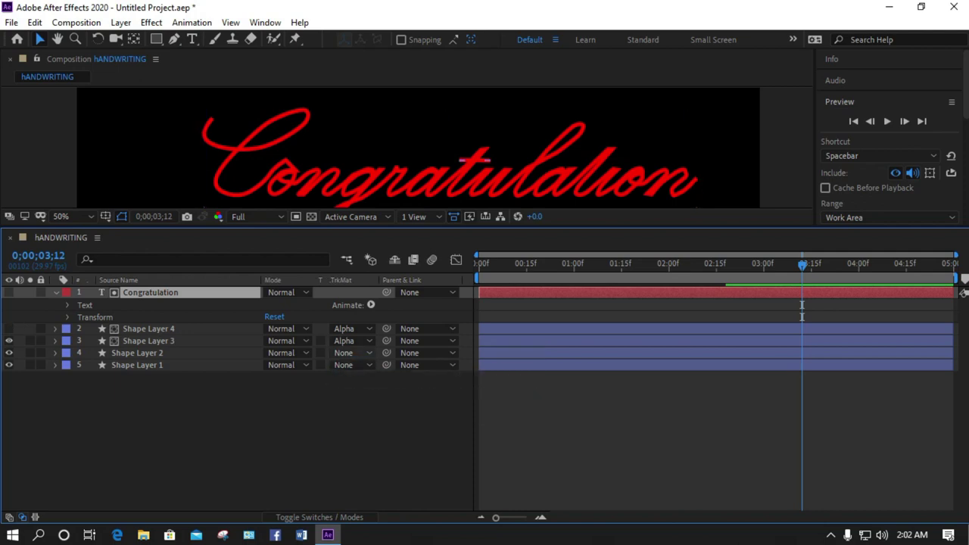
pyautogui.click(352, 352)
pyautogui.click(407, 389)
# Set Shape Layer 1's track matte to Alpha Matte "Shape Layer 2" and play back the composition from the first frame.
pyautogui.click(352, 365)
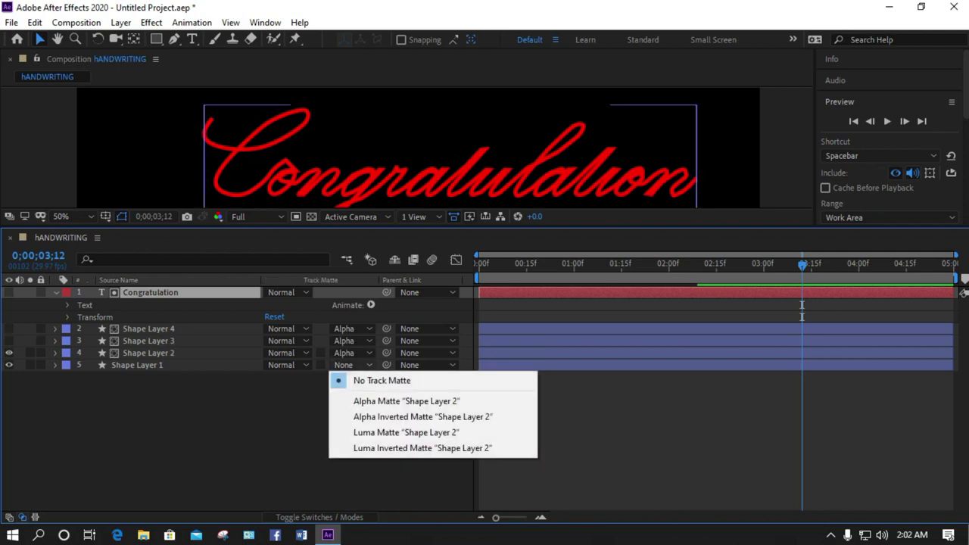
pyautogui.click(407, 400)
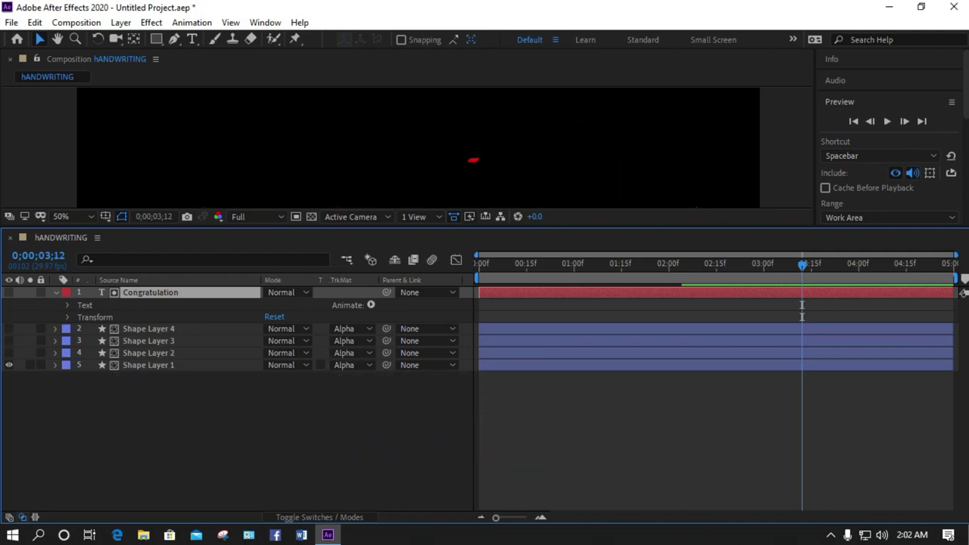
pyautogui.moveTo(803, 265); pyautogui.dragTo(479, 265)
pyautogui.click(888, 121)
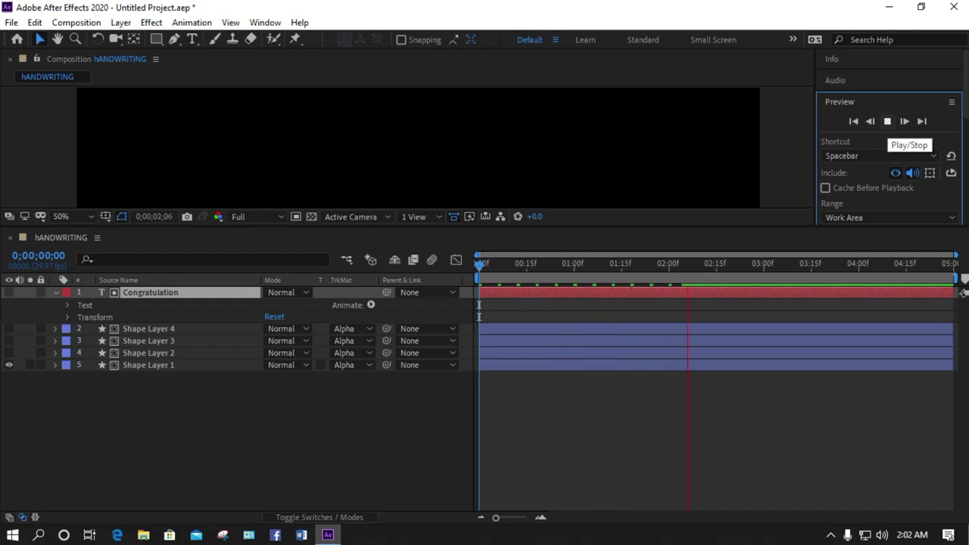
pyautogui.press('space')
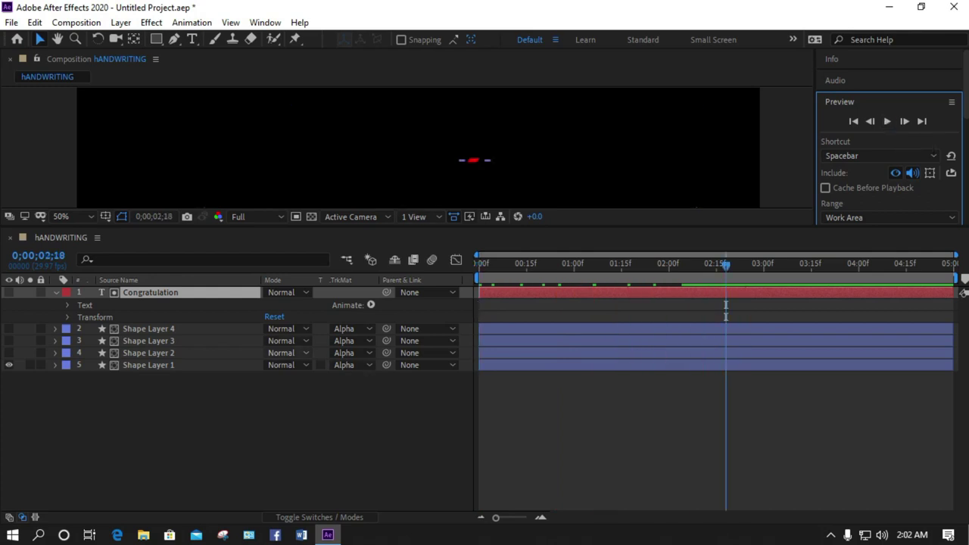
# Set Shape Layers 2, 3 and 4 back to No Track Matte.
pyautogui.click(353, 365)
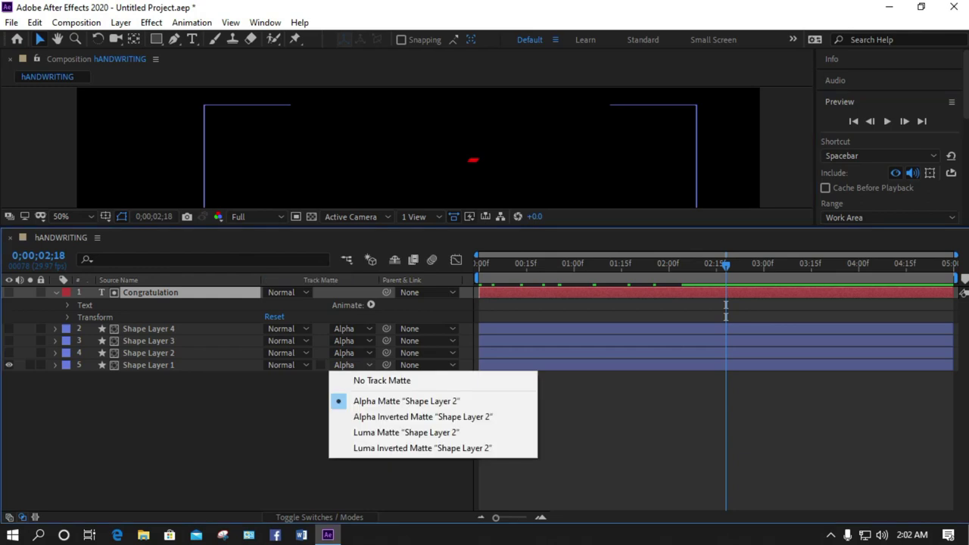
pyautogui.click(303, 412)
pyautogui.click(353, 353)
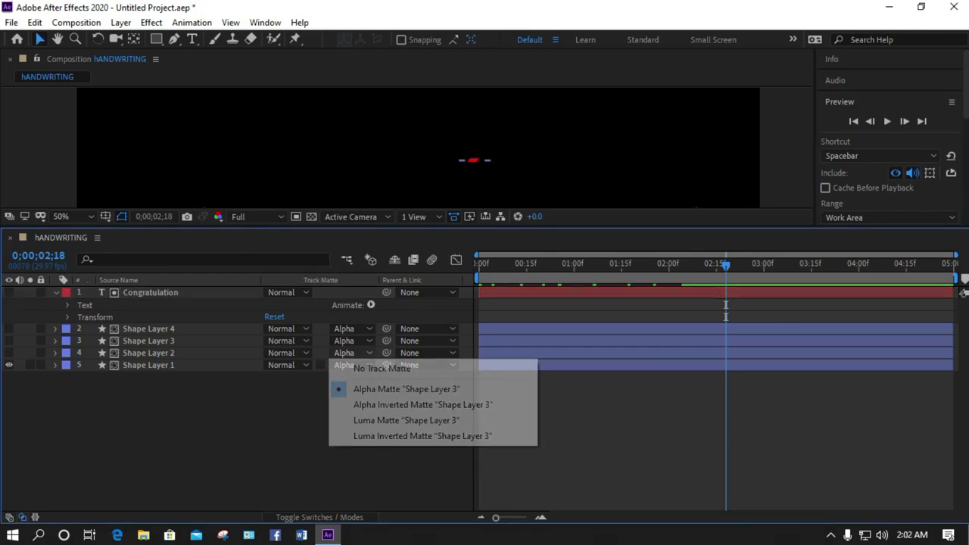
pyautogui.click(382, 368)
pyautogui.click(350, 341)
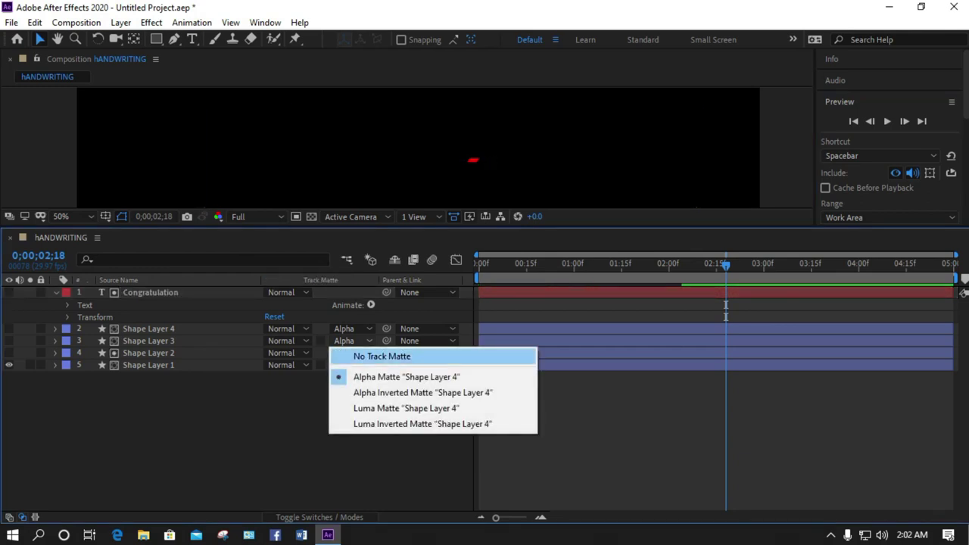
pyautogui.click(382, 356)
pyautogui.click(350, 328)
pyautogui.click(382, 344)
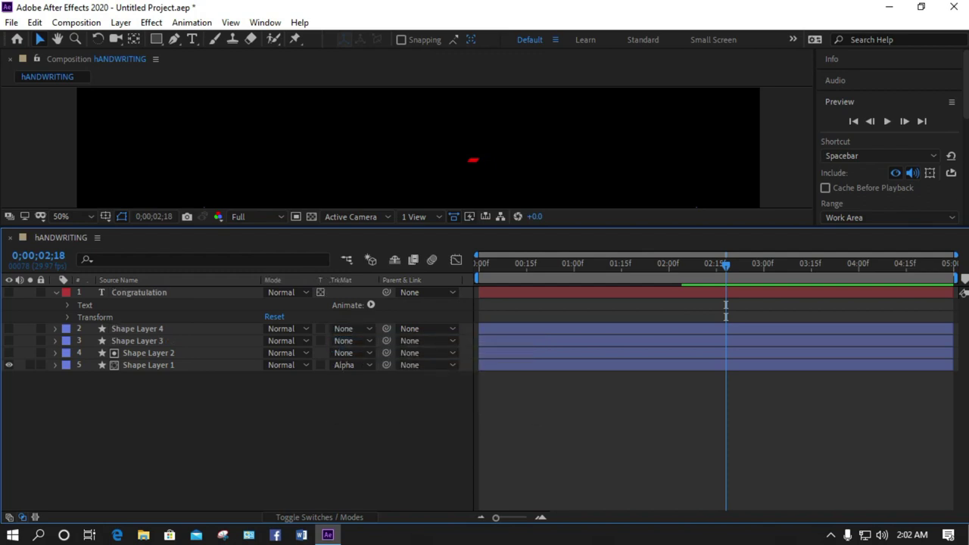
# Replay the composition from the start to check the result with only Shape Layer 1 matted.
pyautogui.press('Home')
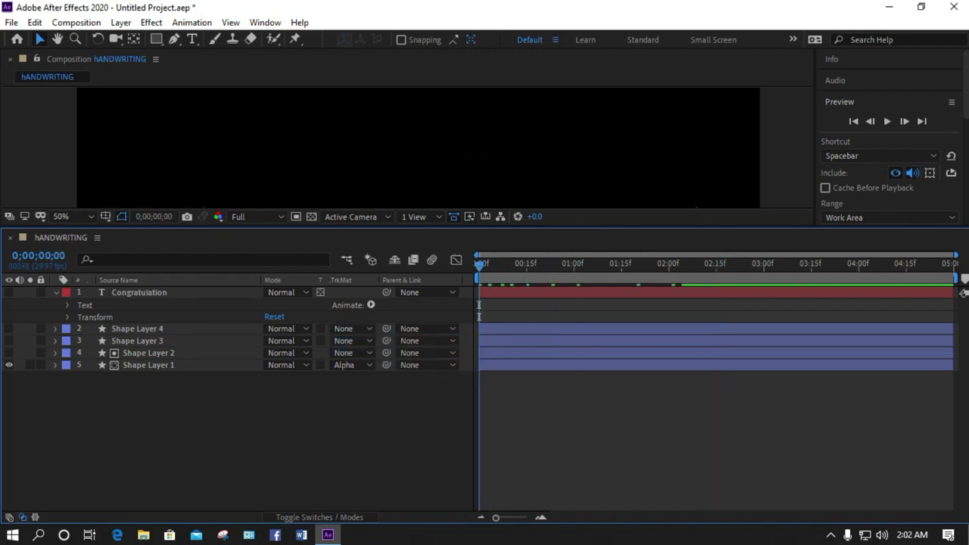
pyautogui.click(887, 121)
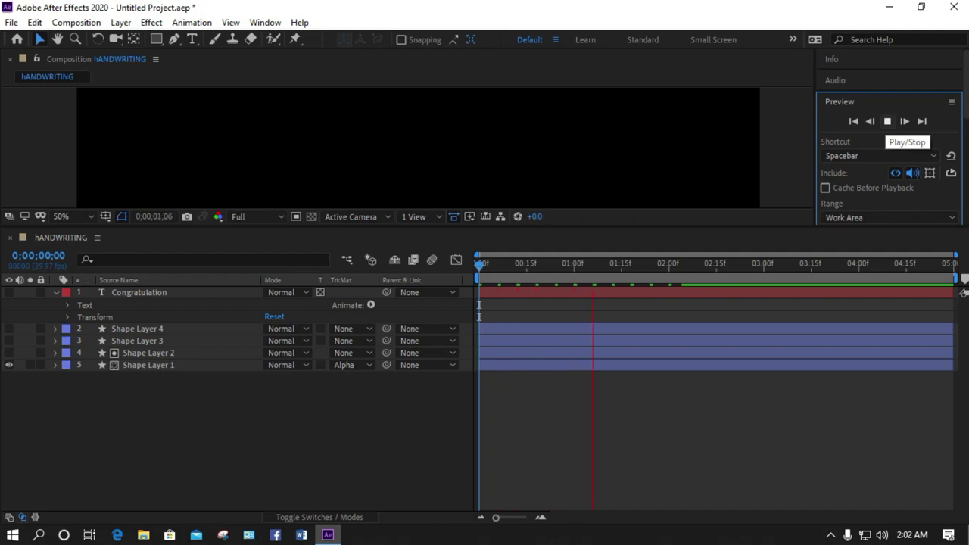
pyautogui.click(887, 121)
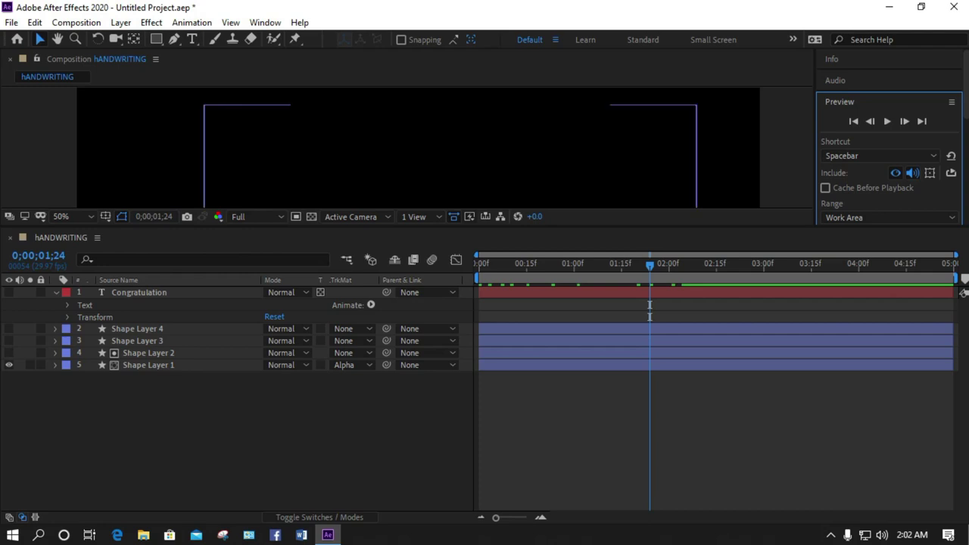
# Move Shape Layer 1 directly below the Congratulation text layer and return to 0;00;00;00.
pyautogui.moveTo(152, 365); pyautogui.dragTo(158, 326)
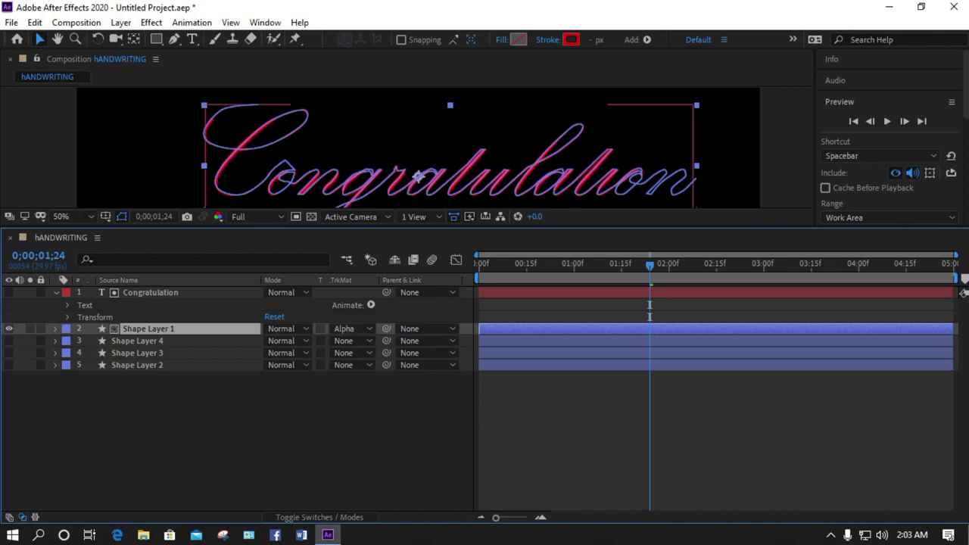
pyautogui.hotkey('ctrl', 'shift', 'a')
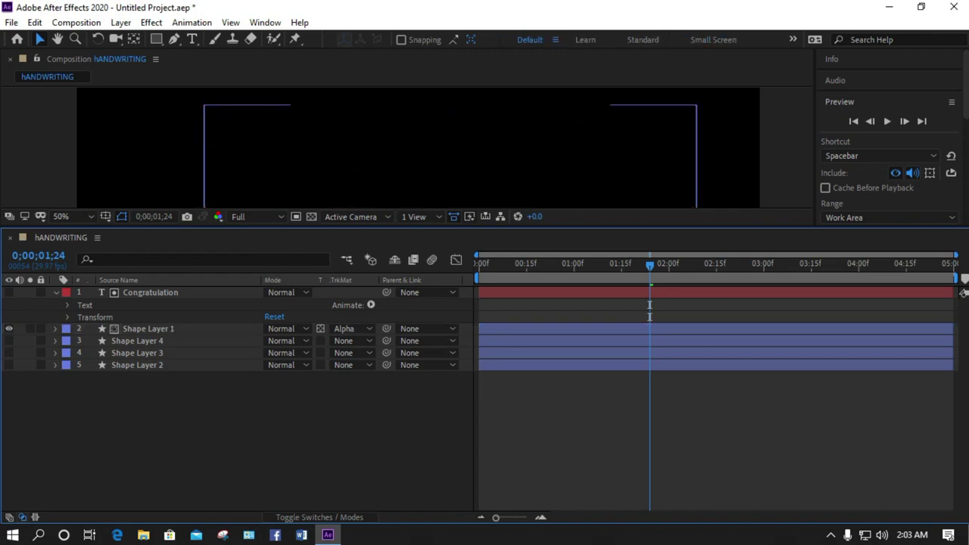
pyautogui.moveTo(650, 266); pyautogui.dragTo(478, 265)
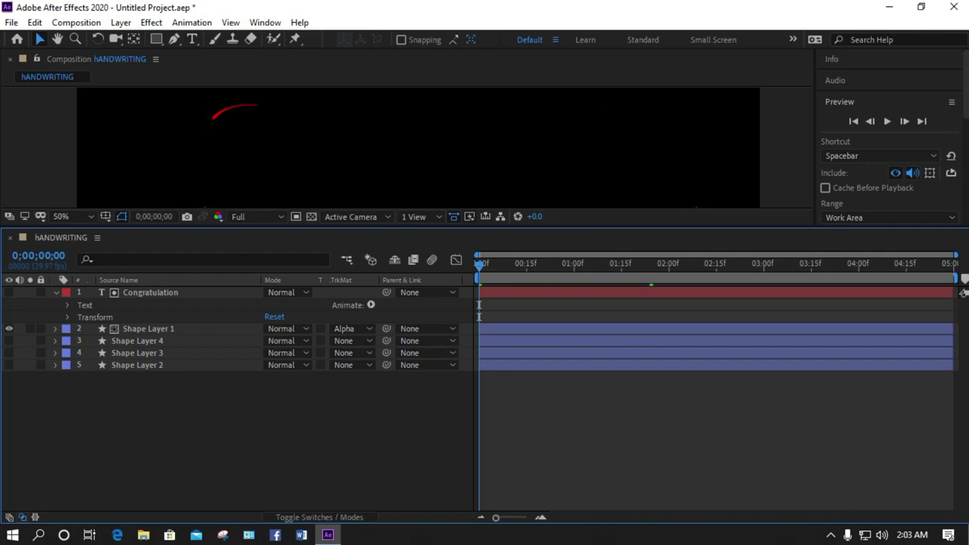
# Turn on the visibility of Shape Layers 4, 3 and 2 and of the Congratulation text layer.
pyautogui.click(10, 341)
pyautogui.click(9, 353)
pyautogui.click(10, 365)
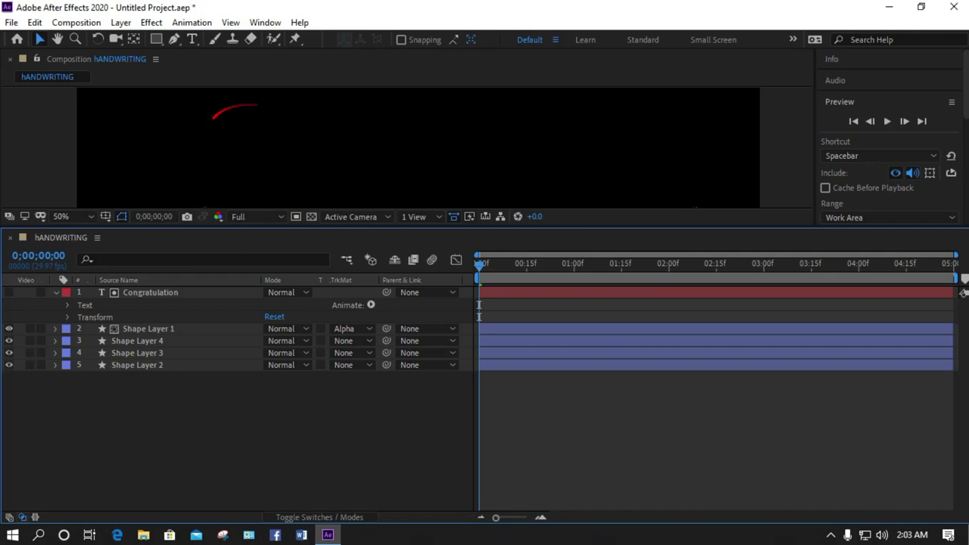
pyautogui.click(9, 293)
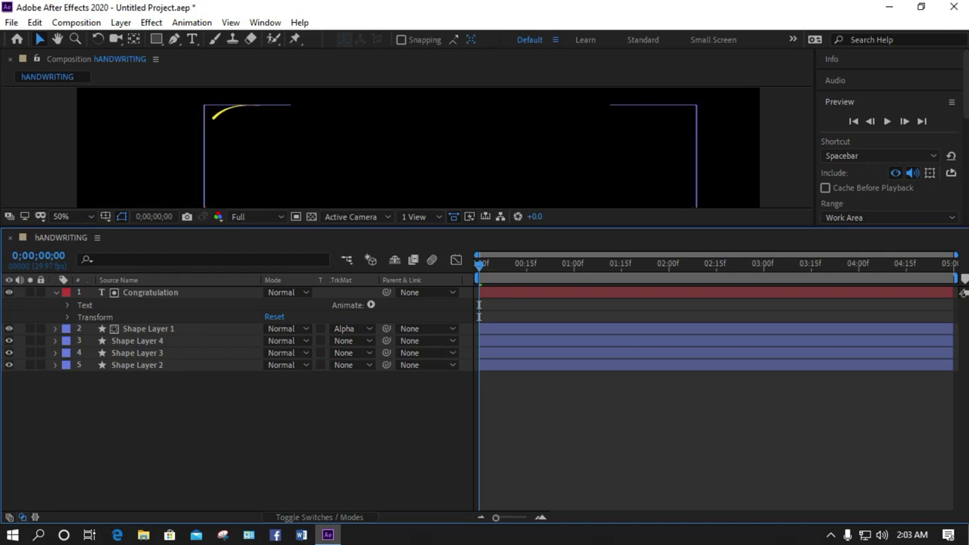
# Play back the text reveal and scrub to 0;00;00;08 to inspect the first letter.
pyautogui.press('space')
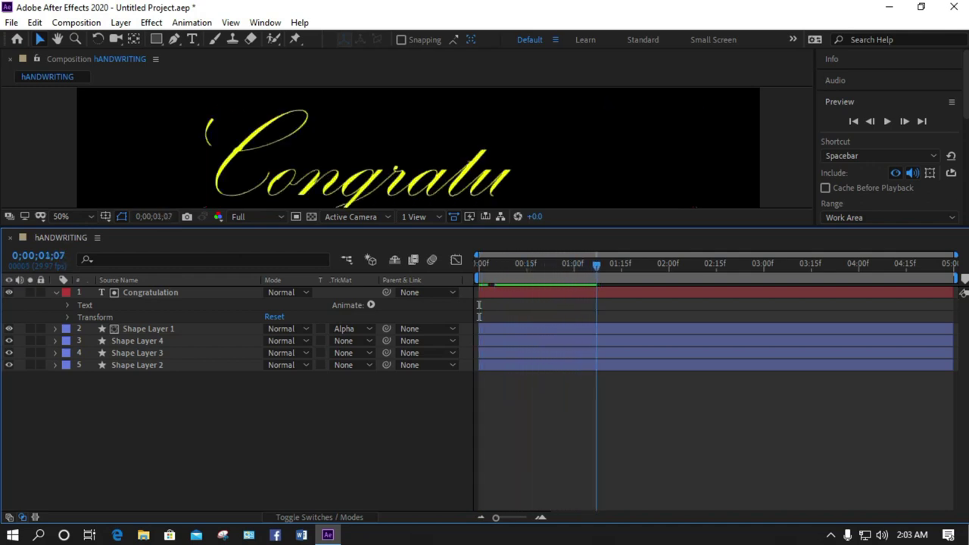
pyautogui.press('space')
pyautogui.moveTo(568, 265); pyautogui.dragTo(504, 265)
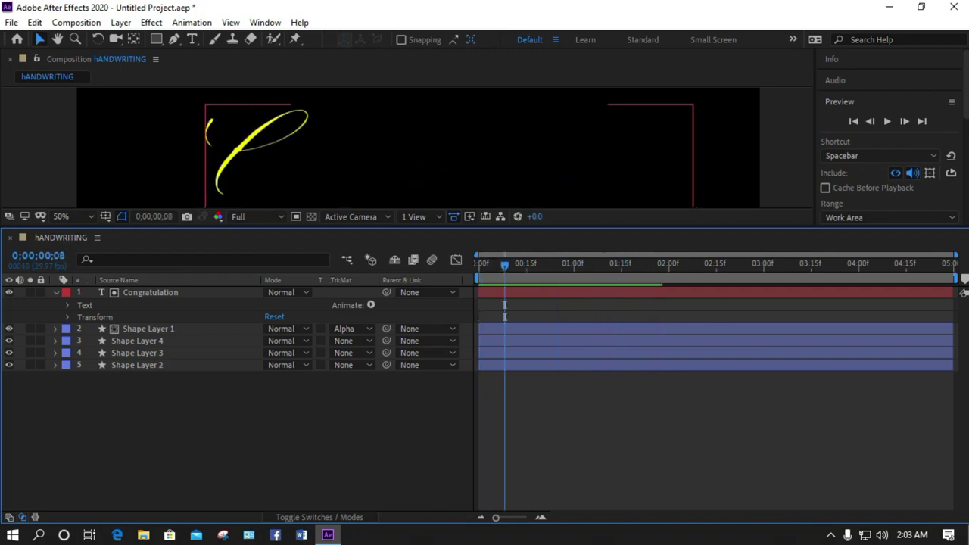
# Play the reveal onward and stop at 0;00;02;19 to inspect the colours of the t crossbars and the i dot.
pyautogui.press('space')
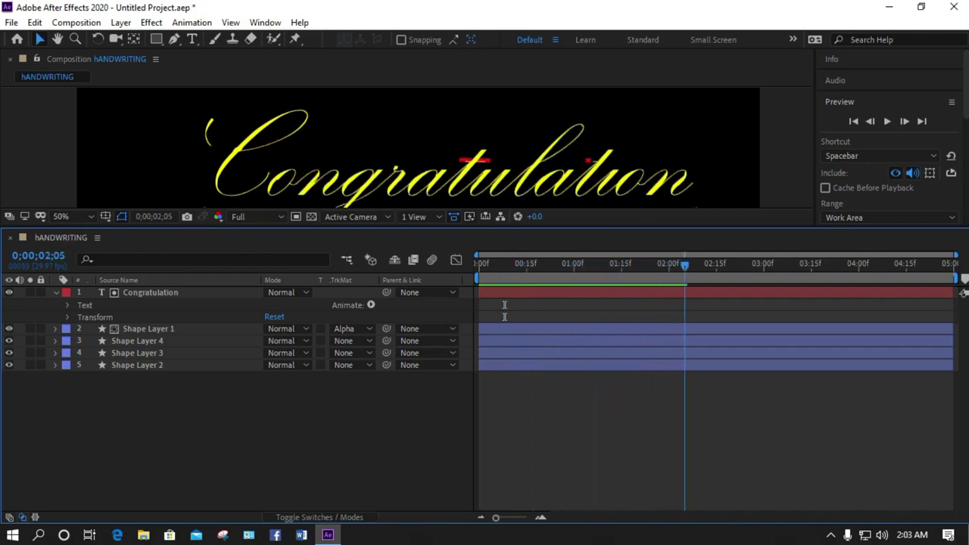
pyautogui.press('space')
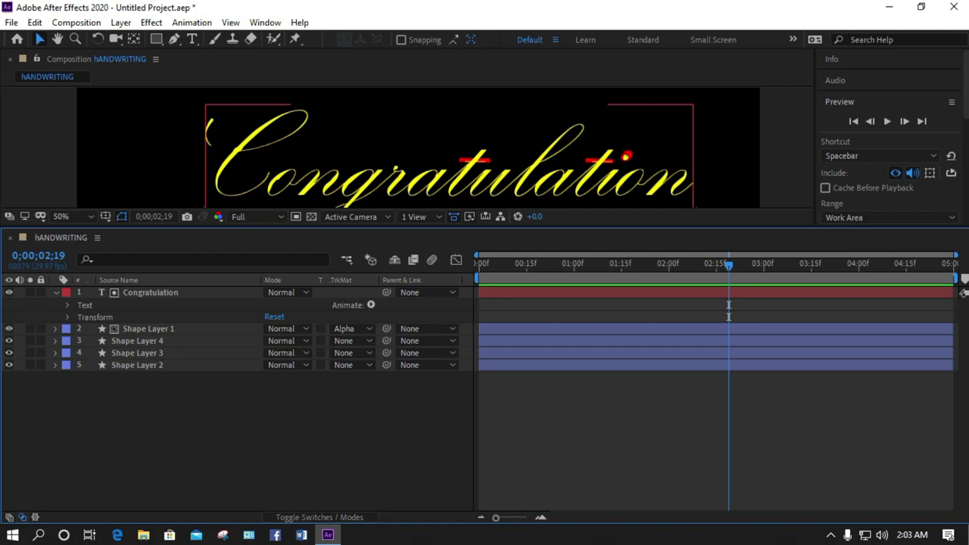
pyautogui.click(429, 194)
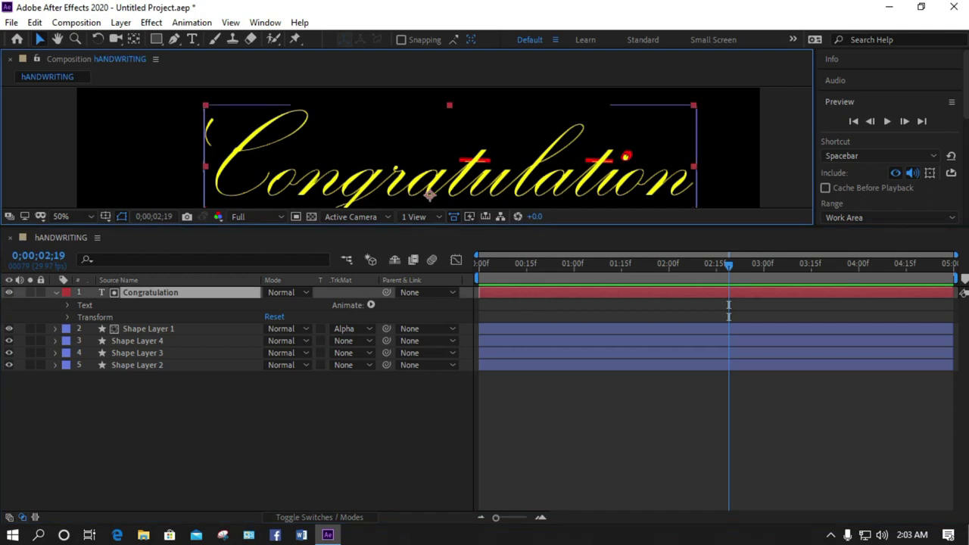
# Hide the Congratulation text and Shape Layers 1, 4 and 3 so that only Shape Layer 2 is shown.
pyautogui.click(9, 329)
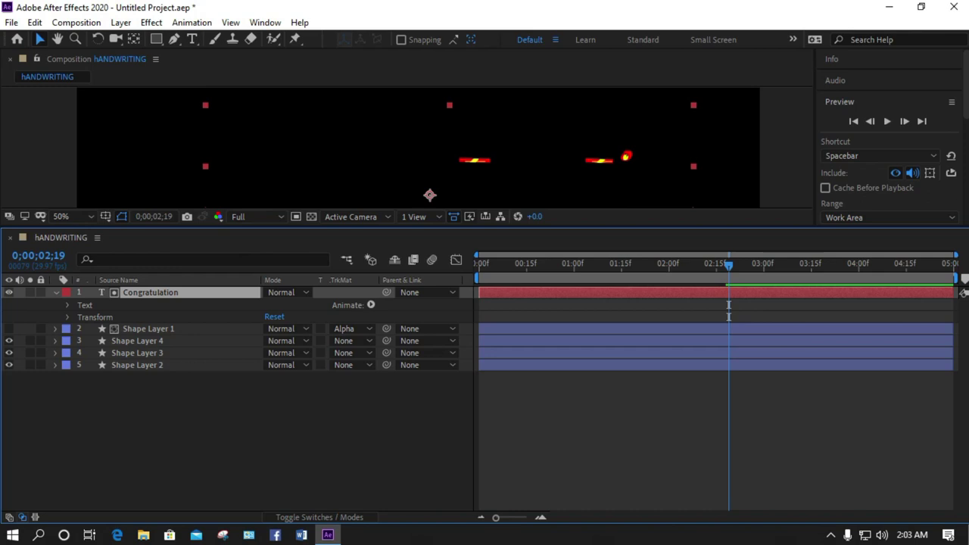
pyautogui.click(449, 160)
pyautogui.click(9, 341)
pyautogui.click(9, 341)
pyautogui.click(9, 292)
pyautogui.click(9, 316)
pyautogui.click(9, 353)
pyautogui.click(9, 341)
# Change the stroke colour of Shape Layer 2, the first t's crossbar, to yellow with RGB 255, 198, 0.
pyautogui.click(475, 161)
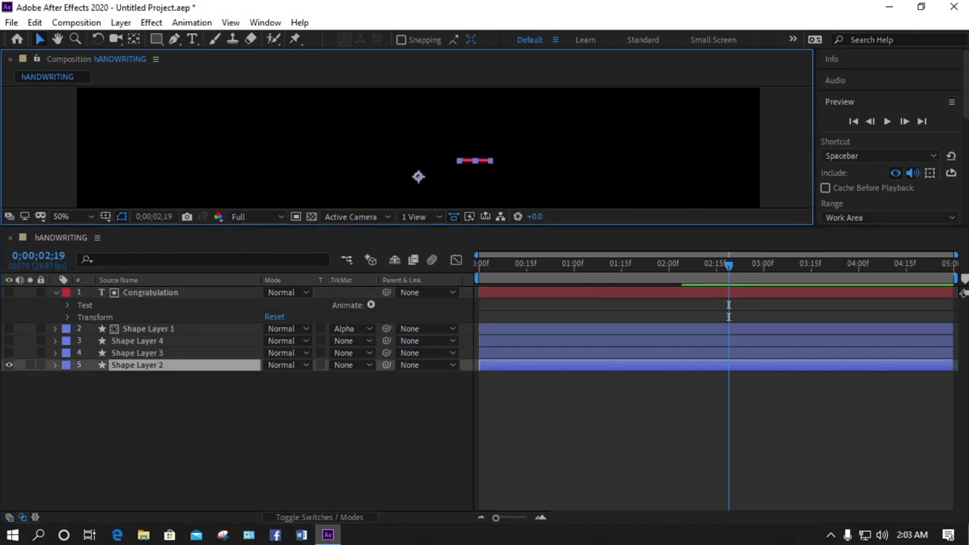
pyautogui.click(571, 39)
pyautogui.click(571, 39)
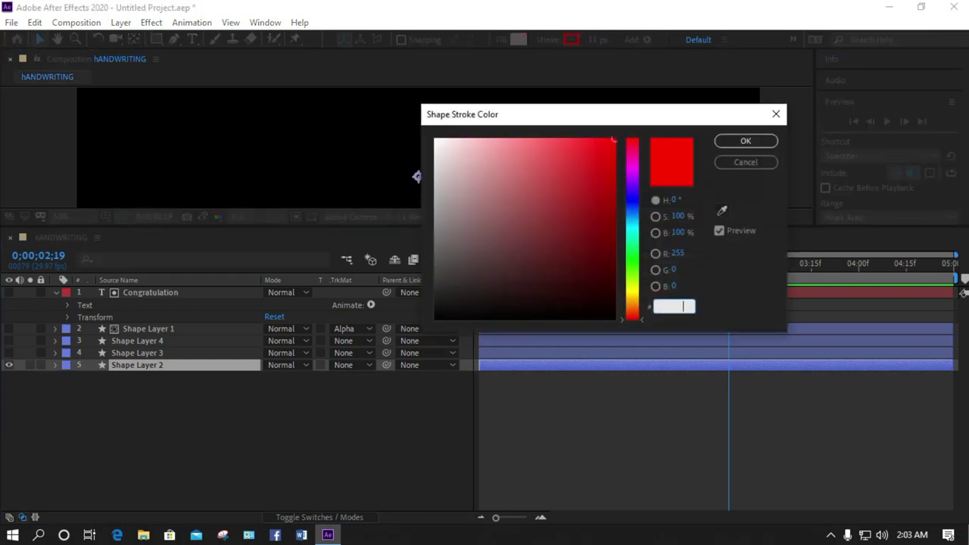
pyautogui.moveTo(632, 293); pyautogui.dragTo(632, 296)
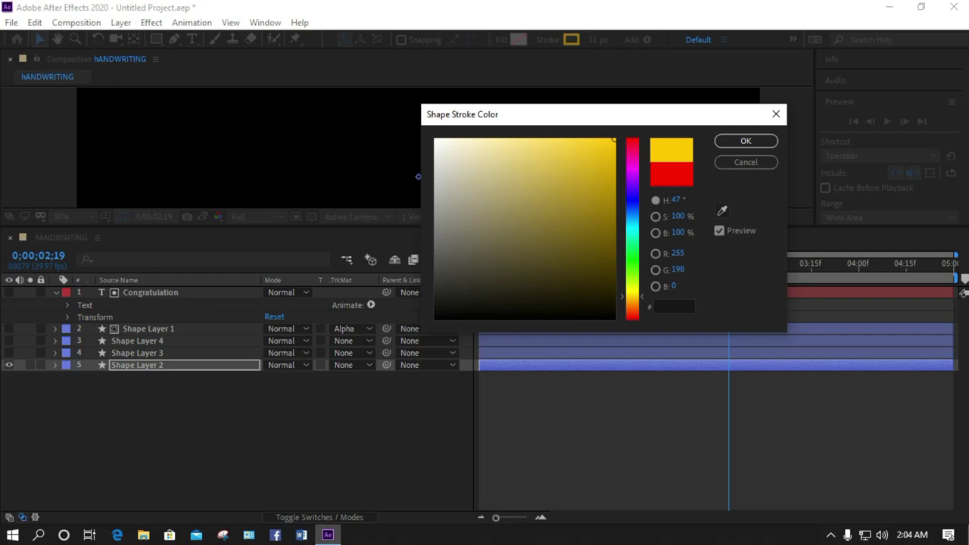
pyautogui.click(745, 141)
# Show Shape Layer 3 instead of Shape Layer 2 and change its crossbar stroke colour to yellow.
pyautogui.click(9, 365)
pyautogui.click(9, 353)
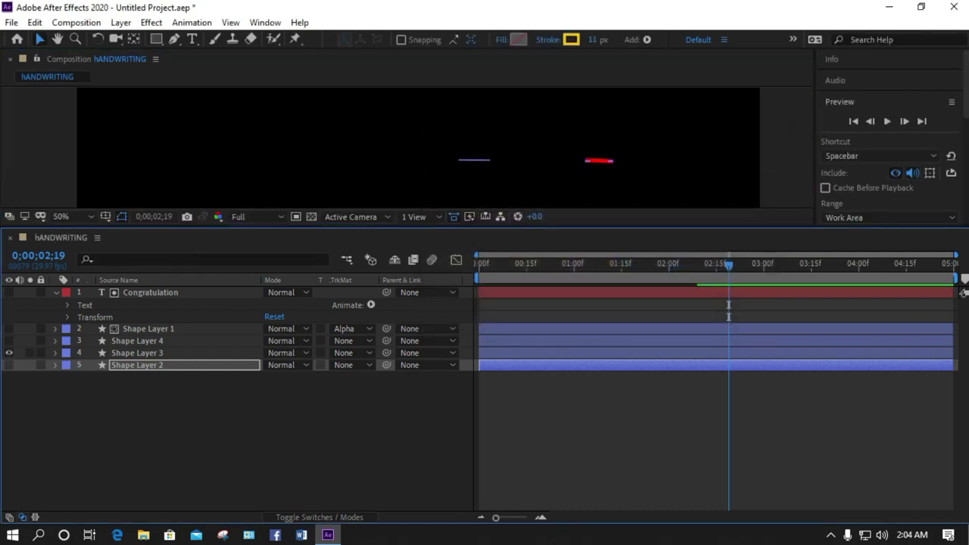
pyautogui.click(469, 171)
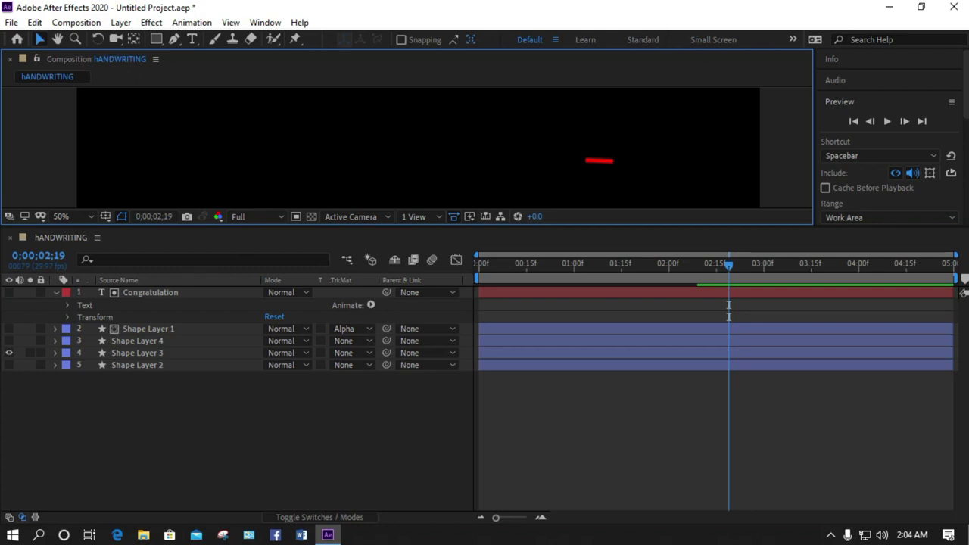
pyautogui.click(599, 160)
pyautogui.click(572, 39)
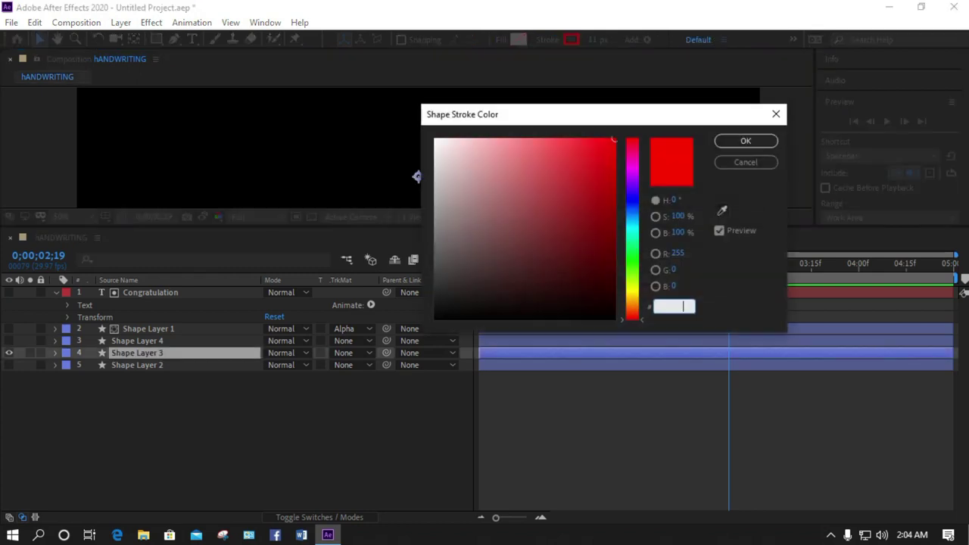
pyautogui.press('Return')
pyautogui.click(745, 141)
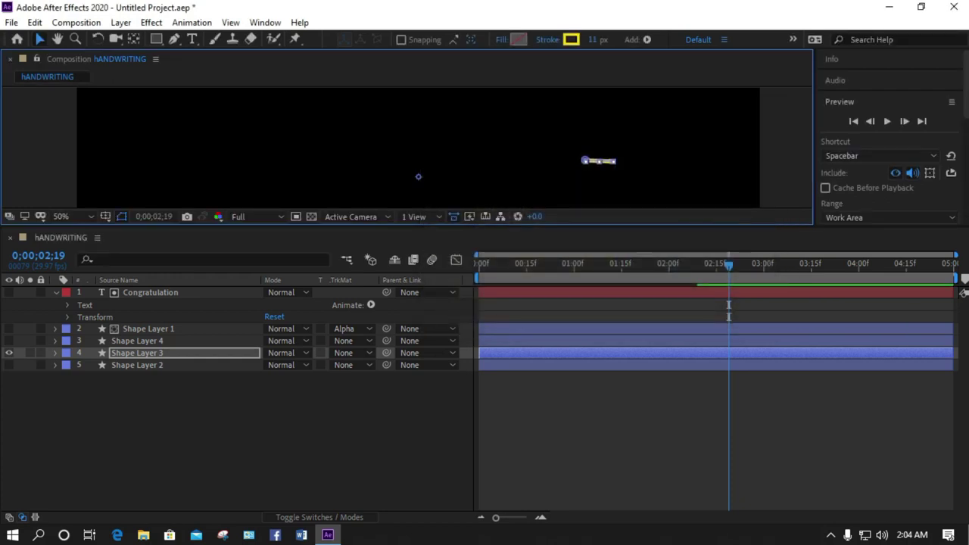
# Show Shape Layer 4 and change the i dot's stroke colour to yellow with RGB 255, 216, 0.
pyautogui.click(8, 341)
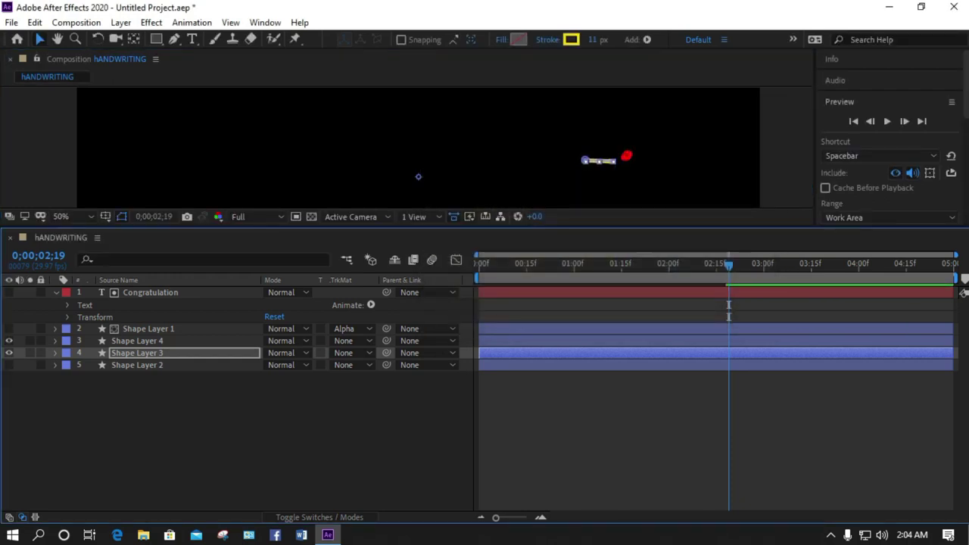
pyautogui.click(728, 341)
pyautogui.click(570, 40)
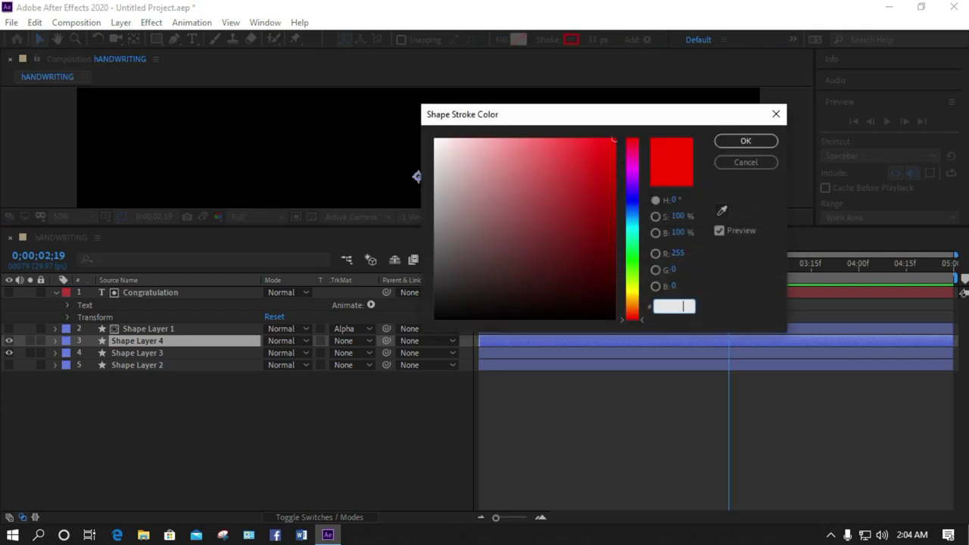
pyautogui.click(633, 294)
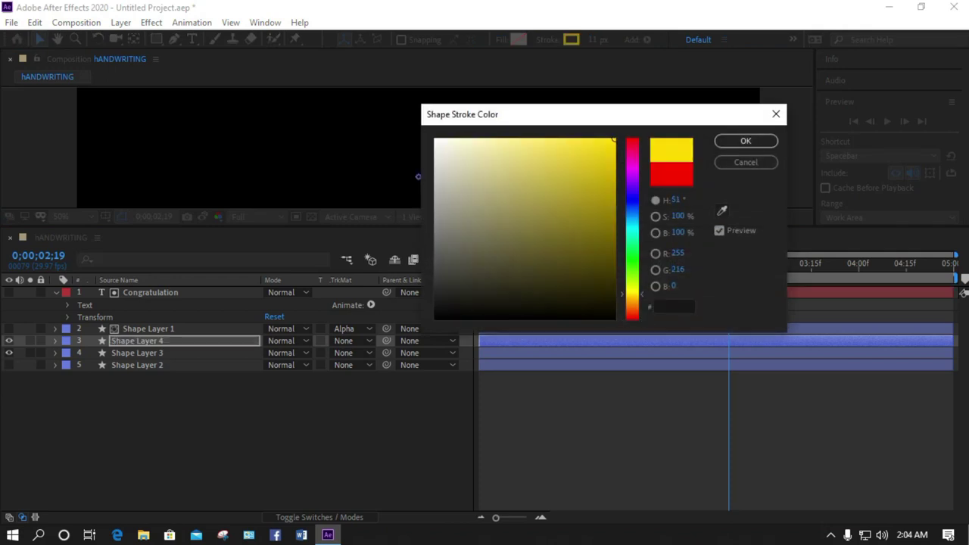
pyautogui.click(746, 140)
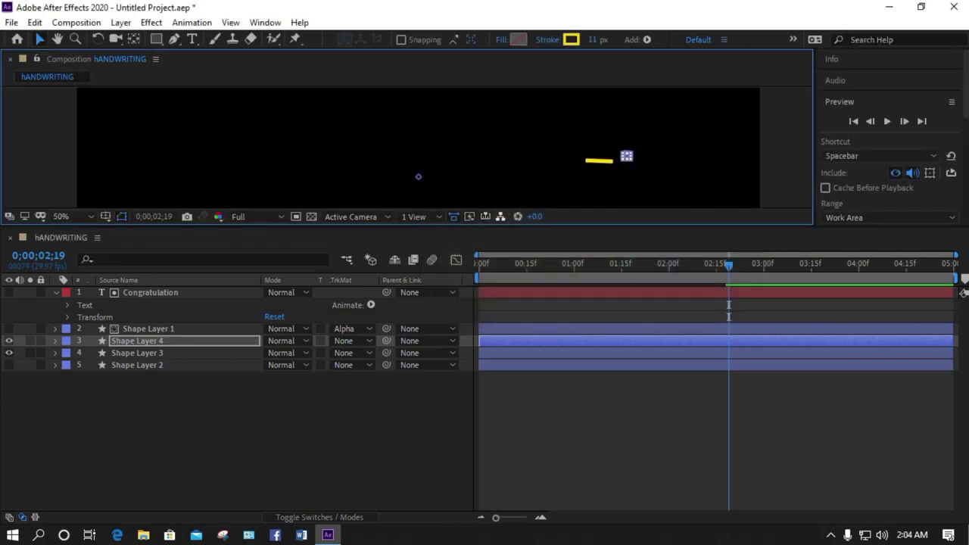
# Return to 0;00;00;00 and turn on the visibility of the Congratulation text and Shape Layers 1 and 2.
pyautogui.moveTo(501, 227); pyautogui.dragTo(500, 378)
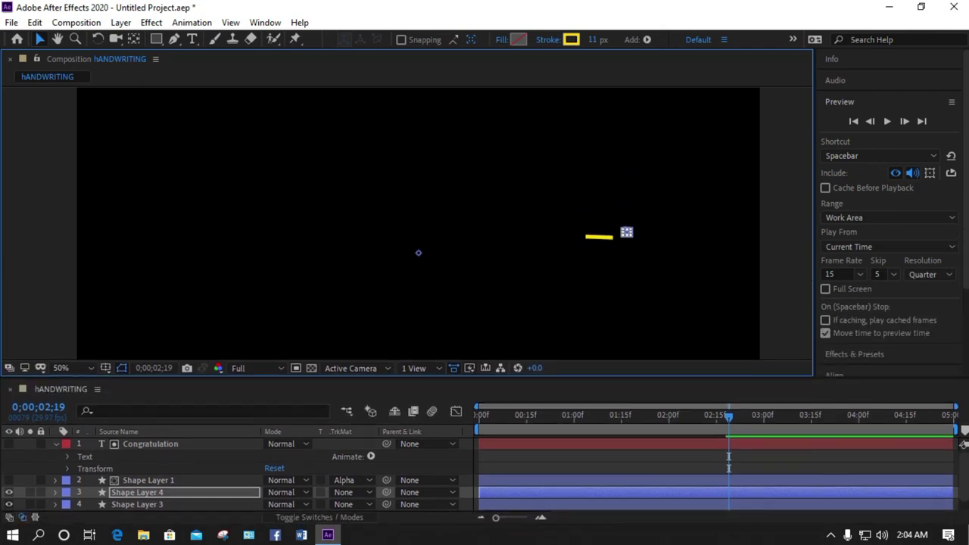
pyautogui.moveTo(729, 418); pyautogui.dragTo(479, 417)
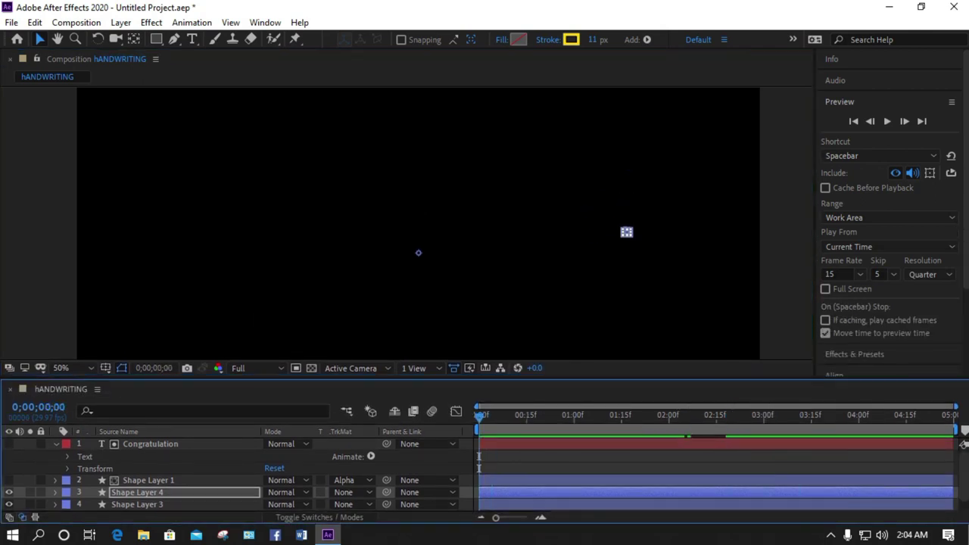
pyautogui.click(9, 481)
pyautogui.click(9, 445)
pyautogui.scroll(-1, 963, 444)
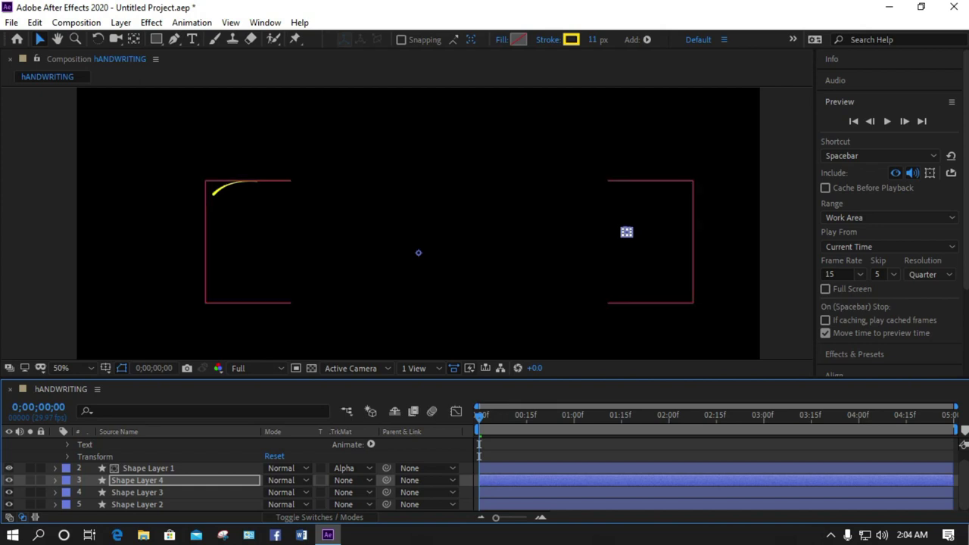
# Play the reveal from the start to 0;00;03;06 and view the whole composition at 25% magnification.
pyautogui.click(887, 121)
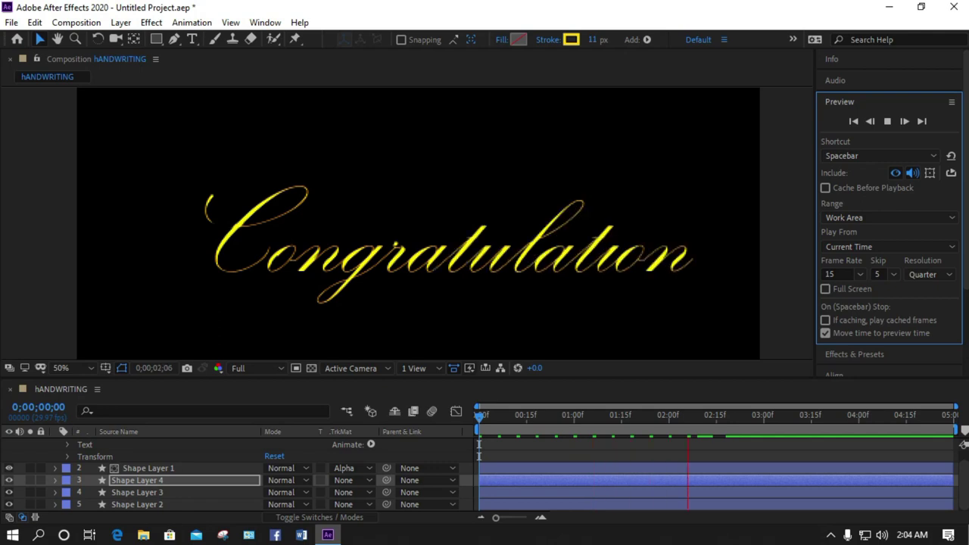
pyautogui.press('space')
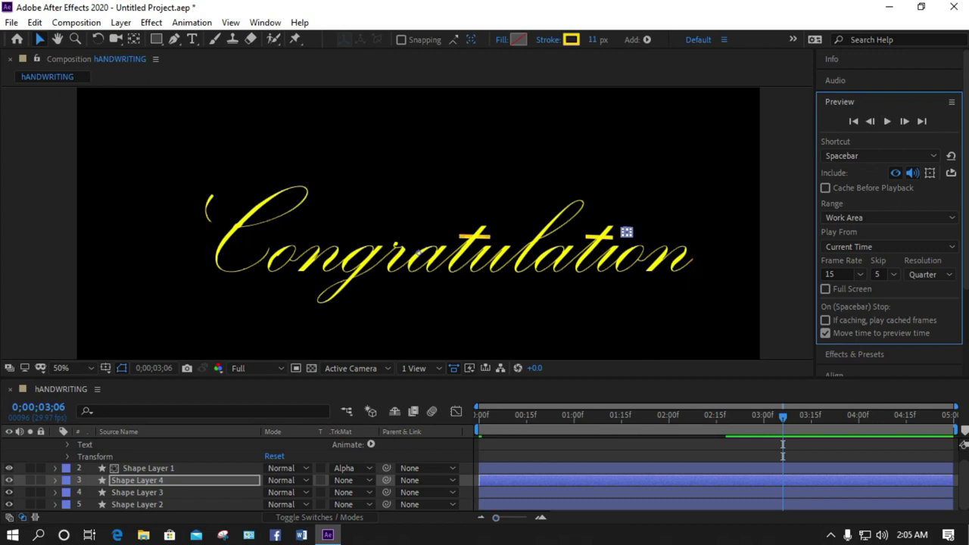
pyautogui.press(',')
pyautogui.press(',')
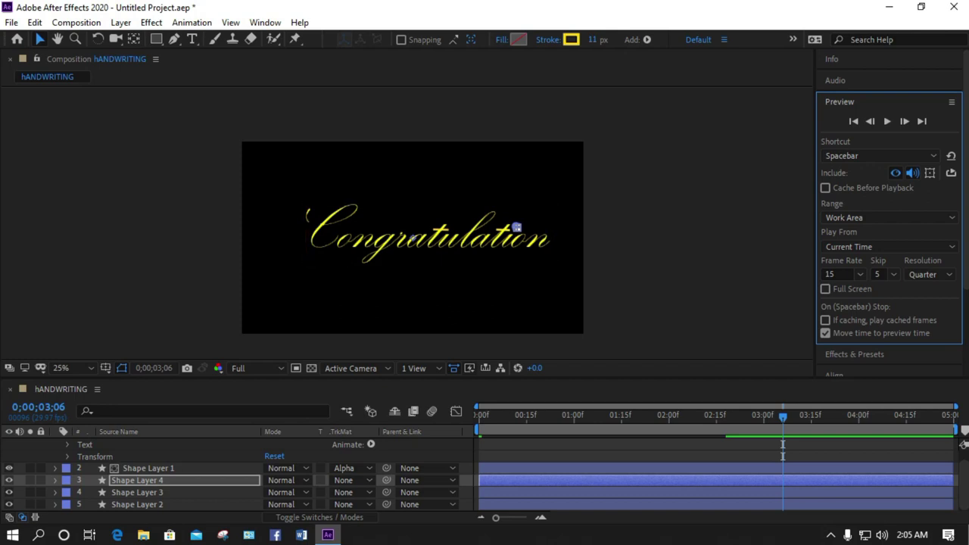
pyautogui.moveTo(431, 379); pyautogui.dragTo(432, 286)
# Change the fill colour of the Congratulation text to white.
pyautogui.click(515, 181)
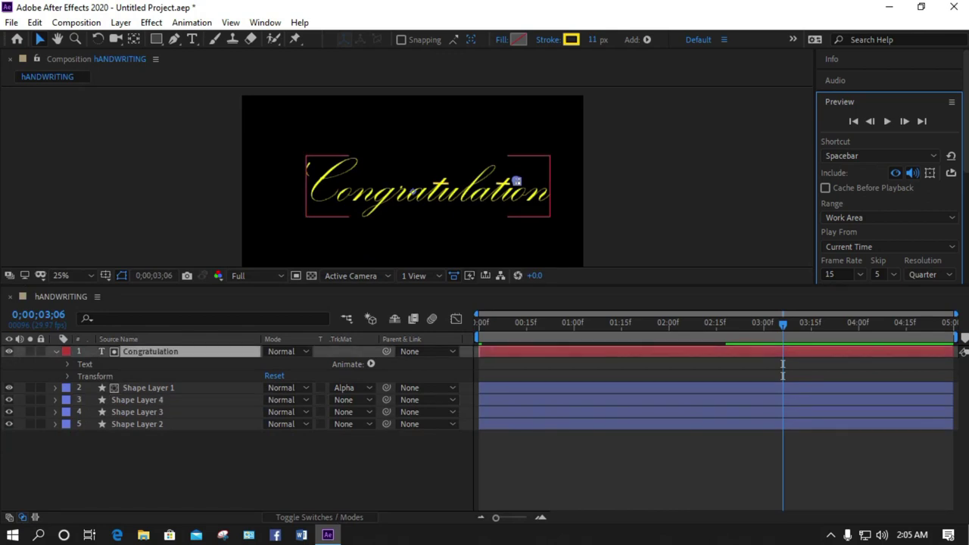
pyautogui.click(428, 189)
pyautogui.doubleClick(418, 199)
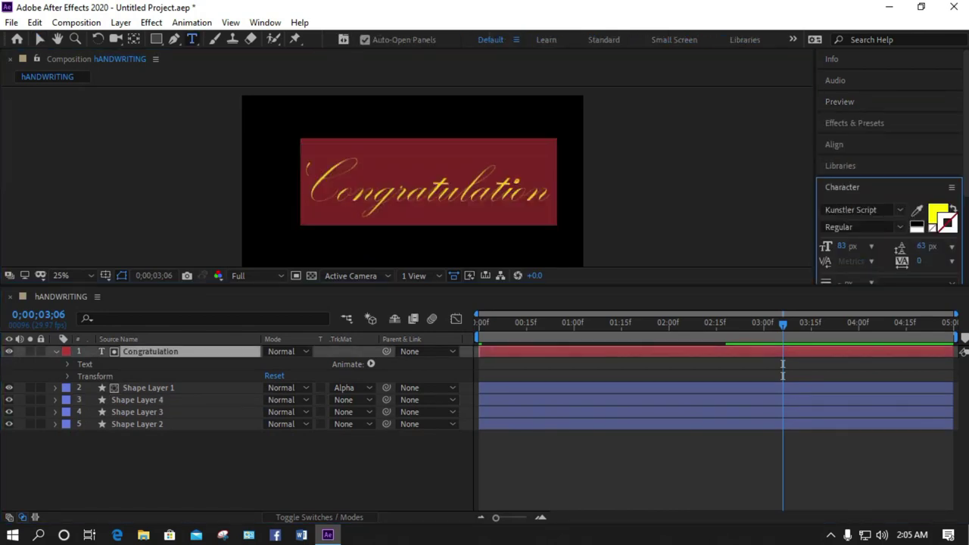
pyautogui.click(936, 213)
pyautogui.click(938, 214)
pyautogui.click(435, 140)
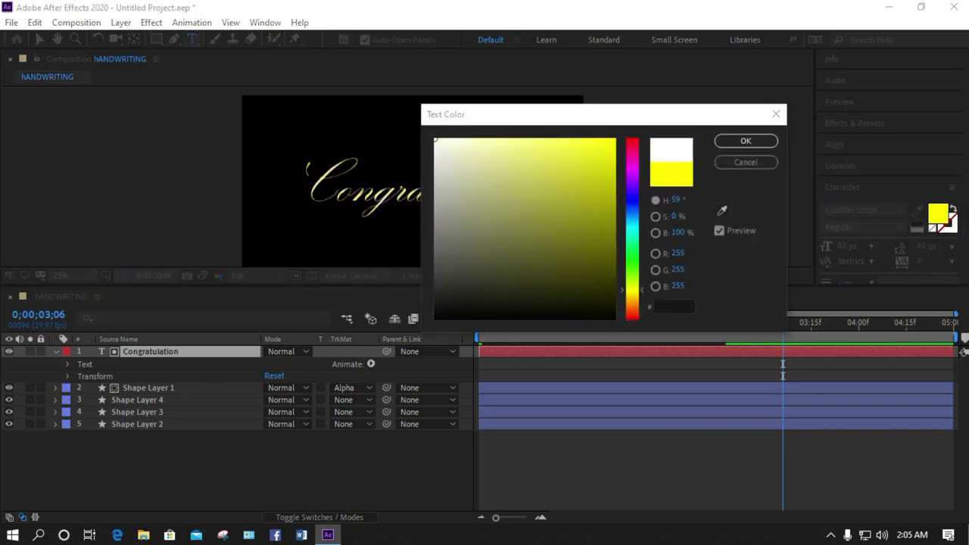
pyautogui.click(746, 140)
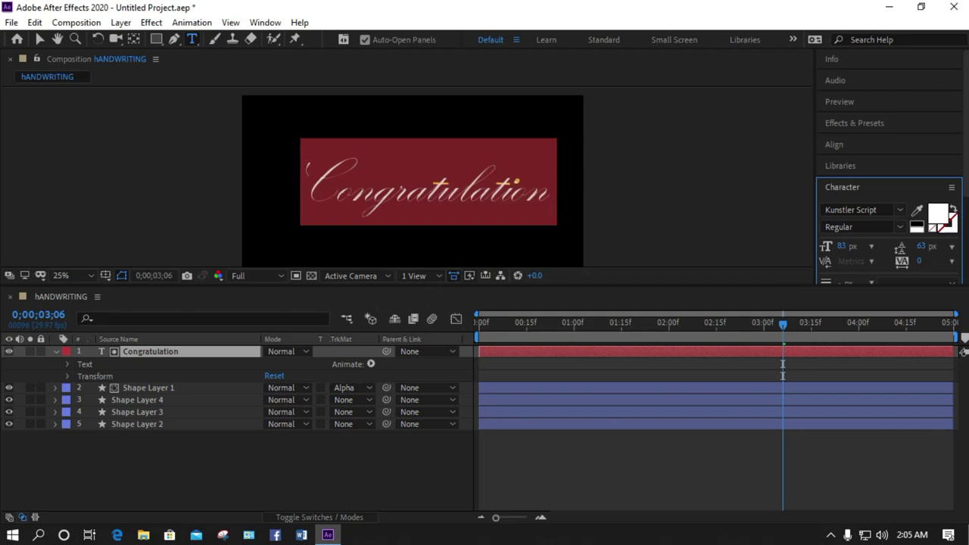
pyautogui.click(40, 41)
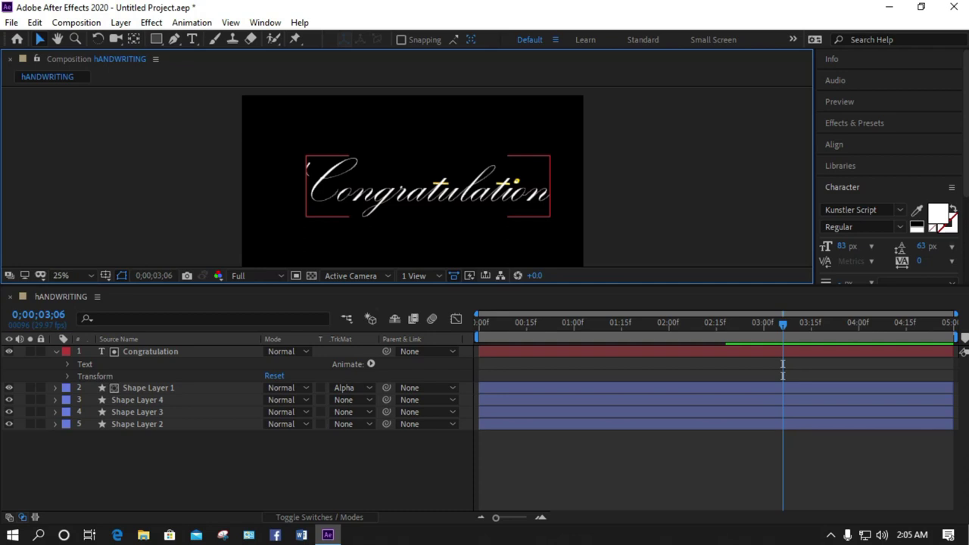
# Hide the Congratulation text and Shape Layer 1, leaving only Shape Layers 4, 3 and 2 visible.
pyautogui.click(9, 351)
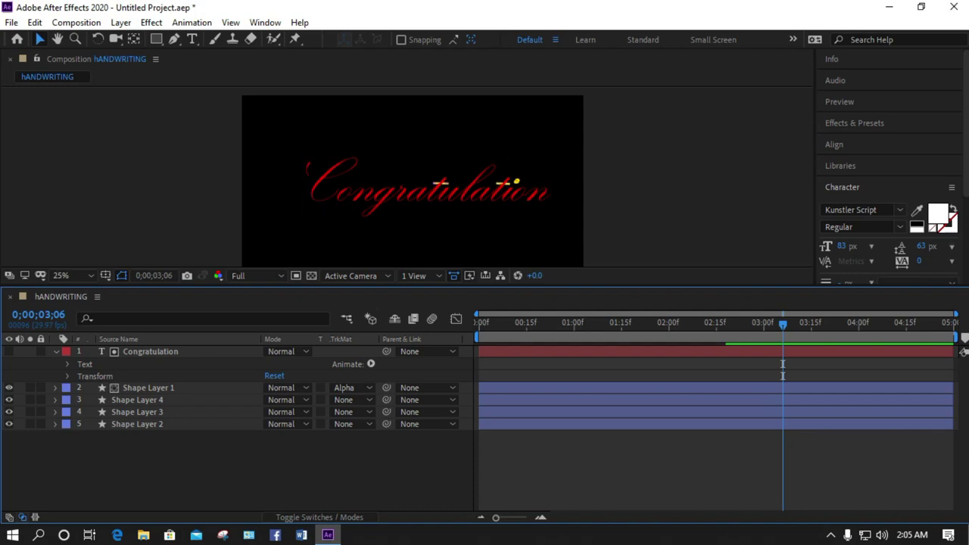
pyautogui.click(9, 424)
pyautogui.click(9, 412)
pyautogui.click(9, 400)
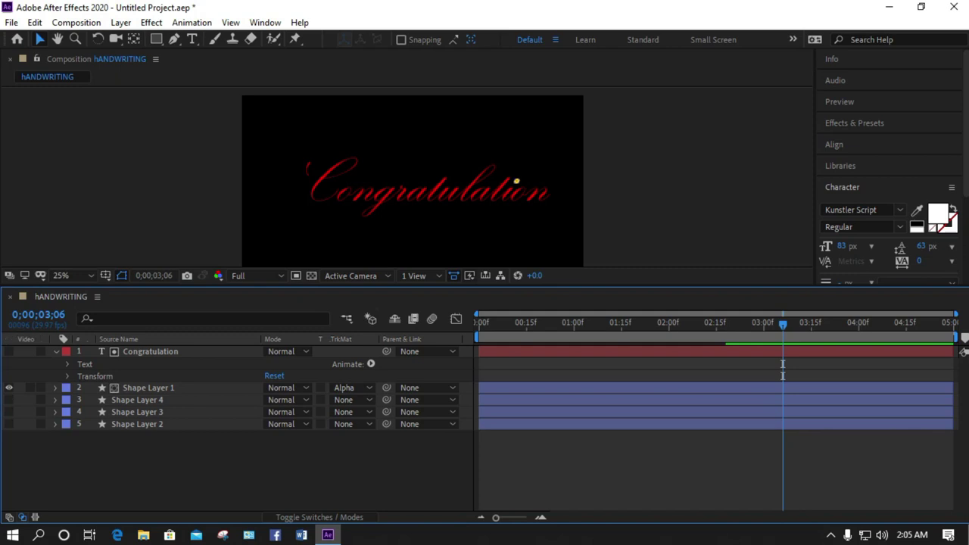
pyautogui.click(9, 388)
pyautogui.click(9, 400)
pyautogui.click(9, 412)
pyautogui.click(9, 424)
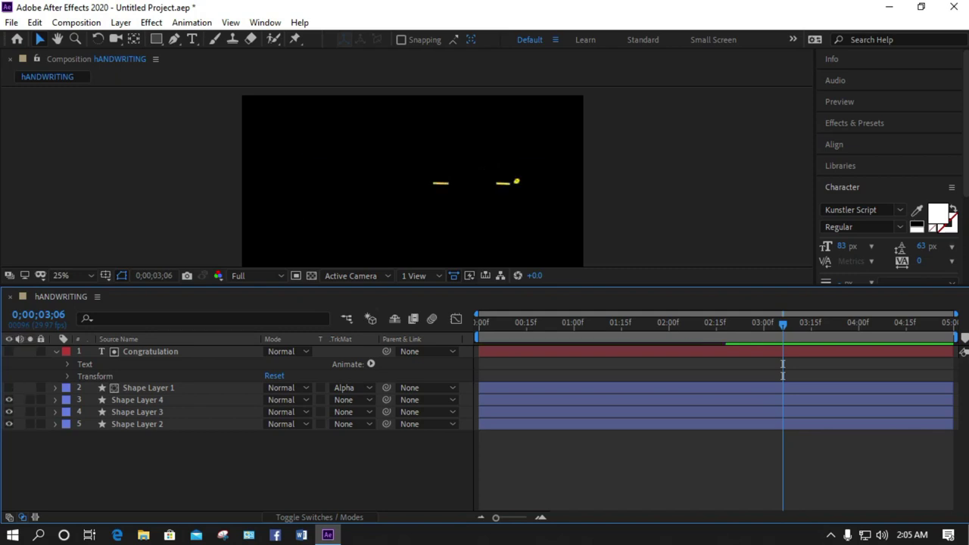
# Set the stroke colour of Shape Layers 4, 3 and 2 together to white with RGB 252, 252, 252, and deselect them.
pyautogui.moveTo(600, 162); pyautogui.dragTo(424, 200)
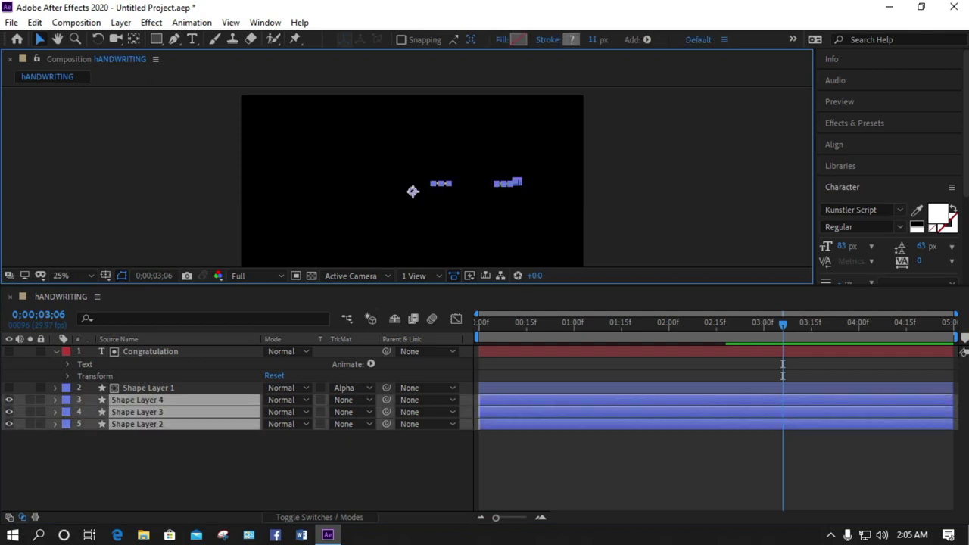
pyautogui.click(572, 40)
pyautogui.moveTo(436, 141); pyautogui.dragTo(435, 140)
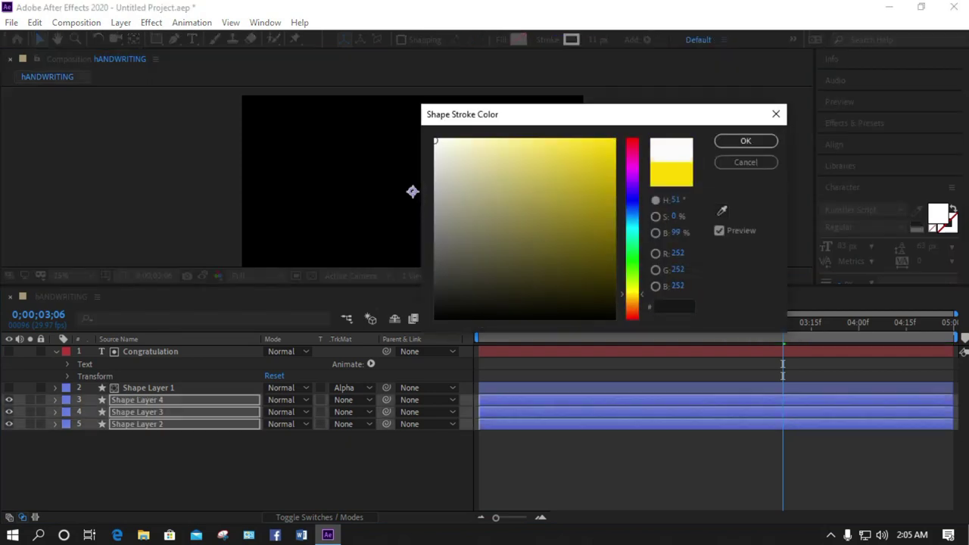
pyautogui.click(746, 141)
pyautogui.press('F2')
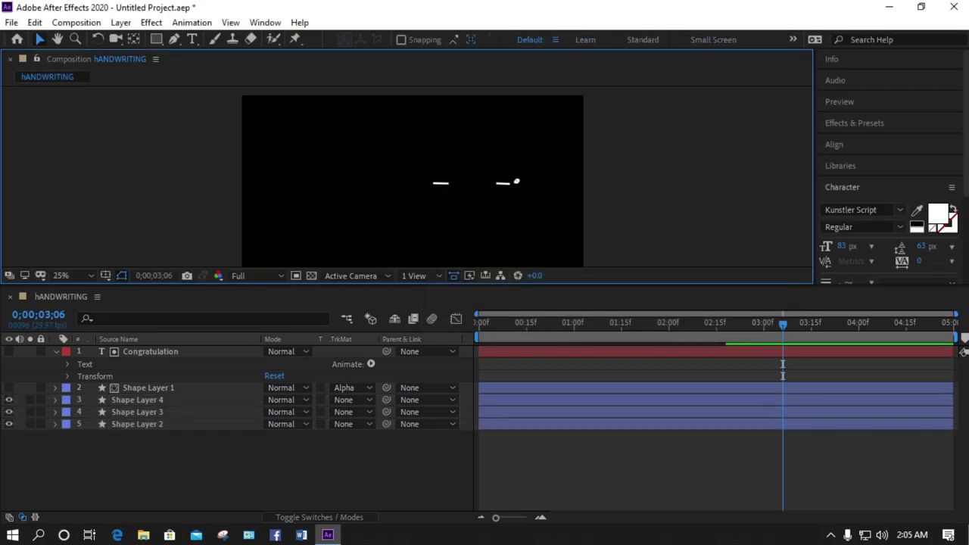
# Turn on the visibility of Shape Layer 1 and the Congratulation text layer, leaving nothing selected.
pyautogui.click(9, 388)
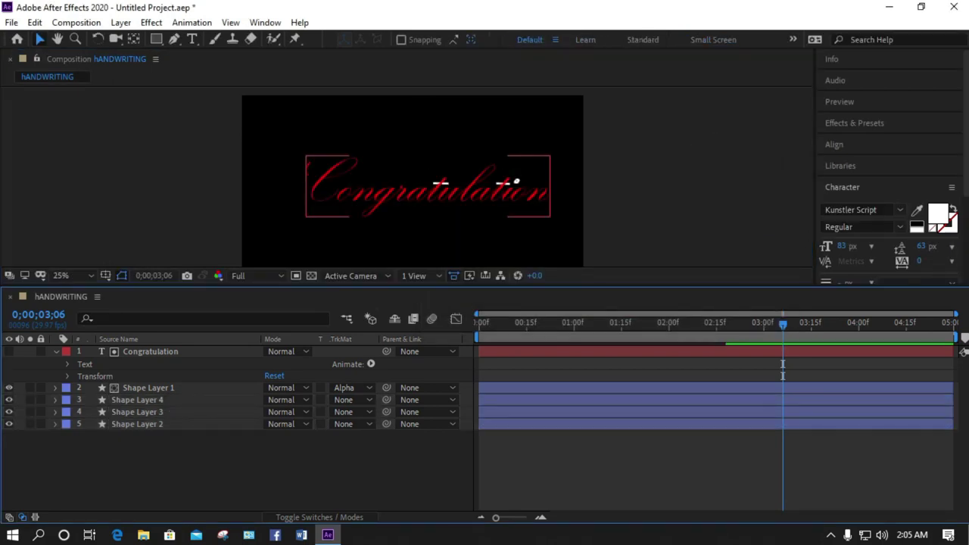
pyautogui.press('F2')
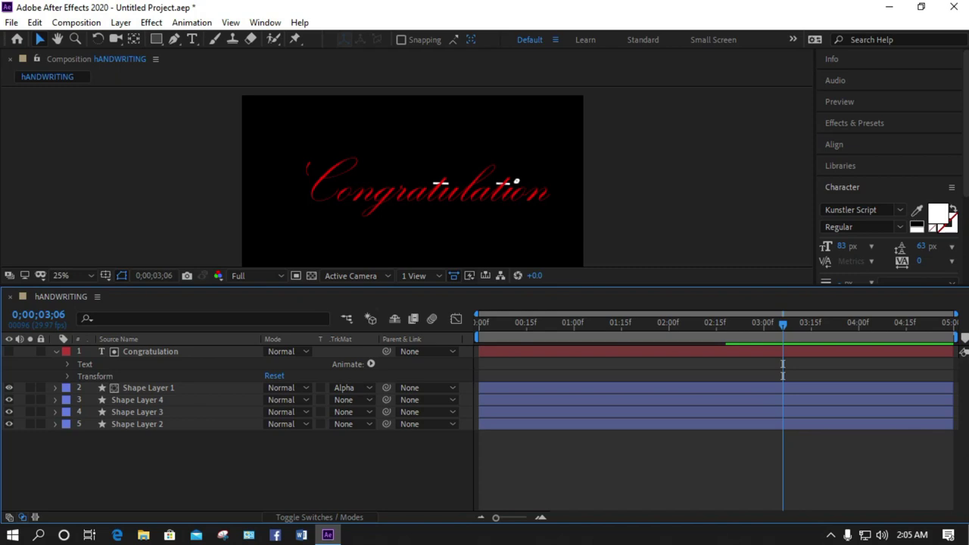
pyautogui.click(9, 352)
pyautogui.click(167, 174)
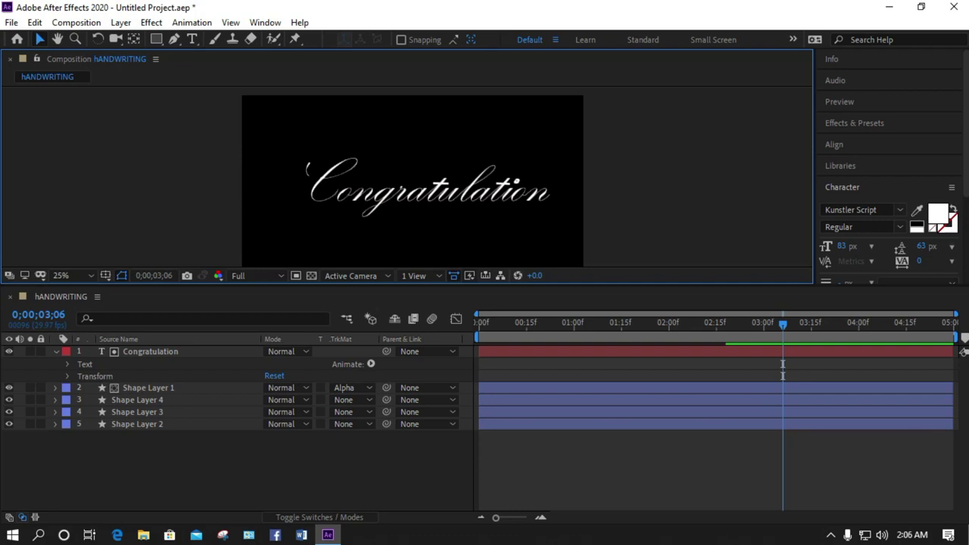
# Create a new solid in a very dark royal blue and move it below all the other layers as the background.
pyautogui.rightClick(191, 457)
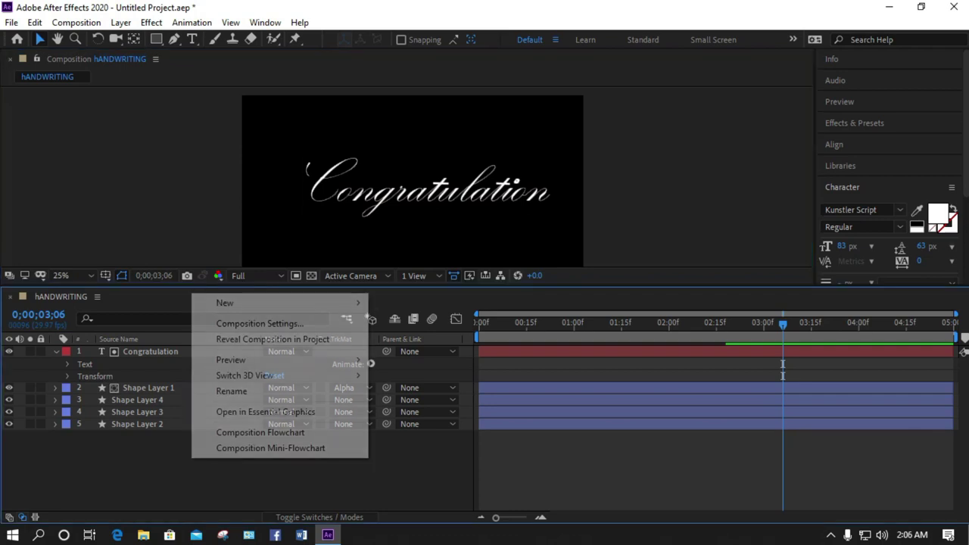
pyautogui.moveTo(243, 303)
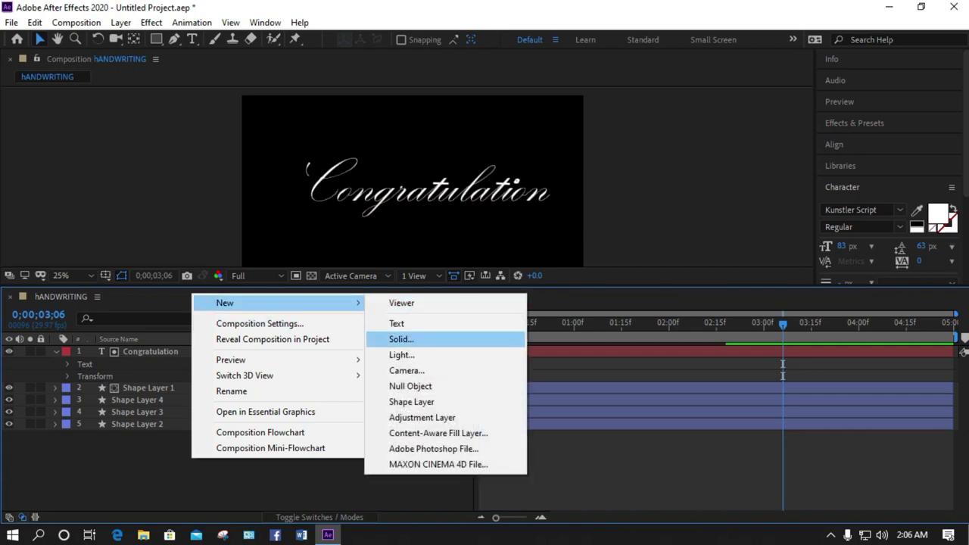
pyautogui.click(402, 338)
pyautogui.click(478, 354)
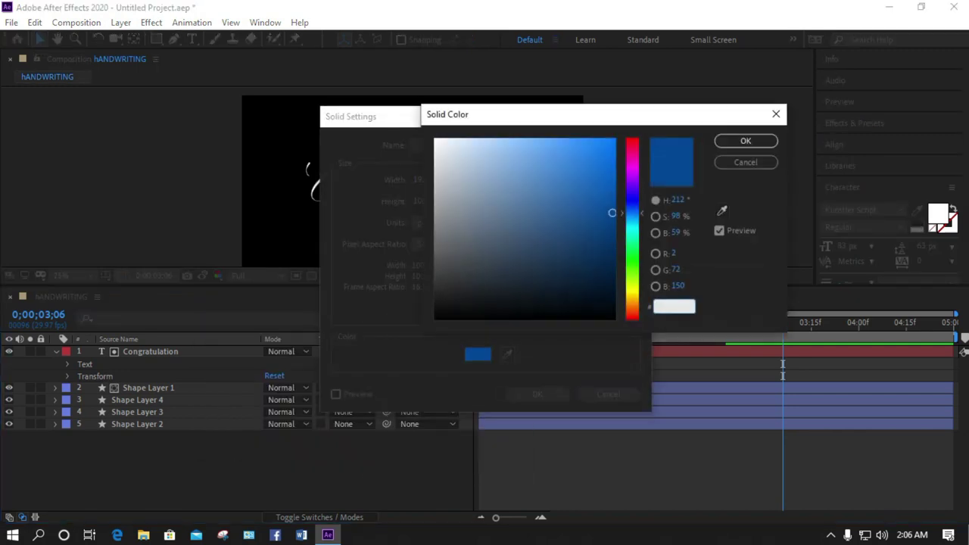
pyautogui.moveTo(611, 212); pyautogui.dragTo(612, 304)
pyautogui.press('Return')
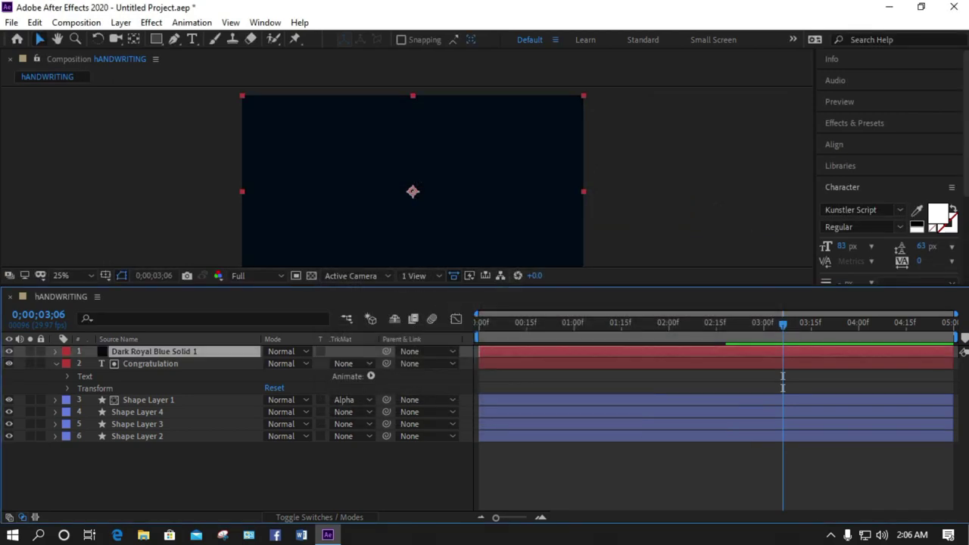
pyautogui.moveTo(154, 351); pyautogui.dragTo(151, 443)
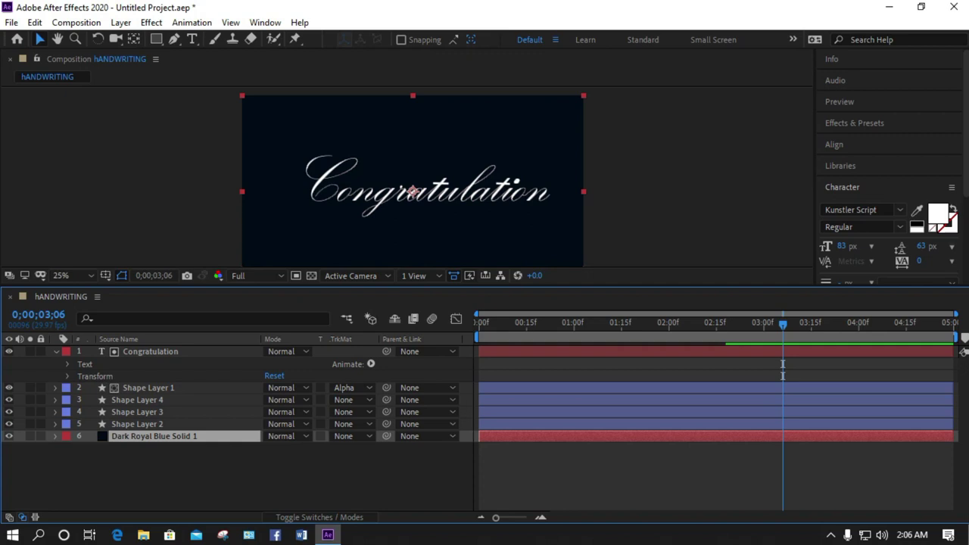
# Find the Circle effect and apply it to the dark blue background solid.
pyautogui.hotkey('ctrl', '5')
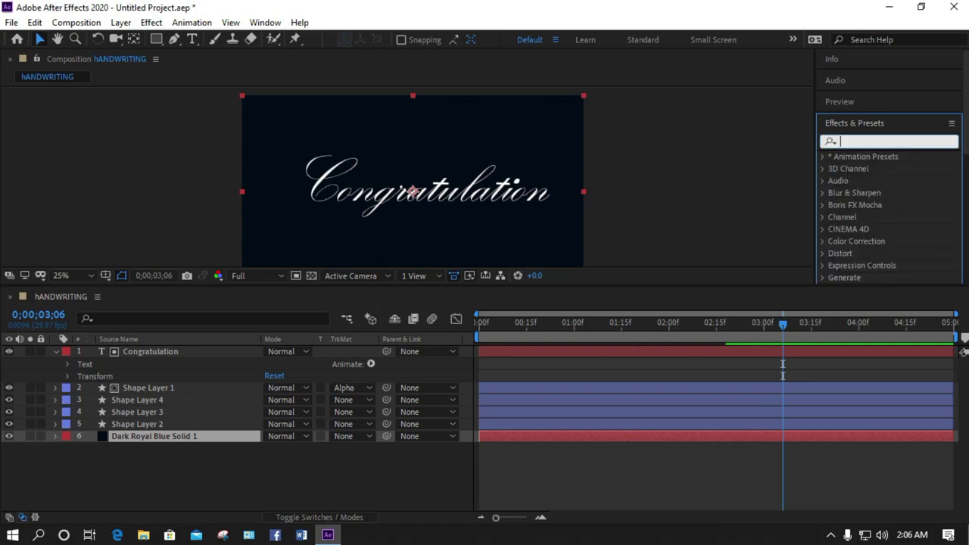
pyautogui.write('cir')
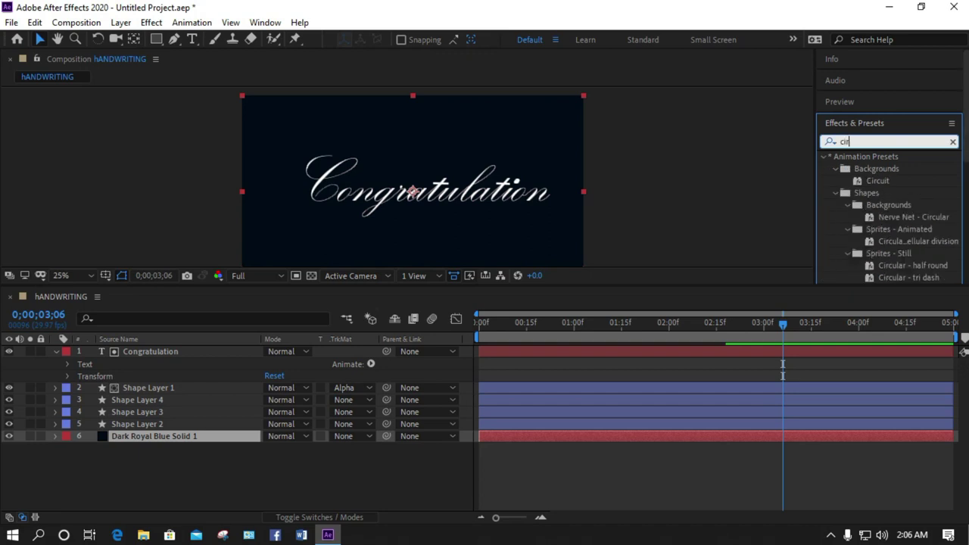
pyautogui.write('cle')
pyautogui.moveTo(865, 241); pyautogui.dragTo(418, 158)
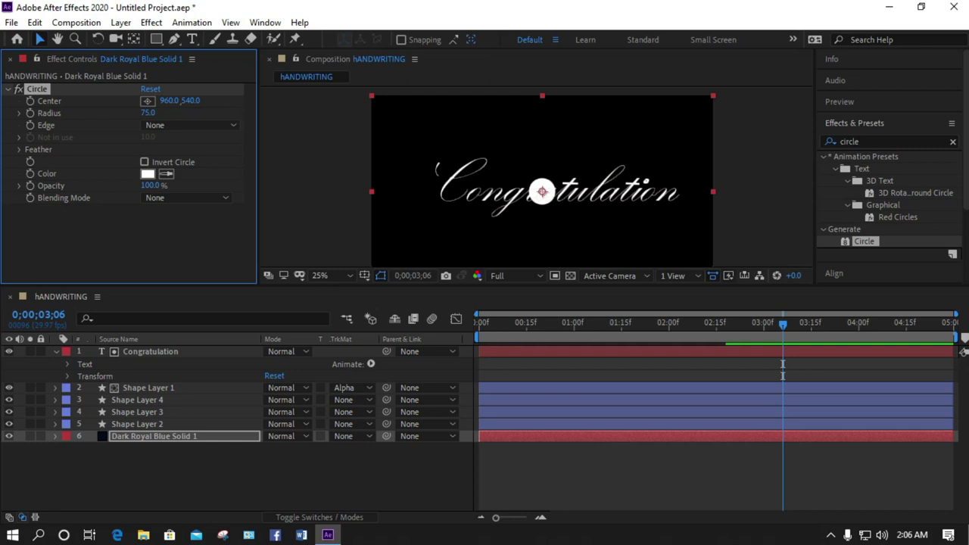
# Set the Circle effect's colour to light blue with RGB 88, 187, 238.
pyautogui.click(147, 174)
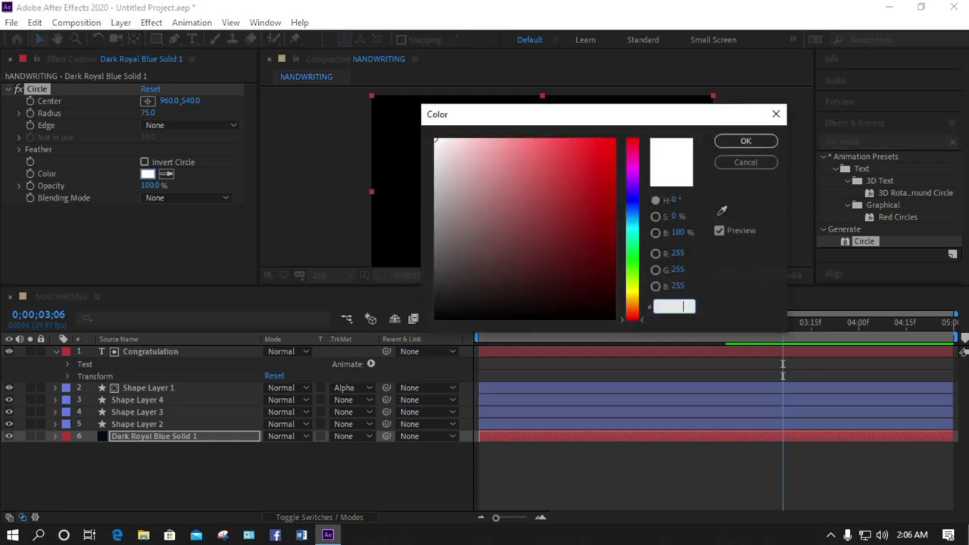
pyautogui.click(632, 202)
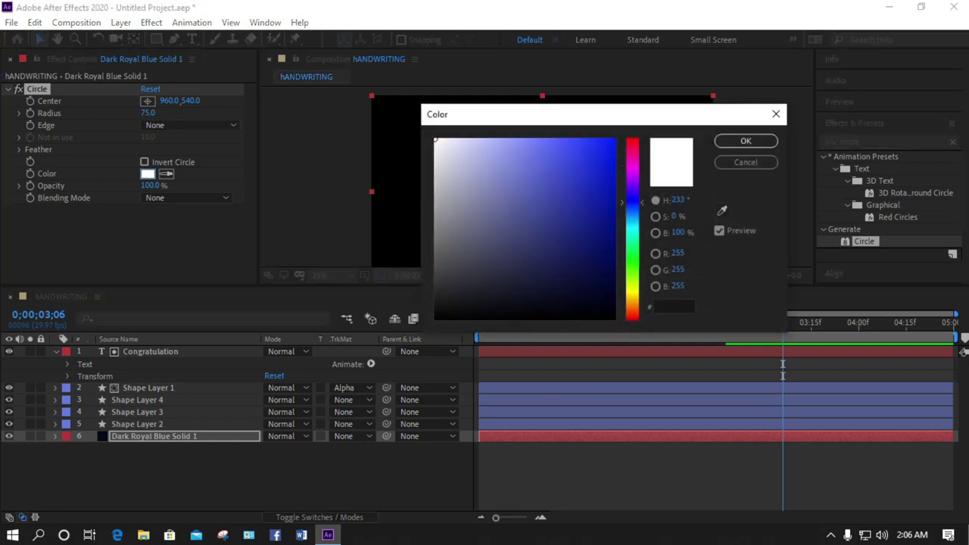
pyautogui.click(632, 219)
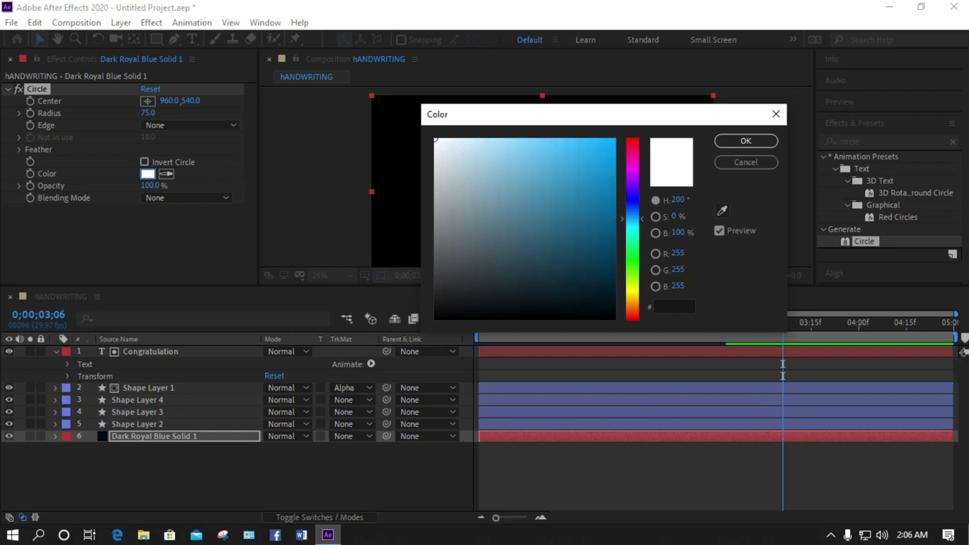
pyautogui.moveTo(565, 173); pyautogui.dragTo(548, 150)
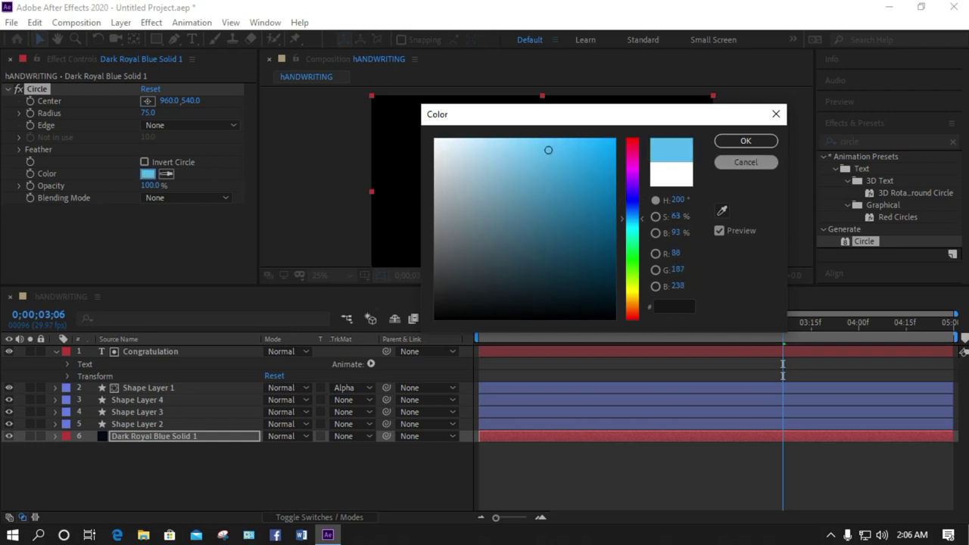
pyautogui.click(746, 141)
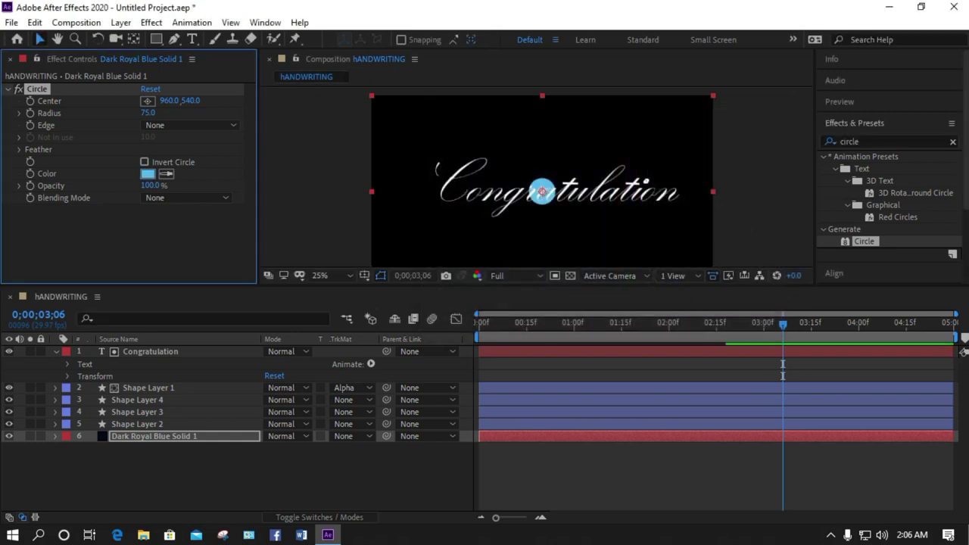
# Set the Circle effect's Feather Outer Edge to 1047 for a soft background glow, and deselect the solid.
pyautogui.click(20, 150)
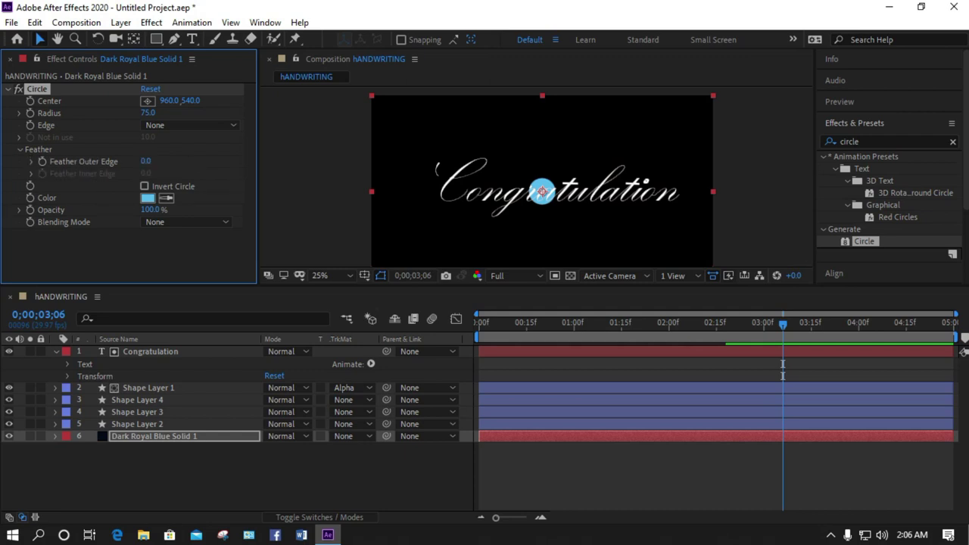
pyautogui.moveTo(146, 161); pyautogui.dragTo(672, 162)
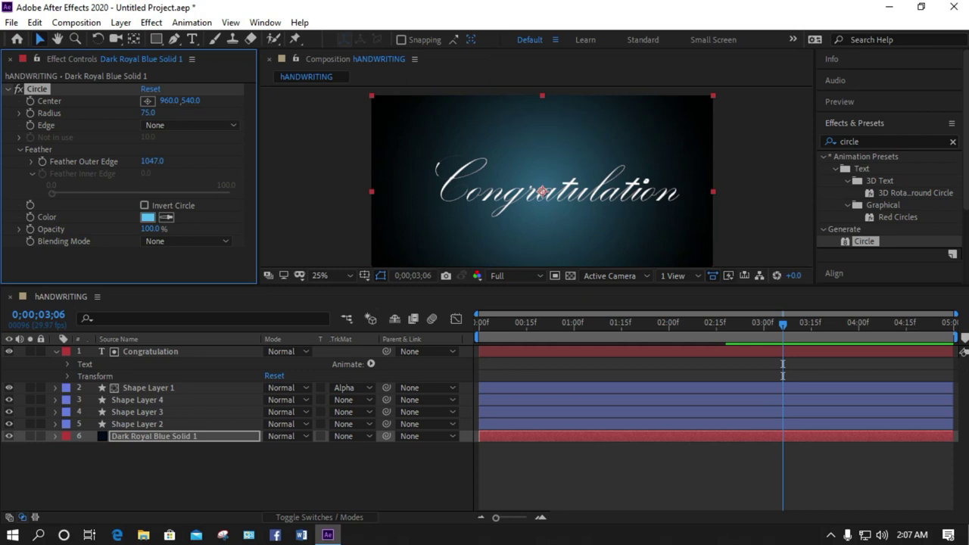
pyautogui.click(321, 203)
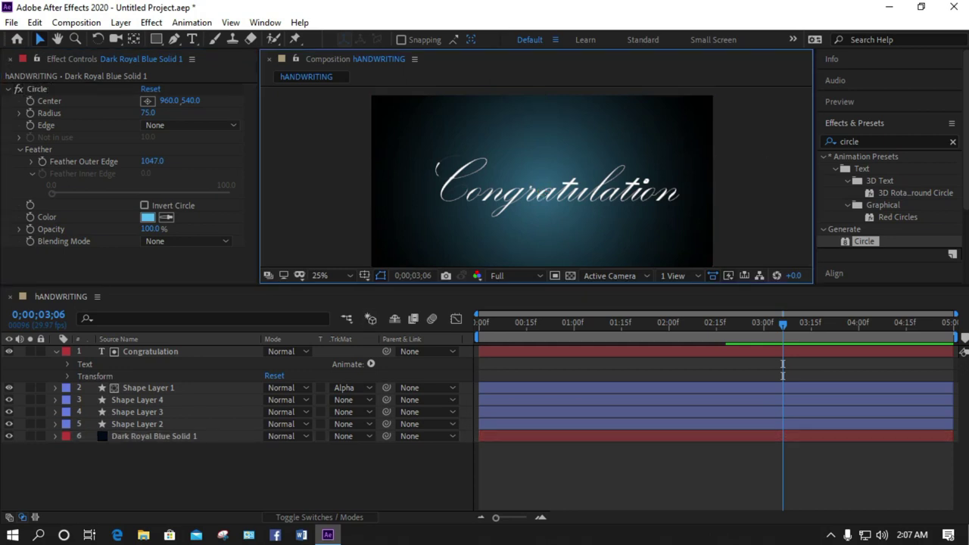
# Enlarge the composition view and preview the handwriting animation from the first frame, stopping the playback afterward.
pyautogui.moveTo(500, 287); pyautogui.dragTo(500, 412)
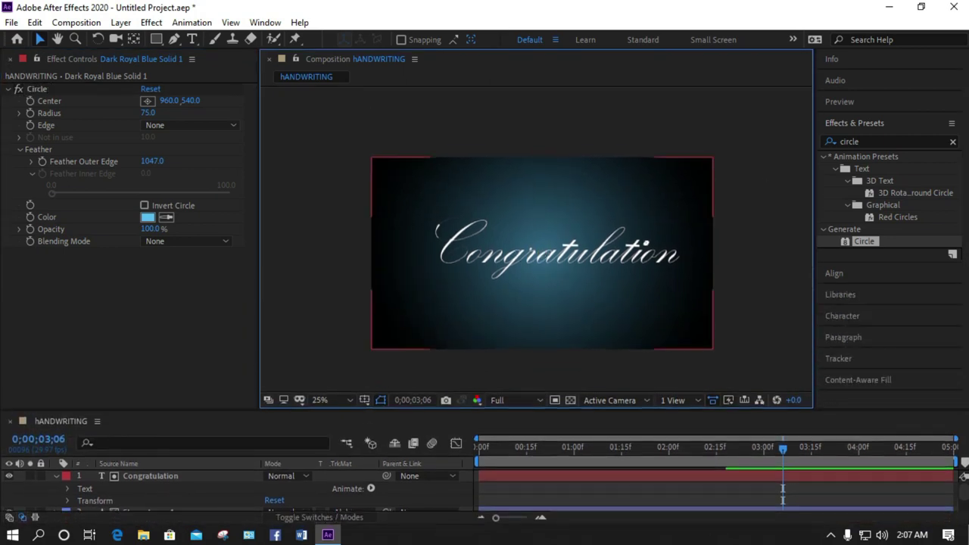
pyautogui.click(840, 102)
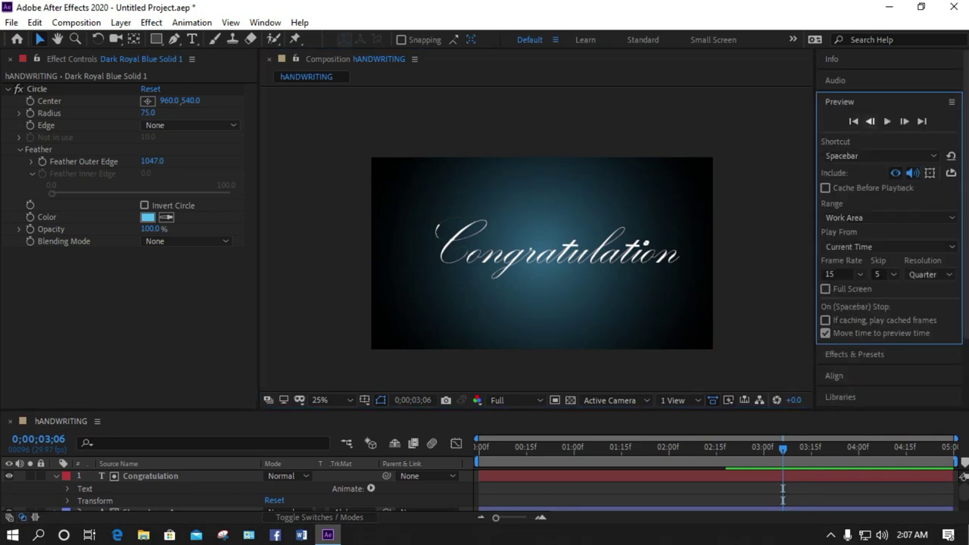
pyautogui.click(853, 121)
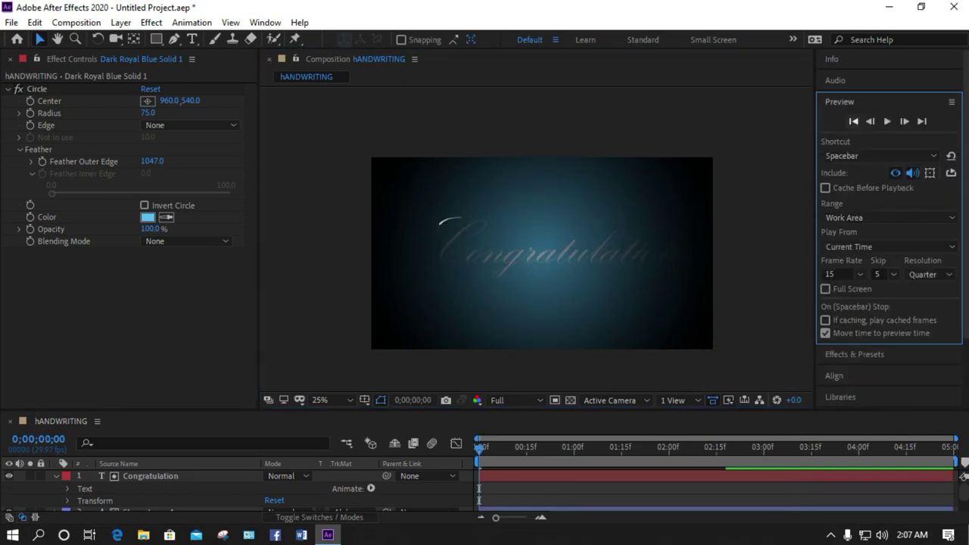
pyautogui.click(887, 121)
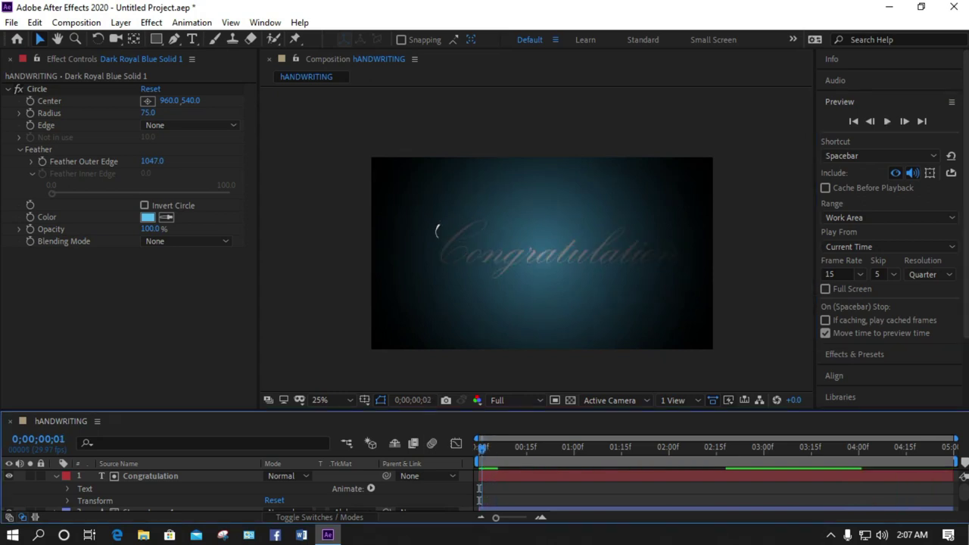
pyautogui.press('space')
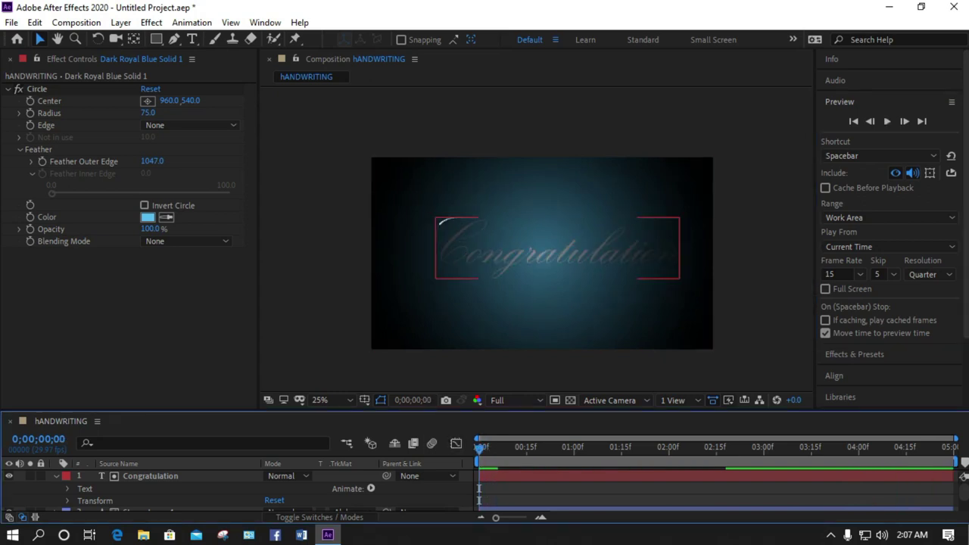
# Select the Congratulation text, enlarge the timeline area, and toggle the background solid's visibility off and on to check it.
pyautogui.click(557, 250)
pyautogui.scroll(-1, 302, 490)
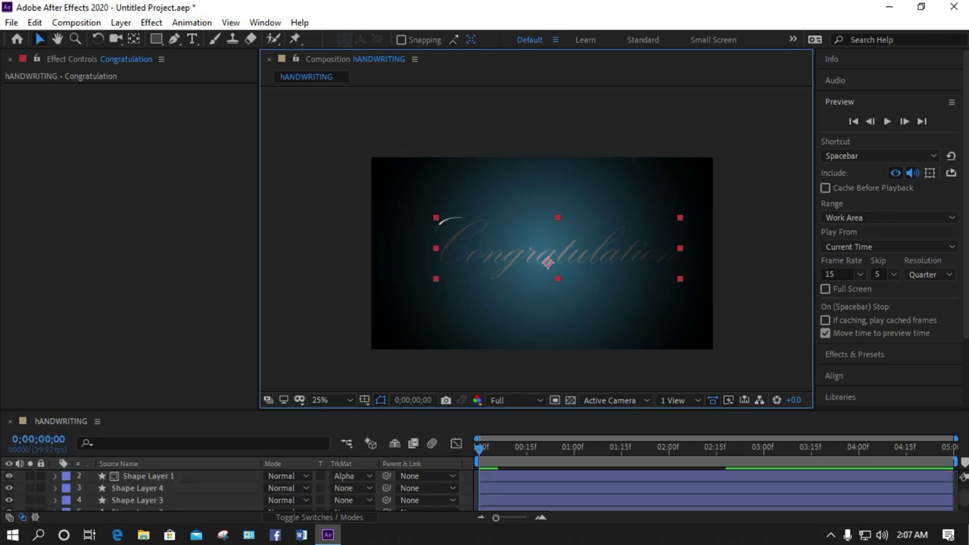
pyautogui.moveTo(557, 410); pyautogui.dragTo(559, 278)
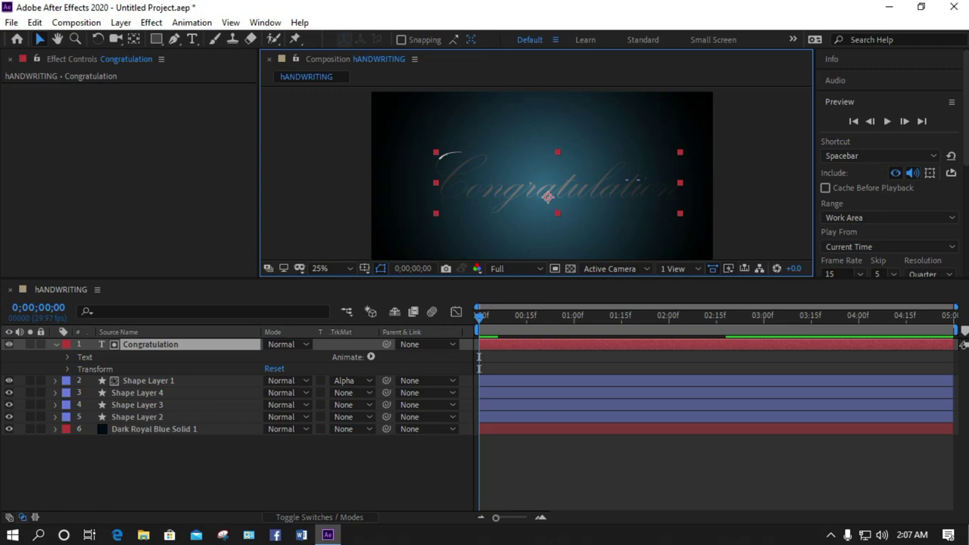
pyautogui.click(9, 429)
pyautogui.click(9, 429)
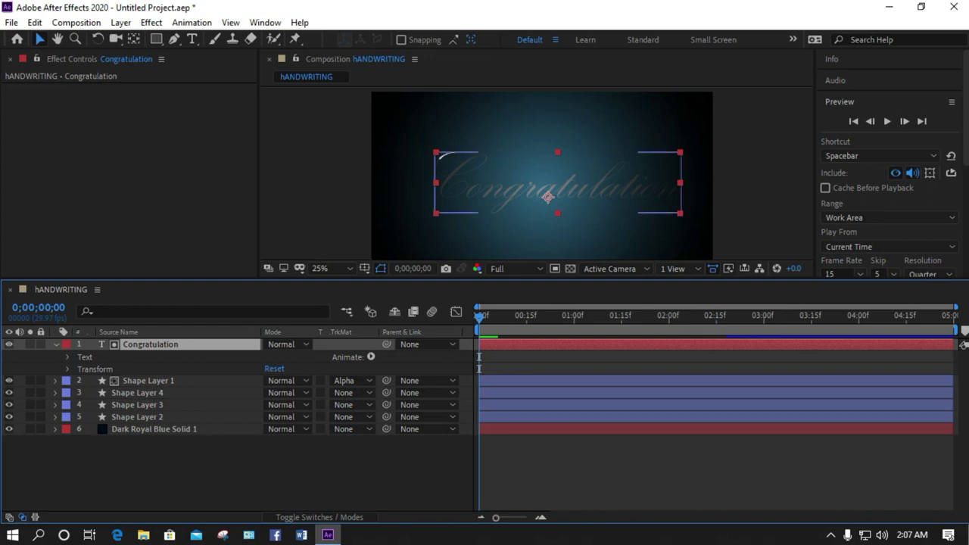
# Play the reveal over the background, toggle the Congratulation text layer's visibility off and on, and return to the first frame.
pyautogui.press('space')
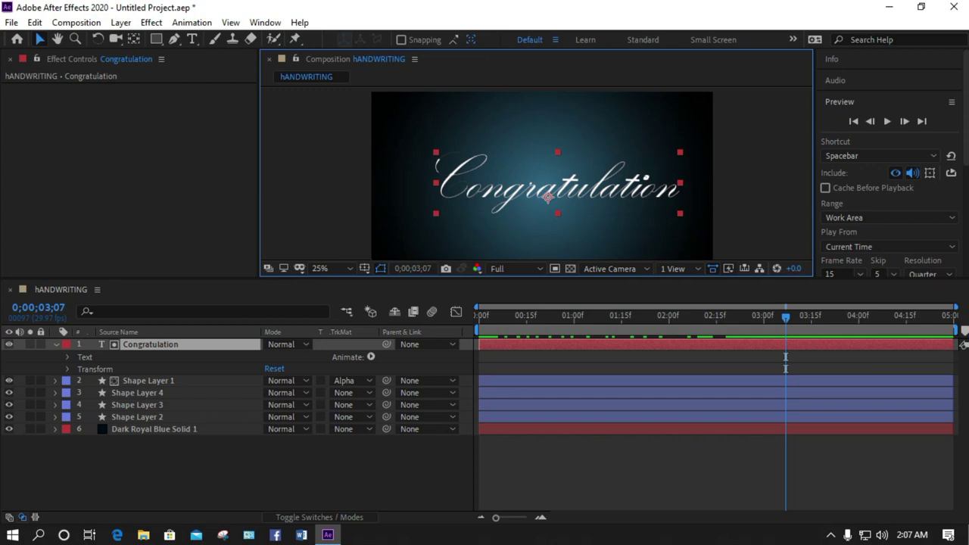
pyautogui.click(10, 345)
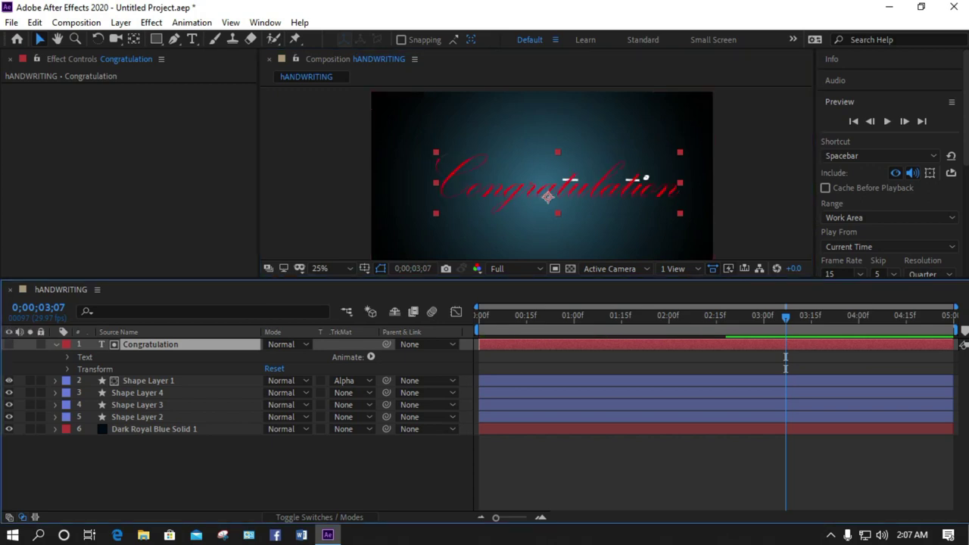
pyautogui.click(9, 344)
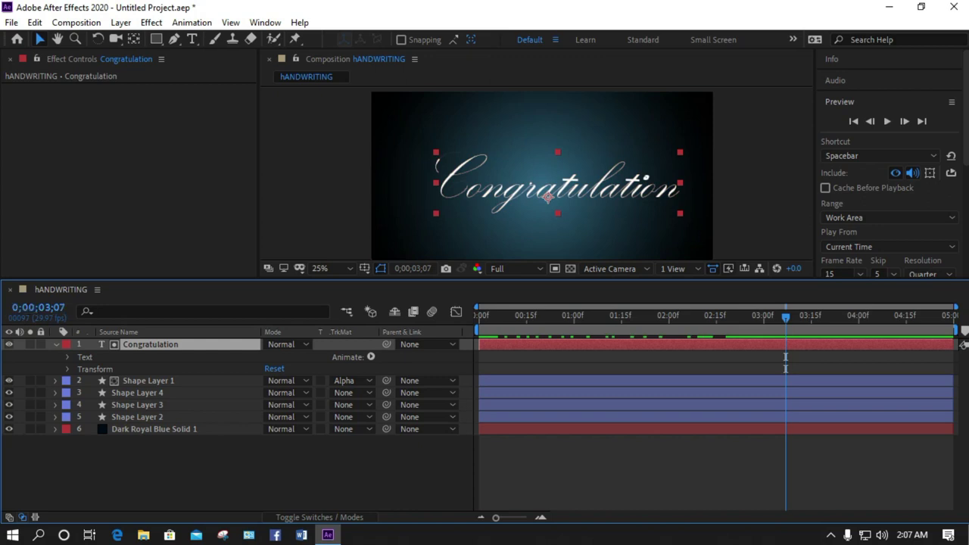
pyautogui.press('pageup')
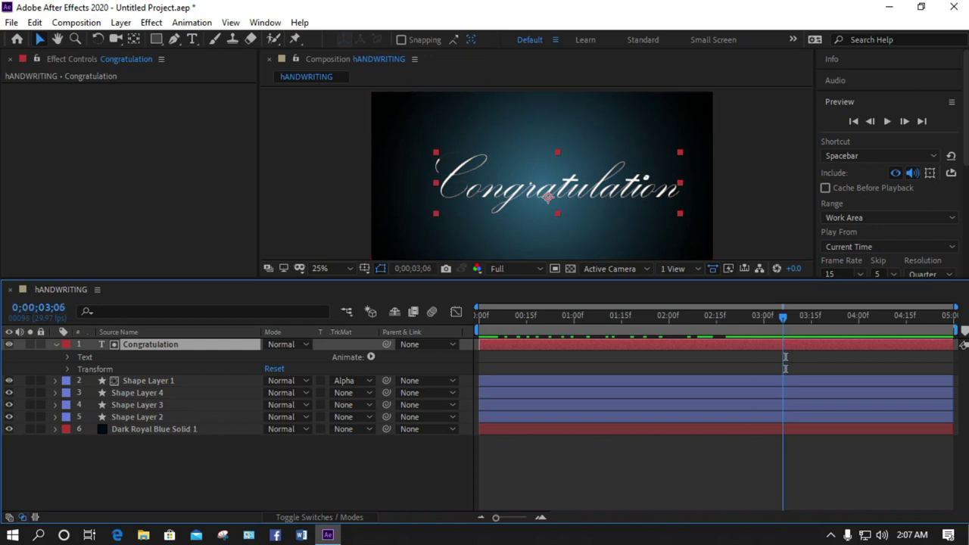
pyautogui.press('Home')
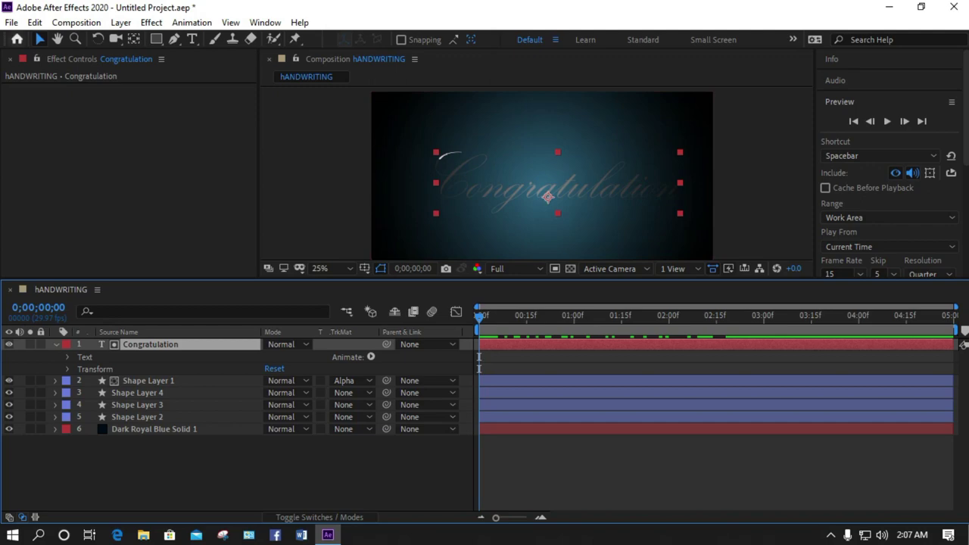
# Add the hANDWRITING composition to the Render Queue and expand the details of its Lossless output module.
pyautogui.click(11, 22)
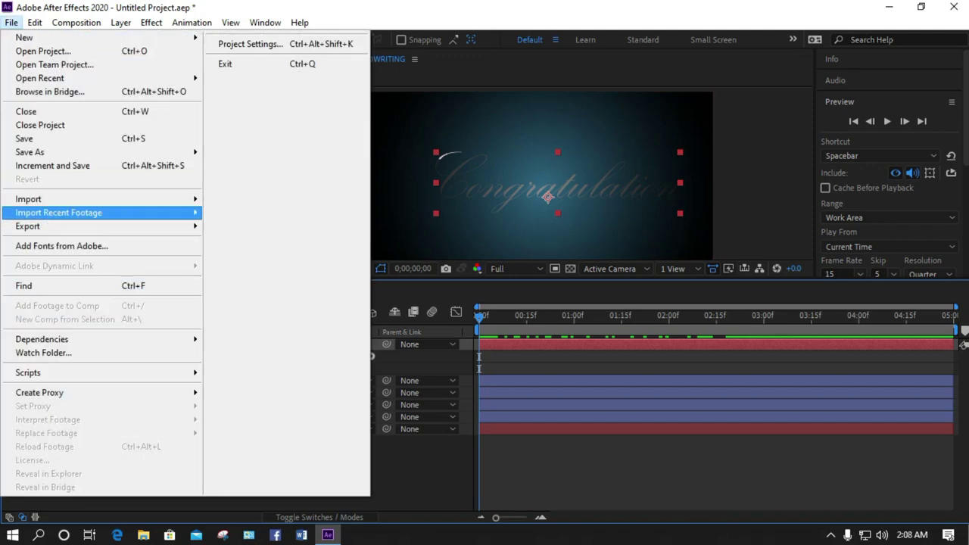
pyautogui.moveTo(29, 199)
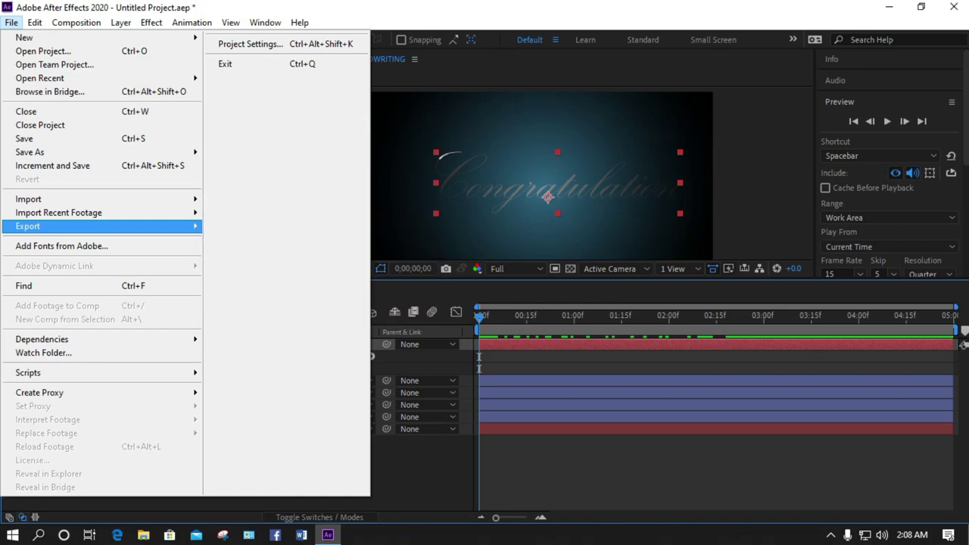
pyautogui.moveTo(28, 227)
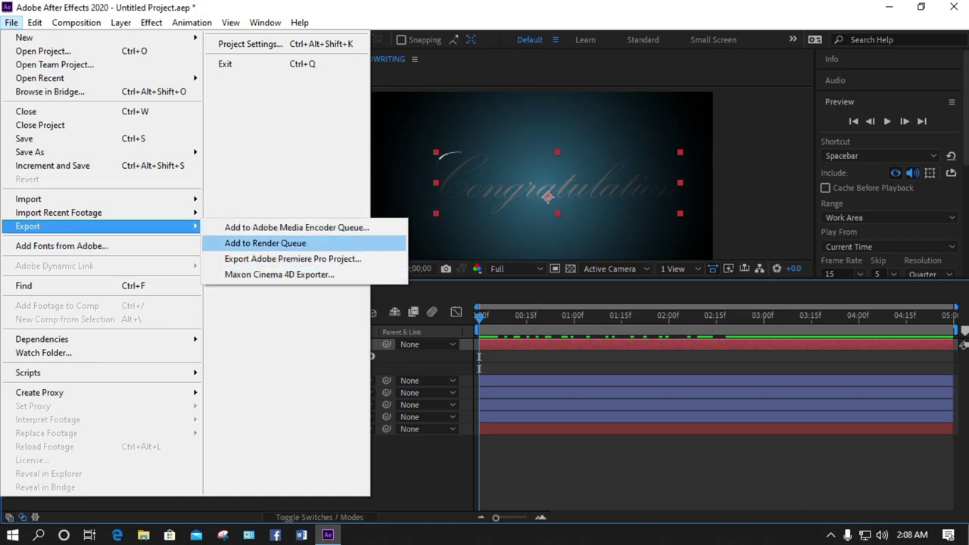
pyautogui.click(264, 243)
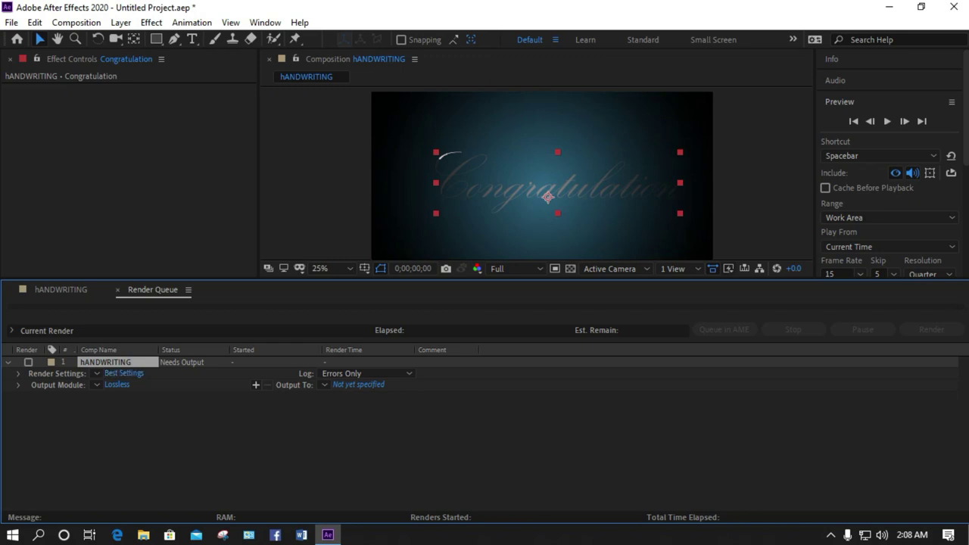
pyautogui.click(116, 385)
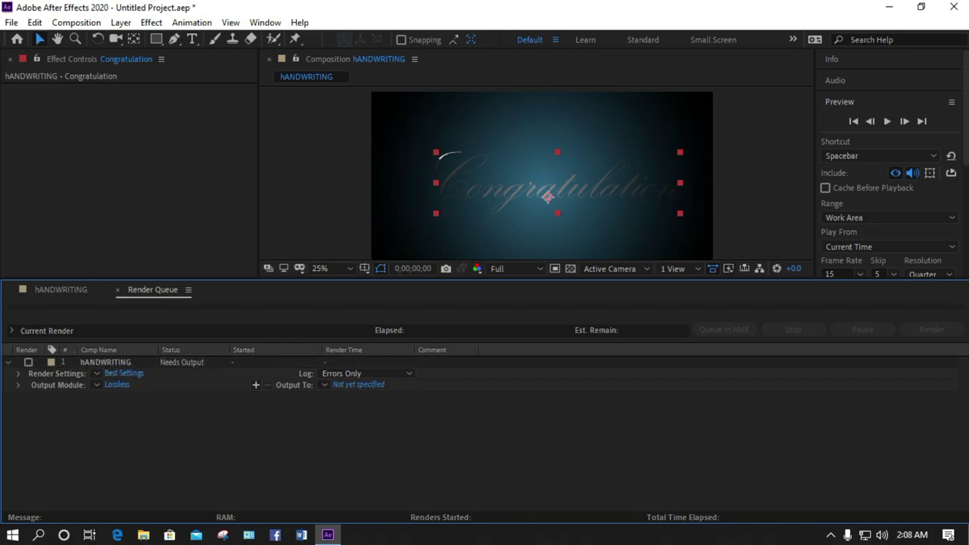
pyautogui.click(19, 385)
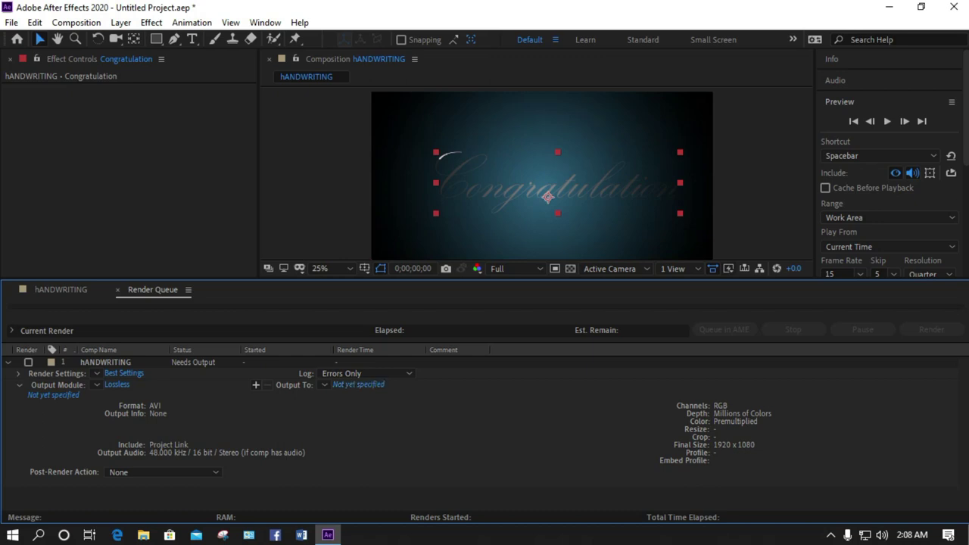
# Name the render output after the composition, save it in the Documents folder, and render the queue.
pyautogui.click(324, 384)
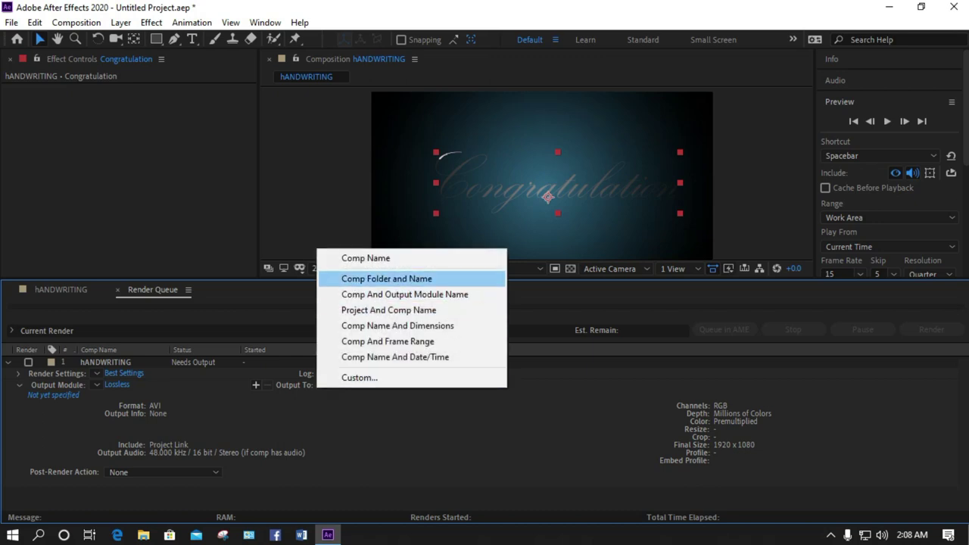
pyautogui.click(365, 258)
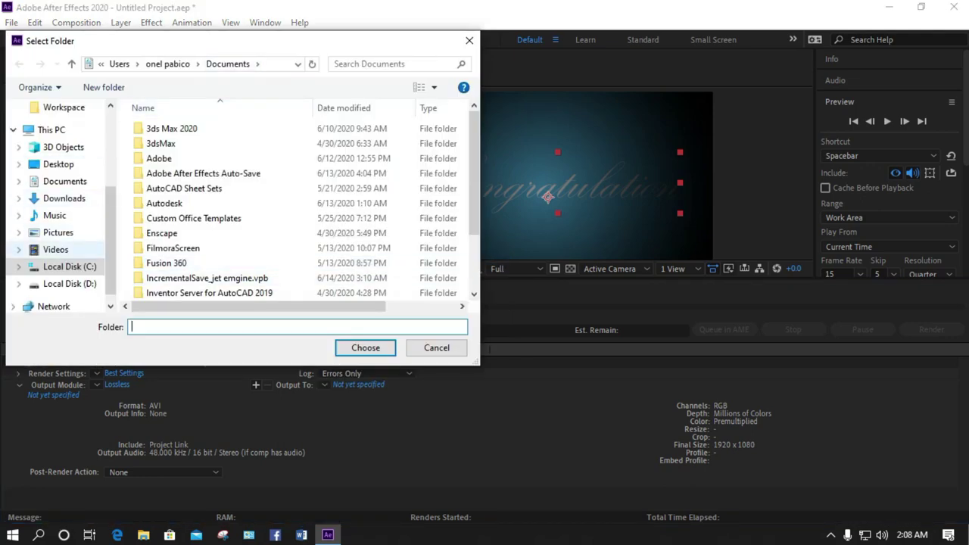
pyautogui.click(56, 249)
pyautogui.click(189, 327)
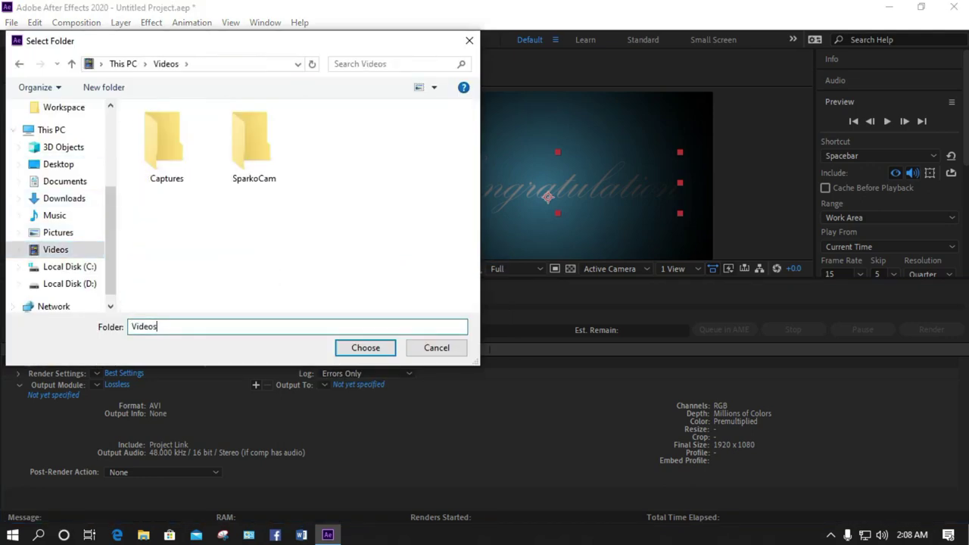
pyautogui.doubleClick(164, 140)
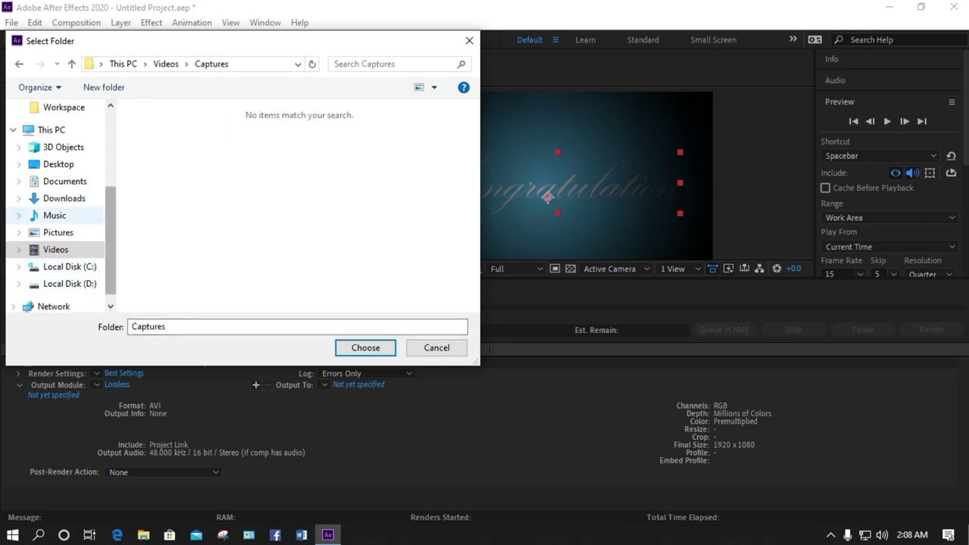
pyautogui.click(64, 198)
pyautogui.click(64, 182)
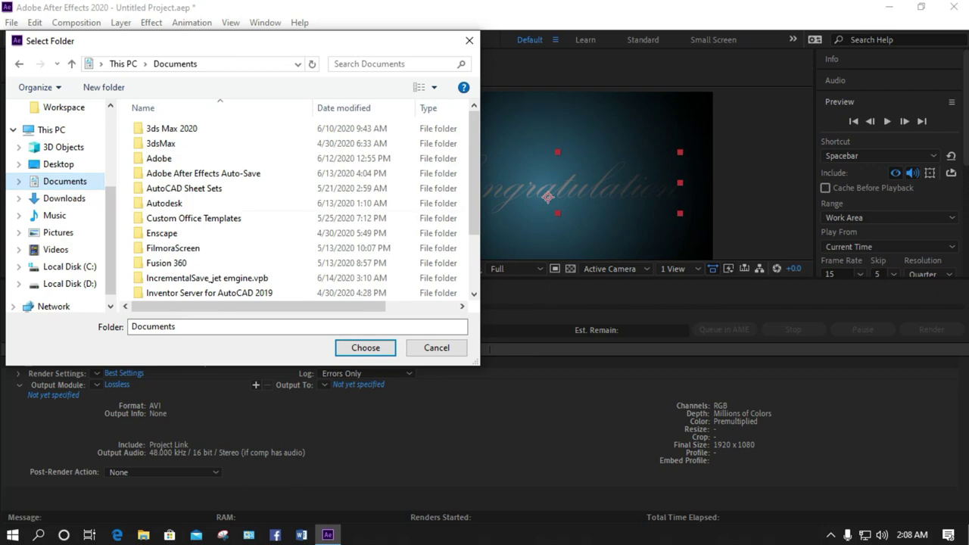
pyautogui.click(365, 347)
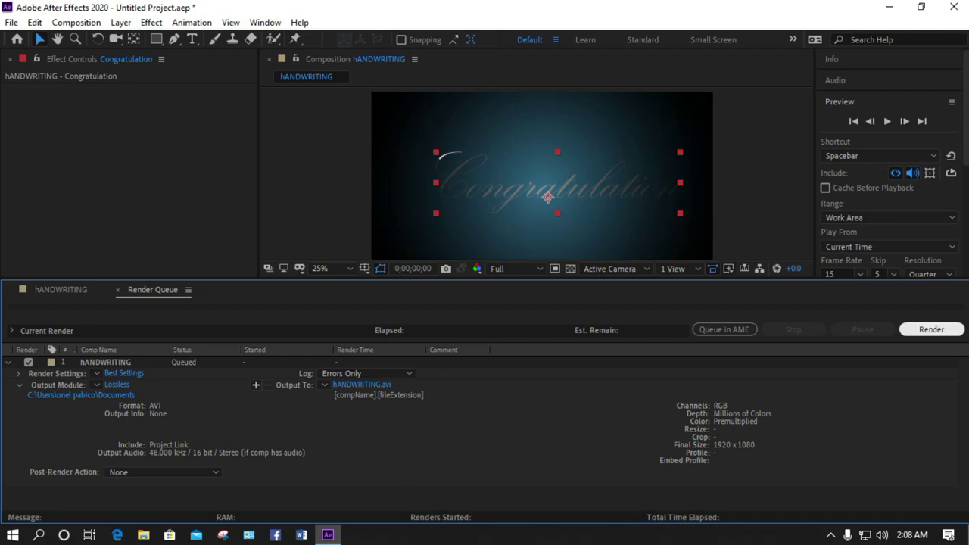
pyautogui.click(931, 329)
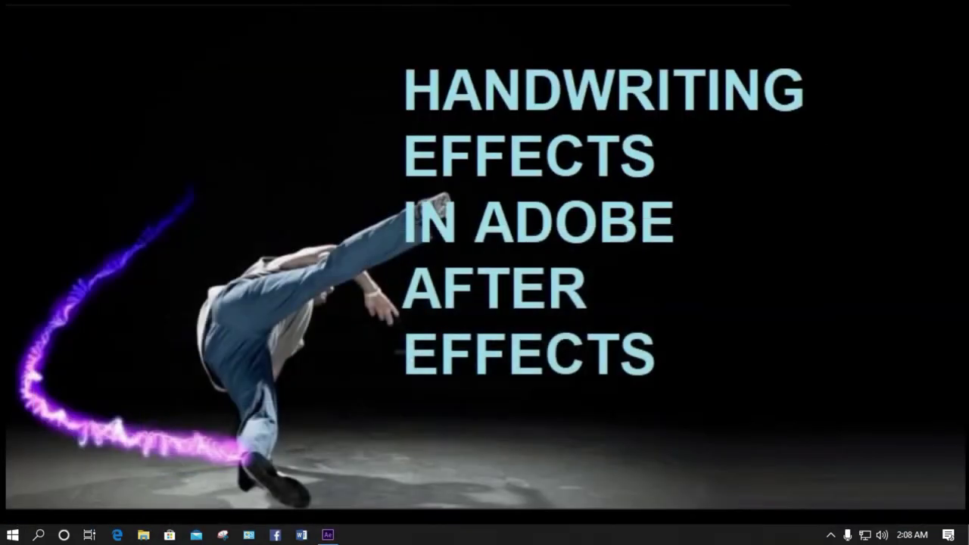
# Switch to File Explorer, open the rendered hANDWRITING video from Documents in VLC media player, and close the player after viewing.
pyautogui.click(143, 534)
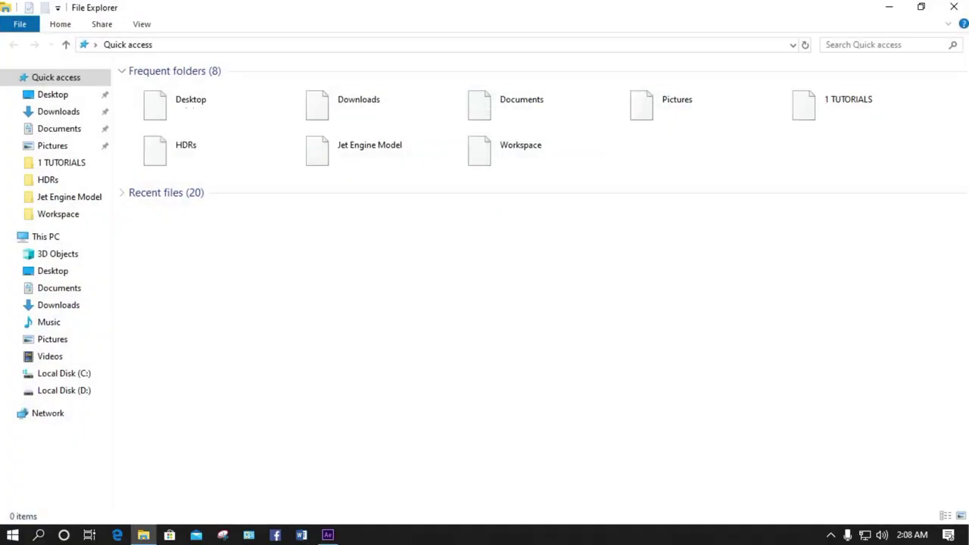
pyautogui.doubleClick(521, 106)
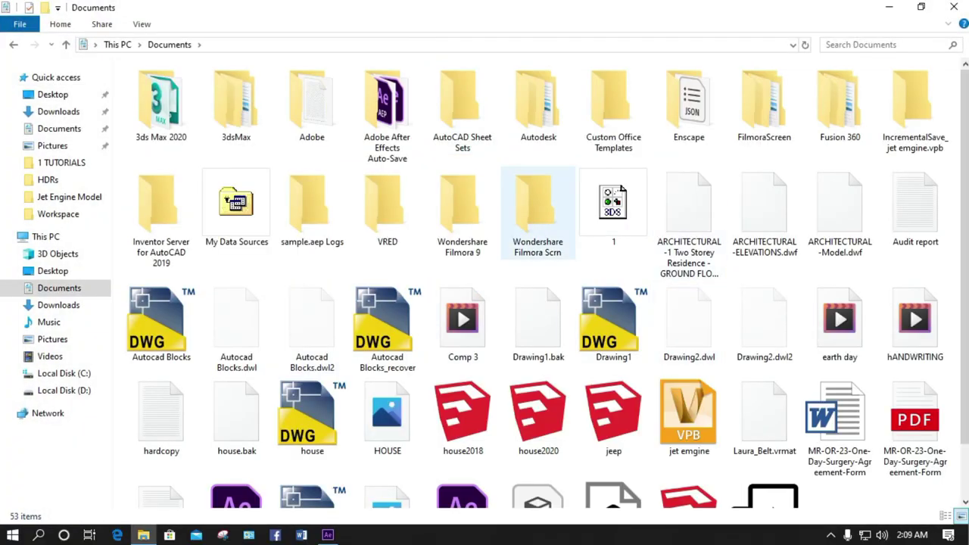
pyautogui.scroll(-2, 621, 189)
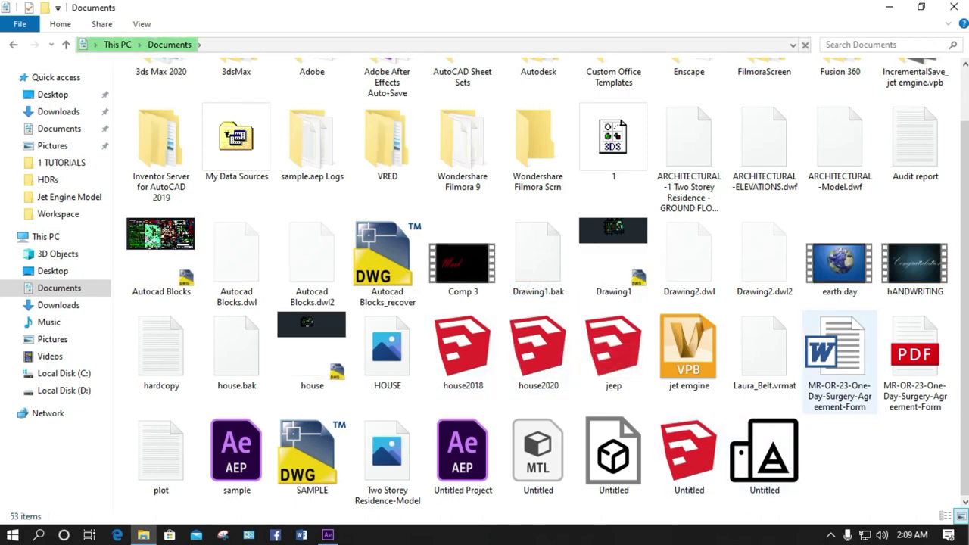
pyautogui.click(915, 269)
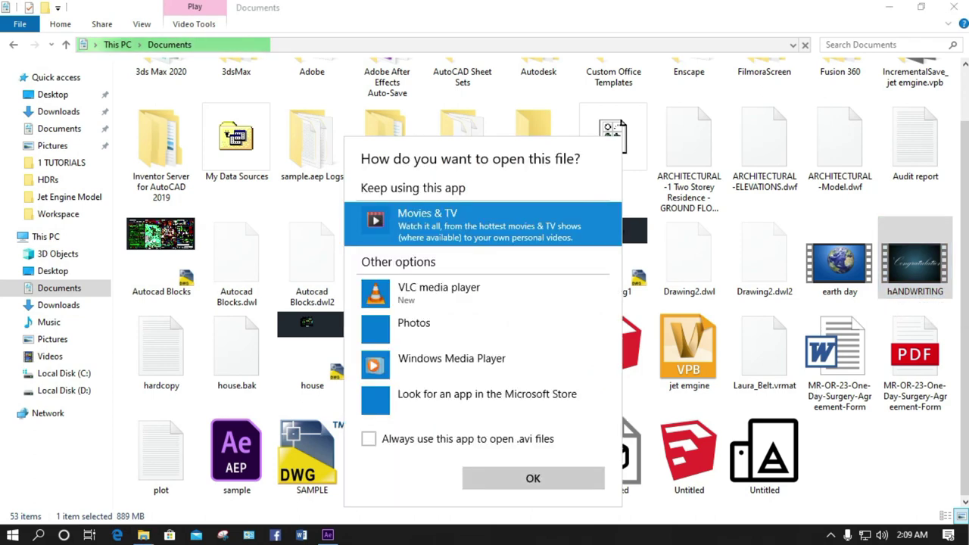
pyautogui.click(485, 294)
pyautogui.click(533, 478)
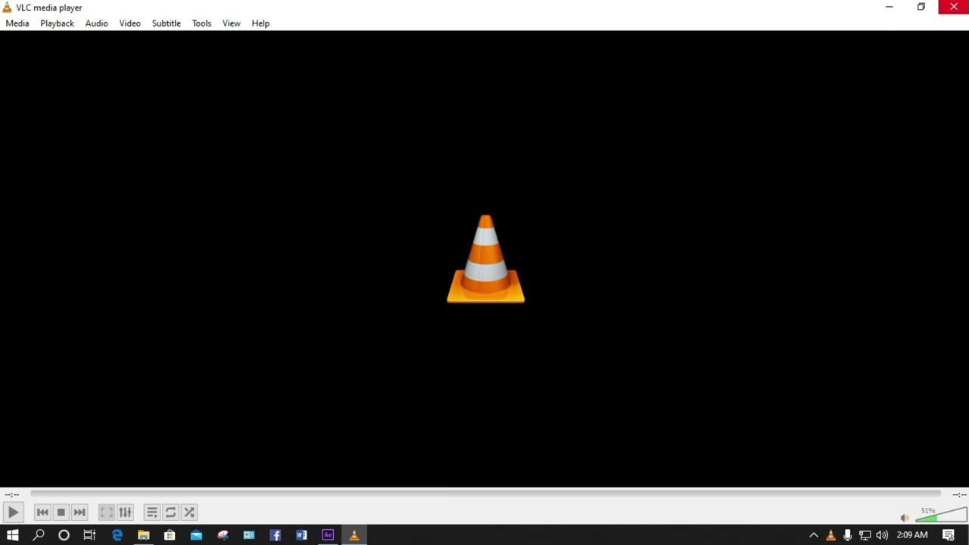
pyautogui.click(953, 7)
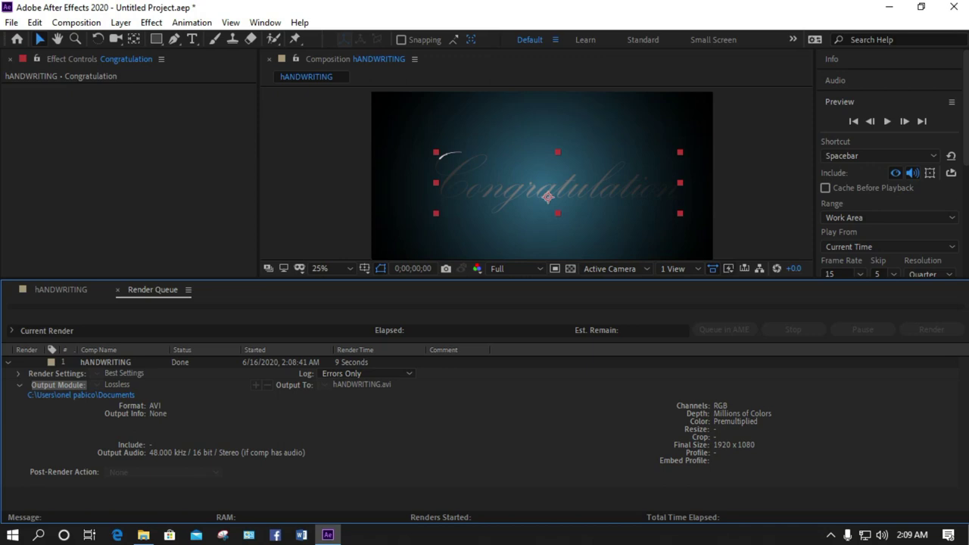
# Return to the hANDWRITING timeline, scrub through the reveal, and preview its playback.
pyautogui.click(60, 290)
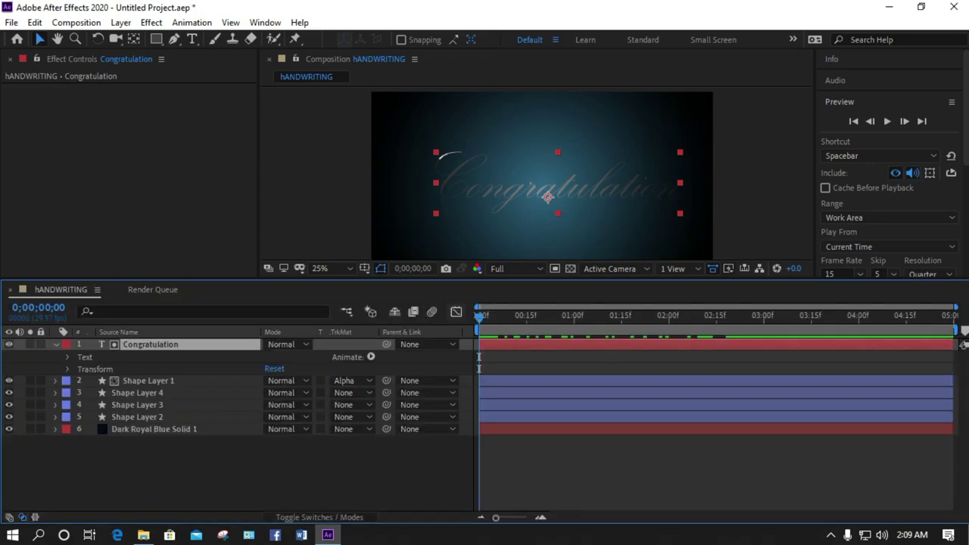
pyautogui.moveTo(479, 318); pyautogui.dragTo(527, 317)
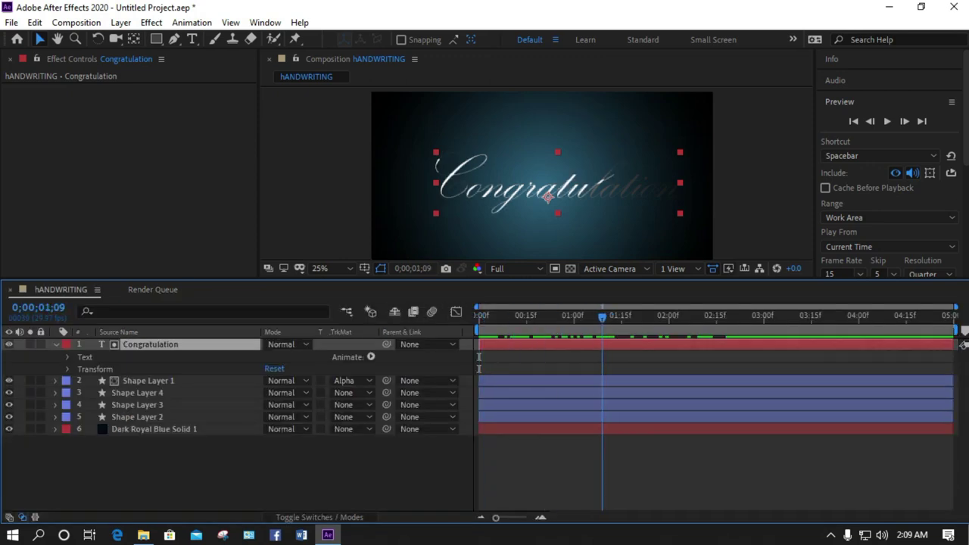
pyautogui.press('space')
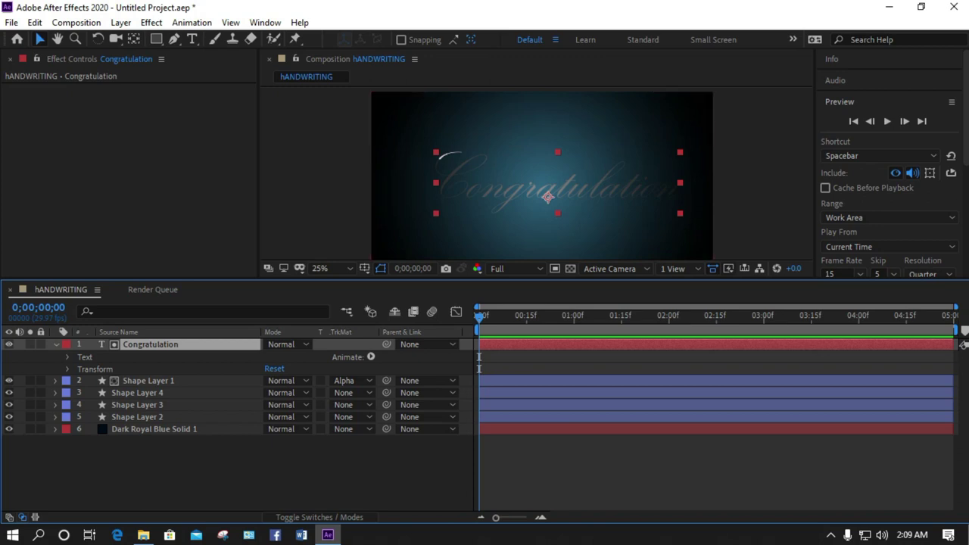
# Set the Congratulation text layer's blending mode to Add and deselect the layer.
pyautogui.click(287, 343)
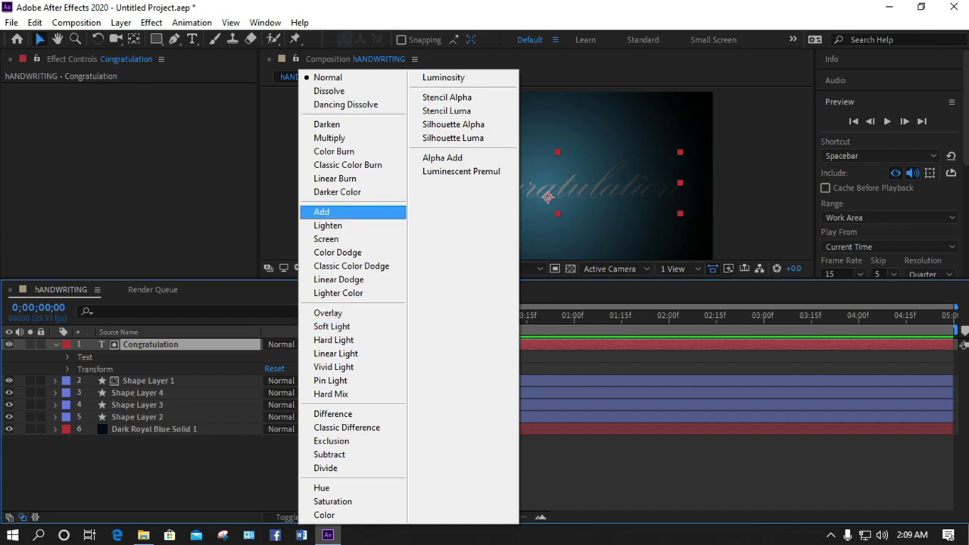
pyautogui.click(333, 212)
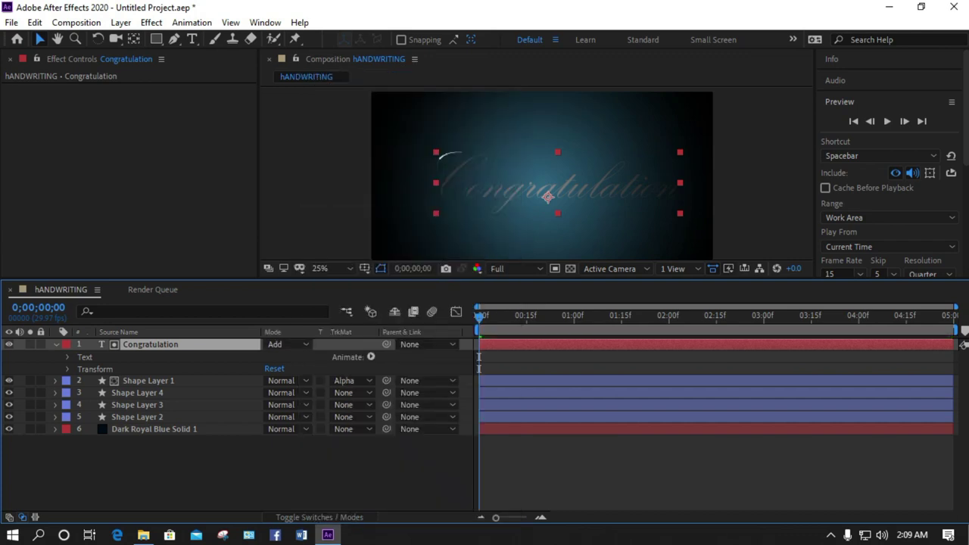
pyautogui.hotkey('ctrl', 'shift', 'a')
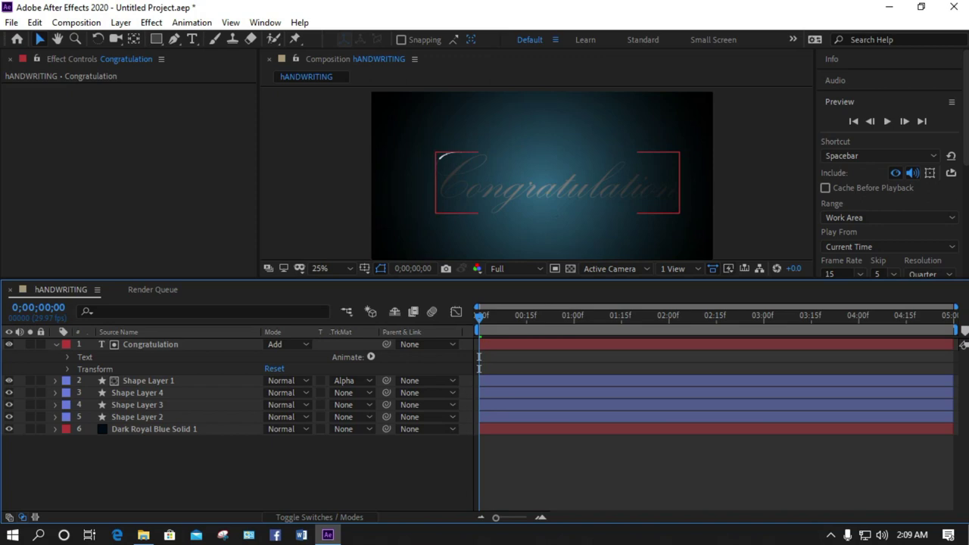
pyautogui.click(288, 345)
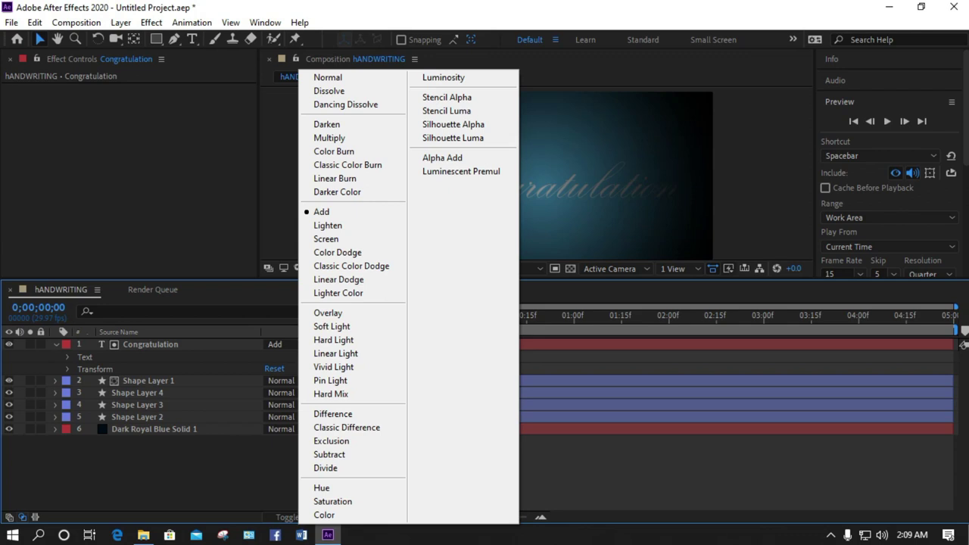
pyautogui.press('Escape')
# Compare the reveal's playback with the Congratulation text layer hidden and with it shown again.
pyautogui.click(9, 345)
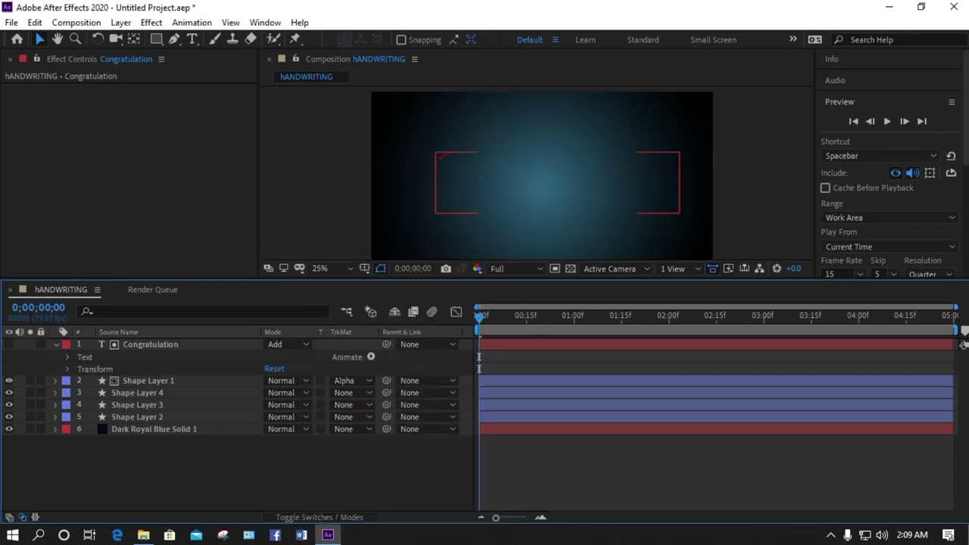
pyautogui.press('space')
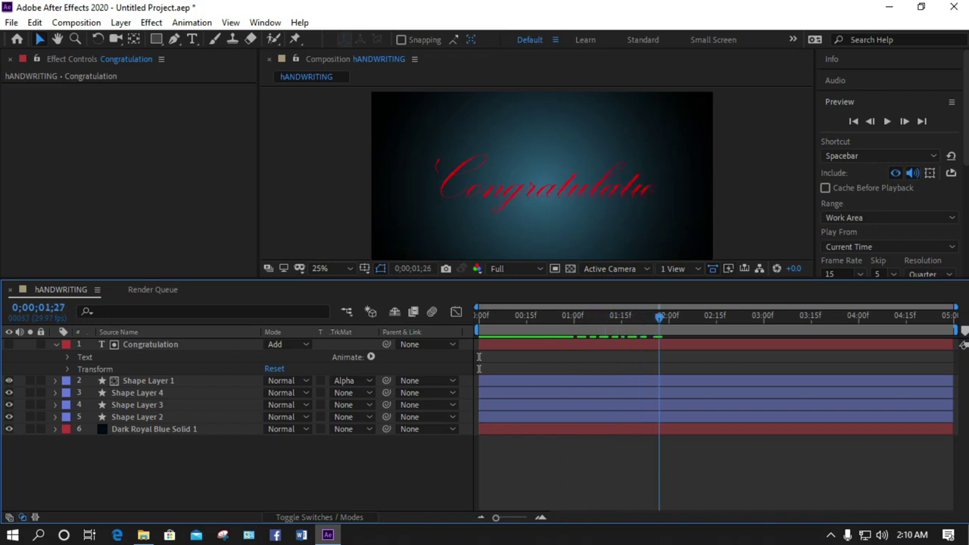
pyautogui.press('space')
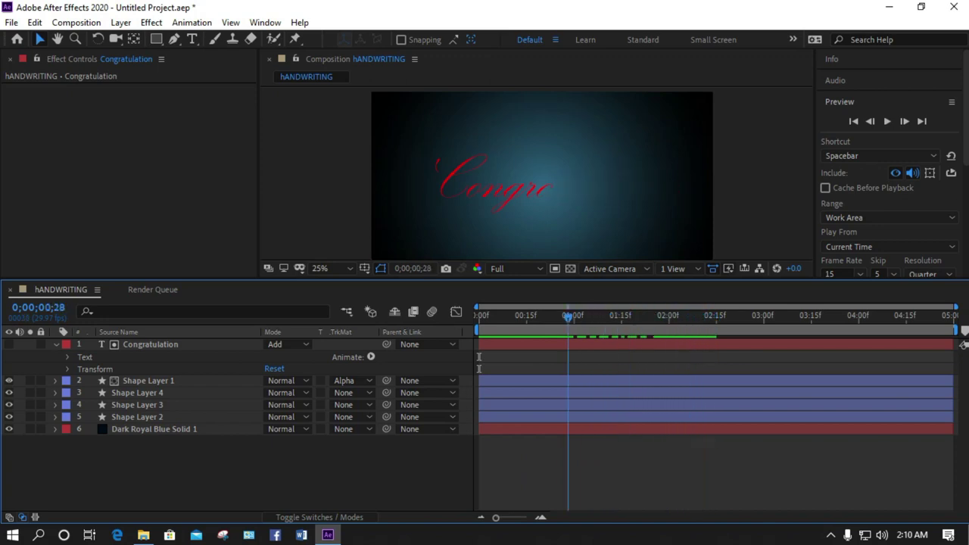
pyautogui.click(9, 344)
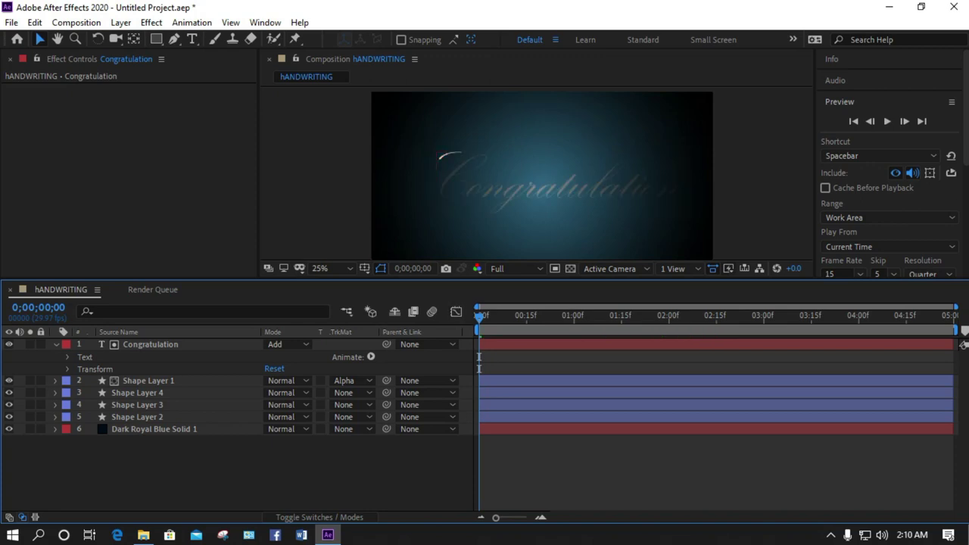
pyautogui.press('space')
pyautogui.press('space')
# Hide the Congratulation text layer and play the reveal, leaving the playhead at 0;00;02;13.
pyautogui.click(9, 345)
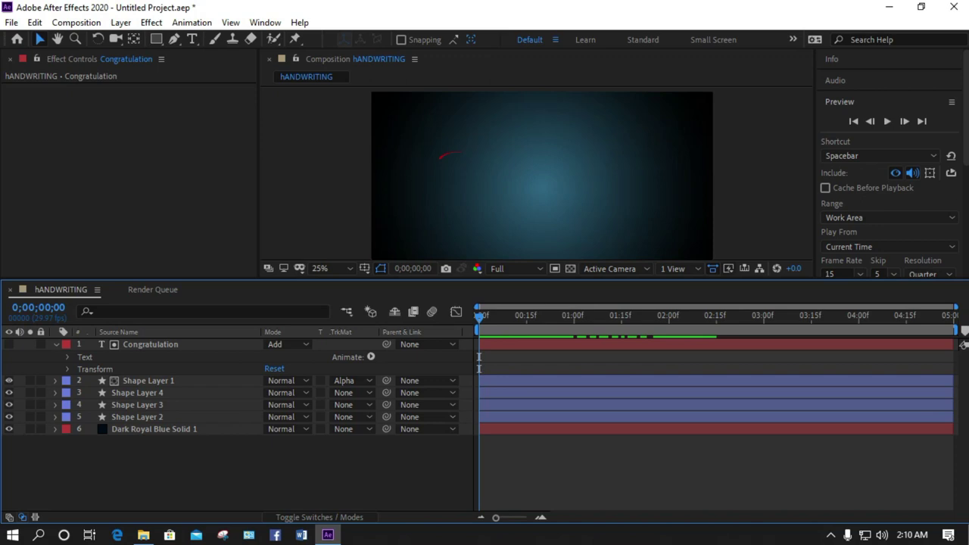
pyautogui.press('space')
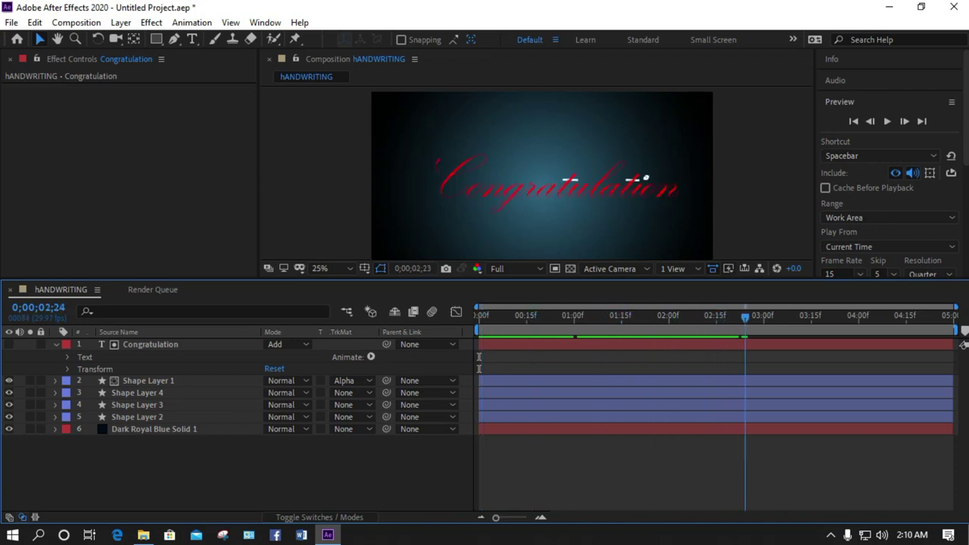
pyautogui.press('space')
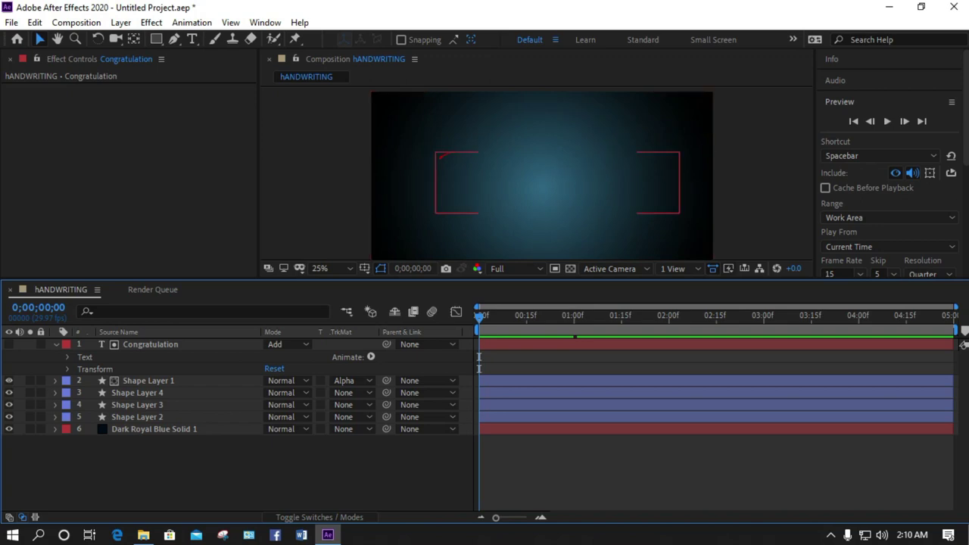
pyautogui.press('space')
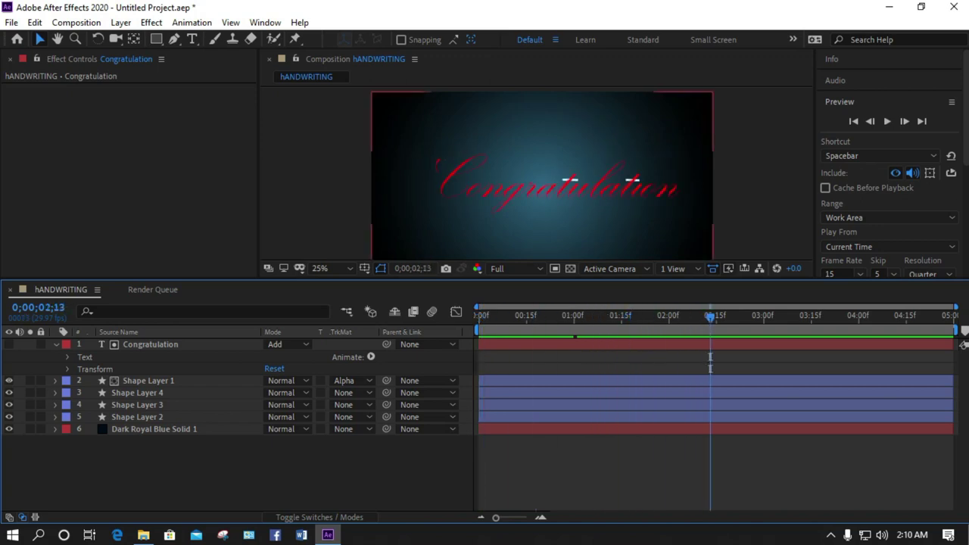
# Toggle the visibility of the background solid, Shape Layer 2 and Shape Layer 3 off and on to identify their contents.
pyautogui.click(9, 429)
pyautogui.click(9, 429)
pyautogui.click(9, 417)
pyautogui.click(10, 416)
pyautogui.click(9, 404)
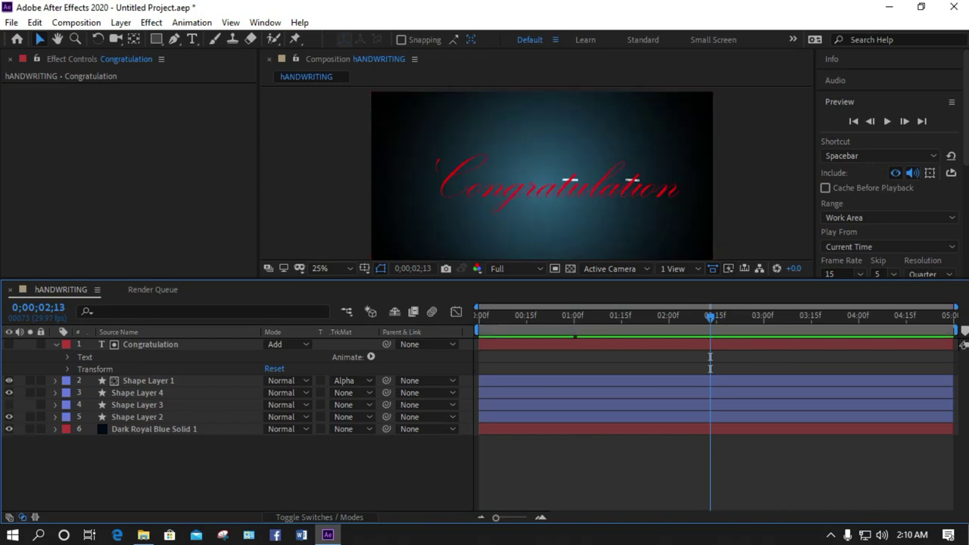
pyautogui.click(9, 404)
# Set the stroke color of all four shape layers to red (255, 0, 0), hiding the background solid while selecting them and showing it again.
pyautogui.click(9, 429)
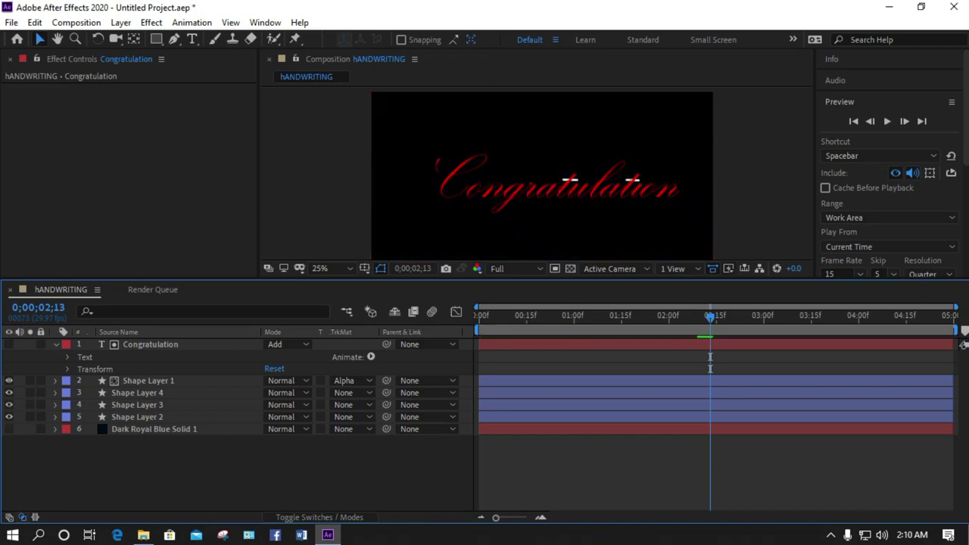
pyautogui.moveTo(313, 124); pyautogui.dragTo(750, 236)
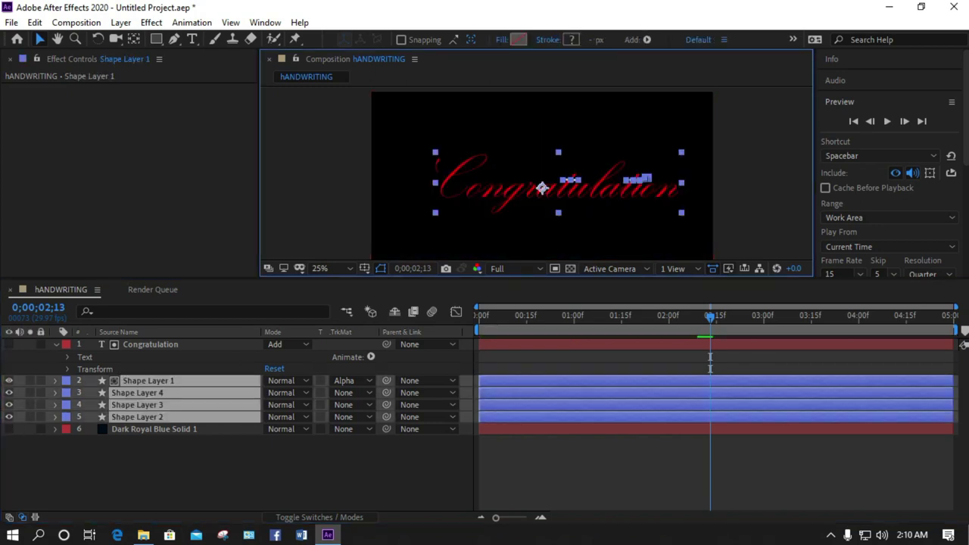
pyautogui.click(572, 39)
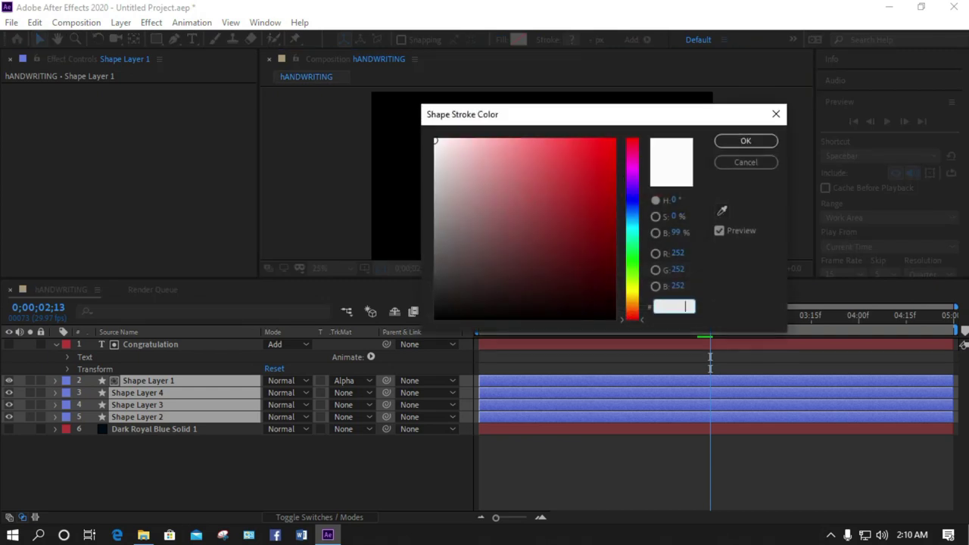
pyautogui.moveTo(633, 147); pyautogui.dragTo(632, 138)
pyautogui.click(614, 140)
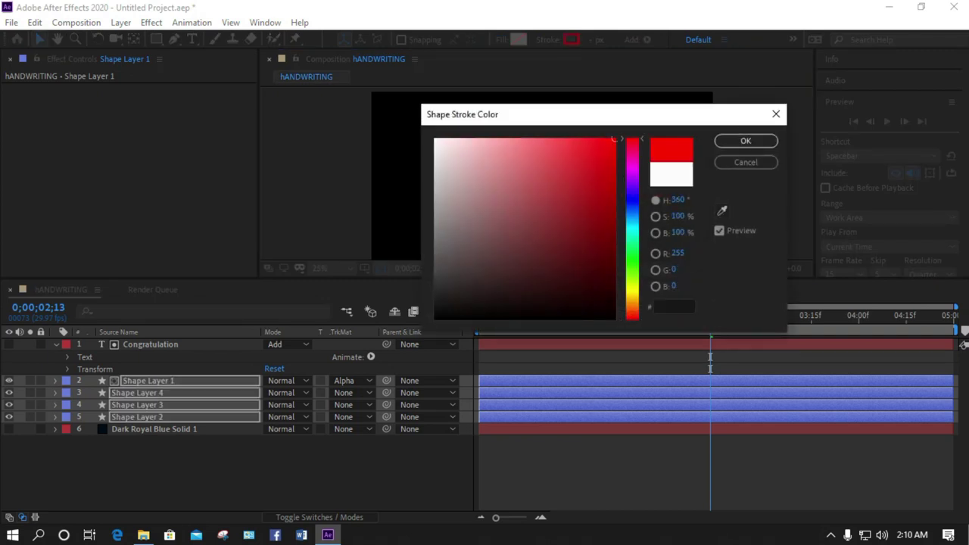
pyautogui.press('Return')
pyautogui.hotkey('ctrl', 'shift', 'a')
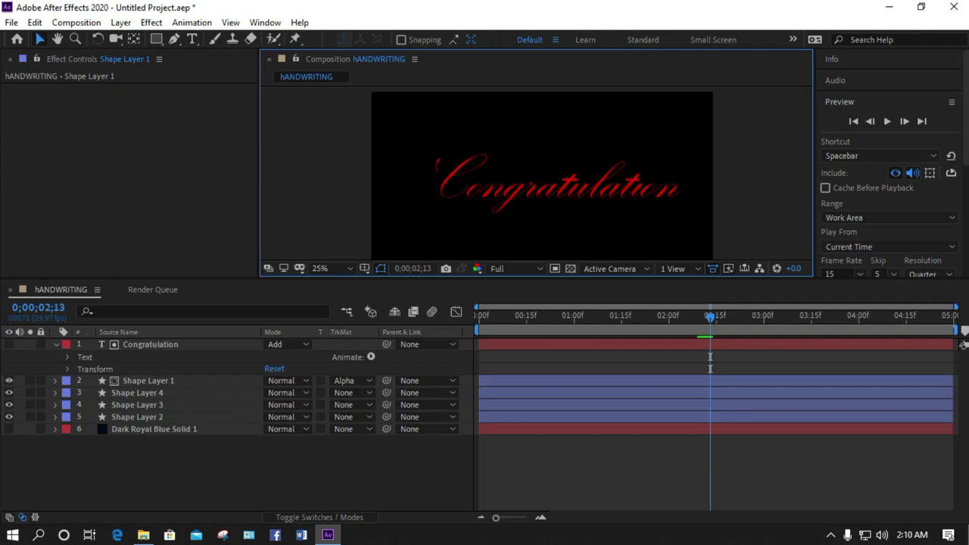
pyautogui.click(8, 428)
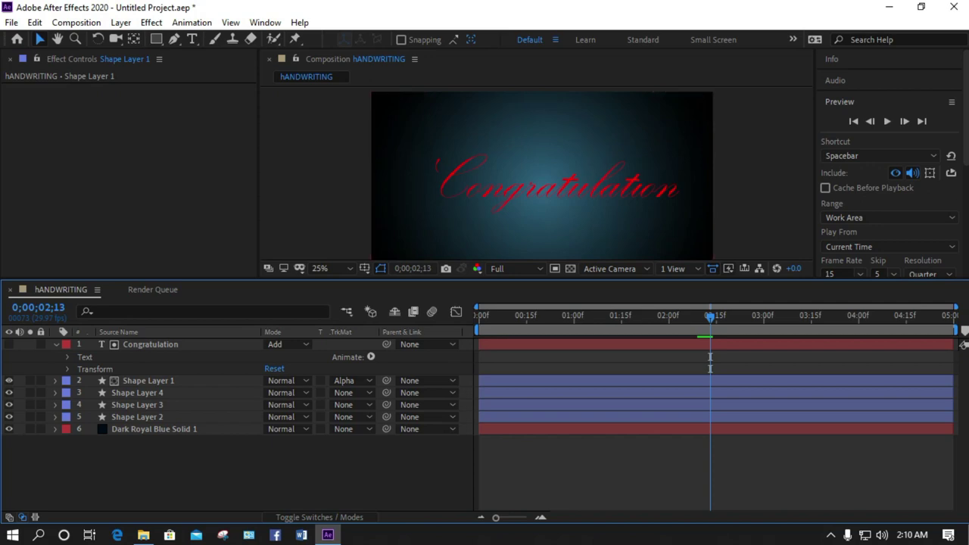
# Play back the red handwriting reveal, returning the playhead to 0;00;00;00 to preview it from the start.
pyautogui.click(887, 121)
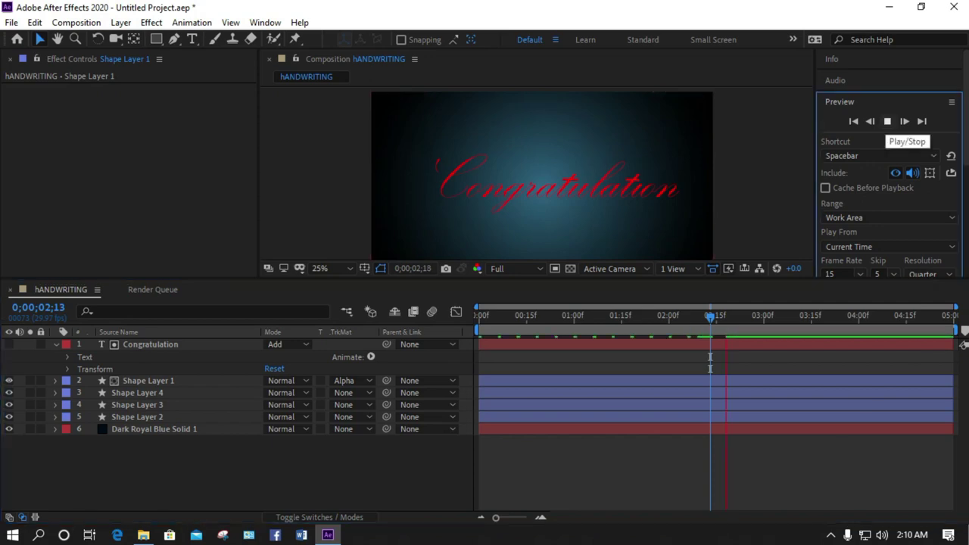
pyautogui.moveTo(710, 316); pyautogui.dragTo(478, 316)
pyautogui.click(888, 121)
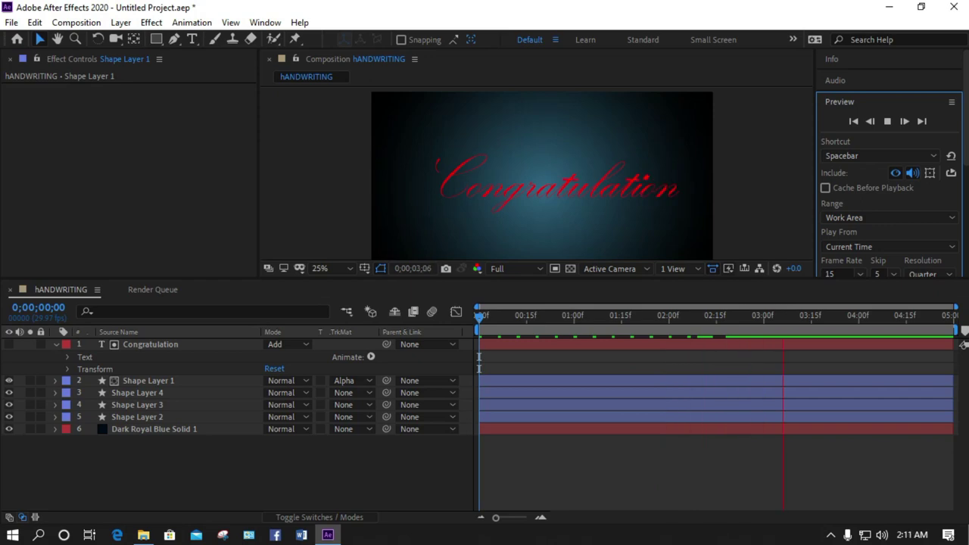
pyautogui.click(153, 289)
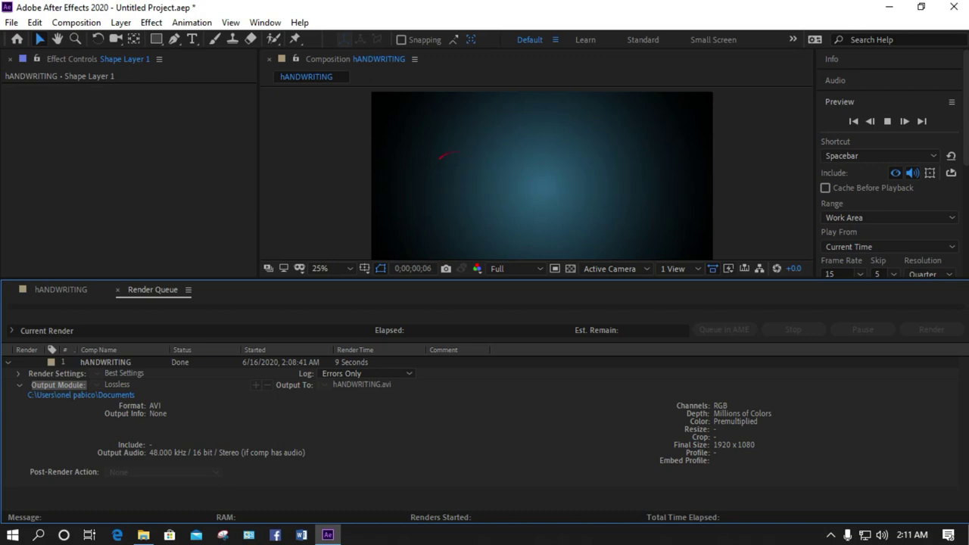
pyautogui.click(188, 289)
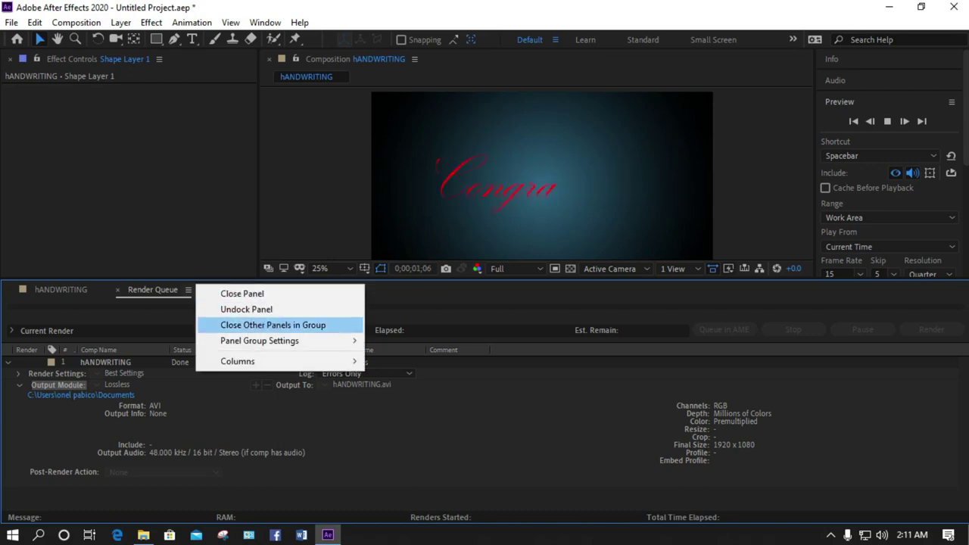
pyautogui.click(19, 385)
pyautogui.click(19, 385)
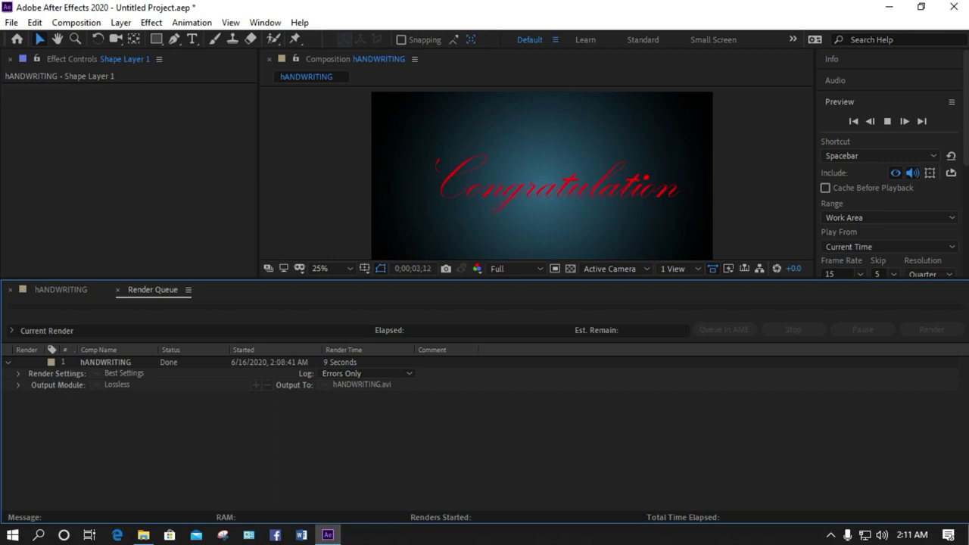
pyautogui.click(61, 289)
# Add the hANDWRITING composition to the render queue again and render it with the default Best Settings and Lossless output.
pyautogui.click(12, 22)
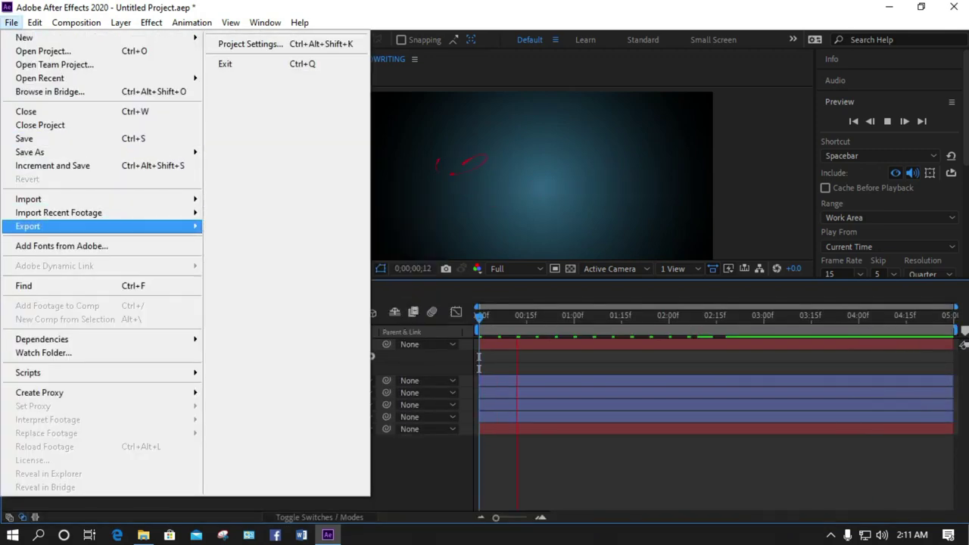
pyautogui.moveTo(151, 226)
pyautogui.click(261, 241)
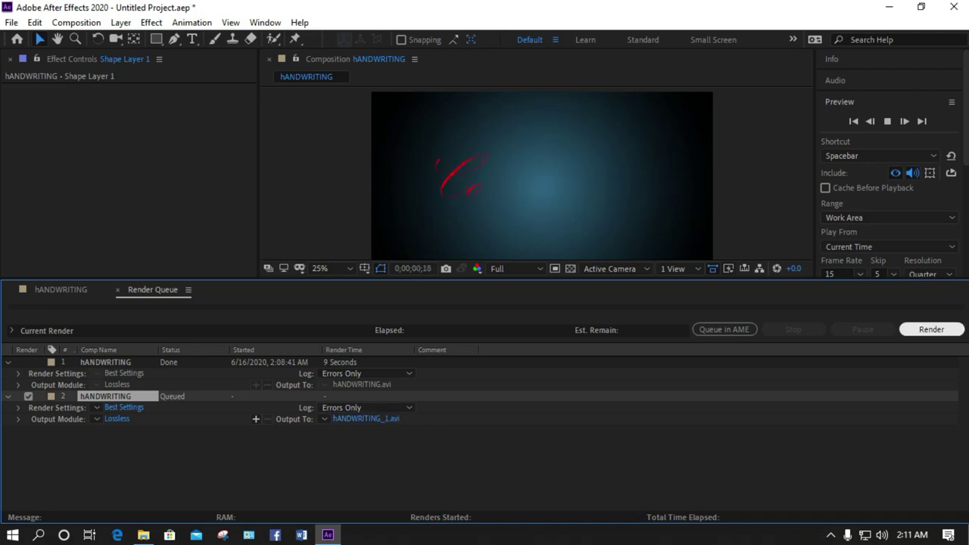
pyautogui.click(931, 329)
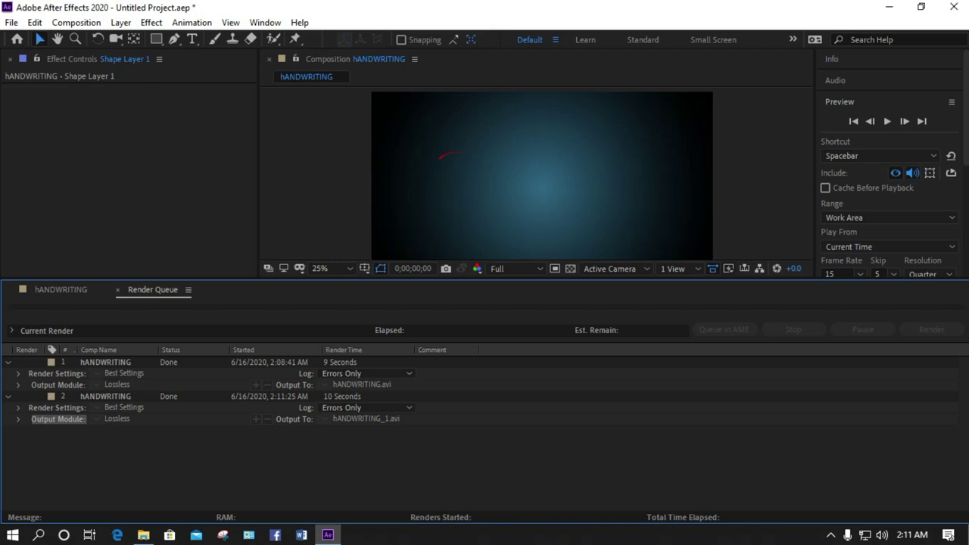
# Close After Effects without saving the changes to Untitled Project.aep.
pyautogui.click(954, 7)
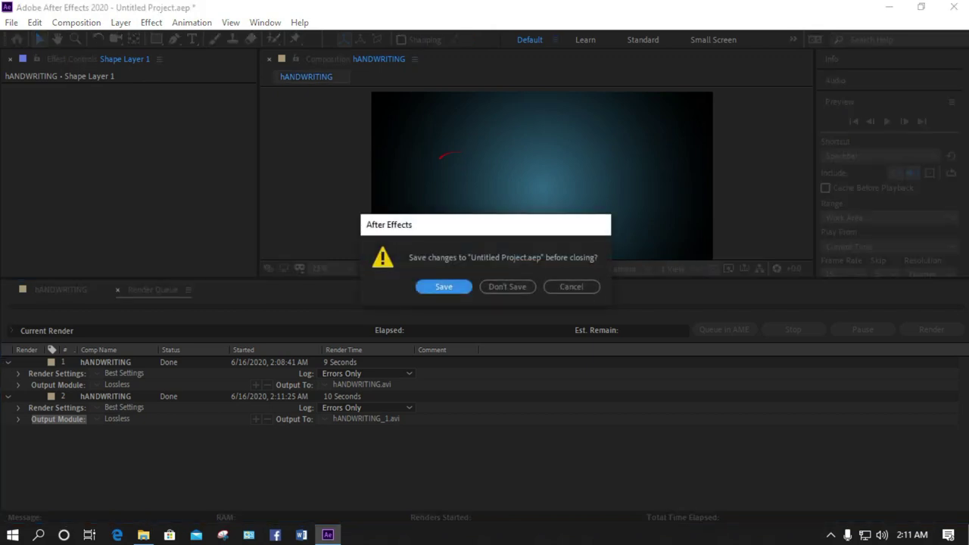
pyautogui.click(507, 287)
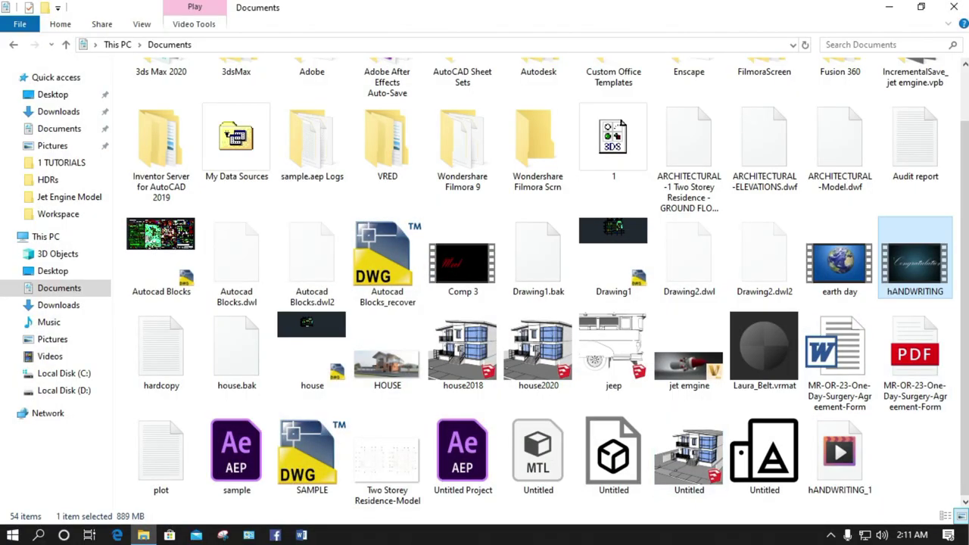
# Select the newly rendered hANDWRITING_1 video in the Documents folder and bring up its file actions.
pyautogui.click(839, 457)
pyautogui.rightClick(840, 454)
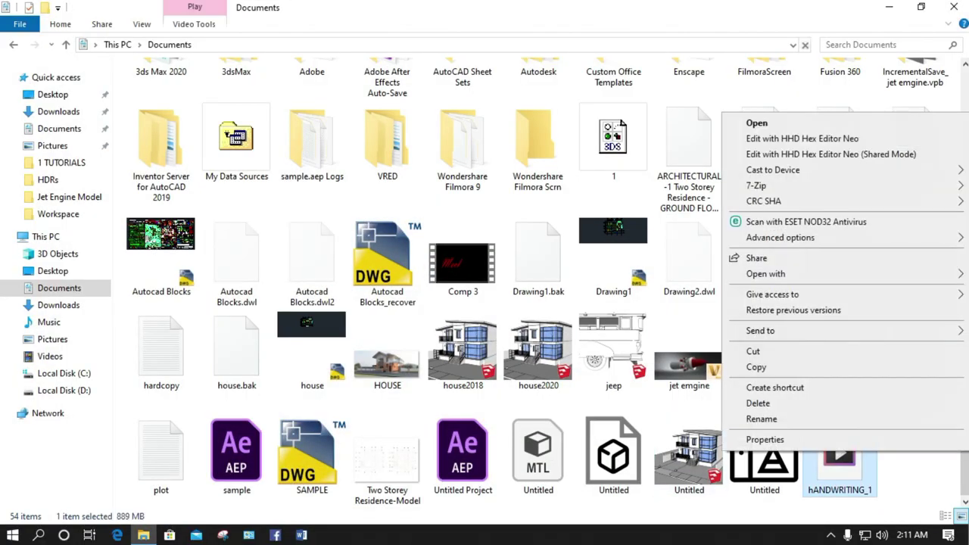